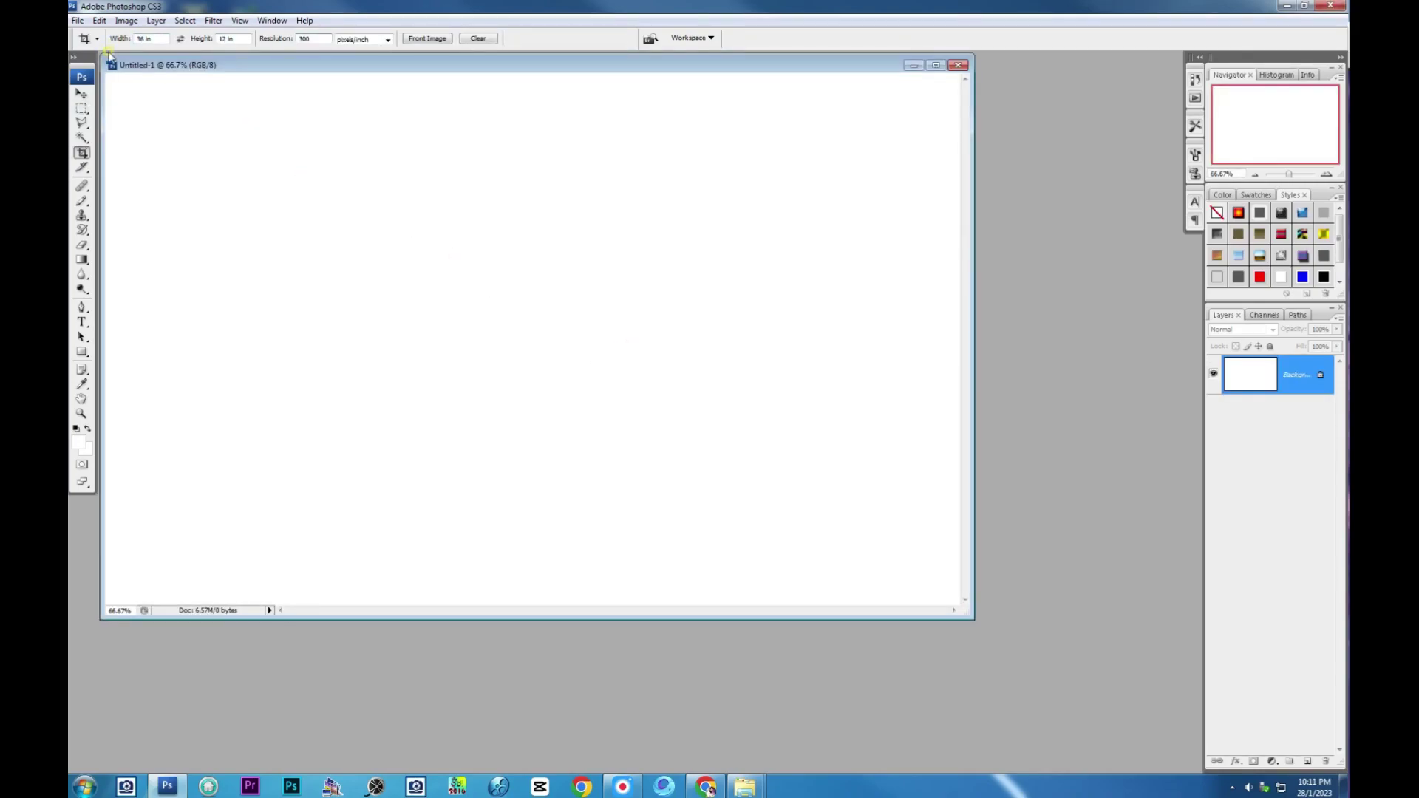
# Step: Crop the canvas to 36×12 inches and make a duplicate of the document
pyautogui.moveTo(207, 135); pyautogui.dragTo(956, 383)
pyautogui.press('Return')
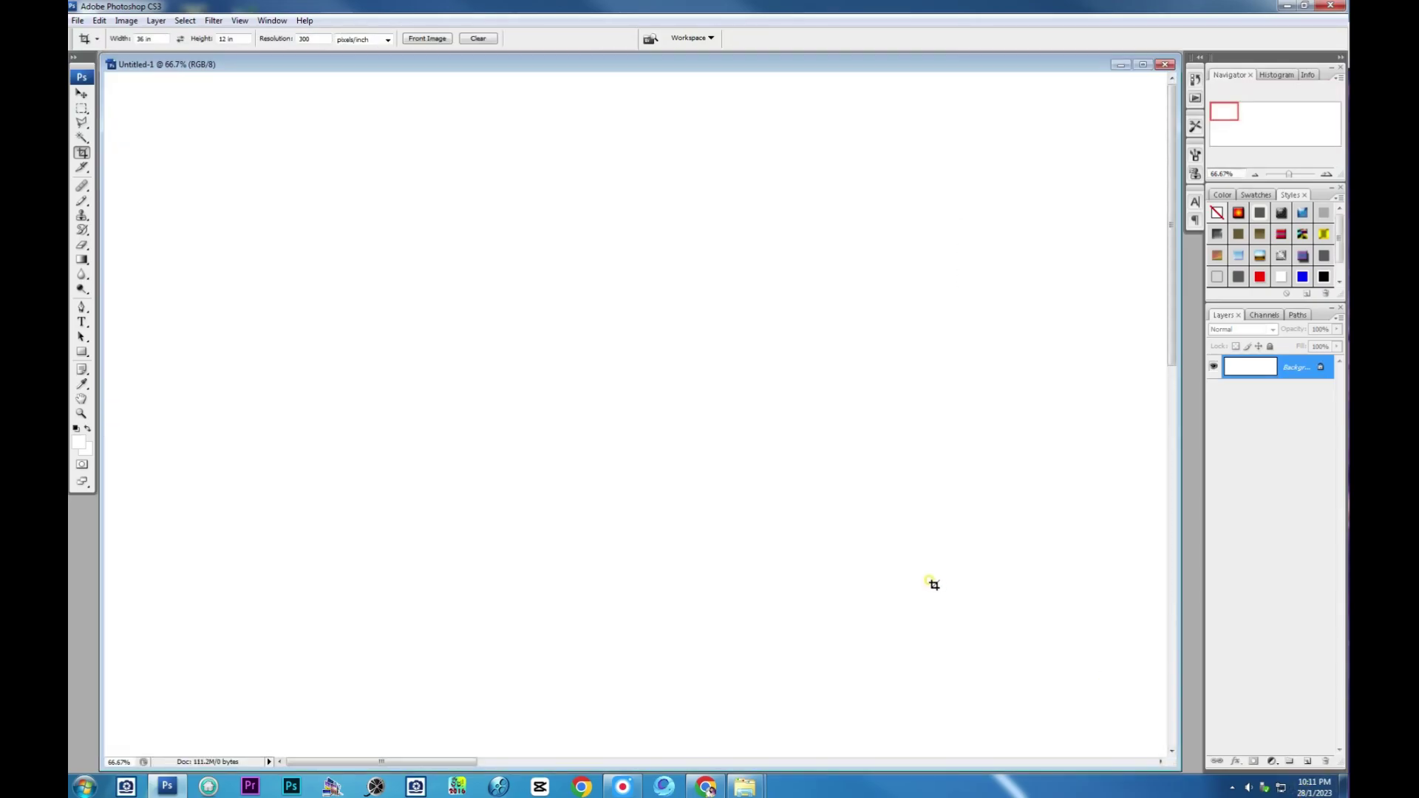
pyautogui.rightClick(713, 76)
pyautogui.click(732, 74)
pyautogui.press('Return')
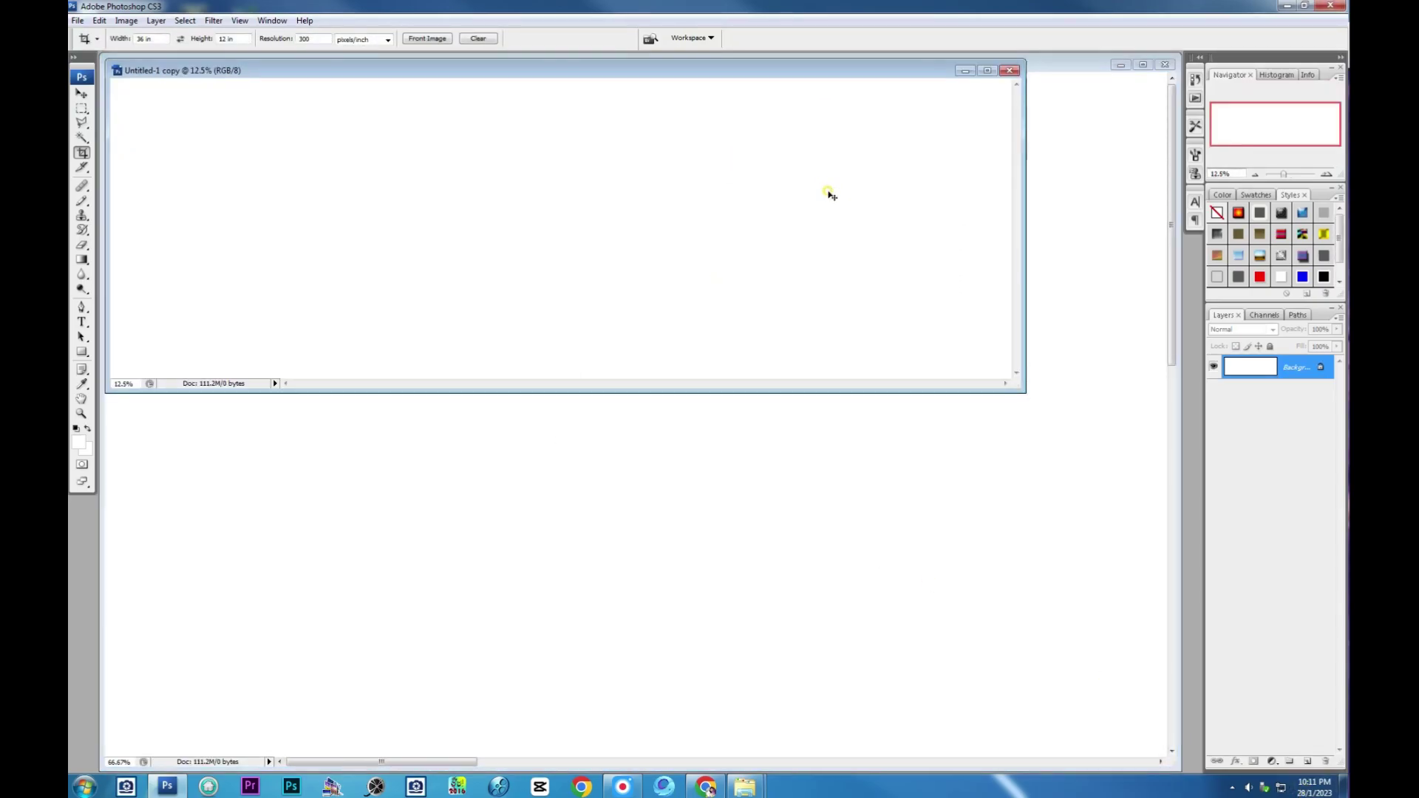
# Step: Close the original document without saving its changes
pyautogui.click(1089, 314)
pyautogui.hotkey('ctrl', 'w')
pyautogui.click(735, 422)
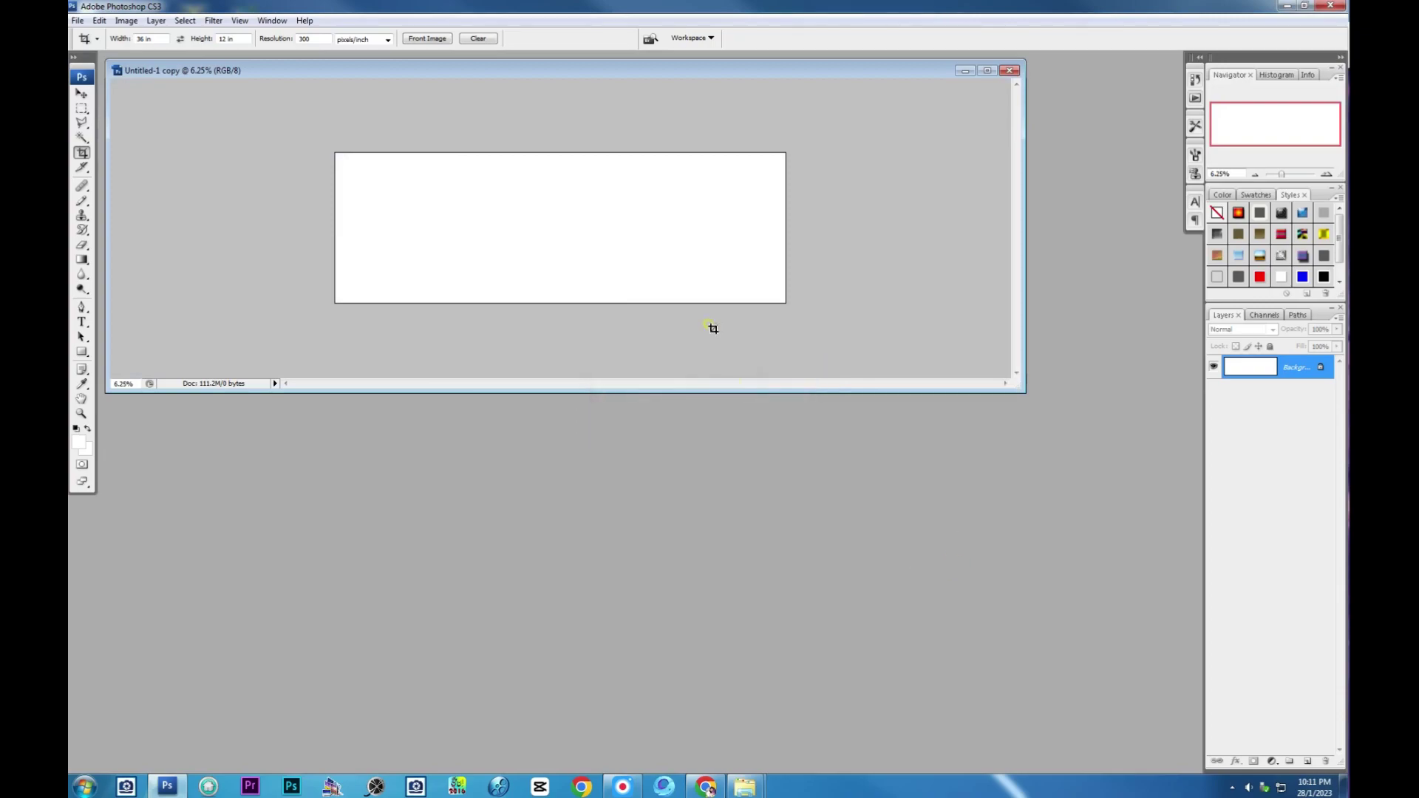
# Step: Show the duplicate full-screen with panels hidden and rulers turned on
pyautogui.press('f')
pyautogui.hotkey('ctrl', '+')
pyautogui.press('Tab')
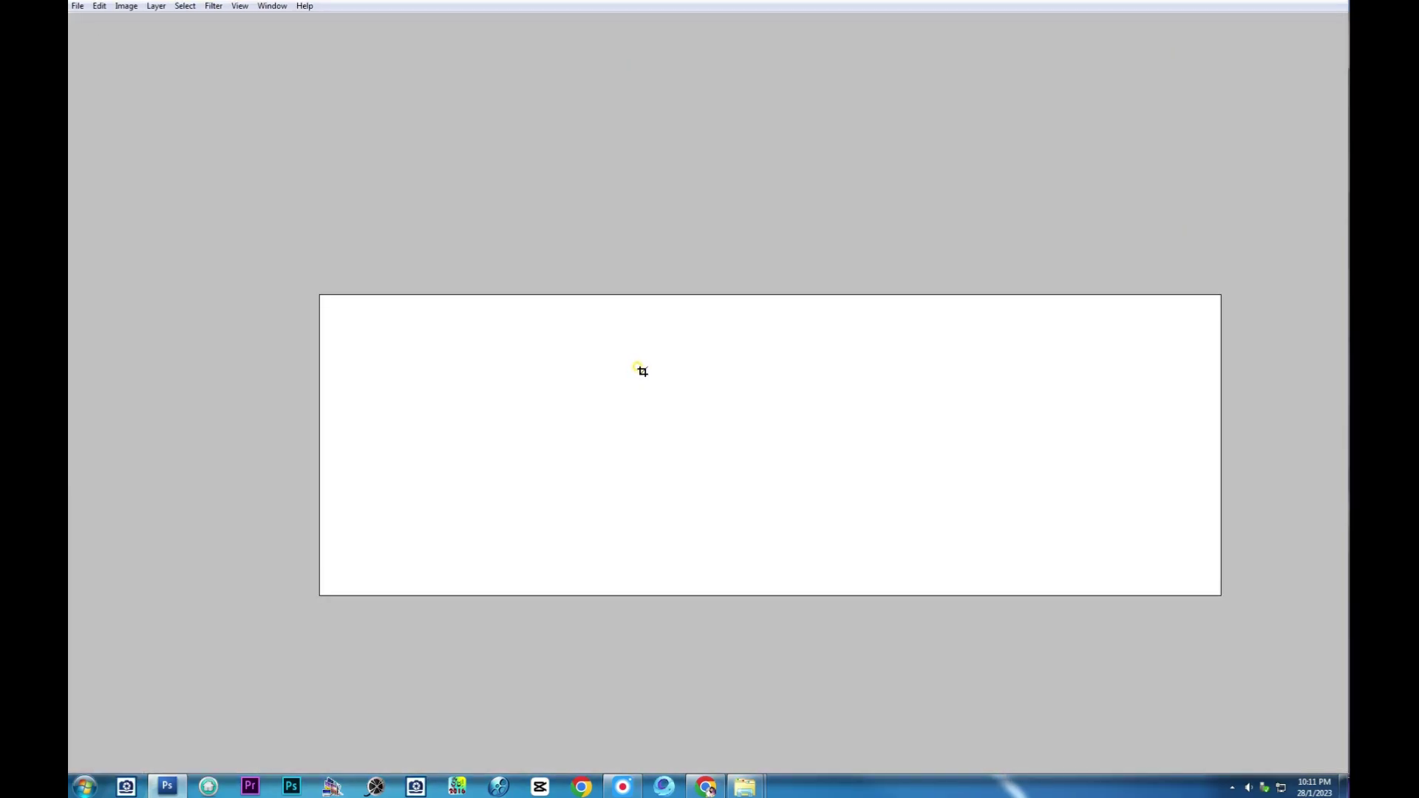
pyautogui.hotkey('ctrl', 'r')
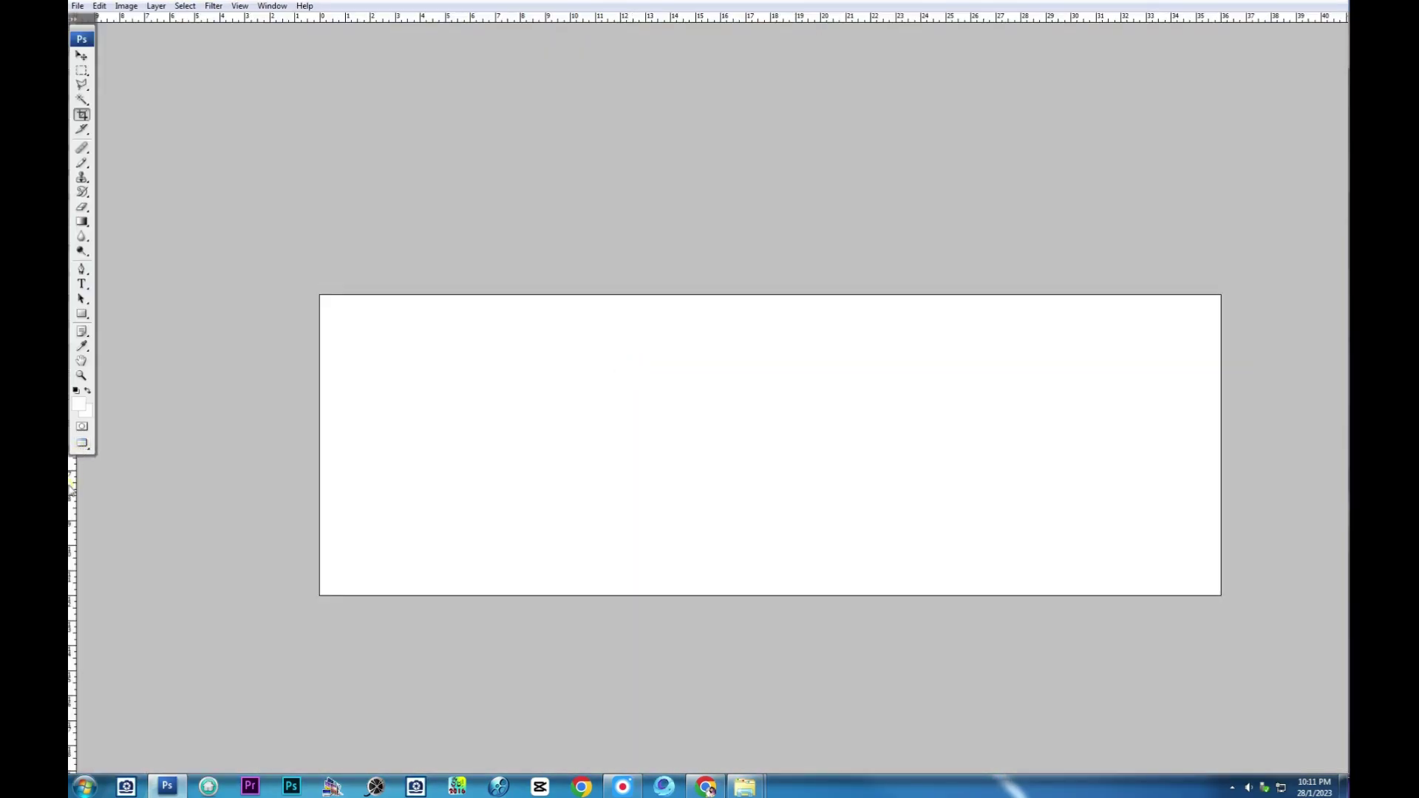
# Step: Add margin guides inside the left, right, top and bottom edges, plus two vertical spine guides at centre
pyautogui.moveTo(261, 495); pyautogui.dragTo(333, 491)
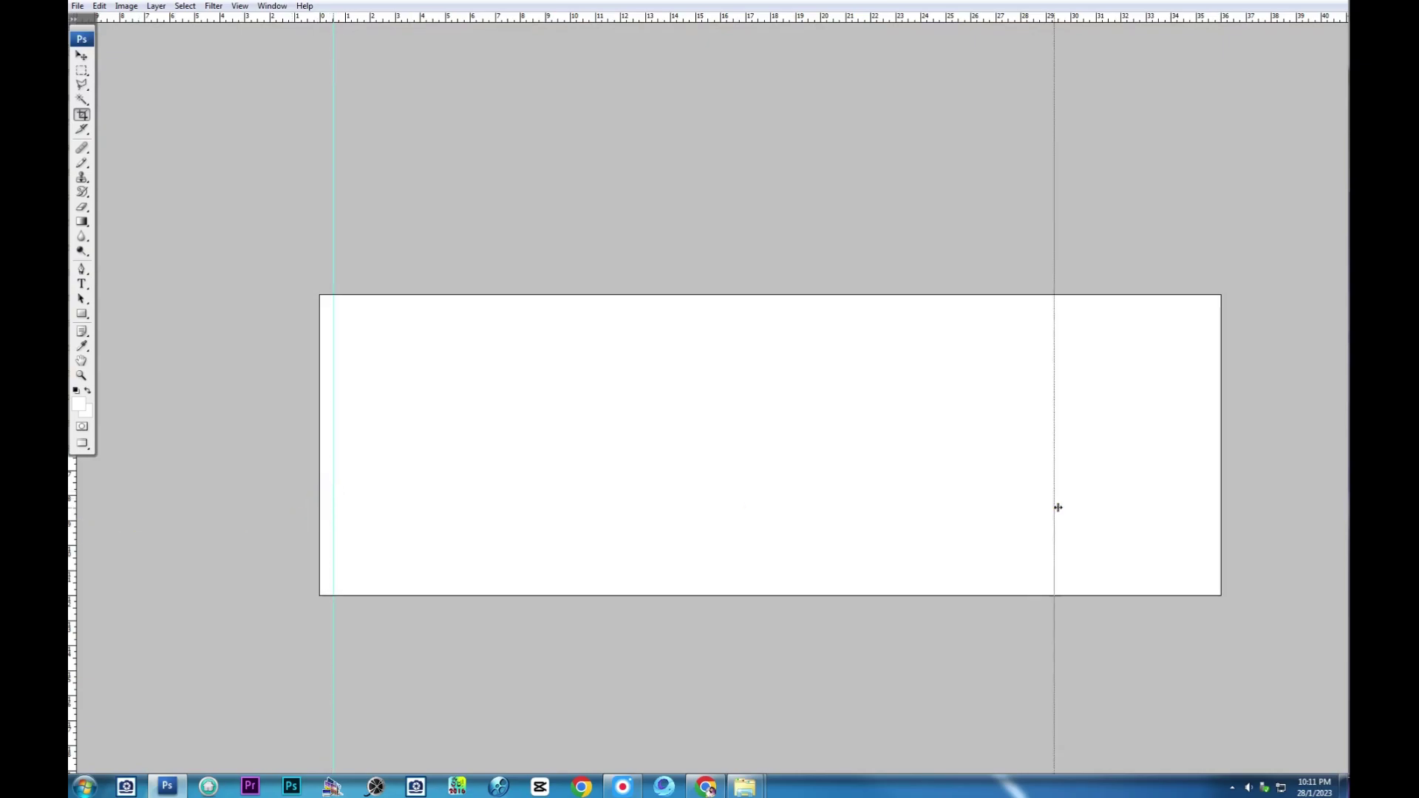
pyautogui.moveTo(1058, 507); pyautogui.dragTo(1205, 510)
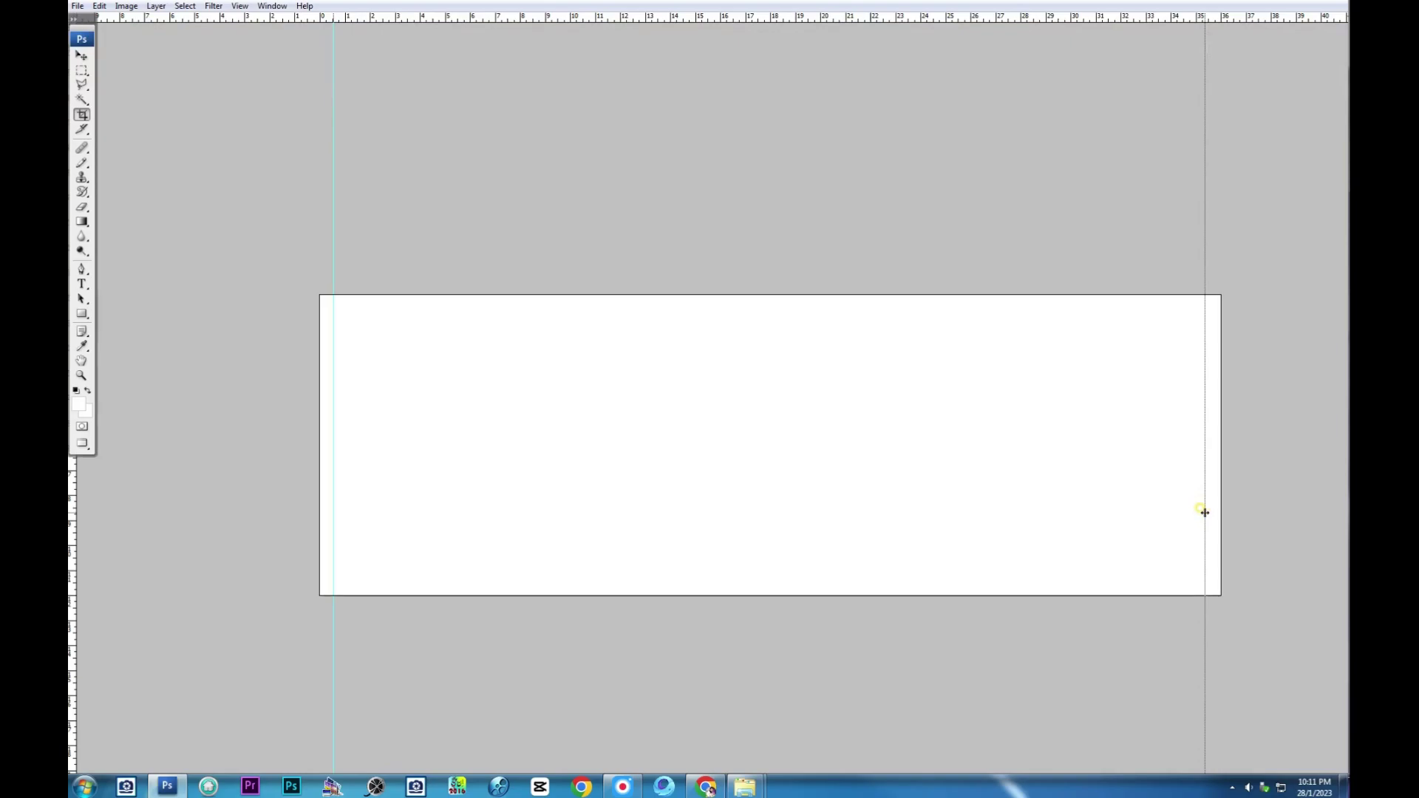
pyautogui.moveTo(896, 19); pyautogui.dragTo(887, 310)
pyautogui.moveTo(841, 16); pyautogui.dragTo(835, 581)
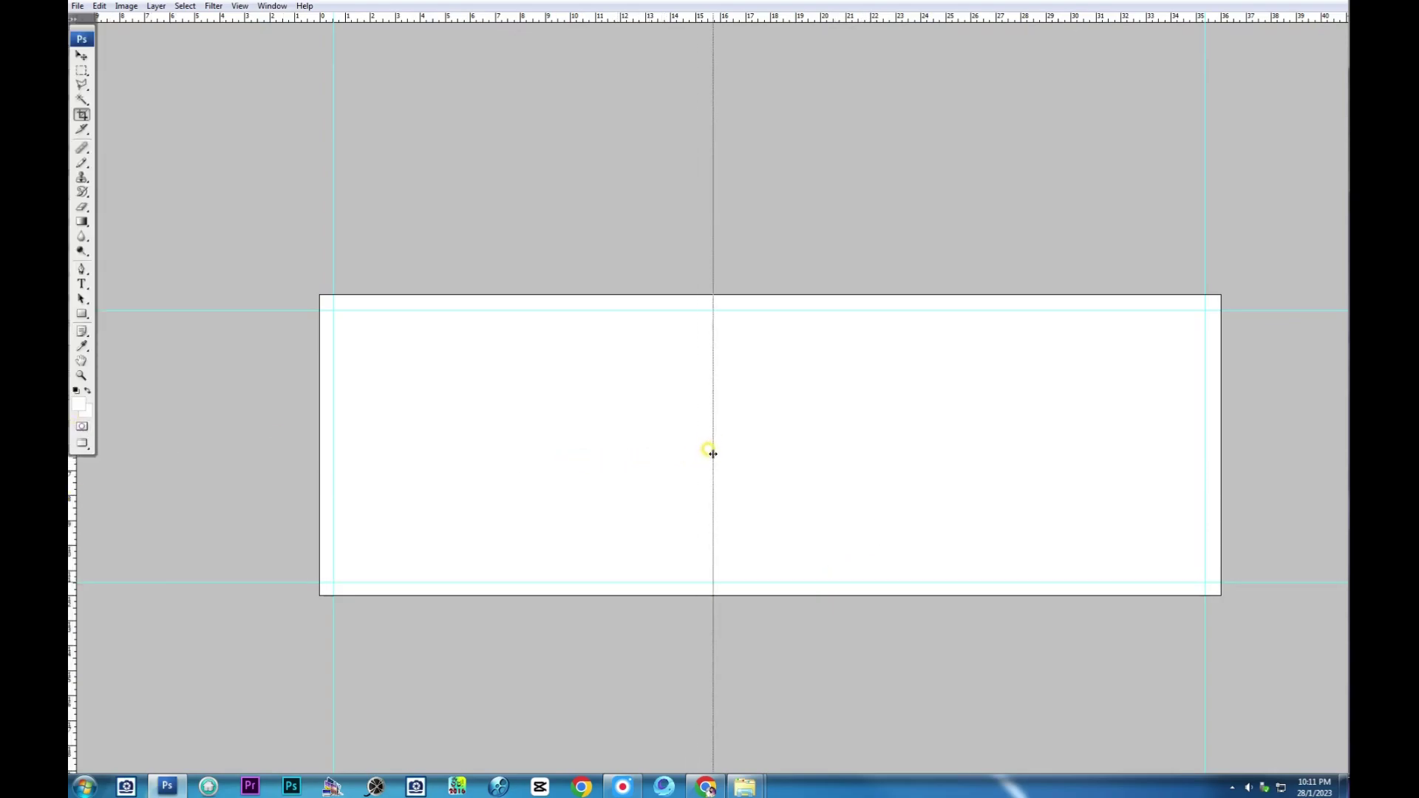
pyautogui.moveTo(746, 446); pyautogui.dragTo(758, 444)
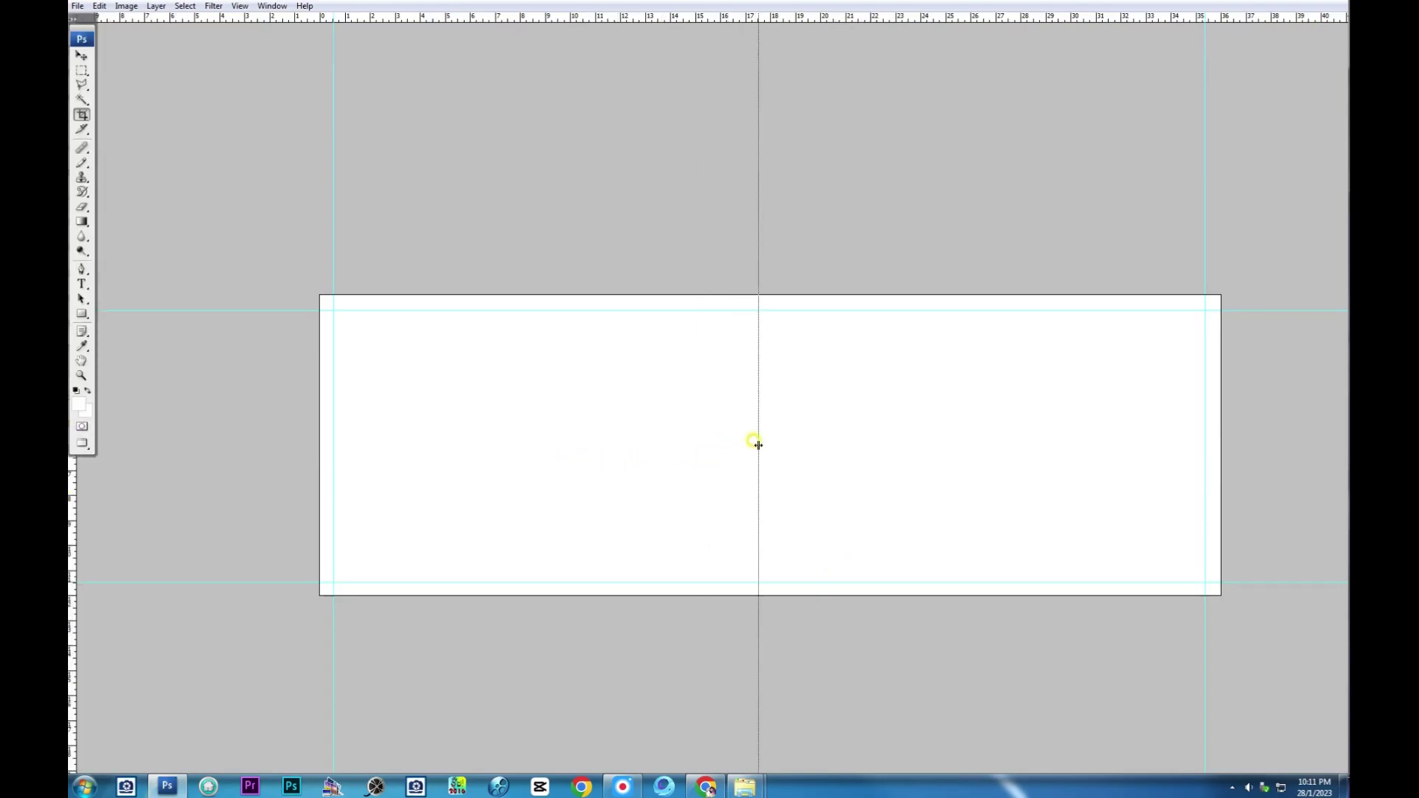
pyautogui.moveTo(792, 429); pyautogui.dragTo(784, 432)
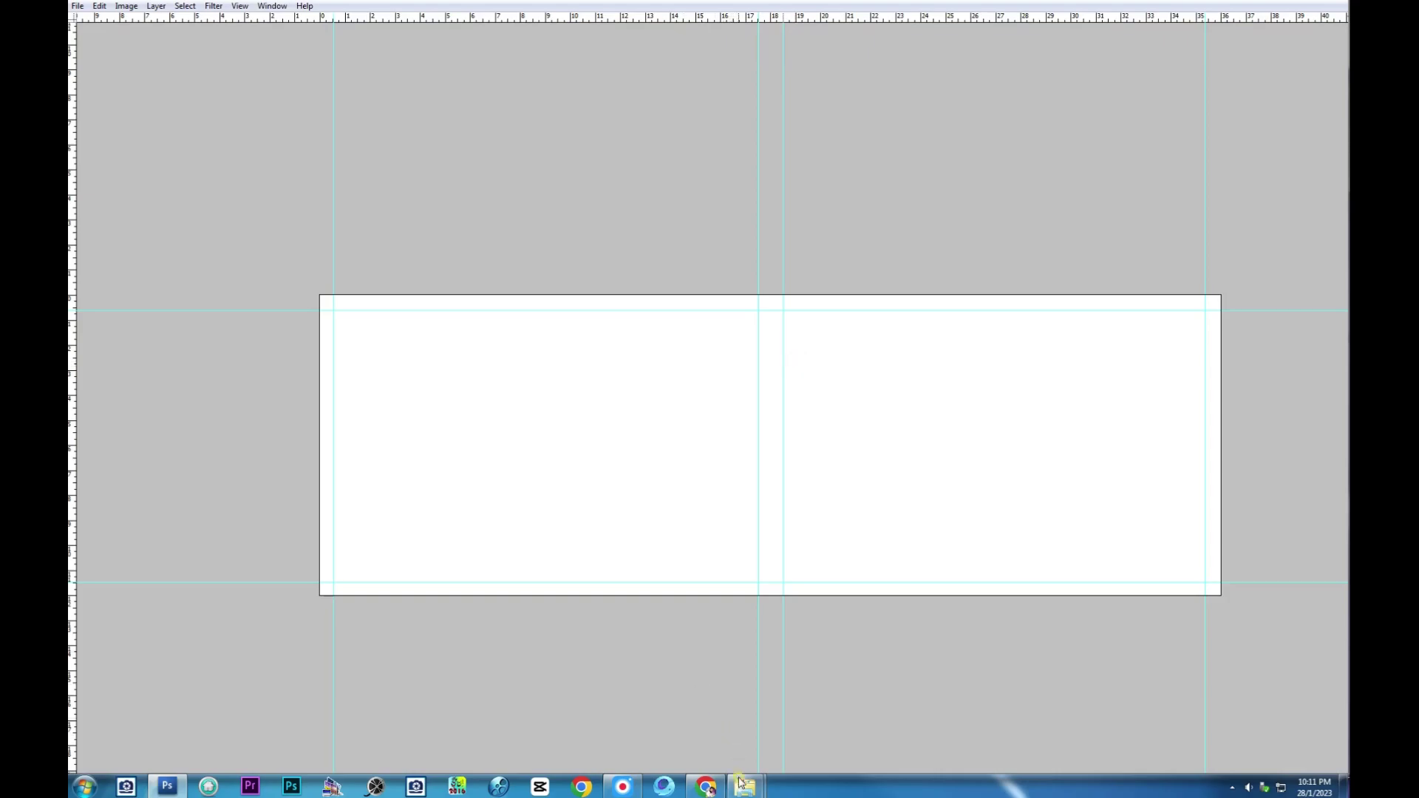
# Step: Browse from Computer through Local Disk (E:) and 2022 All Background into the 001 background folder
pyautogui.click(83, 786)
pyautogui.click(299, 608)
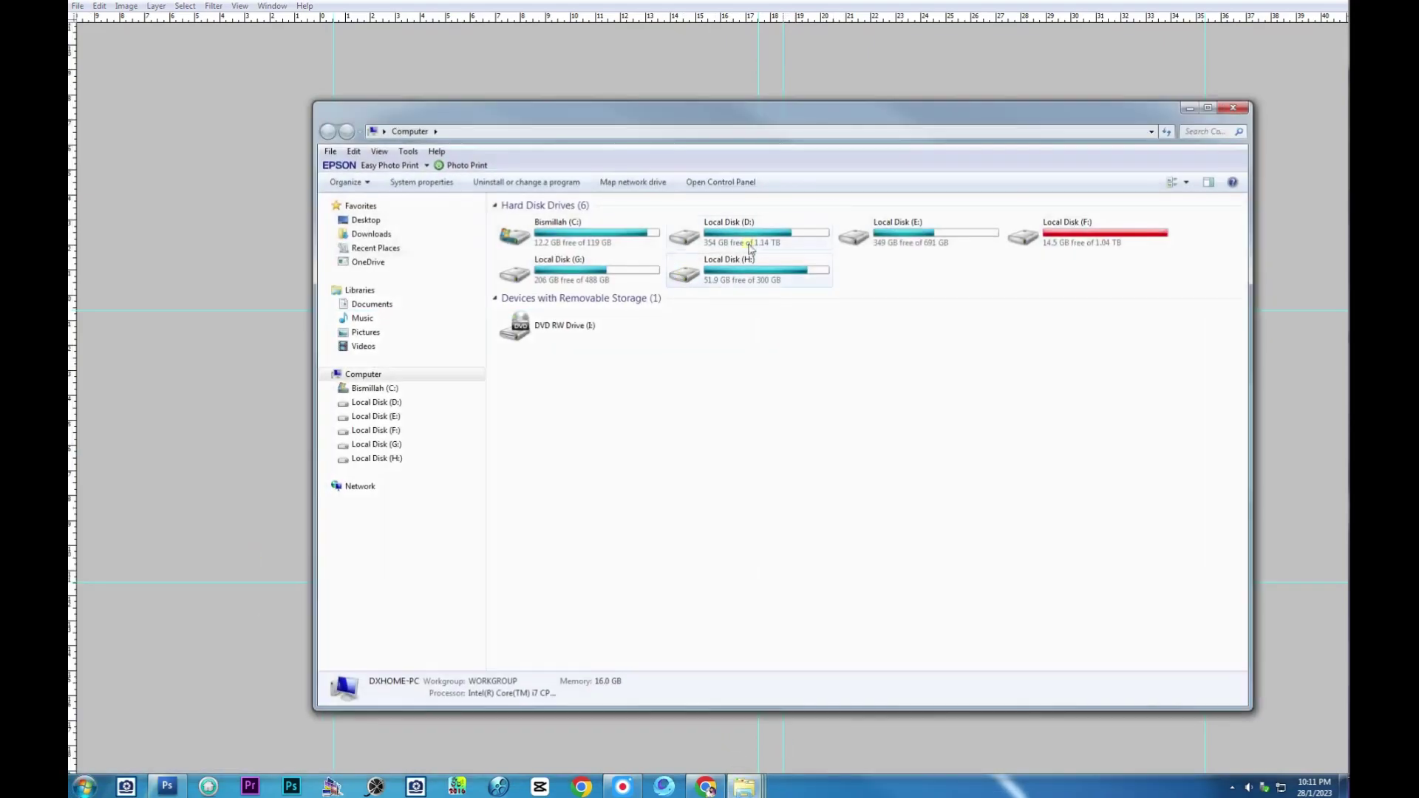
pyautogui.doubleClick(884, 111)
pyautogui.doubleClick(650, 126)
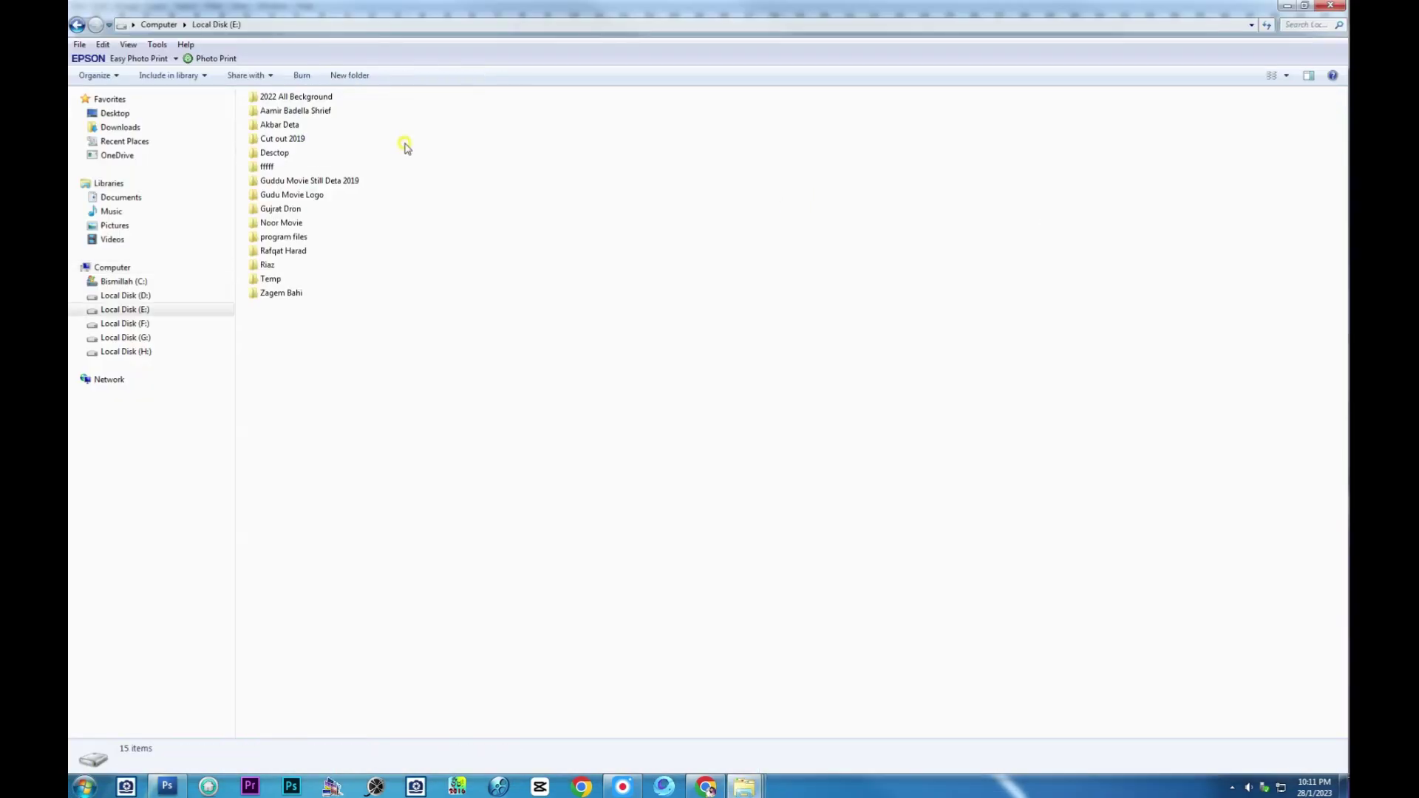
pyautogui.doubleClick(310, 99)
pyautogui.click(310, 95)
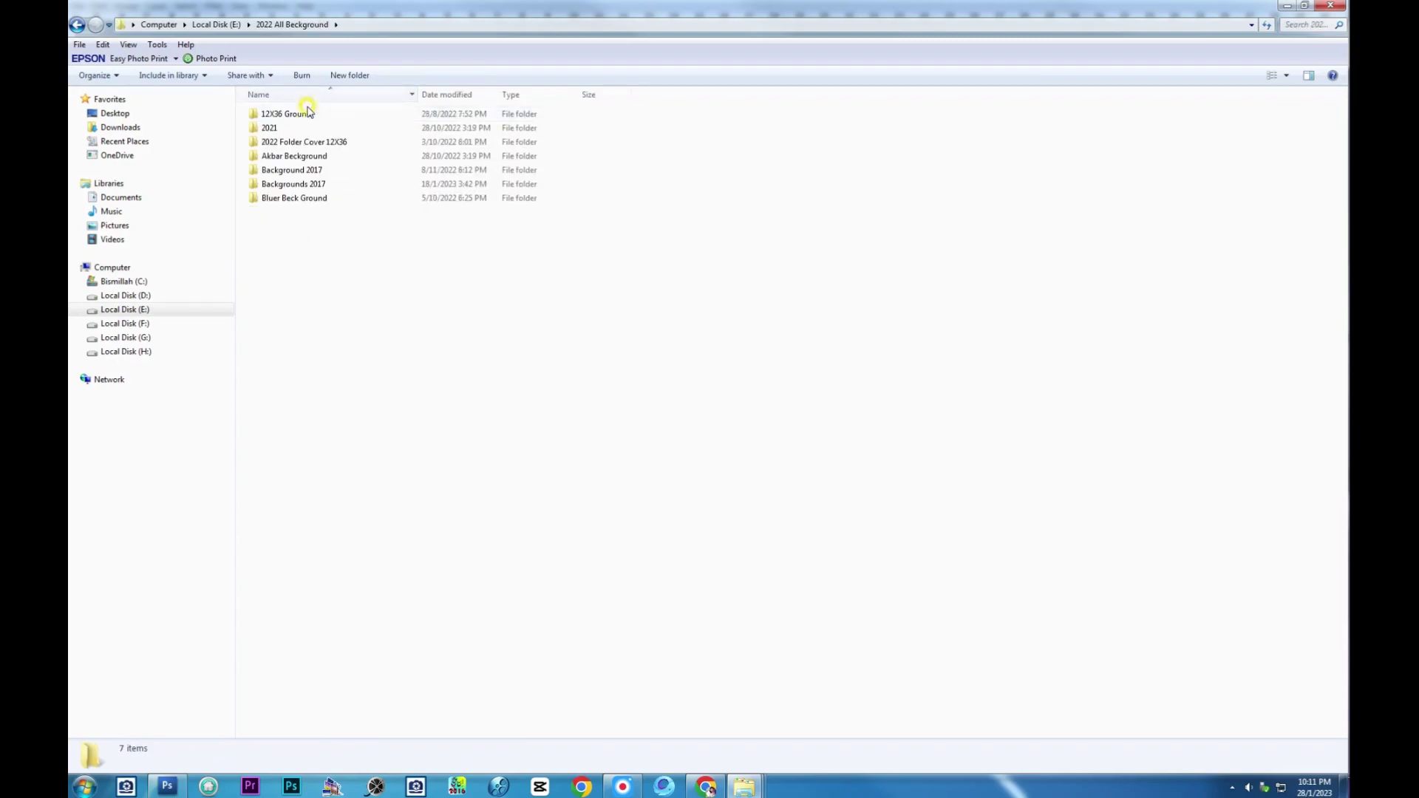
pyautogui.doubleClick(304, 184)
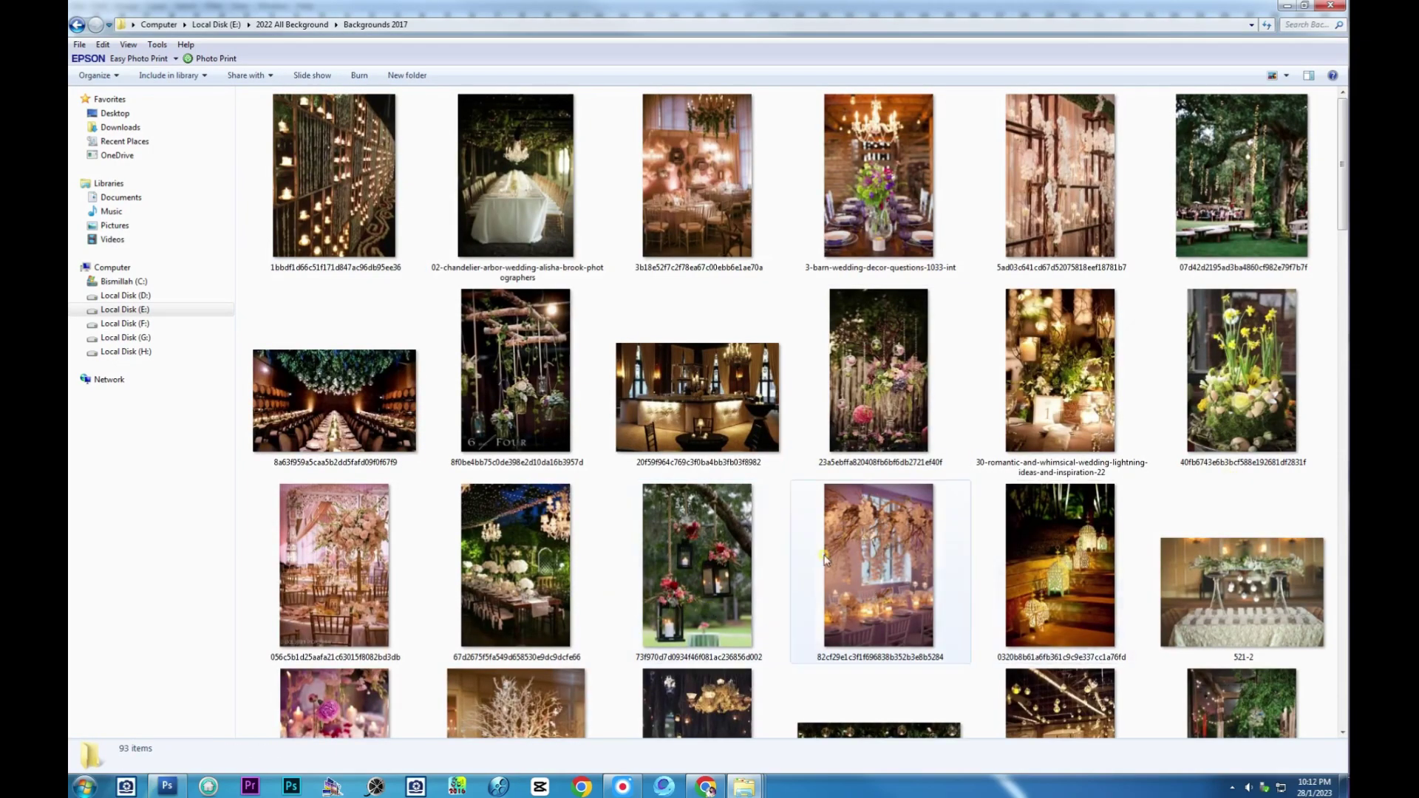
pyautogui.press('BackSpace')
pyautogui.doubleClick(303, 193)
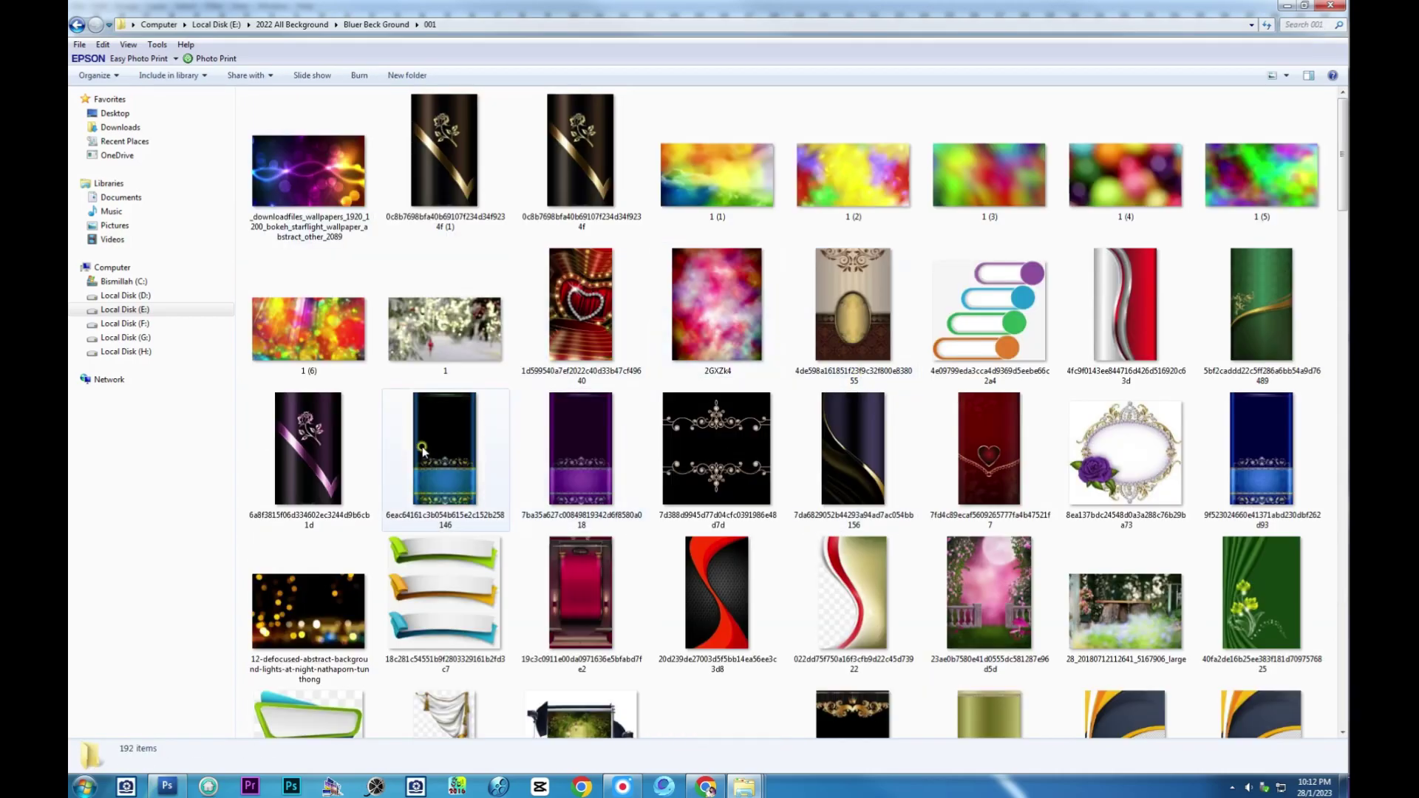
# Step: Place the garden photo at the top-left and a horizontally flipped copy on the right half
pyautogui.moveTo(1125, 611)
pyautogui.mouseDown()
pyautogui.moveTo(157, 750)
pyautogui.moveTo(739, 476)
pyautogui.mouseUp()
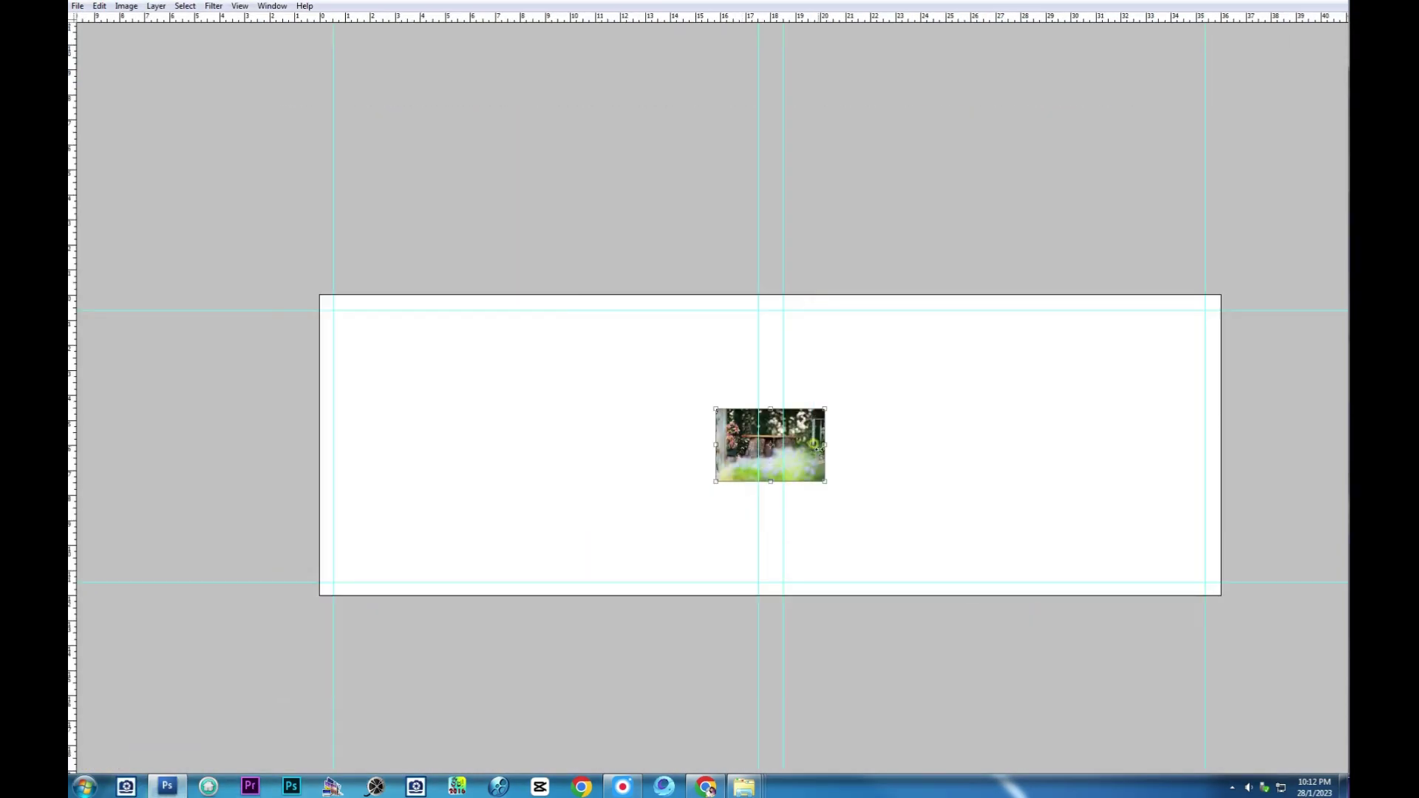
pyautogui.moveTo(817, 446)
pyautogui.mouseDown()
pyautogui.moveTo(410, 364)
pyautogui.moveTo(618, 453)
pyautogui.moveTo(759, 581)
pyautogui.moveTo(757, 601)
pyautogui.mouseUp()
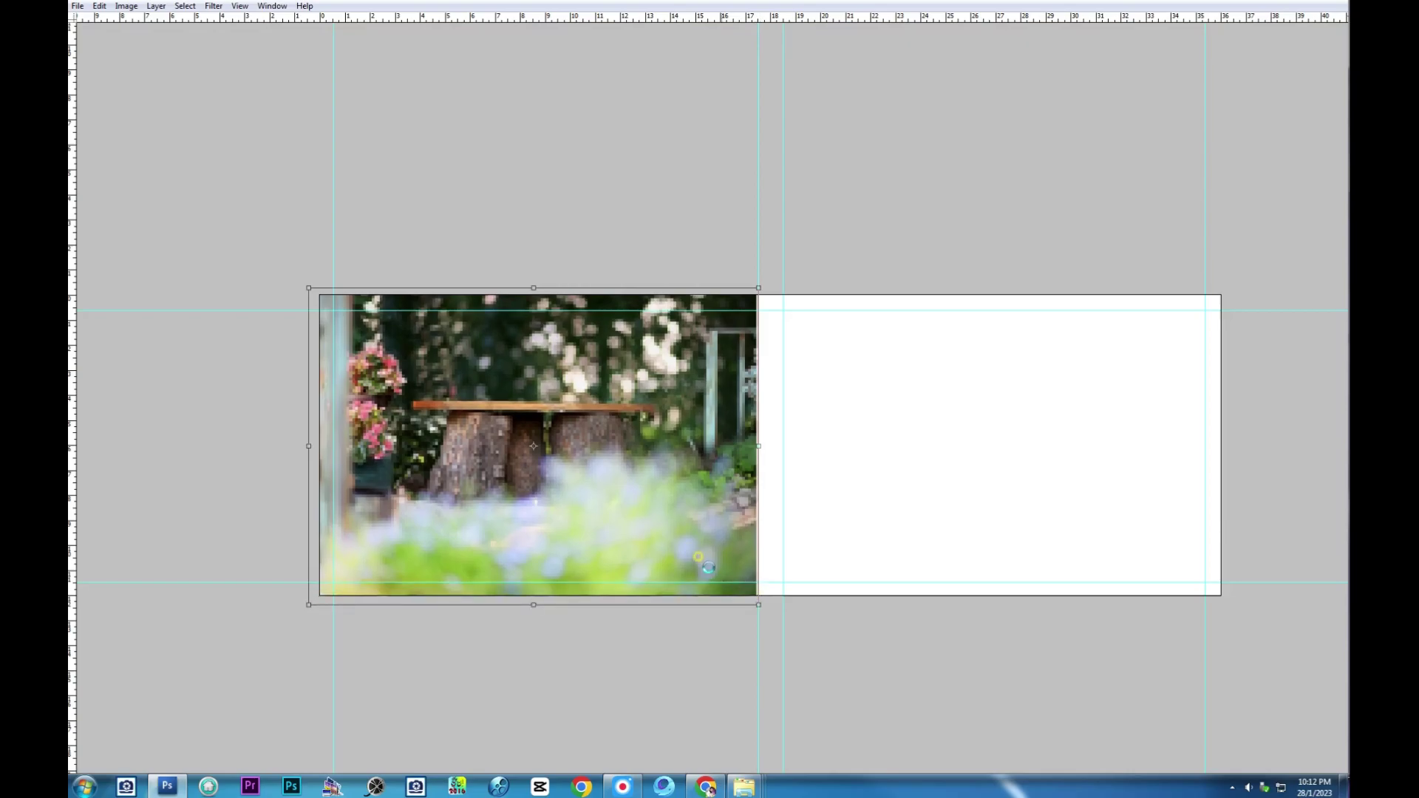
pyautogui.rightClick(1053, 397)
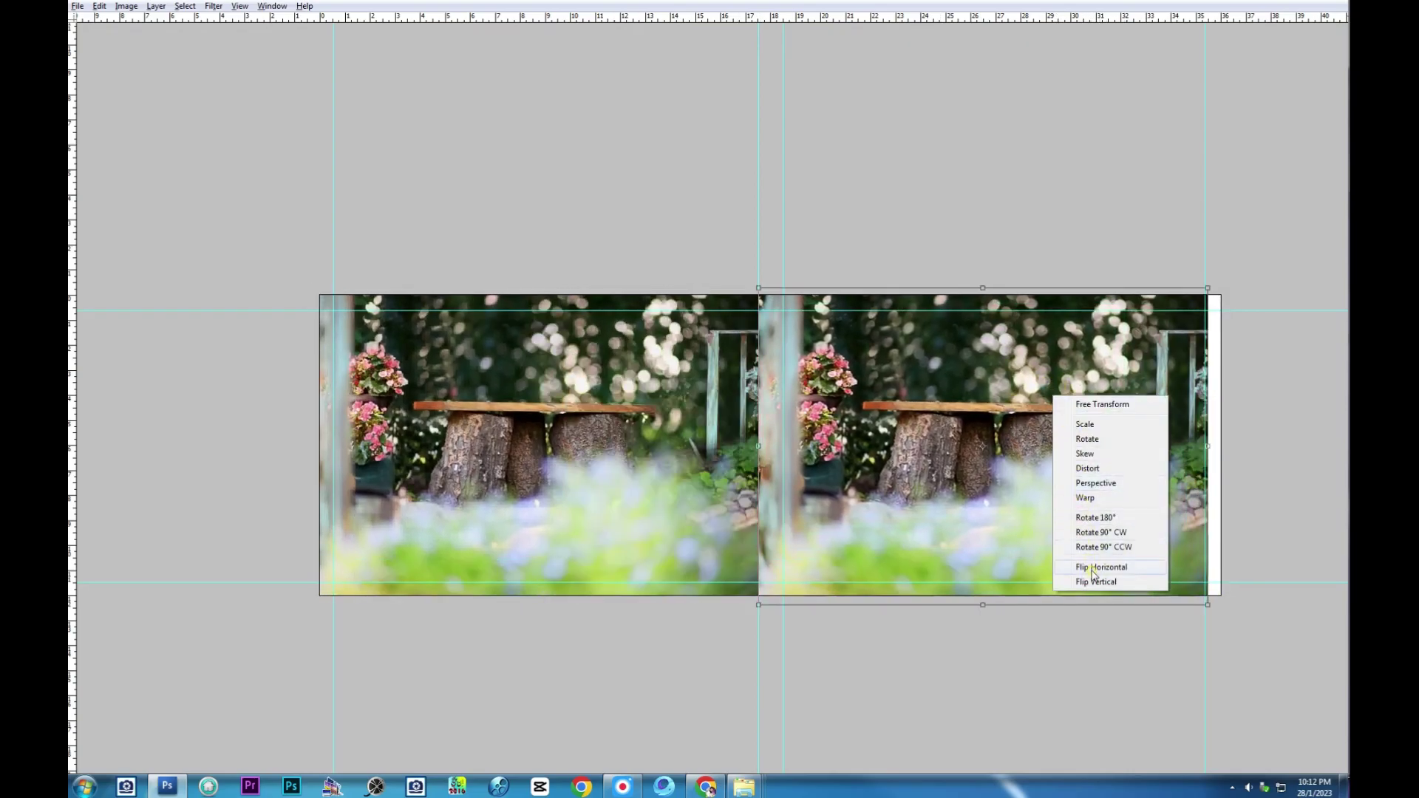
pyautogui.click(1092, 567)
pyautogui.press('Return')
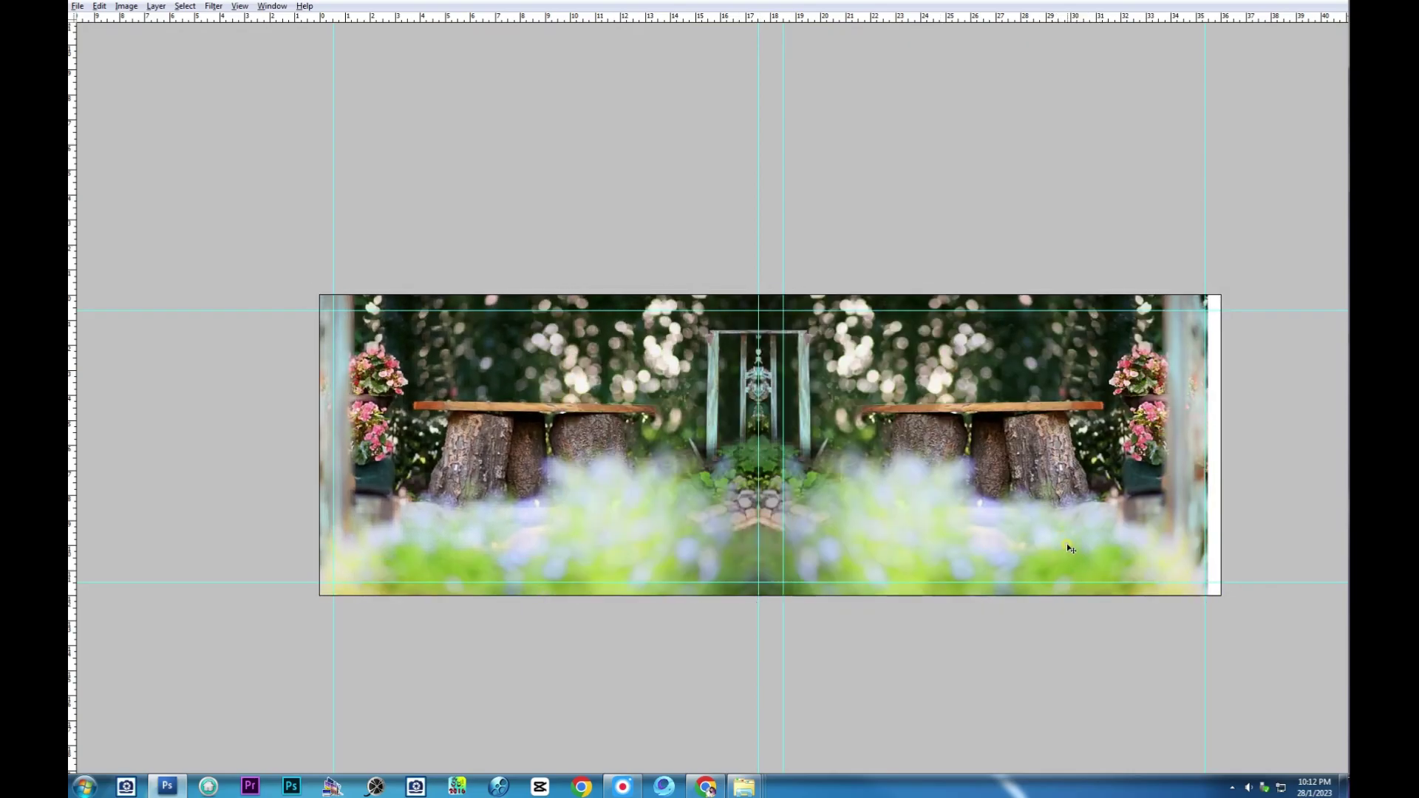
# Step: Stretch the mirrored image to reach the canvas's right edge, then restore the panels
pyautogui.hotkey('ctrl', 't')
pyautogui.moveTo(1205, 447); pyautogui.dragTo(1221, 447)
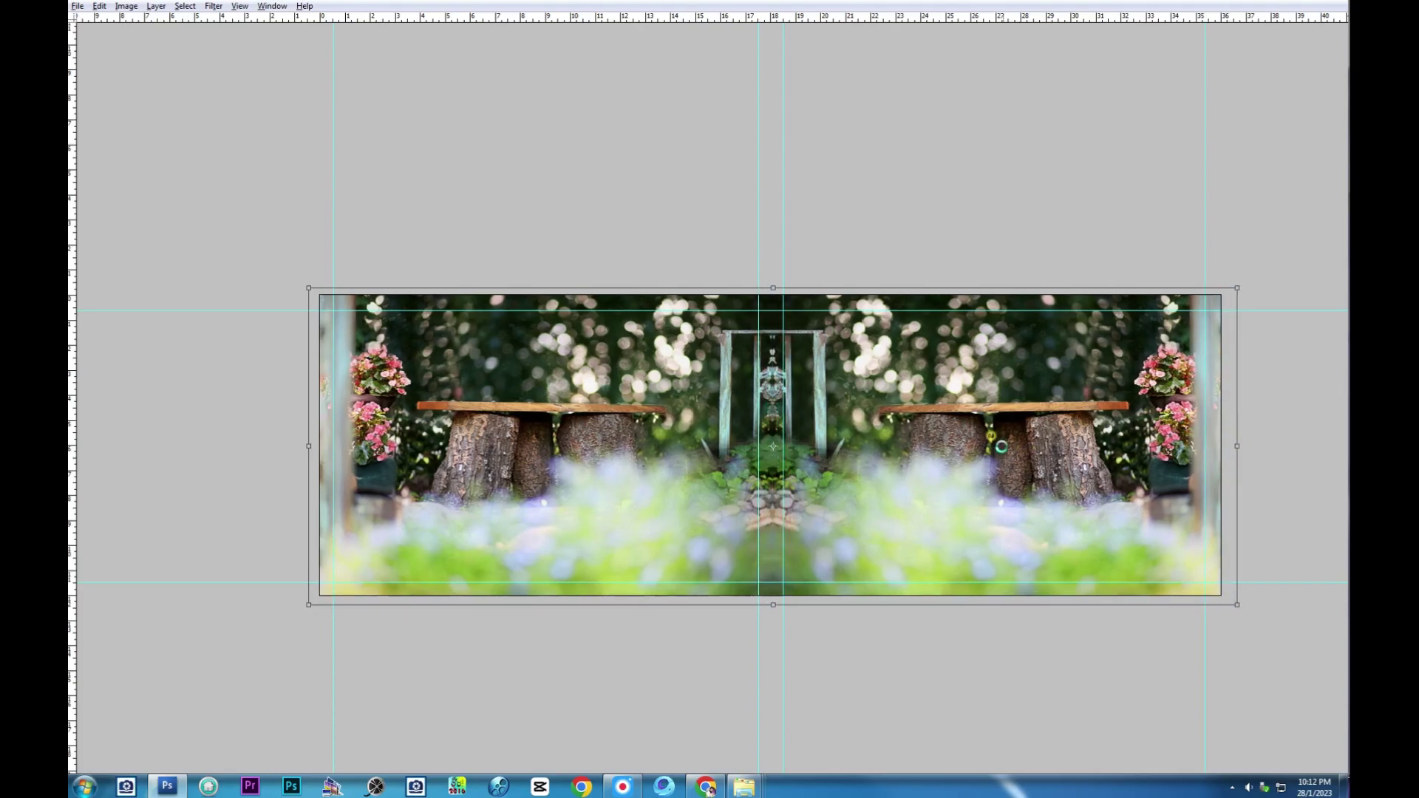
pyautogui.press('Return')
pyautogui.press('Tab')
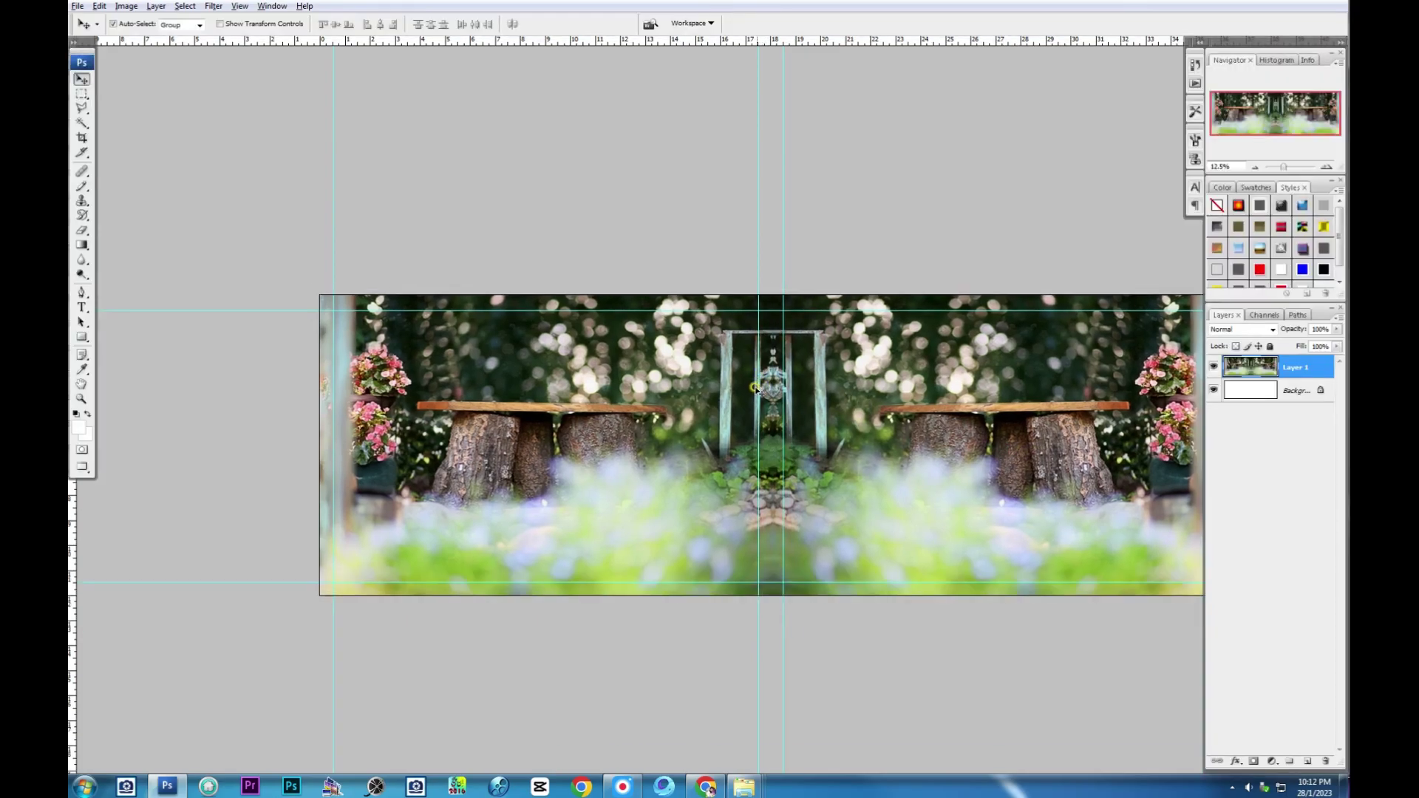
# Step: Apply a large-radius Gaussian Blur to the garden background and zoom out to see the canvas
pyautogui.click(214, 6)
pyautogui.moveTo(222, 140)
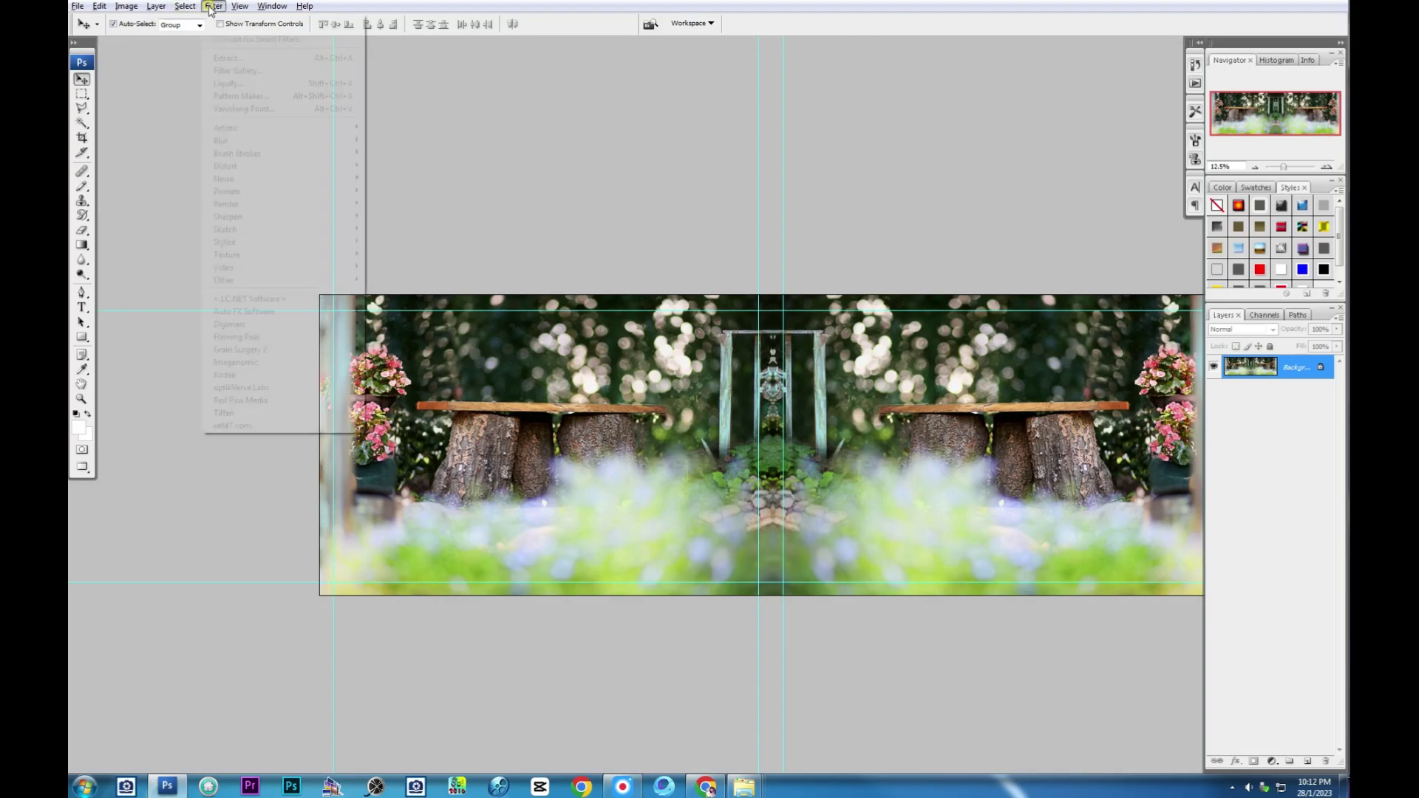
pyautogui.click(423, 192)
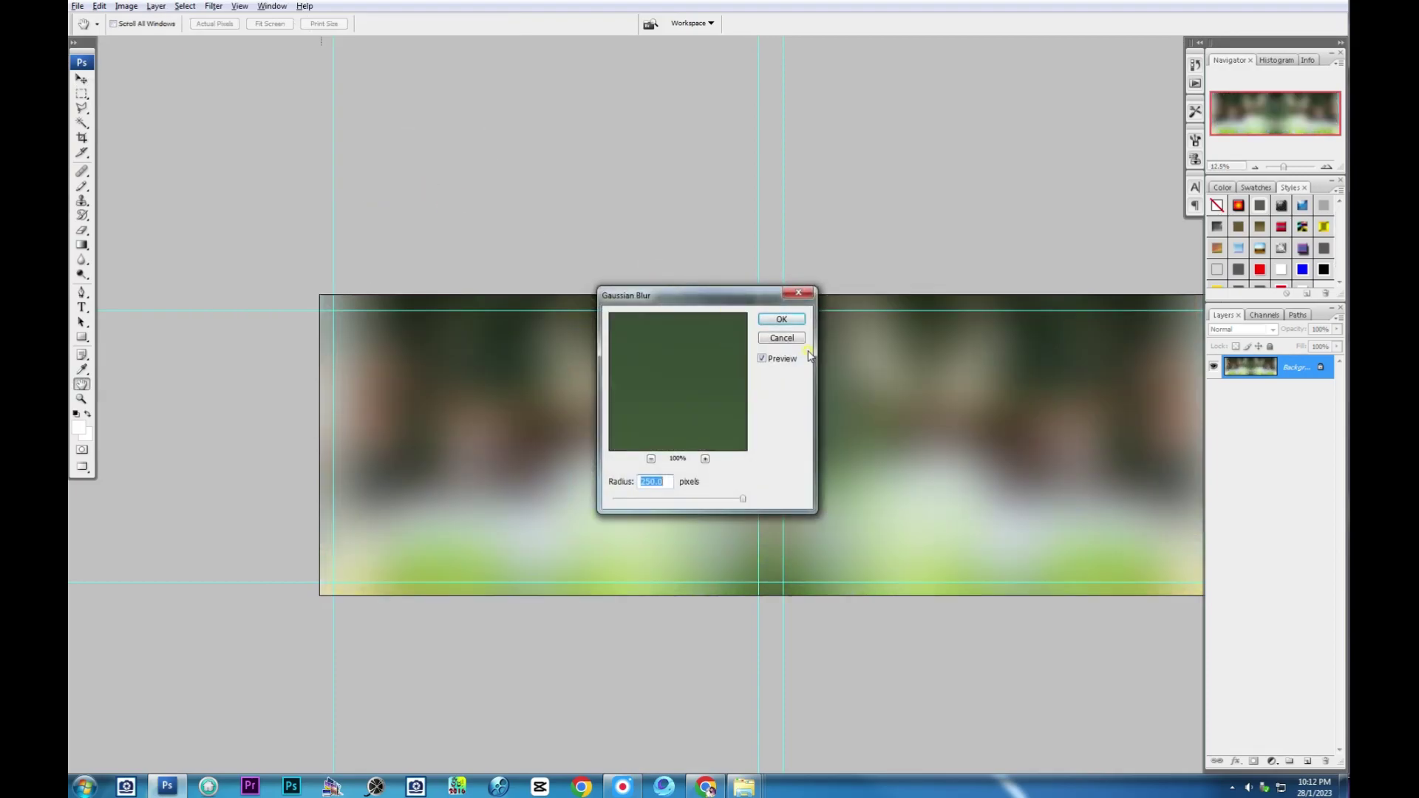
pyautogui.click(792, 339)
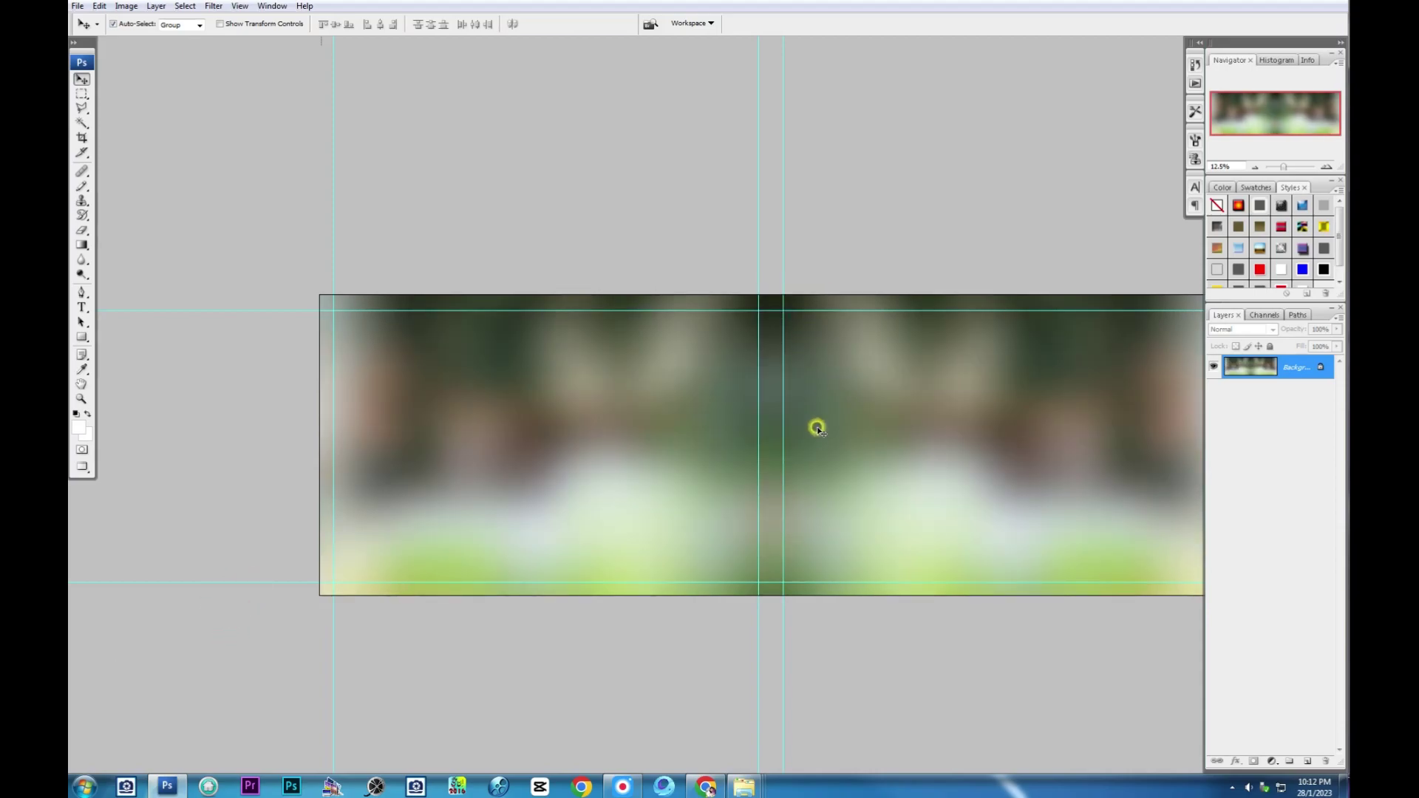
pyautogui.hotkey('ctrl', '-')
pyautogui.click(625, 787)
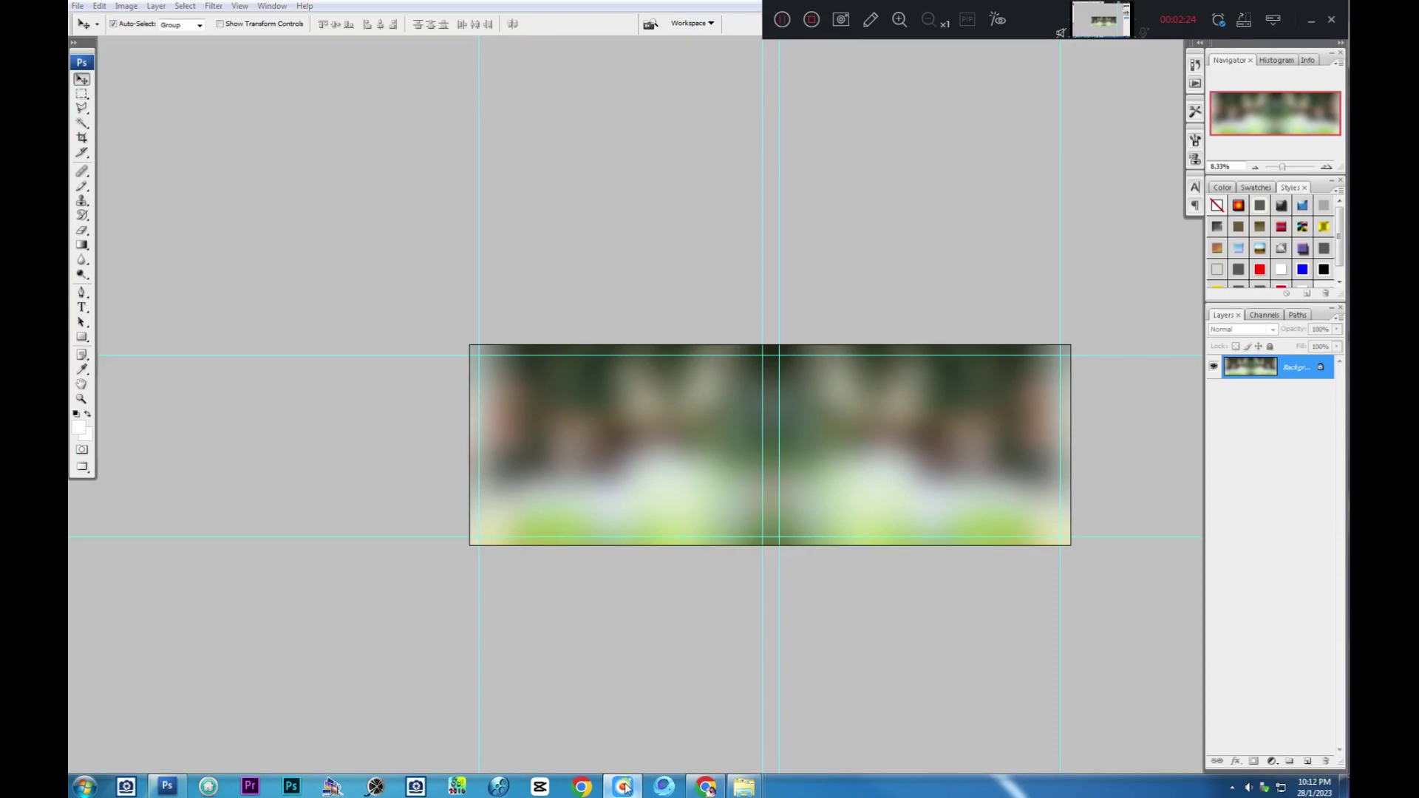
pyautogui.click(1306, 23)
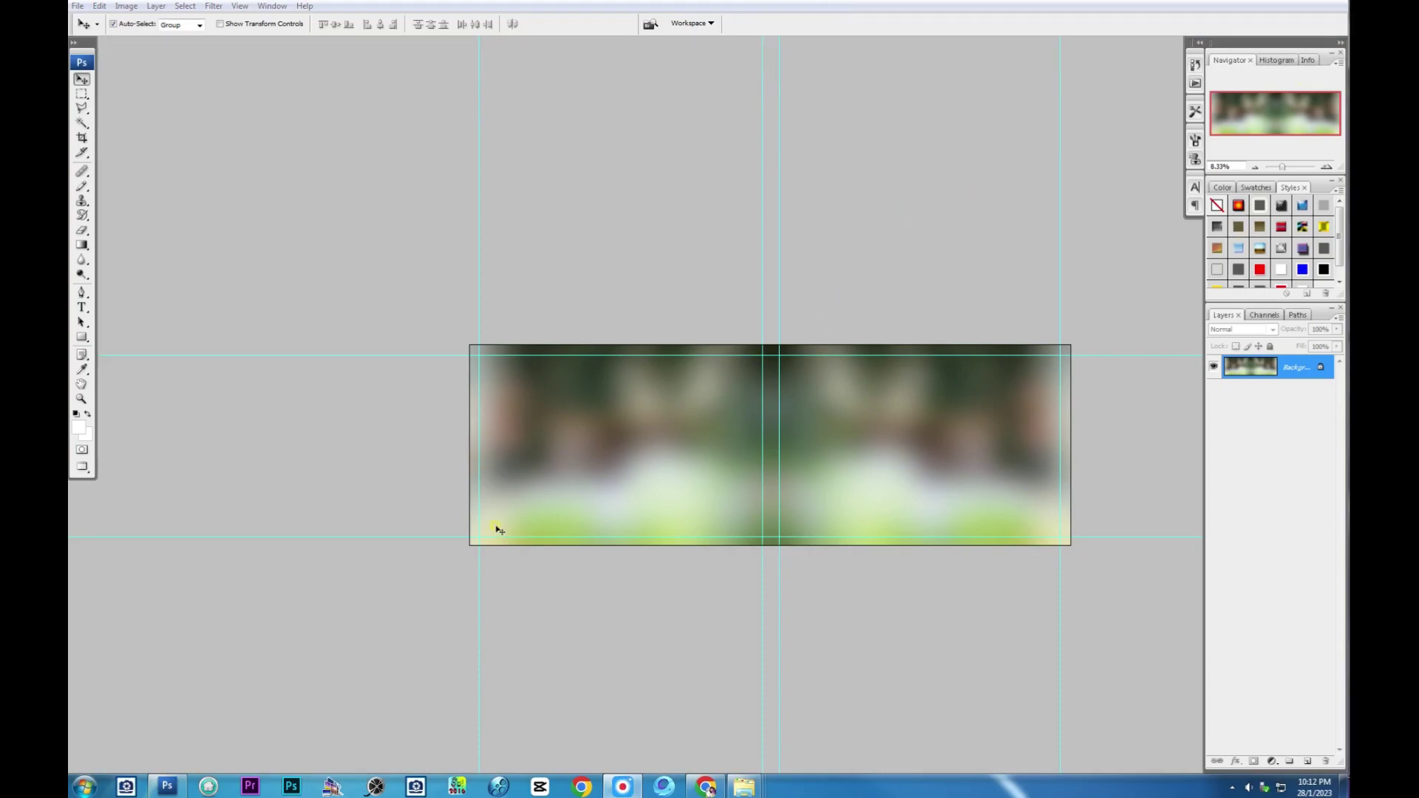
pyautogui.moveTo(743, 787)
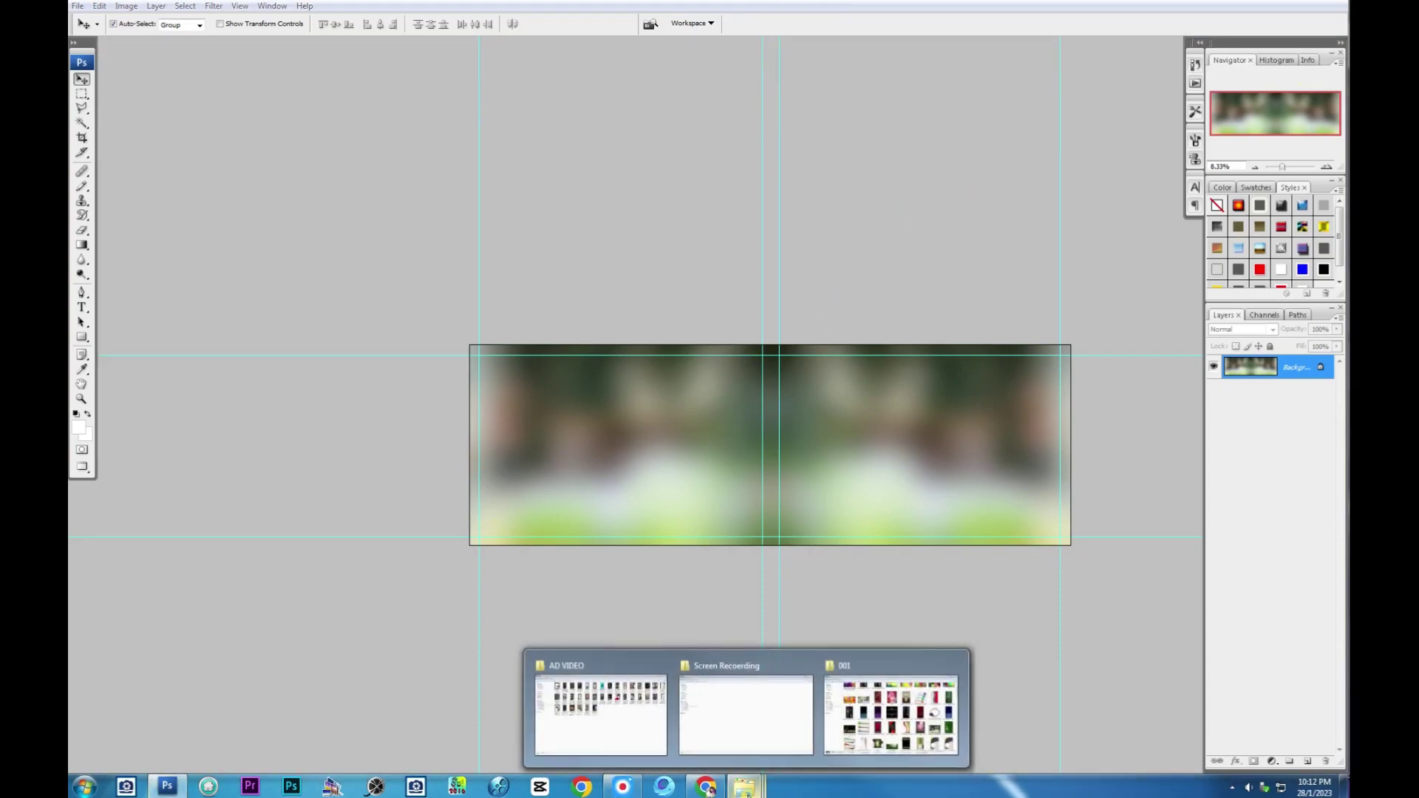
# Step: Navigate in Explorer to the Sctres Imge HD > Bride Image folder
pyautogui.click(761, 715)
pyautogui.press('BackSpace')
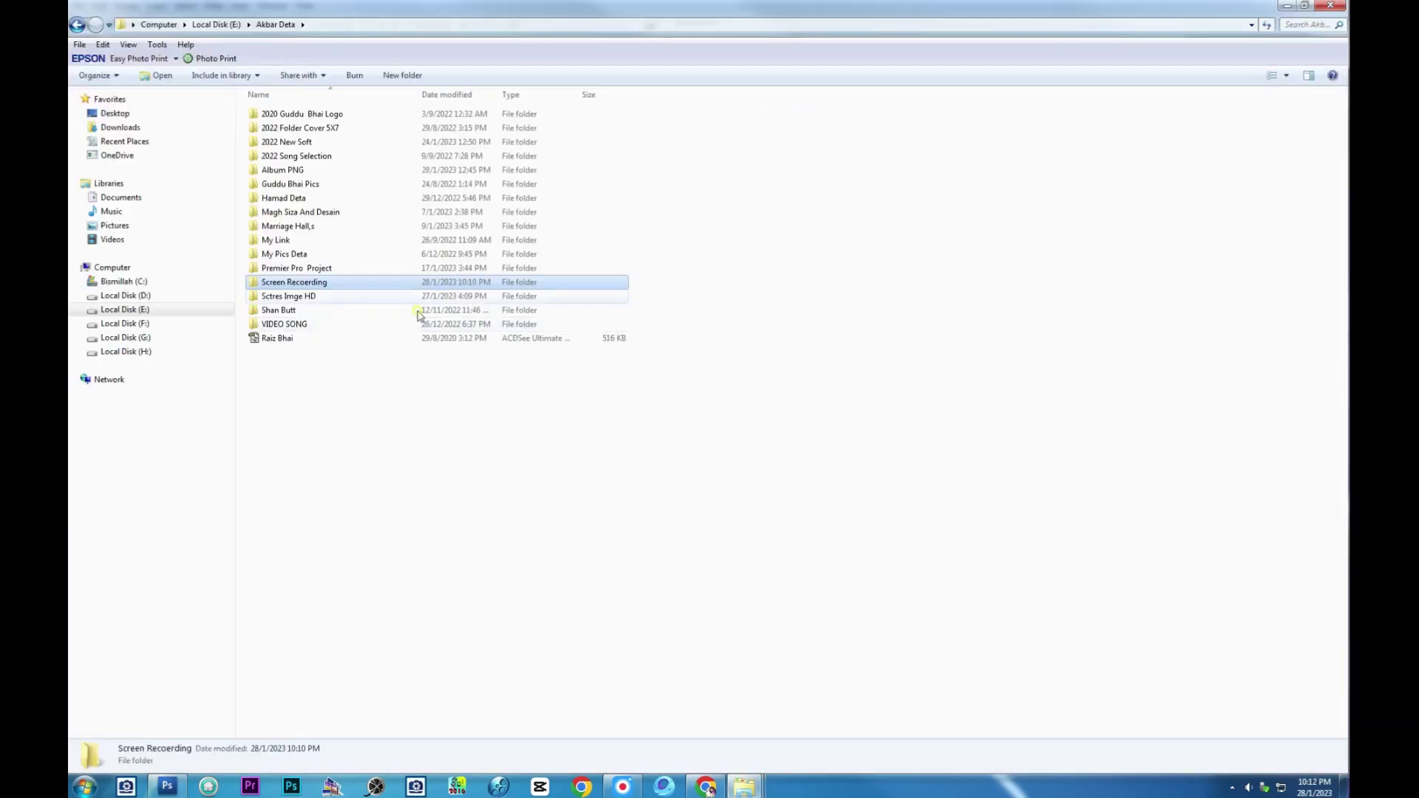
pyautogui.doubleClick(313, 301)
pyautogui.doubleClick(592, 228)
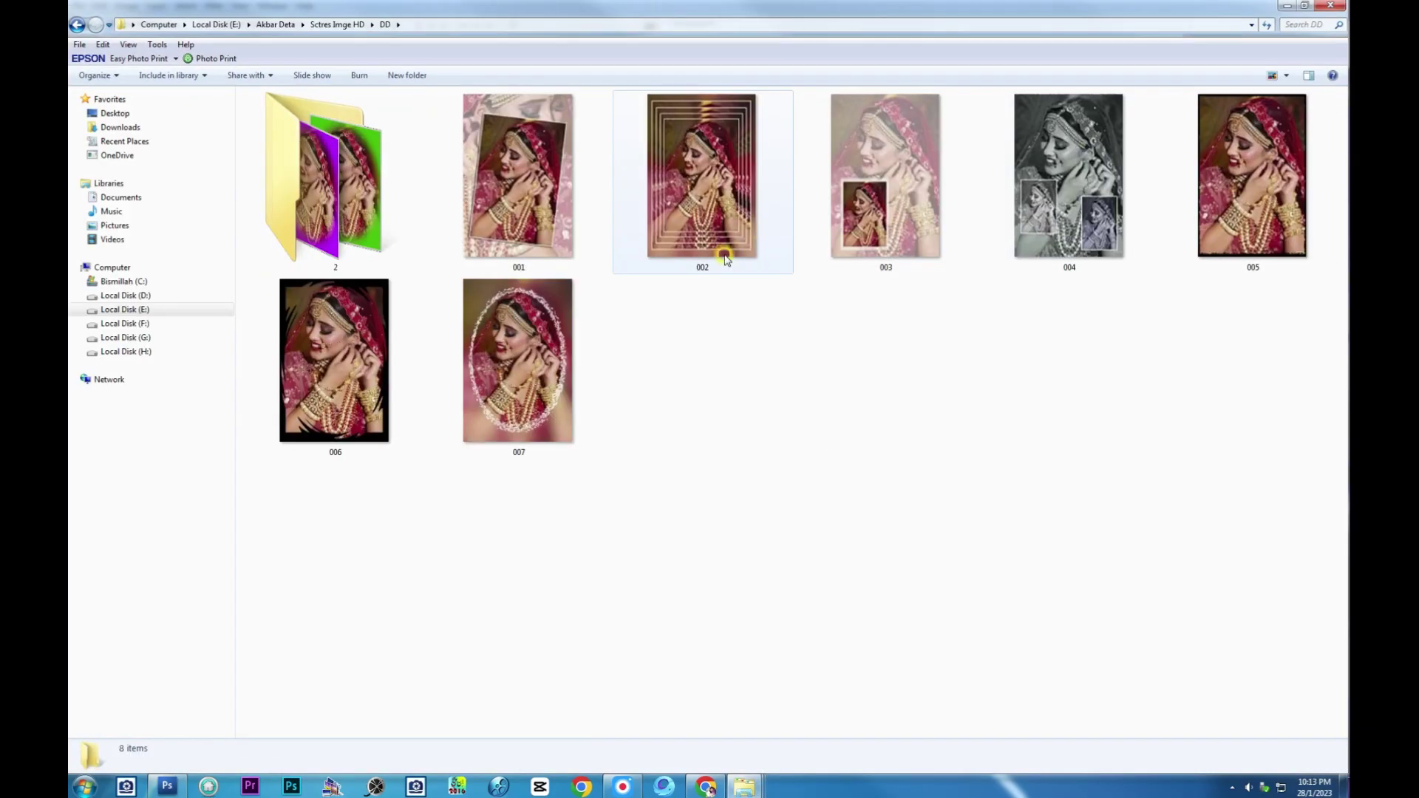
pyautogui.press('BackSpace')
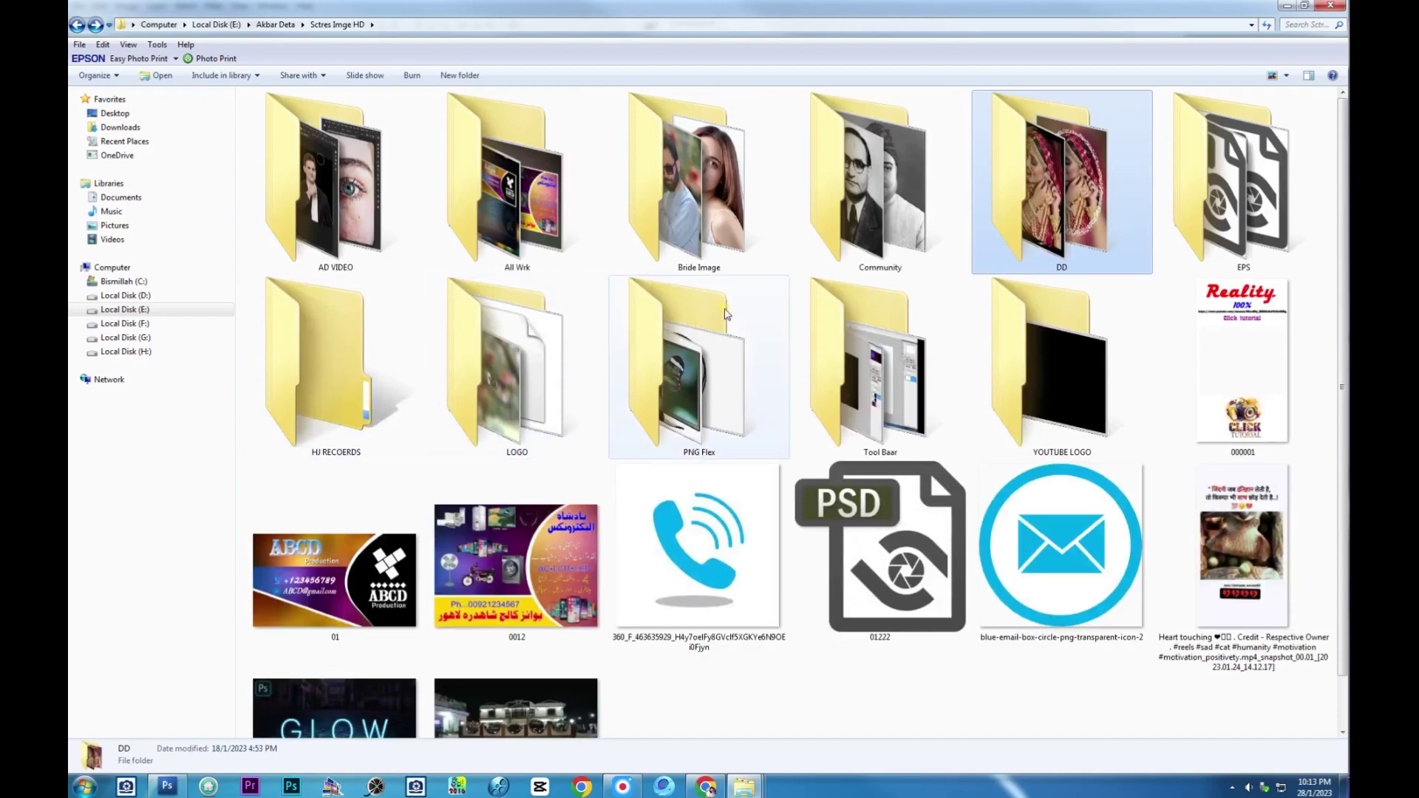
pyautogui.doubleClick(718, 230)
# Step: Select six bride photos, including photo 0011, and drag them to Photoshop to open
pyautogui.click(868, 491)
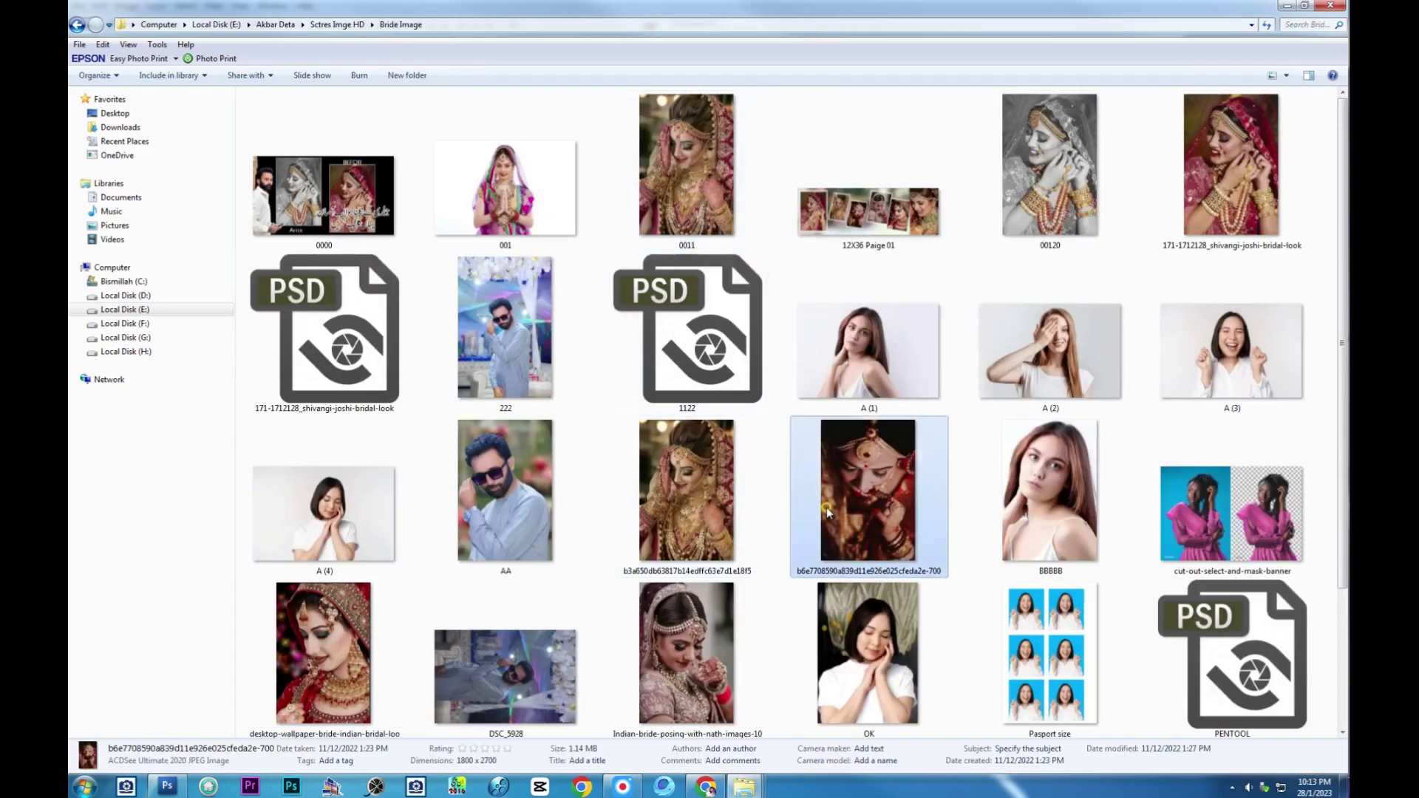
pyautogui.keyDown('ctrl'); pyautogui.click(695, 517); pyautogui.keyUp('ctrl')
pyautogui.keyDown('ctrl'); pyautogui.click(1244, 251); pyautogui.keyUp('ctrl')
pyautogui.keyDown('ctrl'); pyautogui.click(358, 657); pyautogui.keyUp('ctrl')
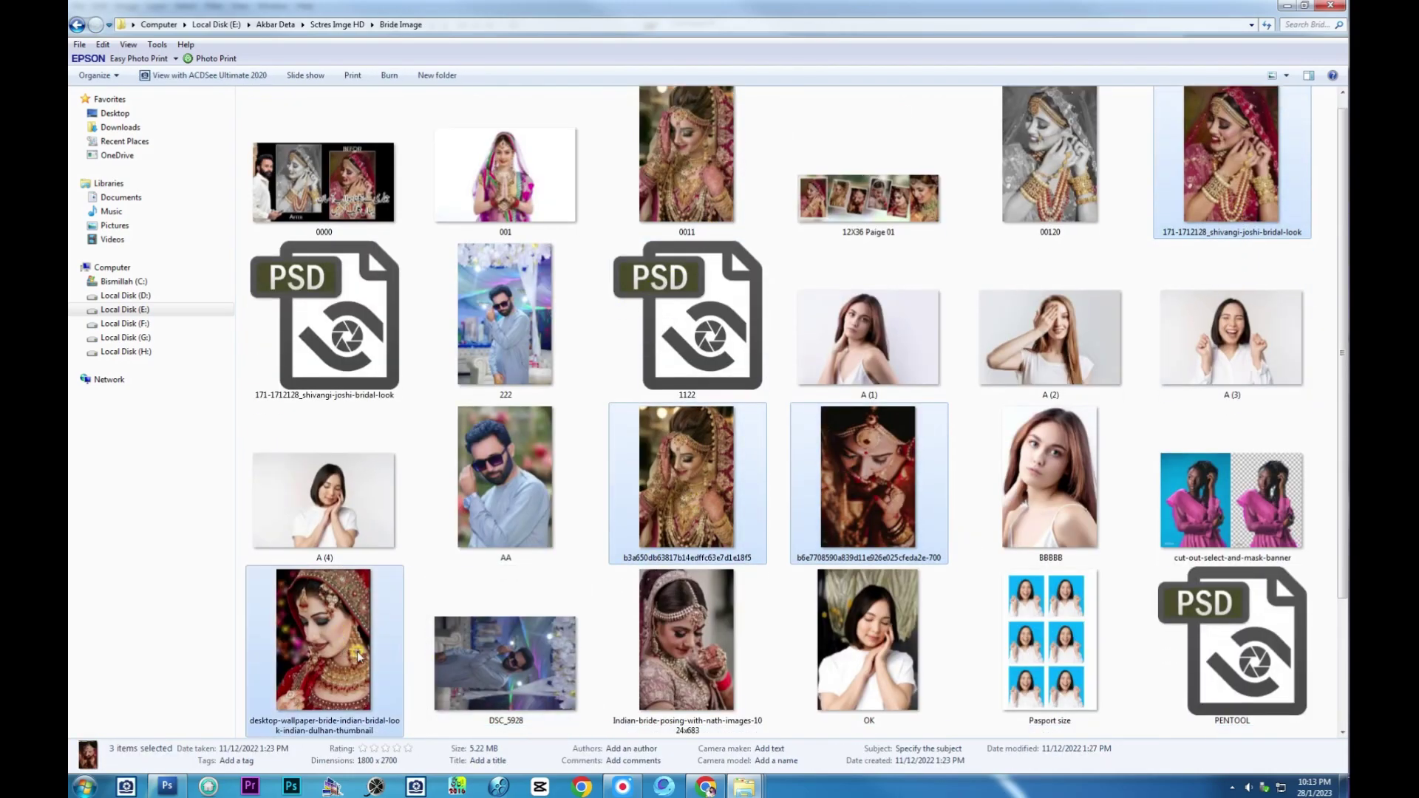
pyautogui.keyDown('ctrl'); pyautogui.click(686, 671); pyautogui.keyUp('ctrl')
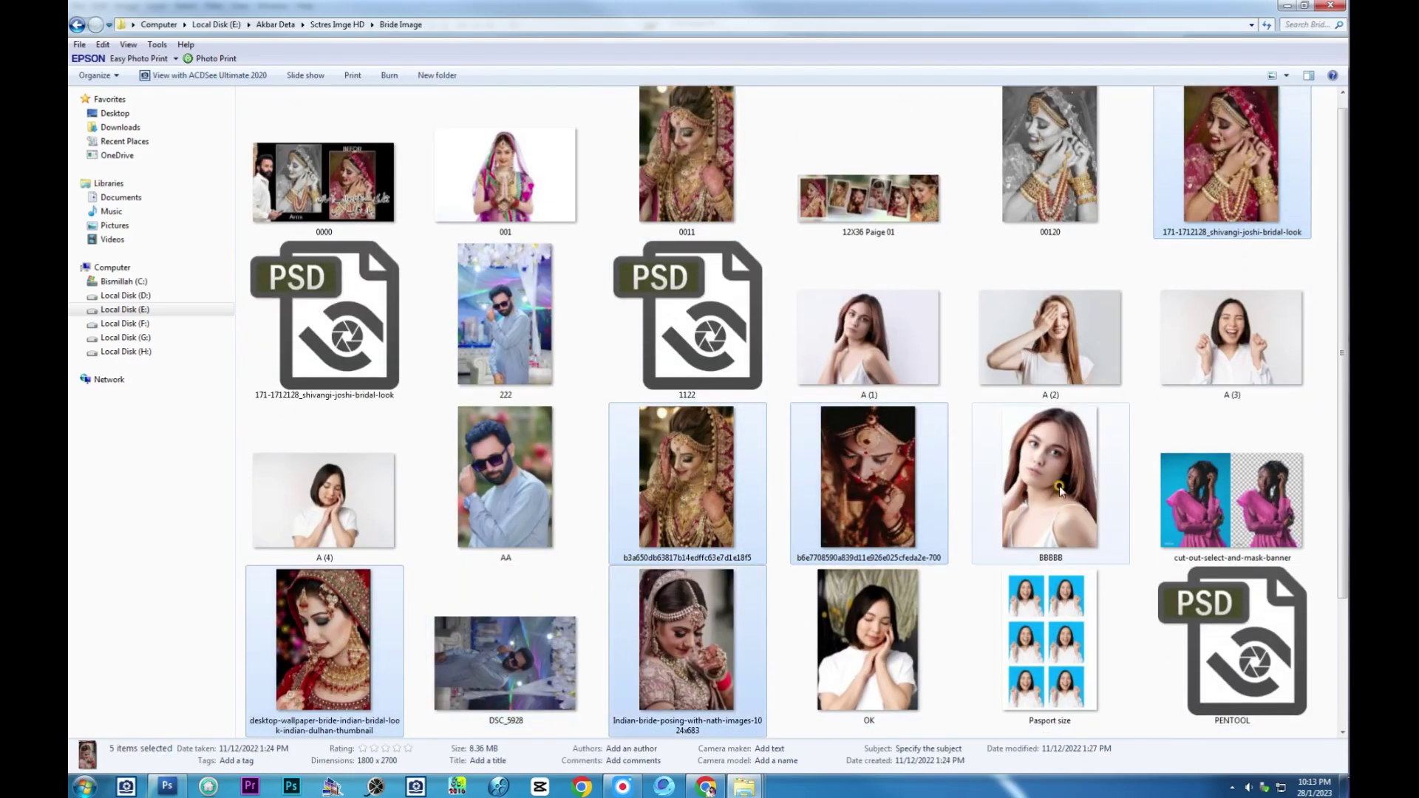
pyautogui.keyDown('ctrl'); pyautogui.click(646, 194); pyautogui.keyUp('ctrl')
pyautogui.moveTo(646, 207)
pyautogui.mouseDown()
pyautogui.moveTo(253, 653)
pyautogui.moveTo(612, 554)
pyautogui.mouseUp()
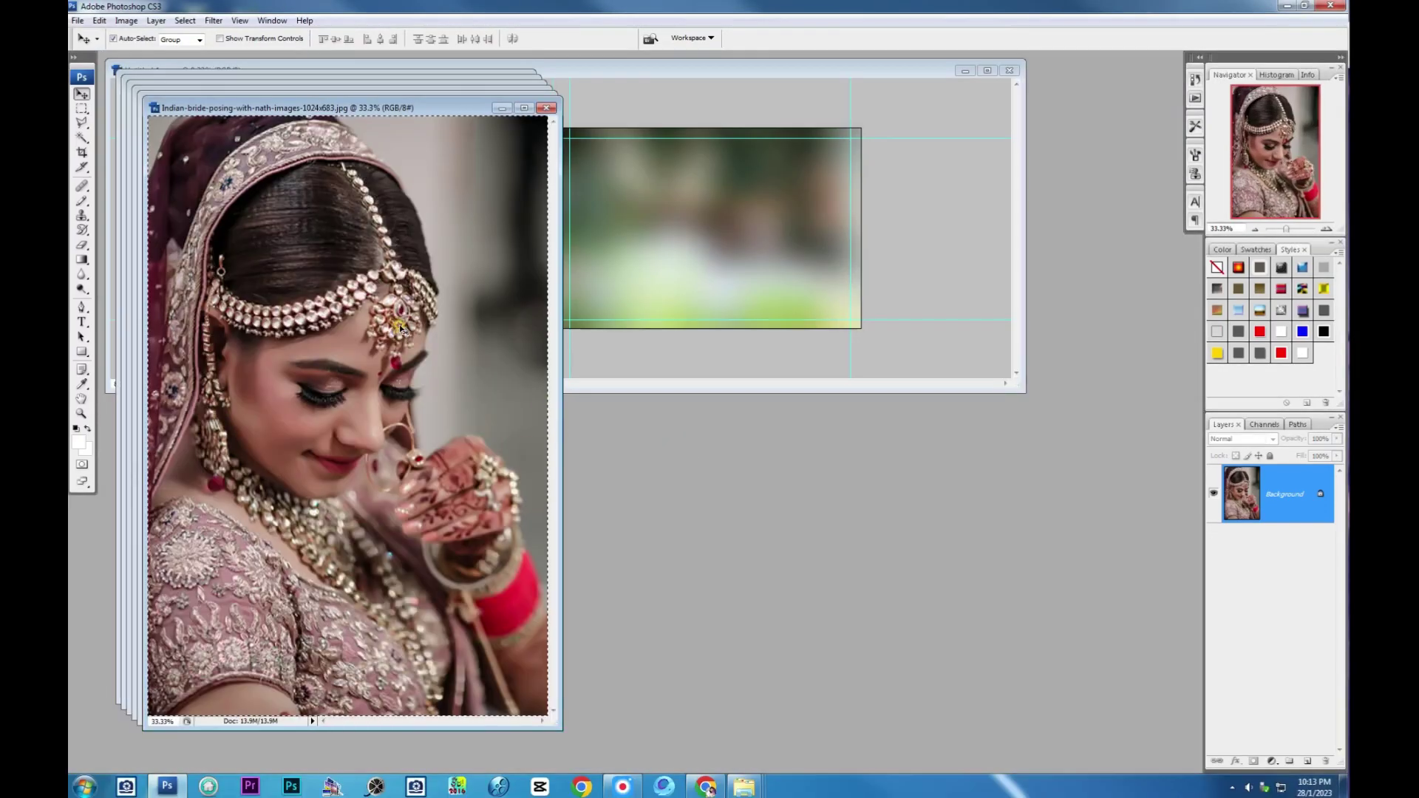
# Step: Move each bride photo onto the blurred spread as Layers 1–6 and close the leftover photo
pyautogui.moveTo(517, 386); pyautogui.dragTo(680, 279)
pyautogui.click(459, 427)
pyautogui.moveTo(460, 427); pyautogui.dragTo(562, 221)
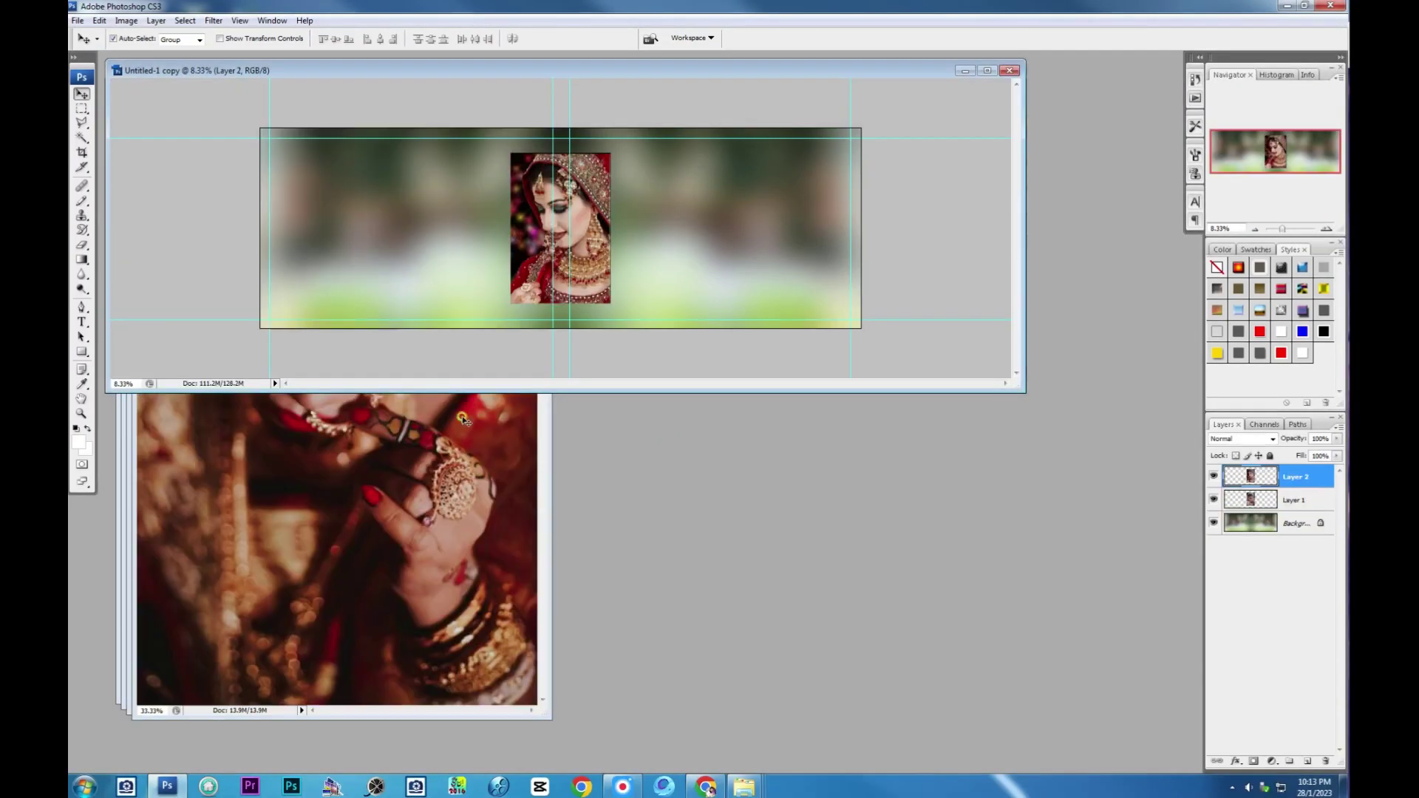
pyautogui.moveTo(458, 425); pyautogui.dragTo(562, 222)
pyautogui.click(386, 346)
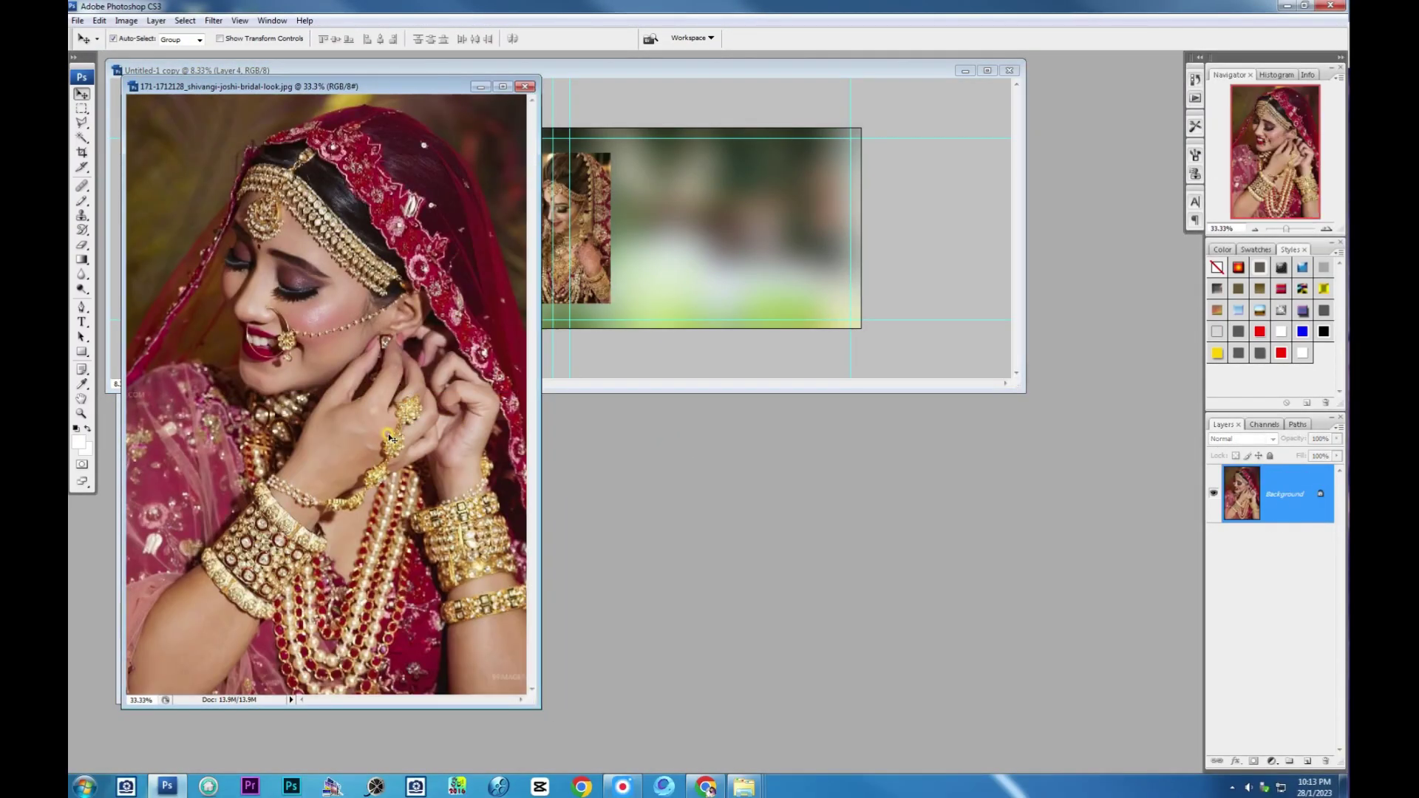
pyautogui.moveTo(386, 346); pyautogui.dragTo(577, 222)
pyautogui.click(386, 346)
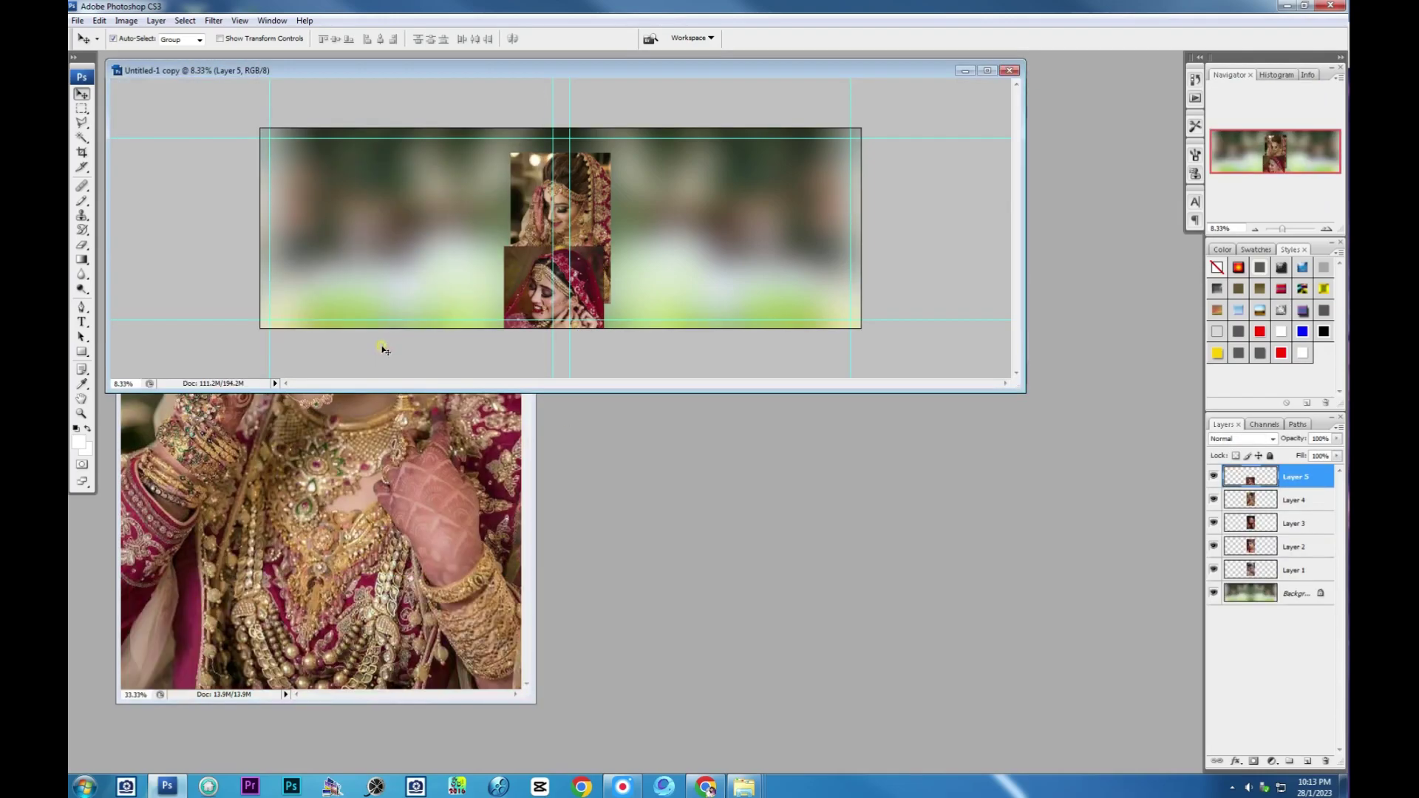
pyautogui.moveTo(390, 199); pyautogui.dragTo(634, 269)
pyautogui.hotkey('ctrl', 'w')
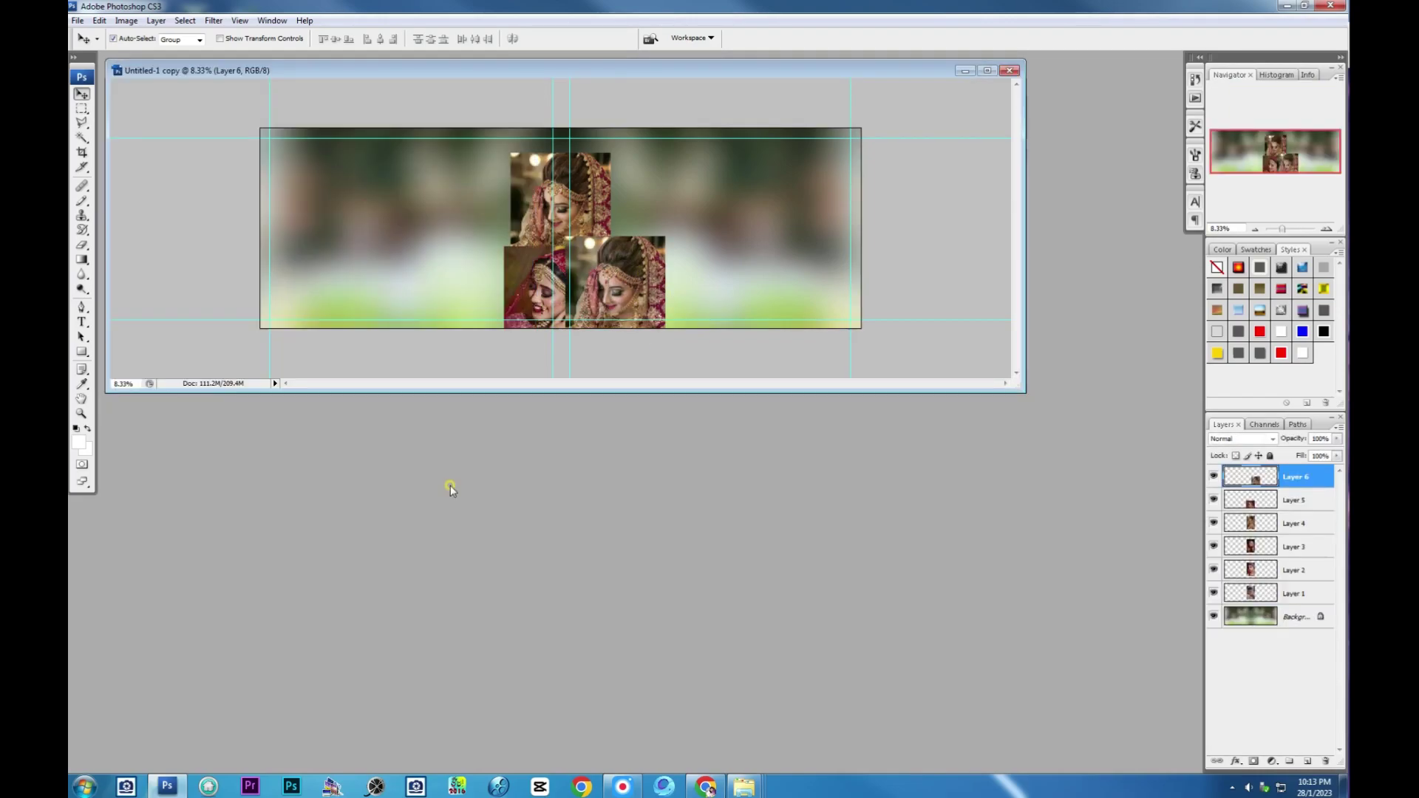
# Step: Group the bride photos together on the right side of the spread in full-screen view
pyautogui.press('f')
pyautogui.press('f')
pyautogui.hotkey('ctrl', '+')
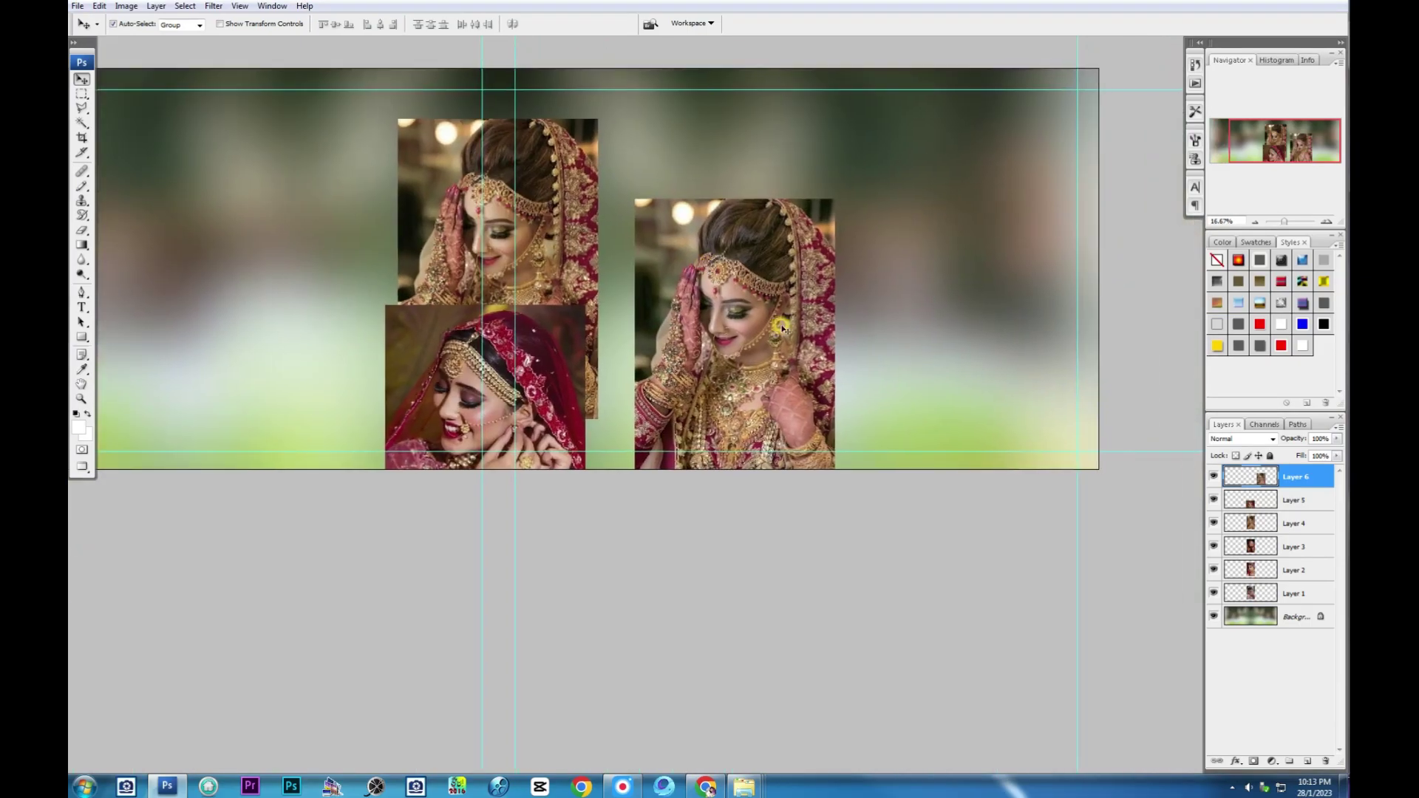
pyautogui.moveTo(739, 311); pyautogui.dragTo(925, 247)
pyautogui.click(565, 233)
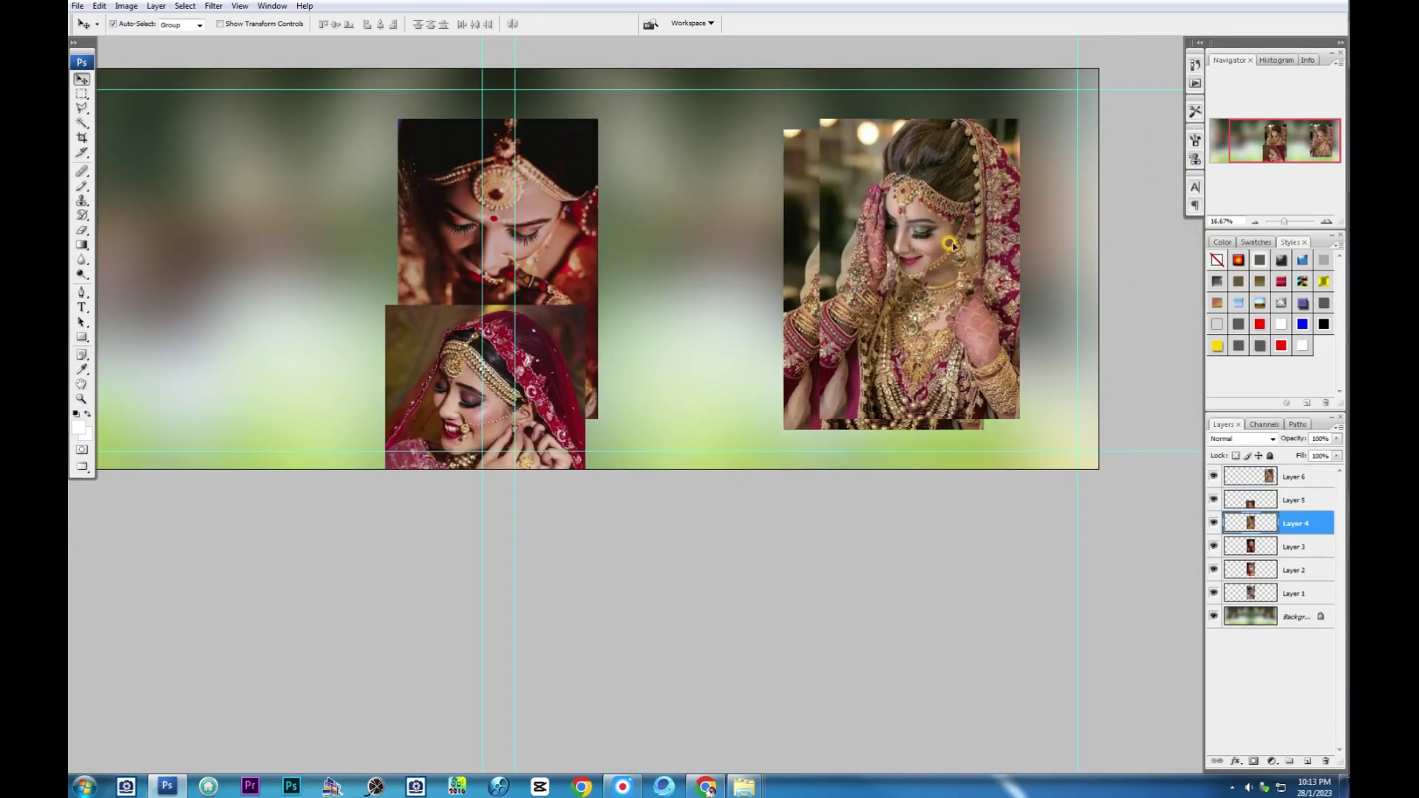
pyautogui.moveTo(565, 234); pyautogui.dragTo(972, 233)
pyautogui.moveTo(569, 207)
pyautogui.mouseDown()
pyautogui.moveTo(850, 190)
pyautogui.moveTo(973, 211)
pyautogui.moveTo(938, 227)
pyautogui.mouseUp()
pyautogui.click(572, 230)
pyautogui.moveTo(571, 230); pyautogui.dragTo(843, 236)
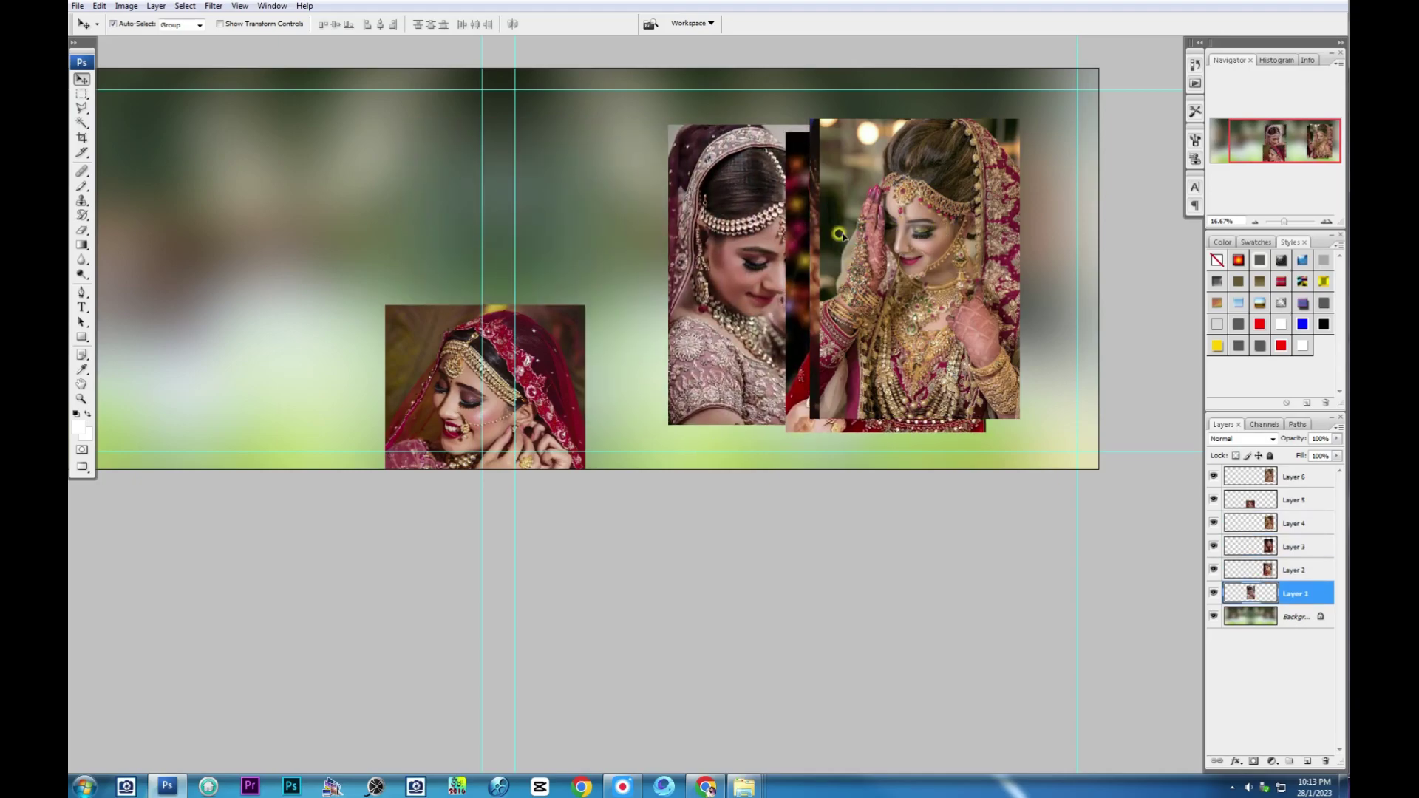
pyautogui.moveTo(553, 368); pyautogui.dragTo(863, 233)
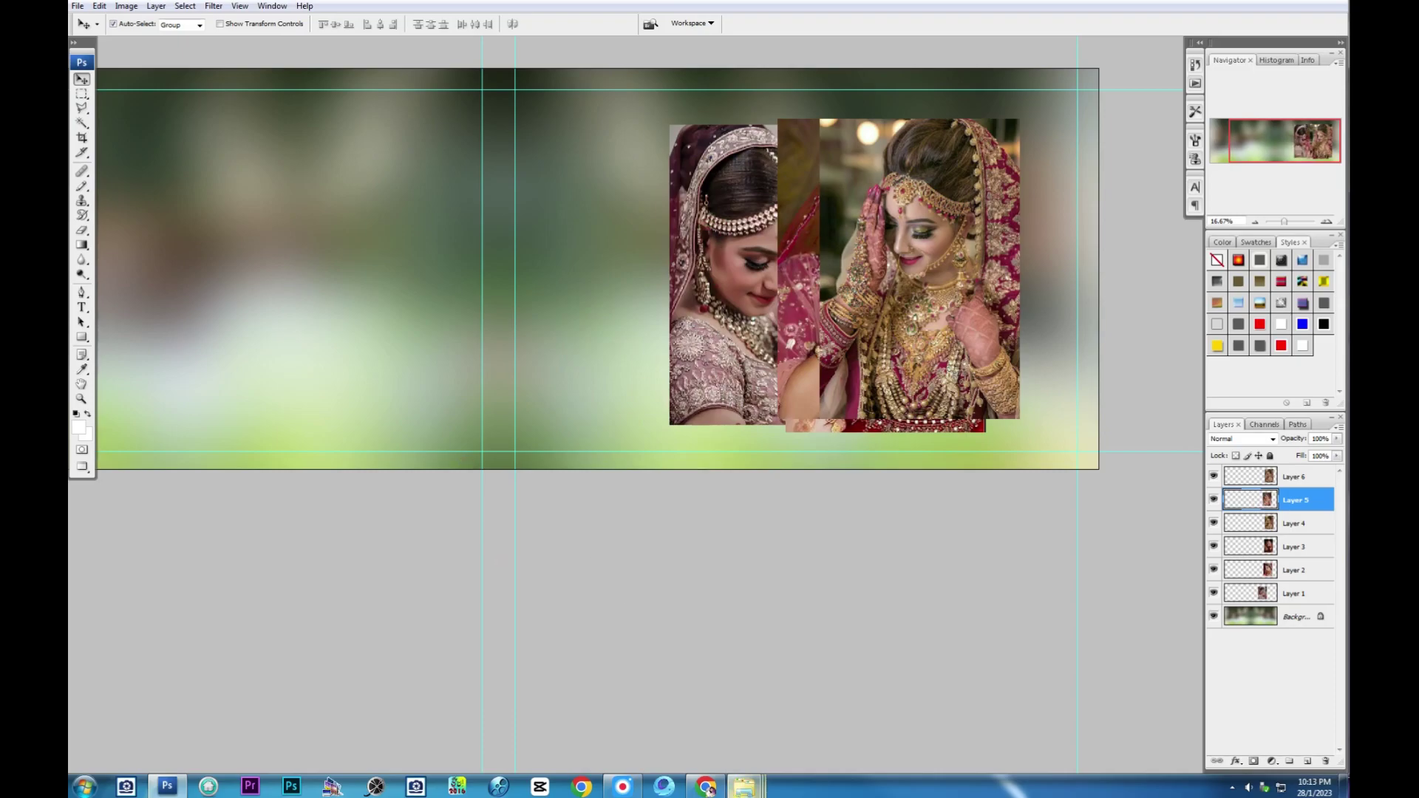
# Step: Find the torn-paper shape file 01.psd in Explorer and drag it into Photoshop
pyautogui.click(761, 698)
pyautogui.press('BackSpace')
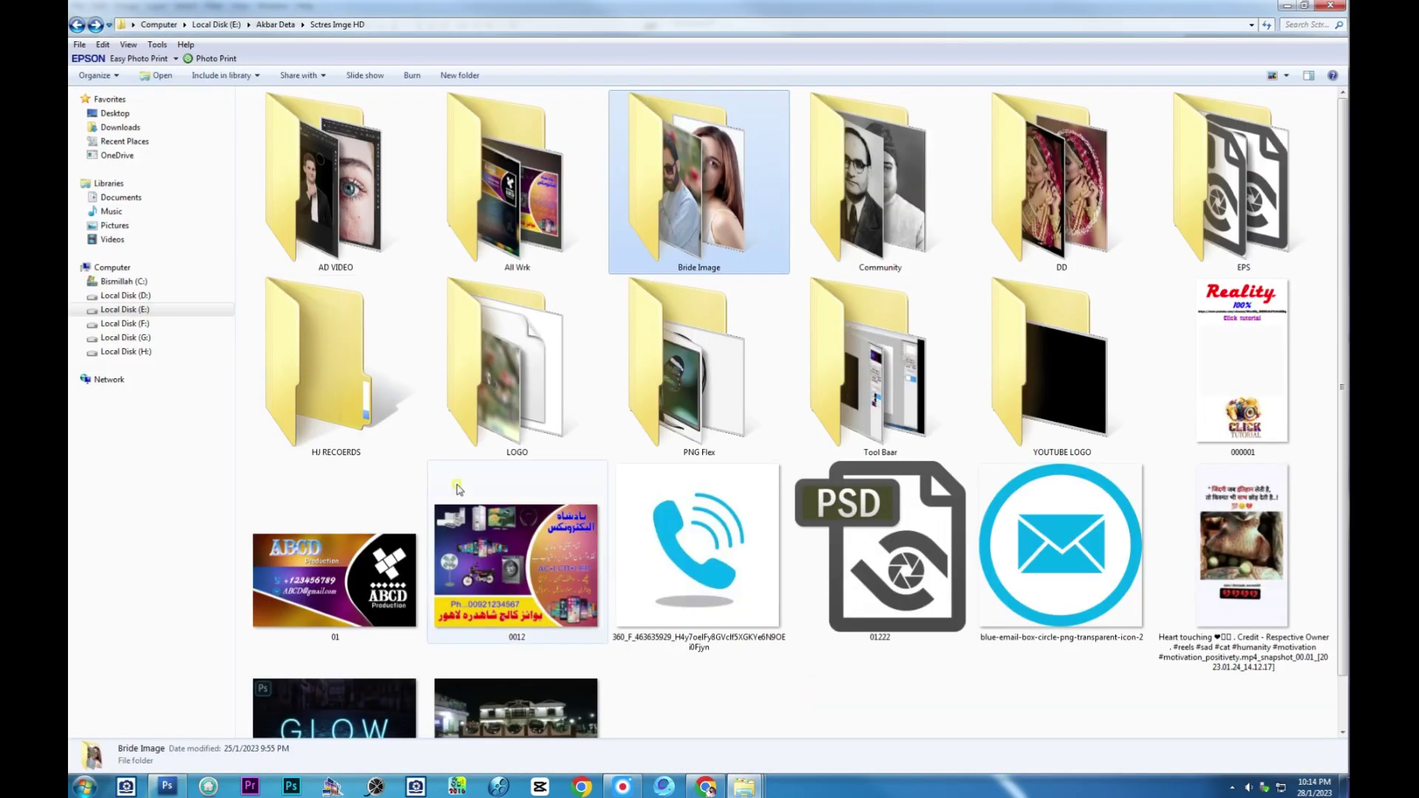
pyautogui.press('BackSpace')
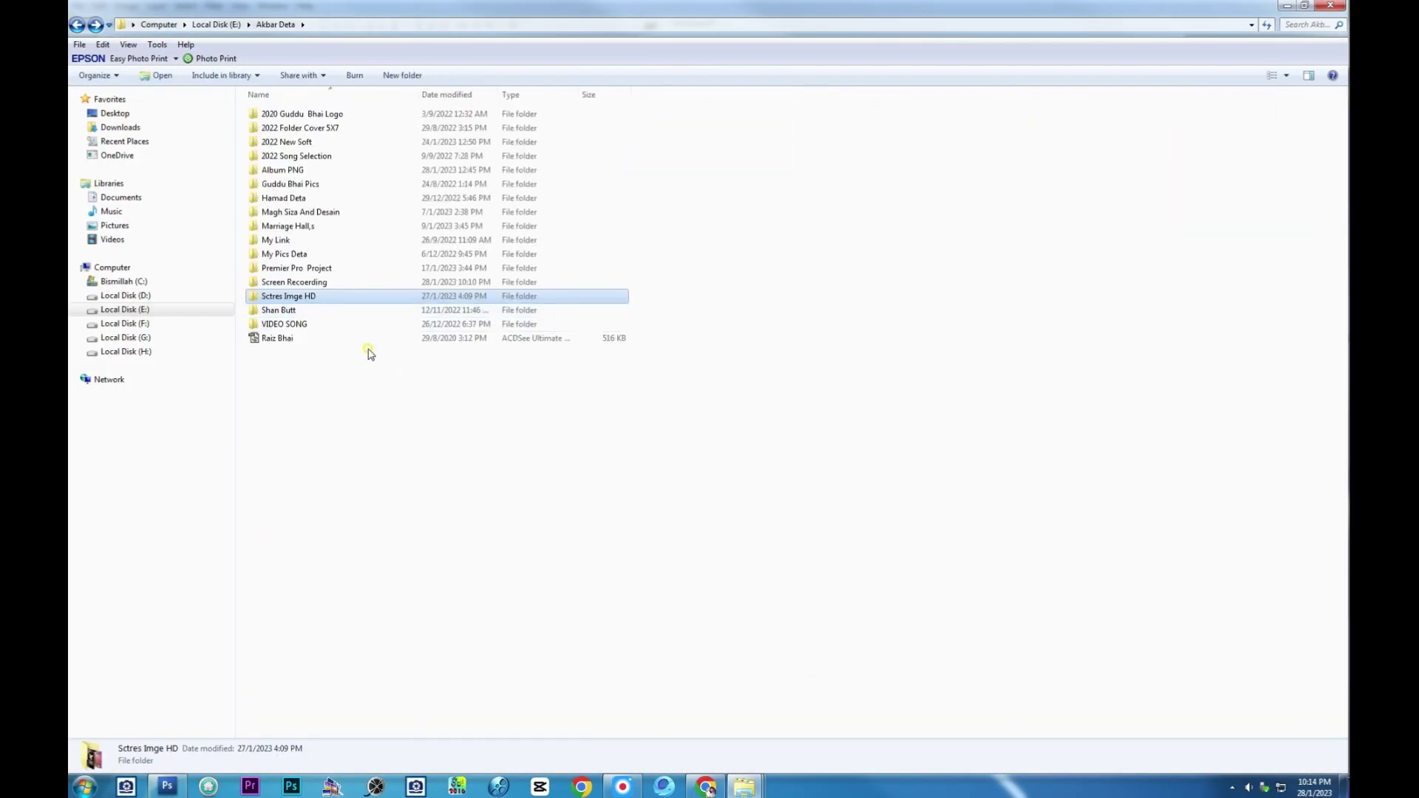
pyautogui.click(369, 352)
pyautogui.doubleClick(299, 225)
pyautogui.moveTo(285, 122); pyautogui.dragTo(826, 549)
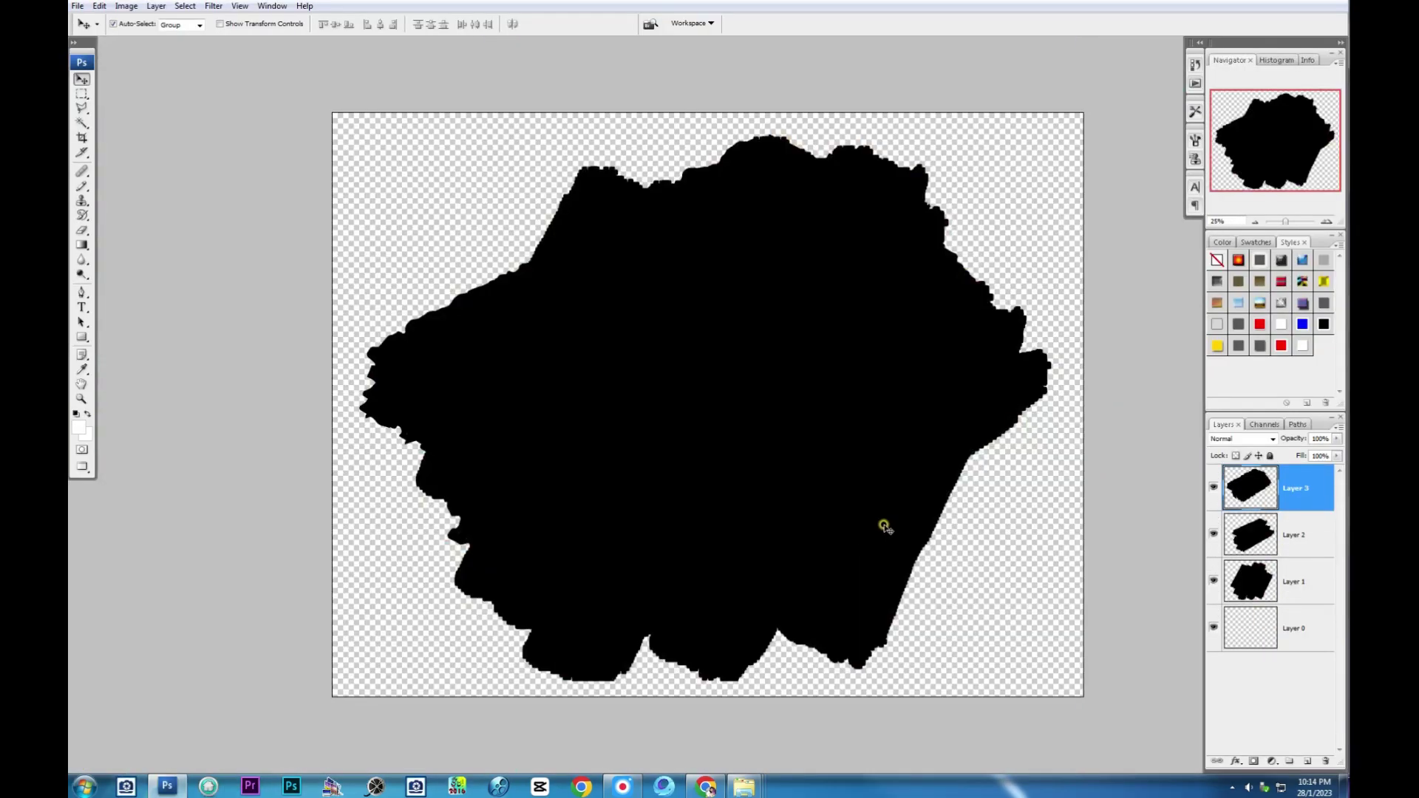
# Step: Copy the black torn shape from 01.psd into the spread's top-left, then minimize 01.psd
pyautogui.press('f')
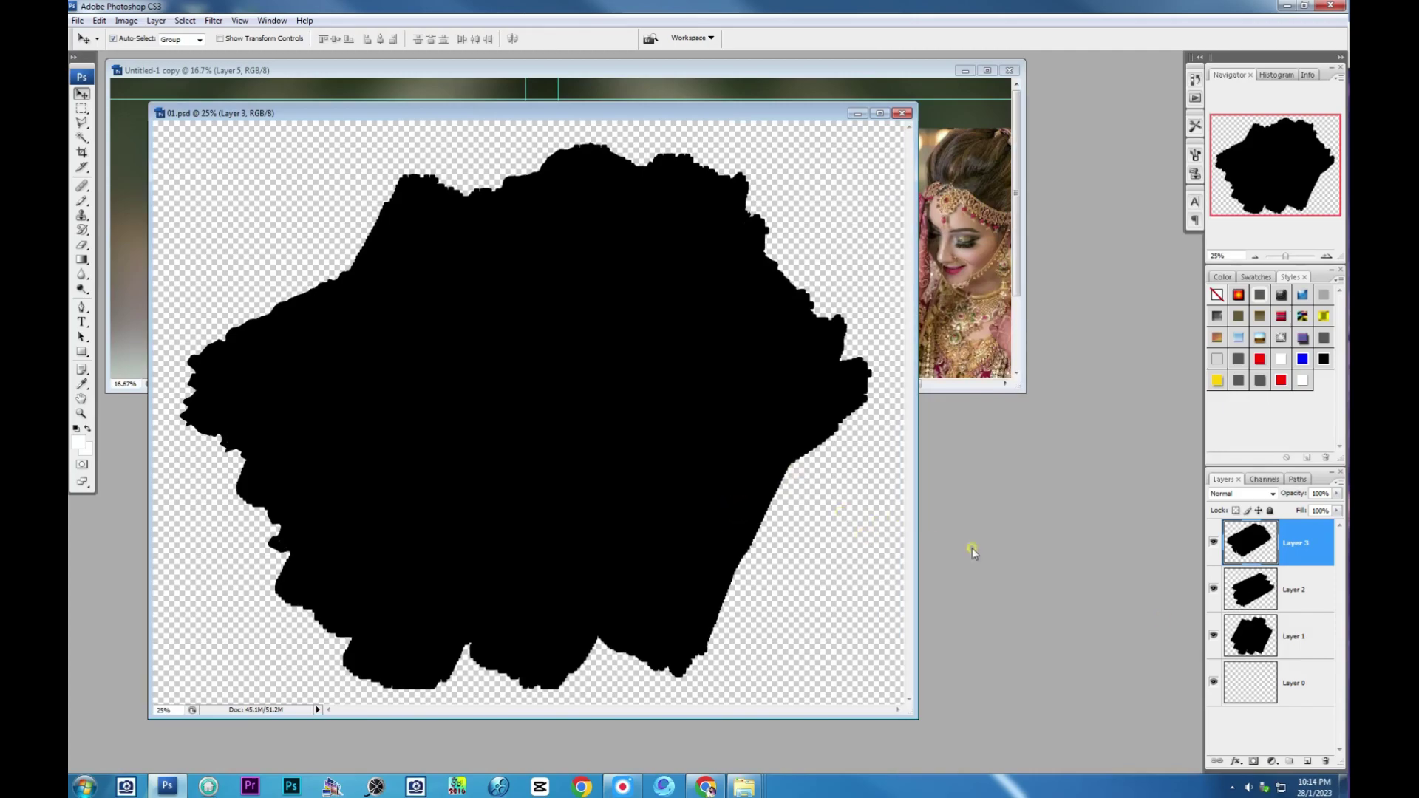
pyautogui.moveTo(732, 364); pyautogui.dragTo(443, 86)
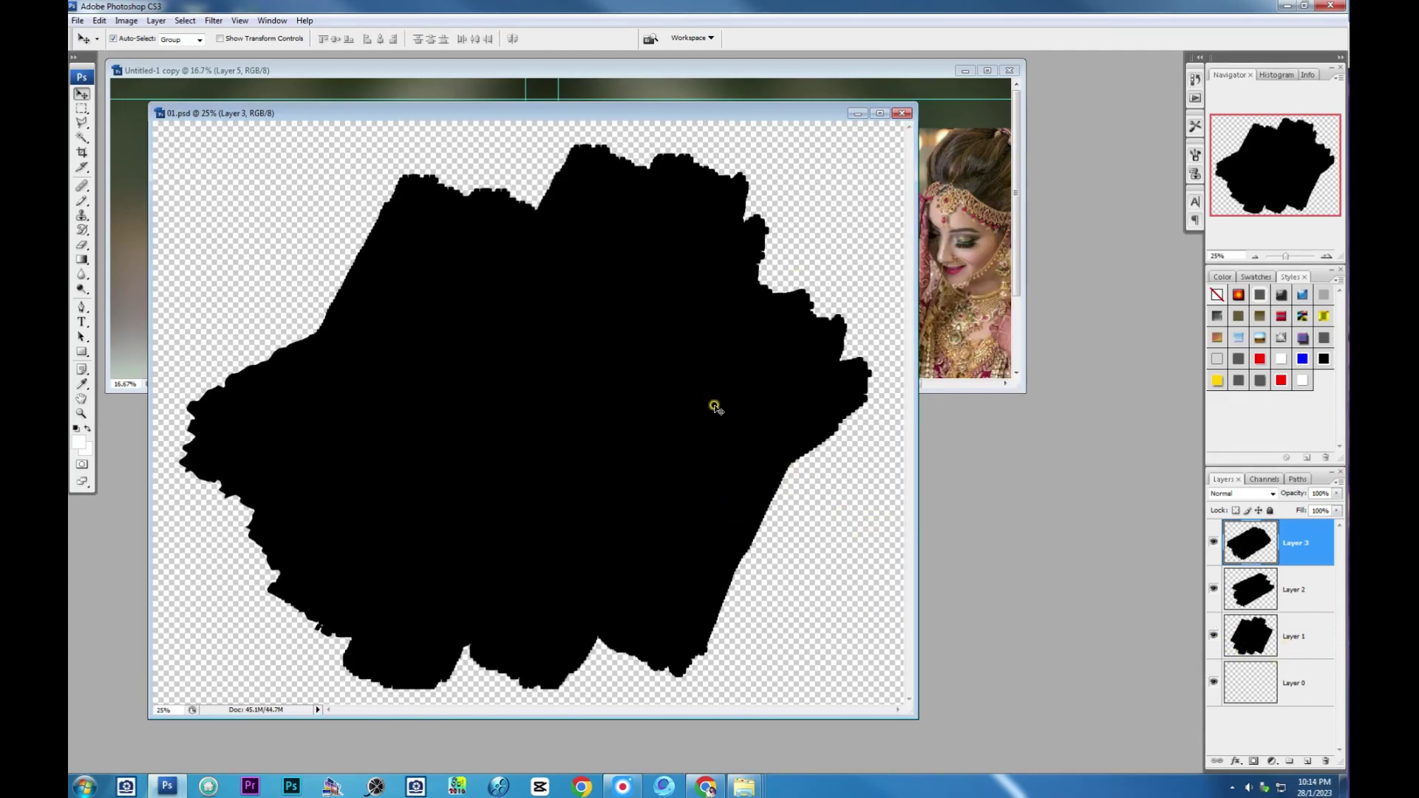
pyautogui.click(496, 452)
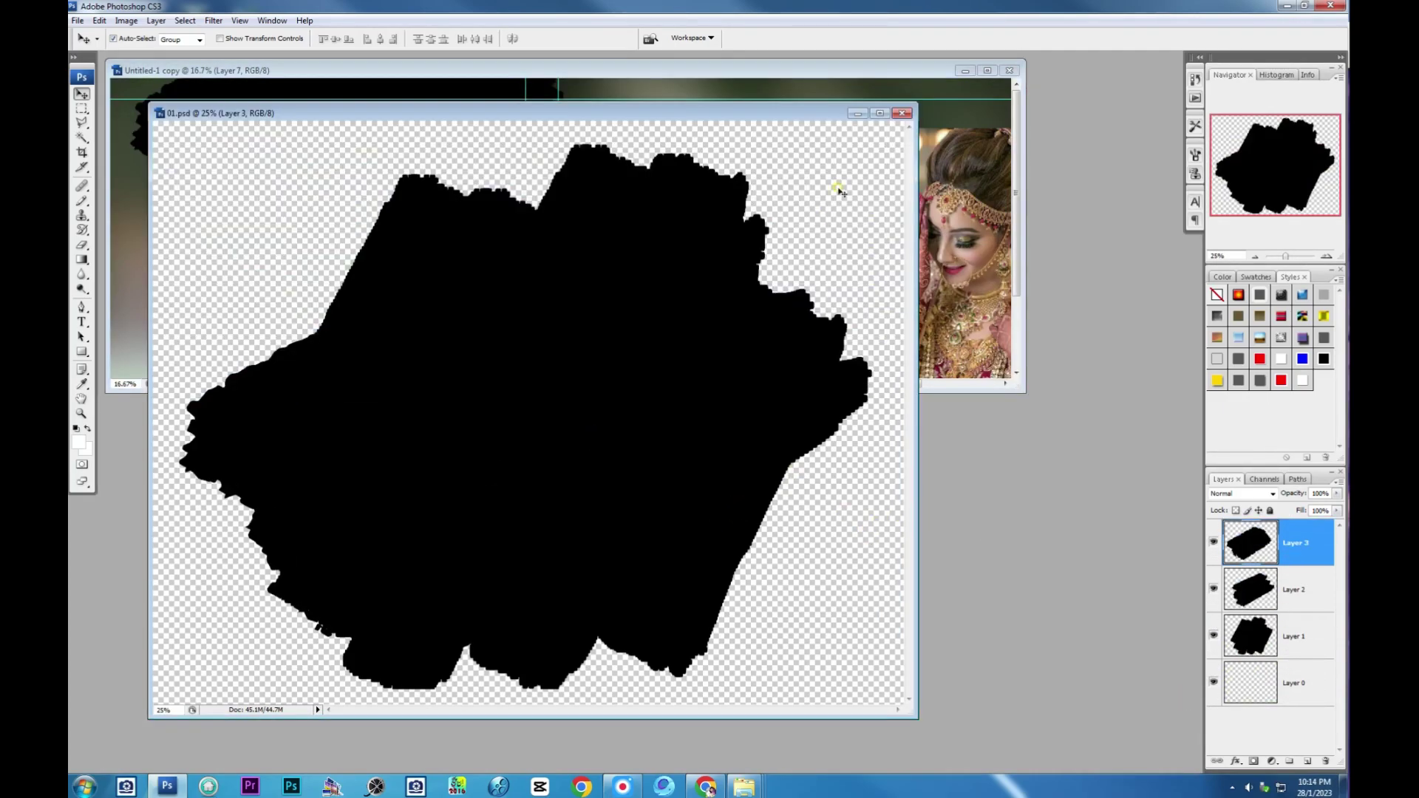
pyautogui.click(859, 114)
# Step: Move the black shape onto the spread's left, then rotate and shrink it
pyautogui.press('f')
pyautogui.press('g')
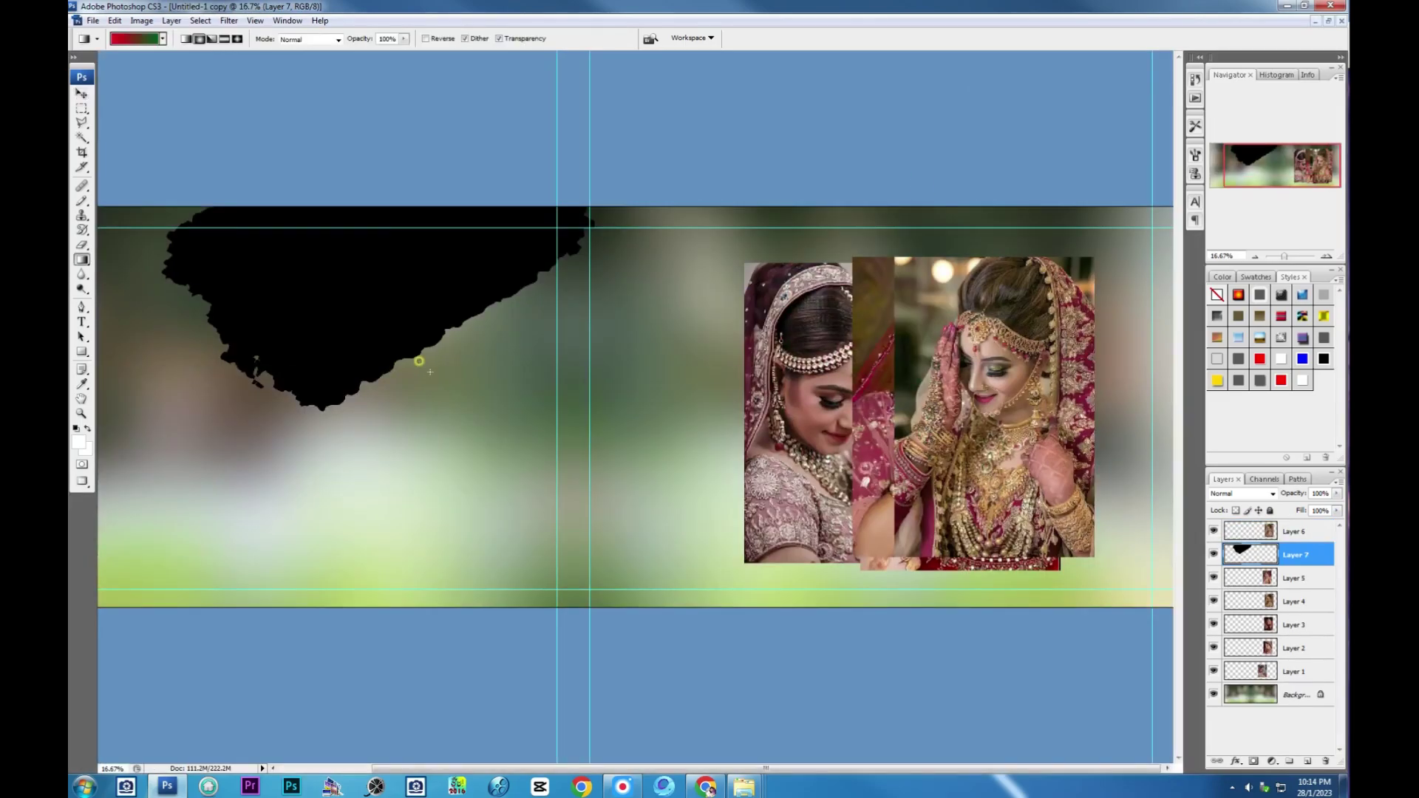
pyautogui.press('f')
pyautogui.press('v')
pyautogui.moveTo(583, 452); pyautogui.dragTo(465, 550)
pyautogui.hotkey('ctrl', 't')
pyautogui.moveTo(663, 299)
pyautogui.mouseDown()
pyautogui.moveTo(643, 263)
pyautogui.moveTo(570, 288)
pyautogui.moveTo(513, 269)
pyautogui.mouseUp()
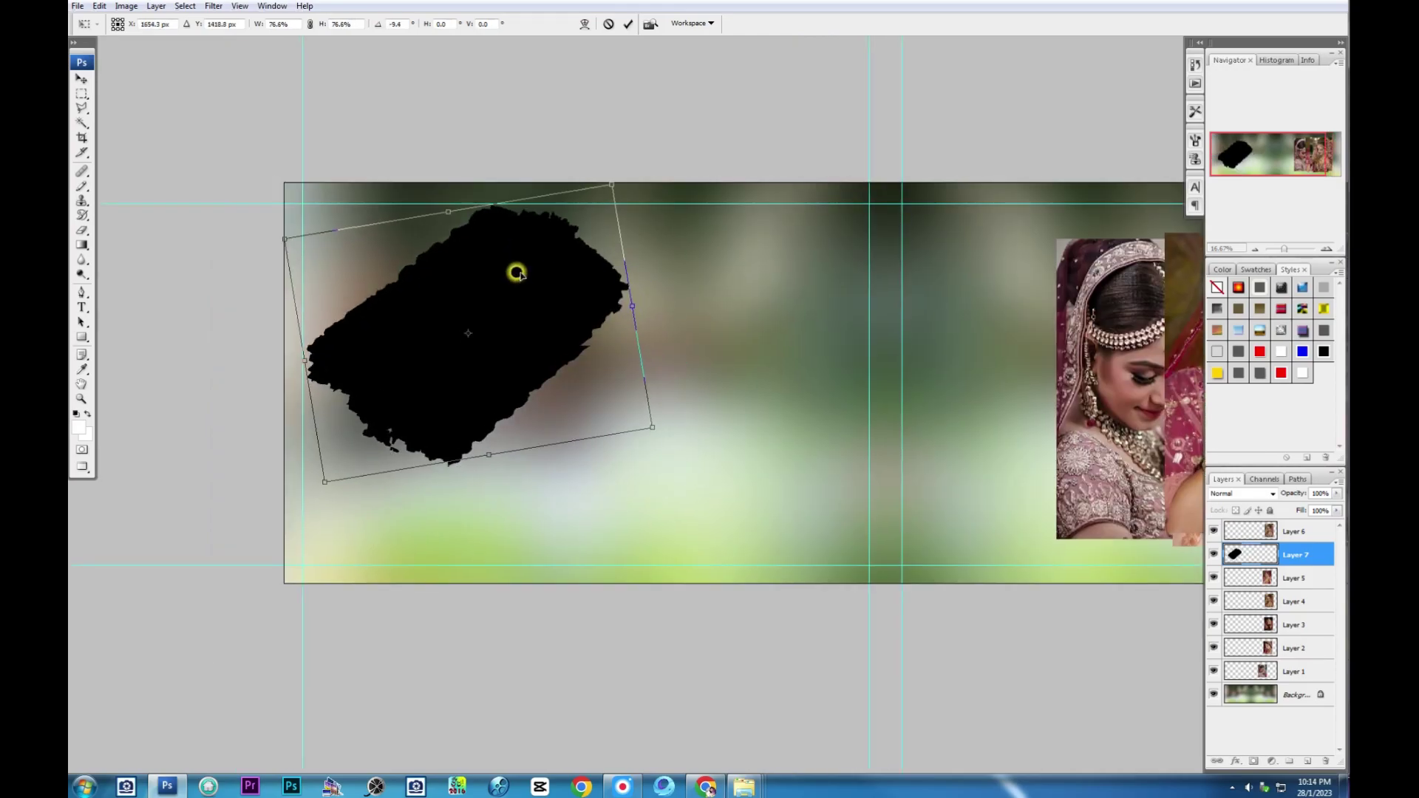
pyautogui.moveTo(649, 285); pyautogui.dragTo(611, 246)
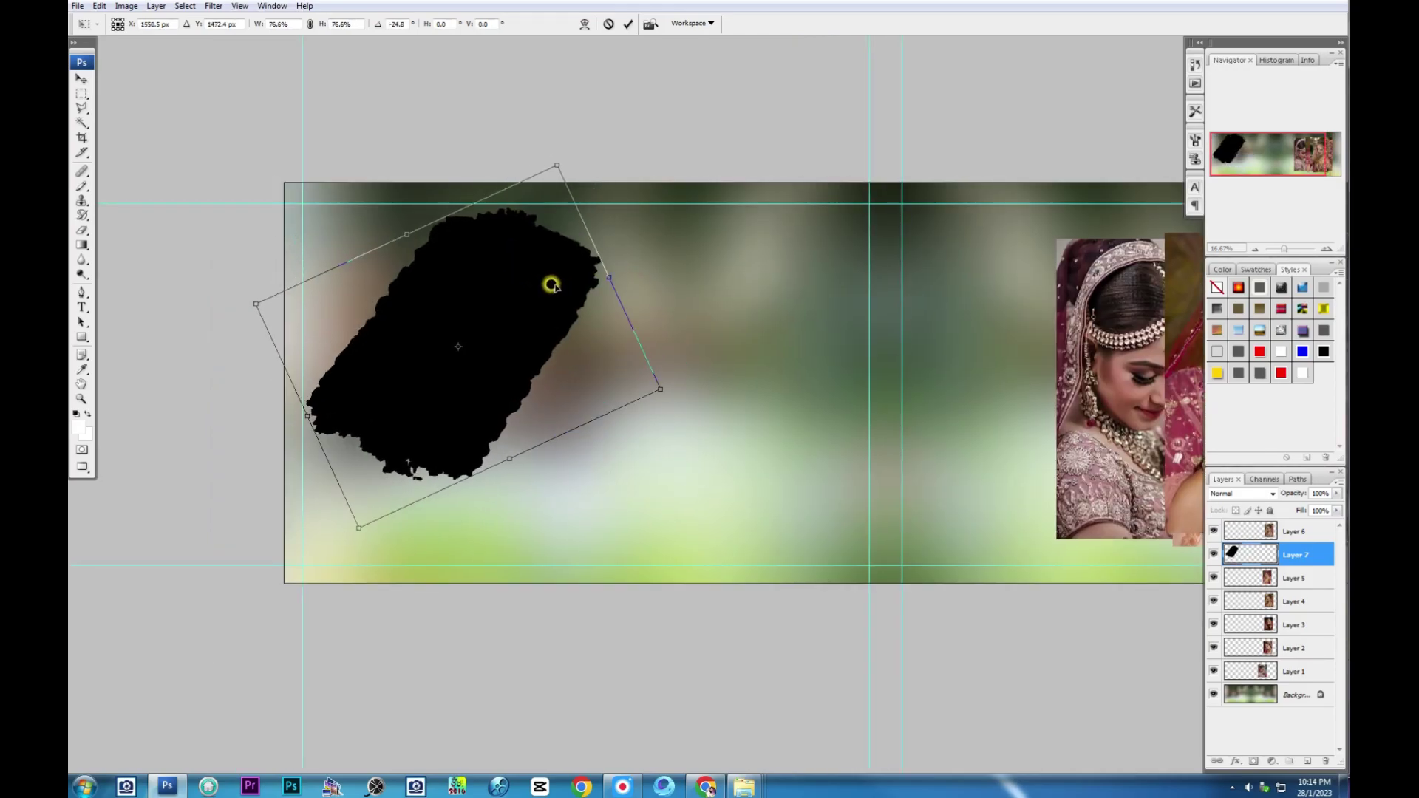
pyautogui.moveTo(534, 286)
pyautogui.mouseDown()
pyautogui.moveTo(558, 288)
pyautogui.moveTo(513, 283)
pyautogui.mouseUp()
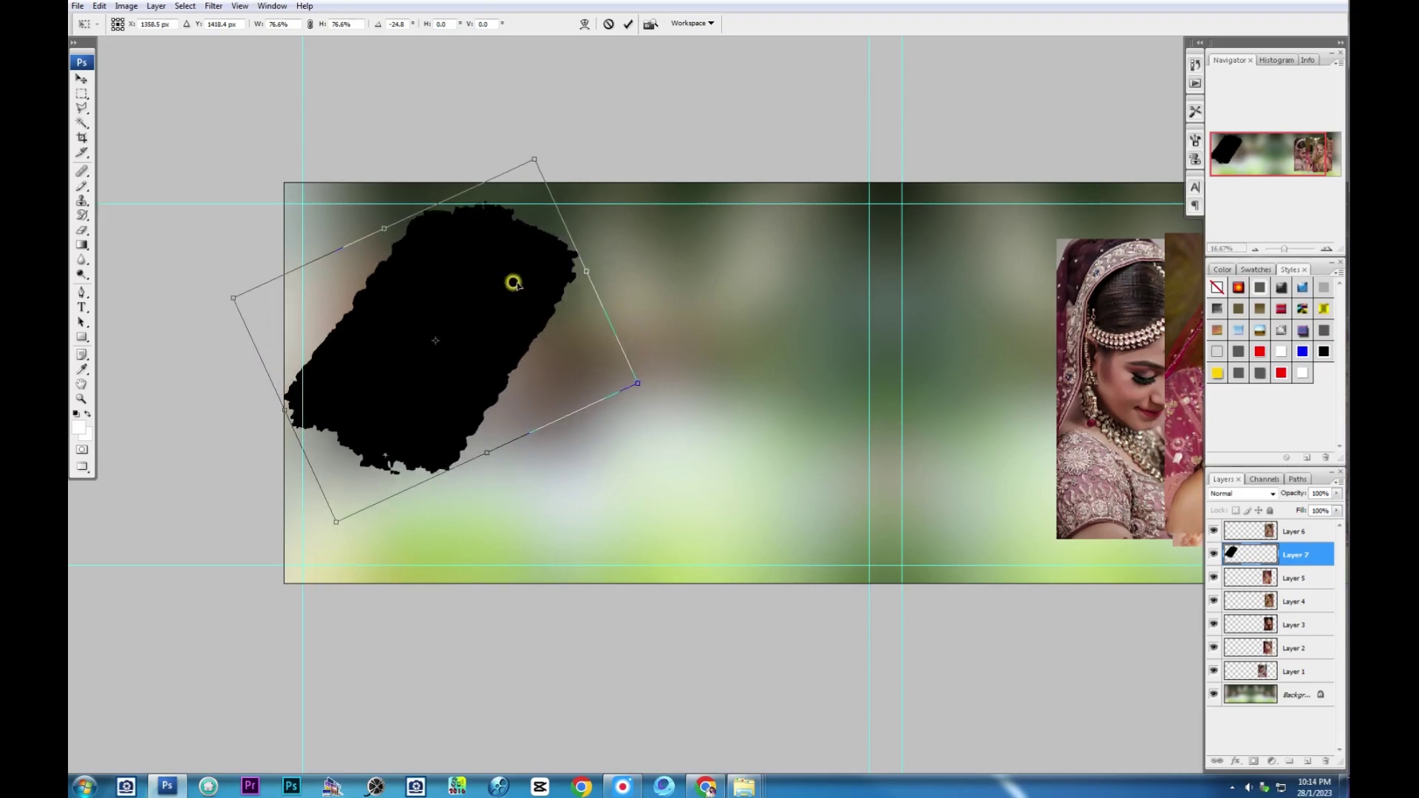
pyautogui.moveTo(532, 159); pyautogui.dragTo(487, 171)
pyautogui.moveTo(432, 241); pyautogui.dragTo(436, 253)
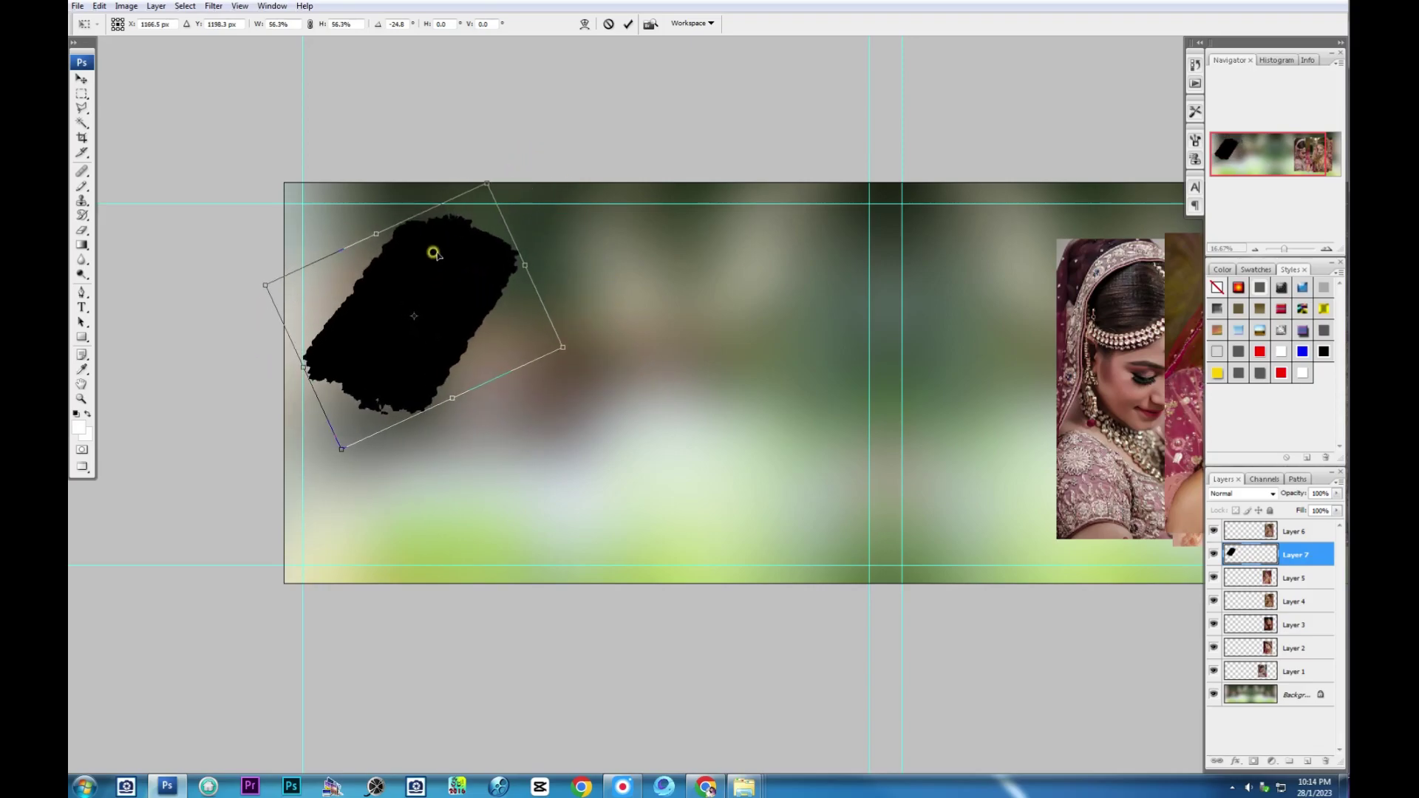
pyautogui.press('Return')
# Step: Enlarge the shape slightly and add a copy below-right scaled to about 122%
pyautogui.hotkey('ctrl', 't')
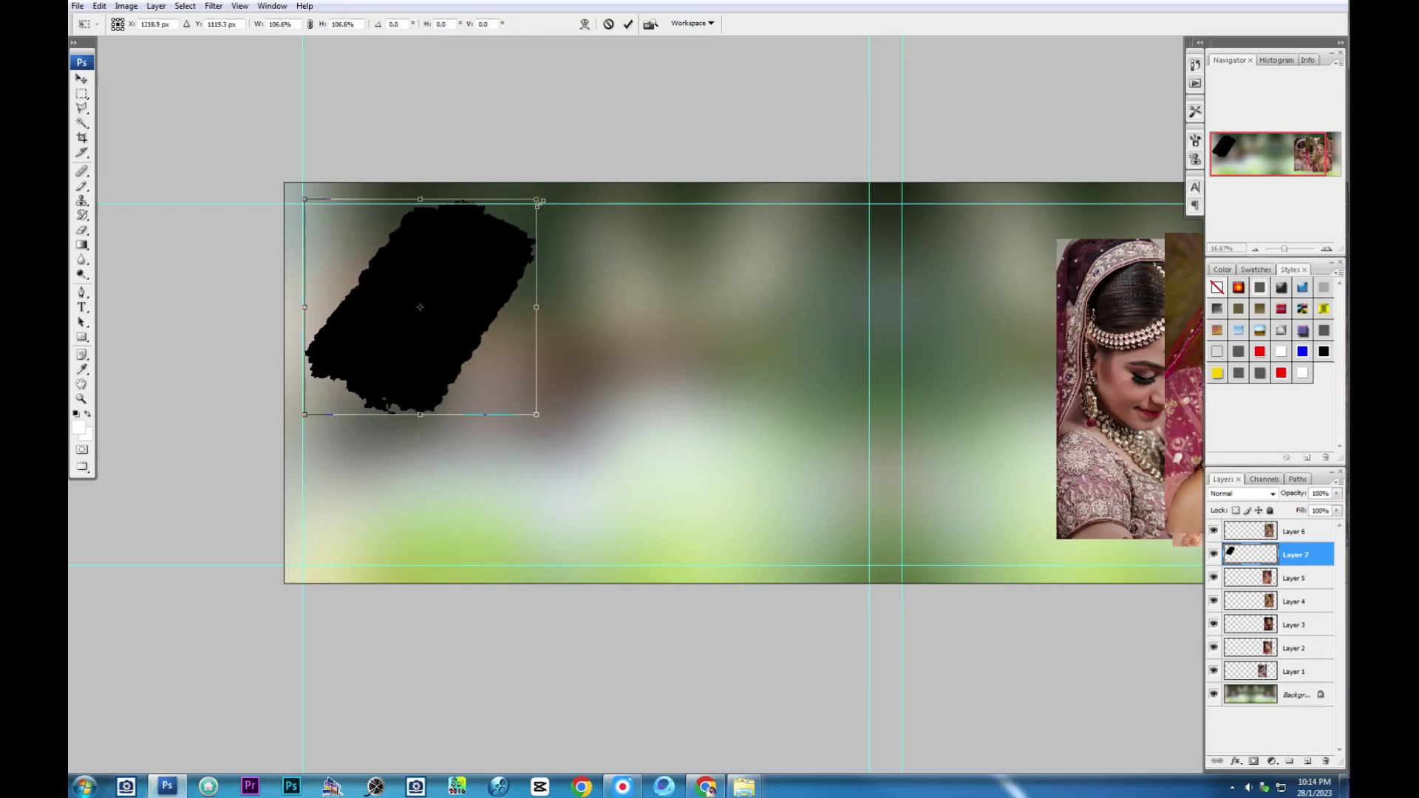
pyautogui.moveTo(516, 212); pyautogui.dragTo(529, 203)
pyautogui.press('Return')
pyautogui.moveTo(503, 280); pyautogui.dragTo(547, 399)
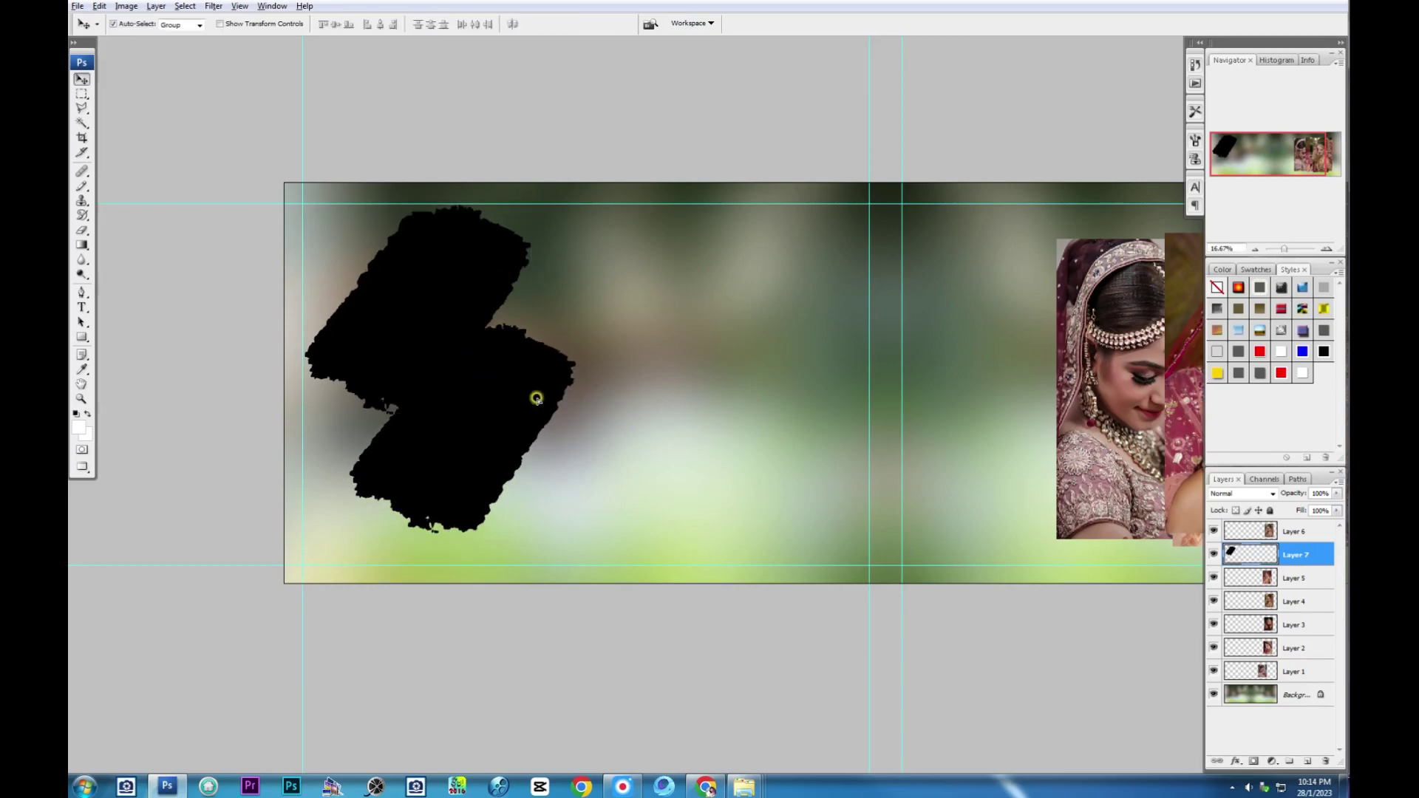
pyautogui.hotkey('ctrl', 't')
pyautogui.moveTo(566, 538); pyautogui.dragTo(626, 586)
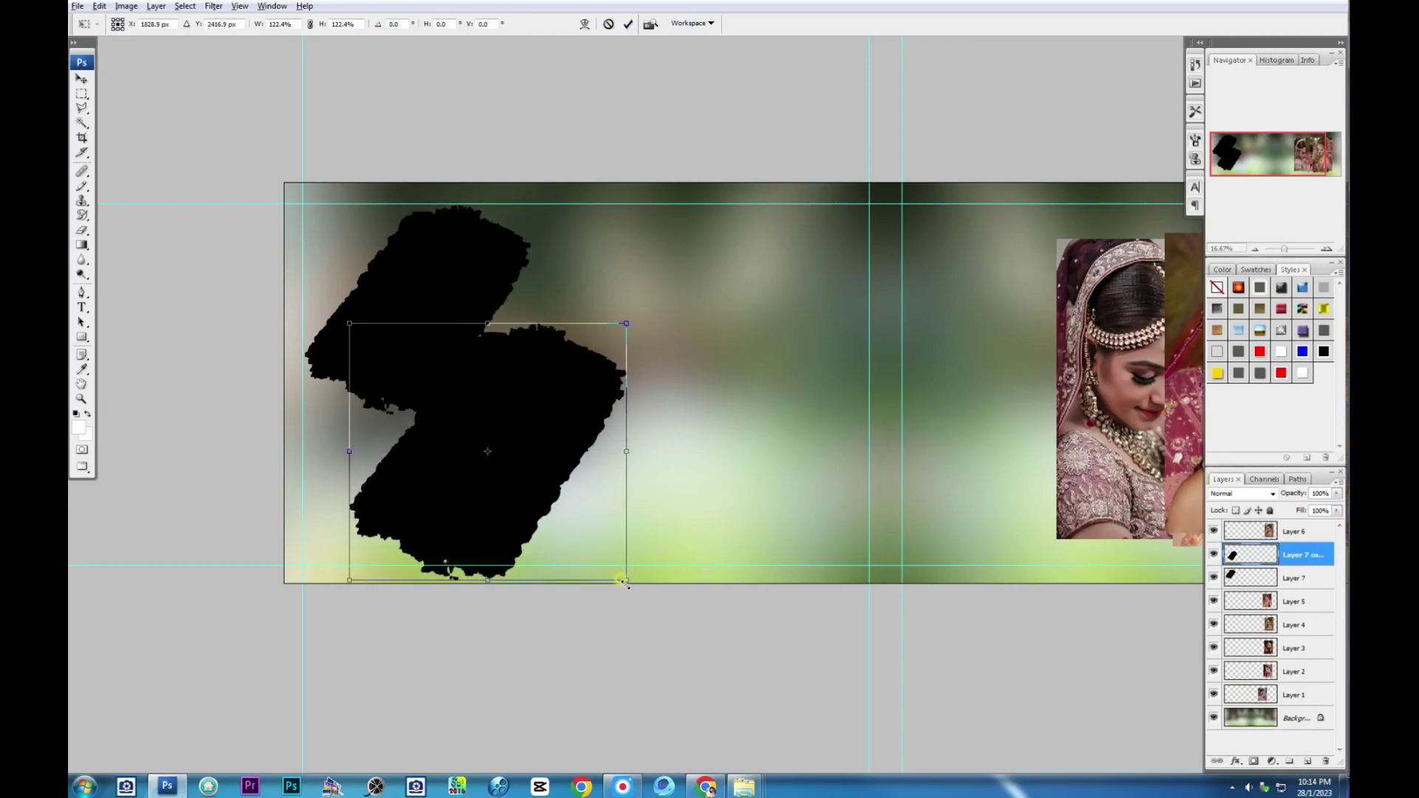
pyautogui.press('Return')
# Step: Copy a 90 px-feathered elliptical selection of the background onto a new layer
pyautogui.moveTo(710, 393); pyautogui.dragTo(523, 355)
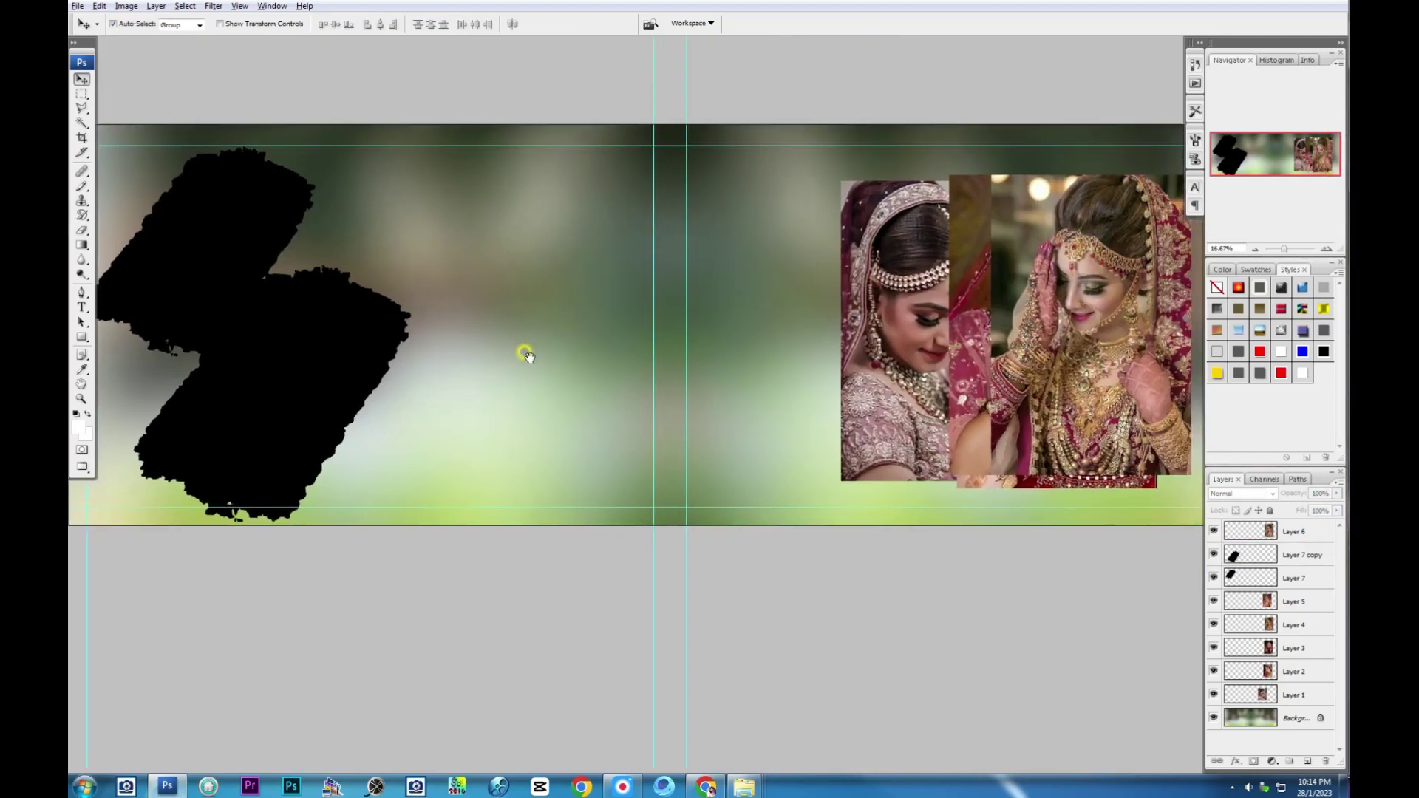
pyautogui.press('m')
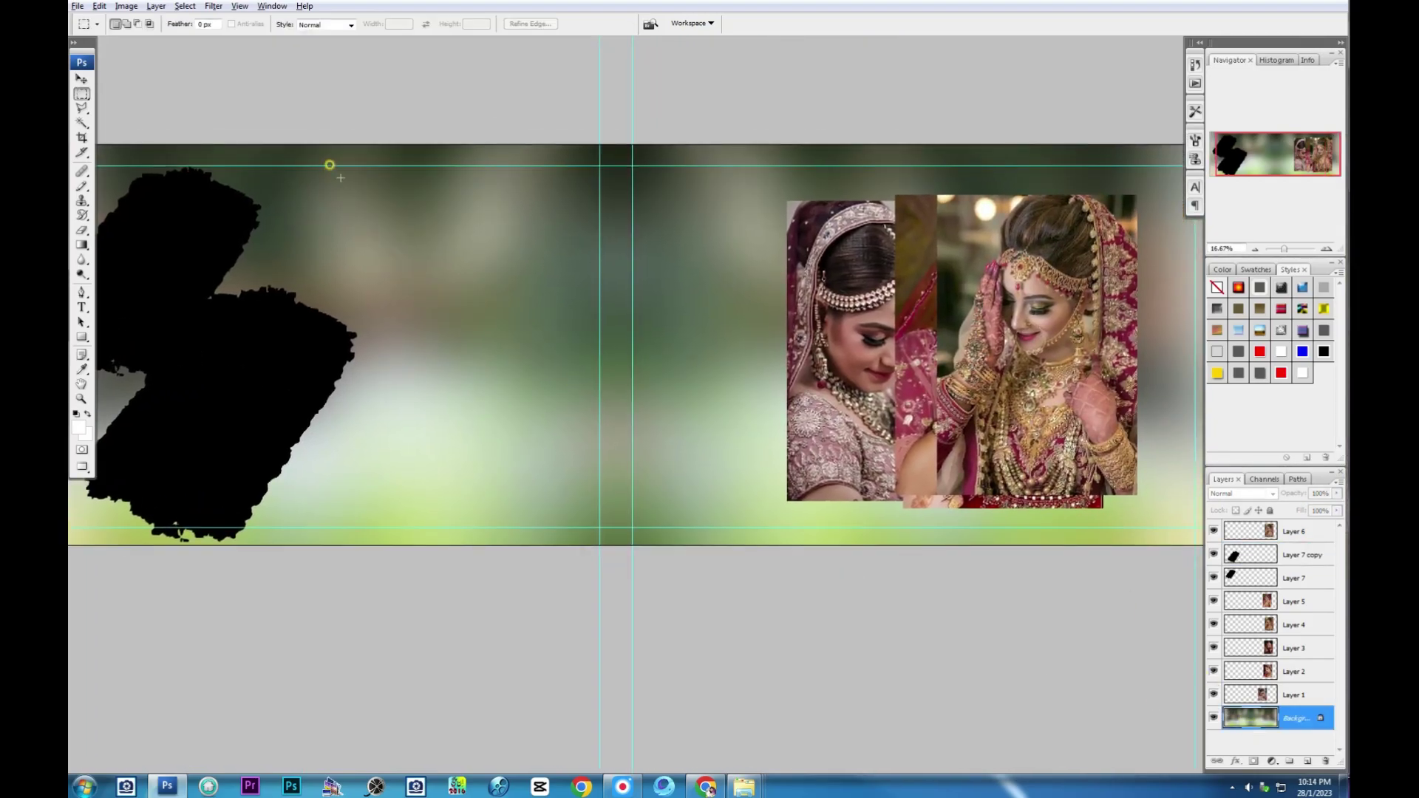
pyautogui.rightClick(81, 94)
pyautogui.click(140, 106)
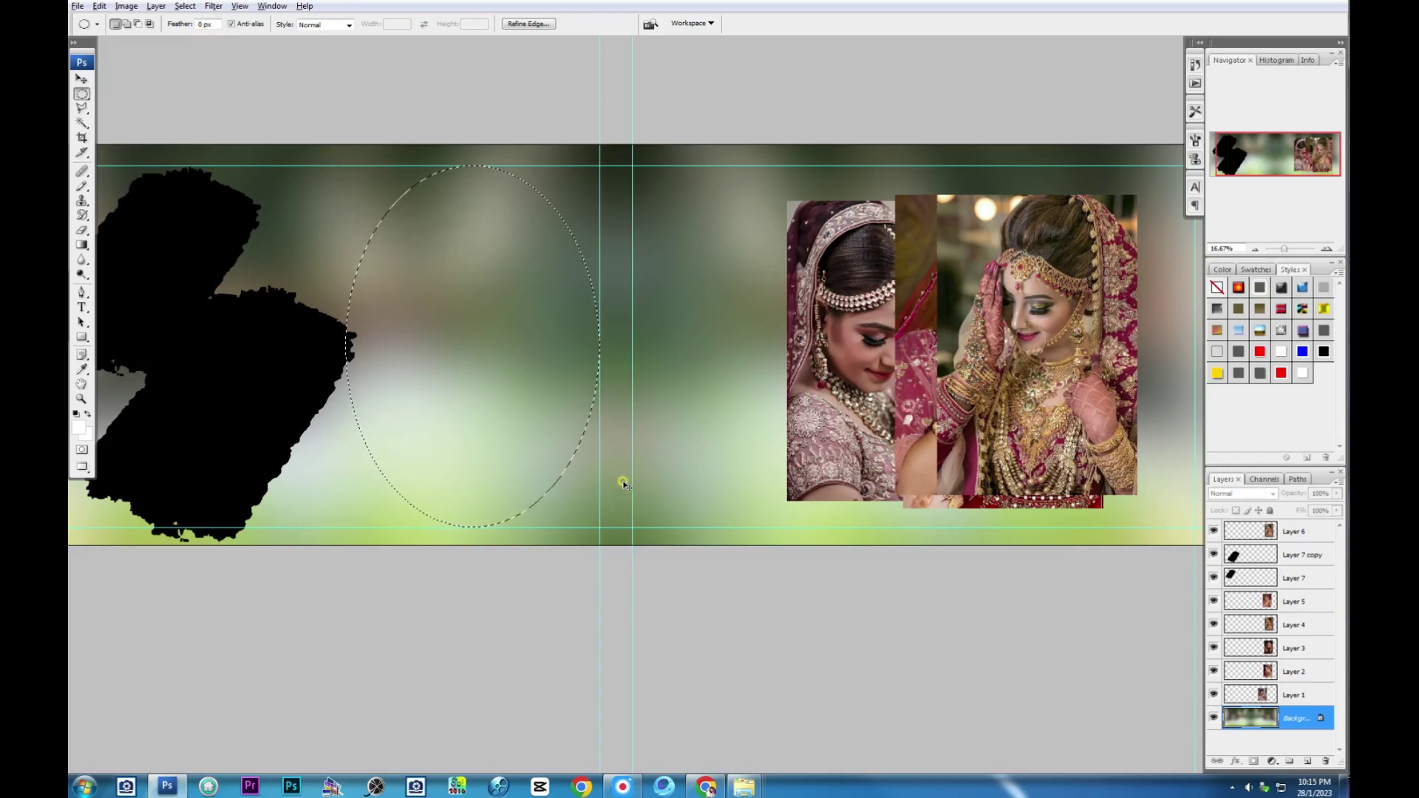
pyautogui.hotkey('ctrl', 'alt', 'd')
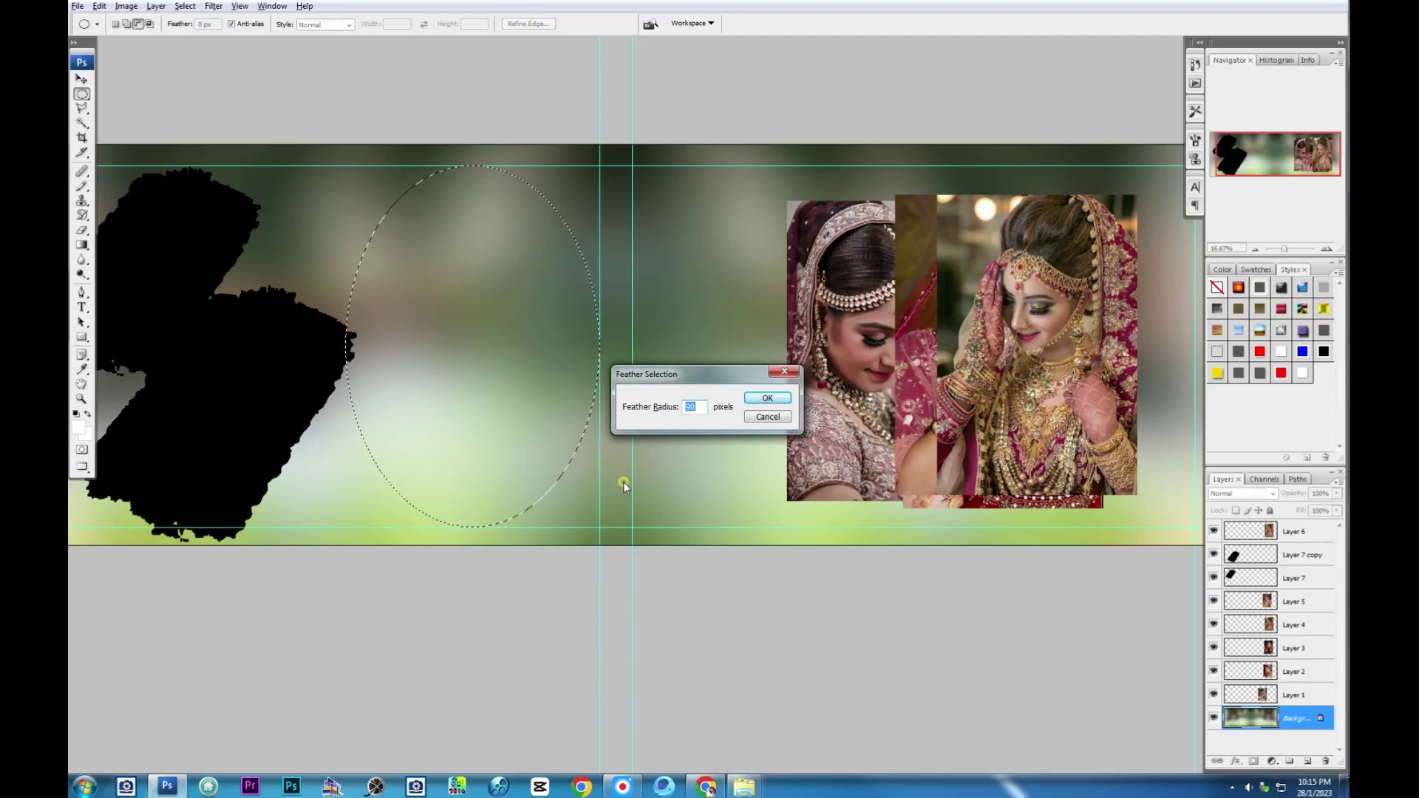
pyautogui.press('Return')
pyautogui.hotkey('ctrl', 'j')
# Step: Delete the leftmost bride photo layer (Layer 1) by dragging it to the trash
pyautogui.press('v')
pyautogui.click(971, 387)
pyautogui.moveTo(971, 391); pyautogui.dragTo(1035, 452)
pyautogui.moveTo(1248, 701); pyautogui.dragTo(1325, 761)
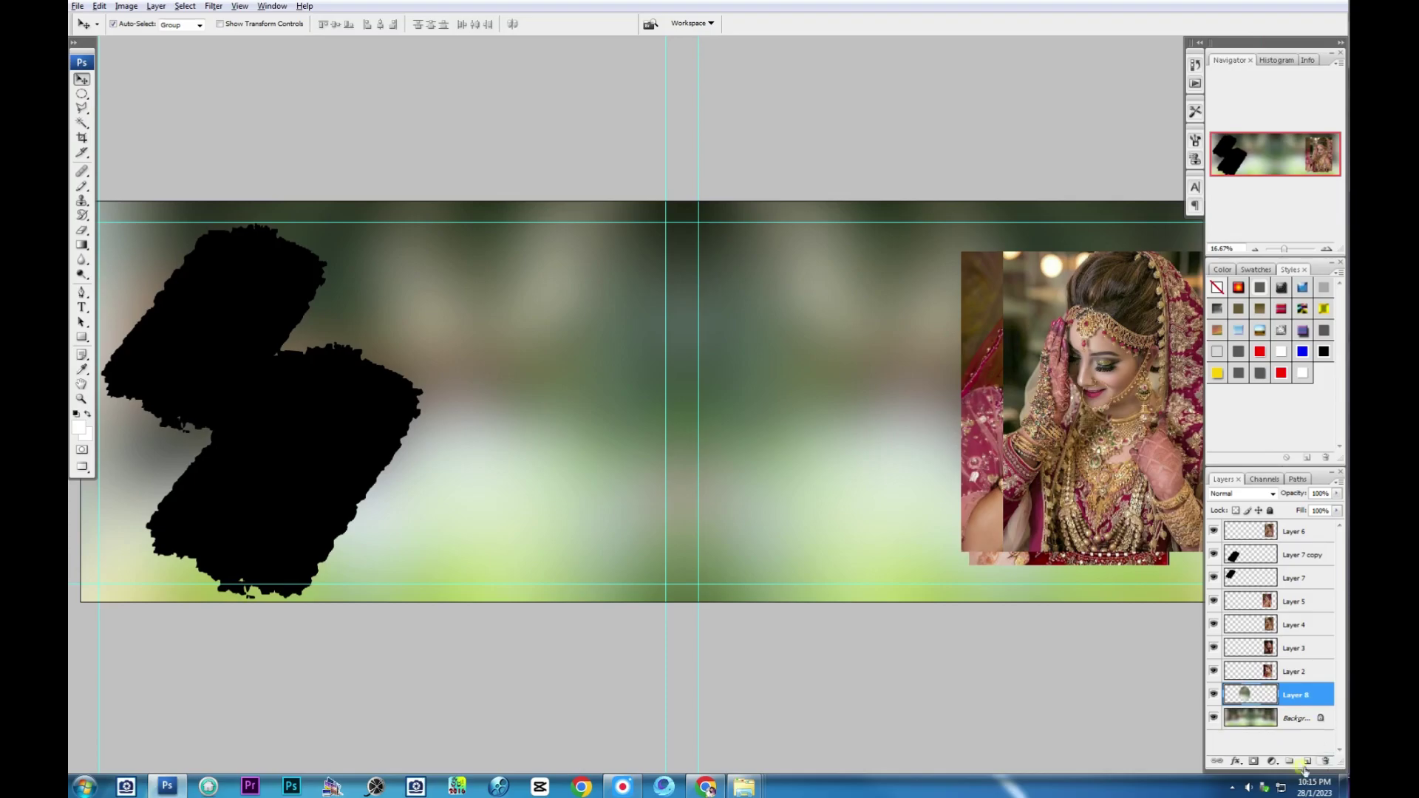
# Step: Paste the bride photo into the back torn-paper shape, tilted and shrunk, and merge it down
pyautogui.click(271, 326)
pyautogui.keyDown('ctrl'); pyautogui.click(1230, 578); pyautogui.keyUp('ctrl')
pyautogui.hotkey('ctrl', 'shift', 'v')
pyautogui.hotkey('ctrl', 't')
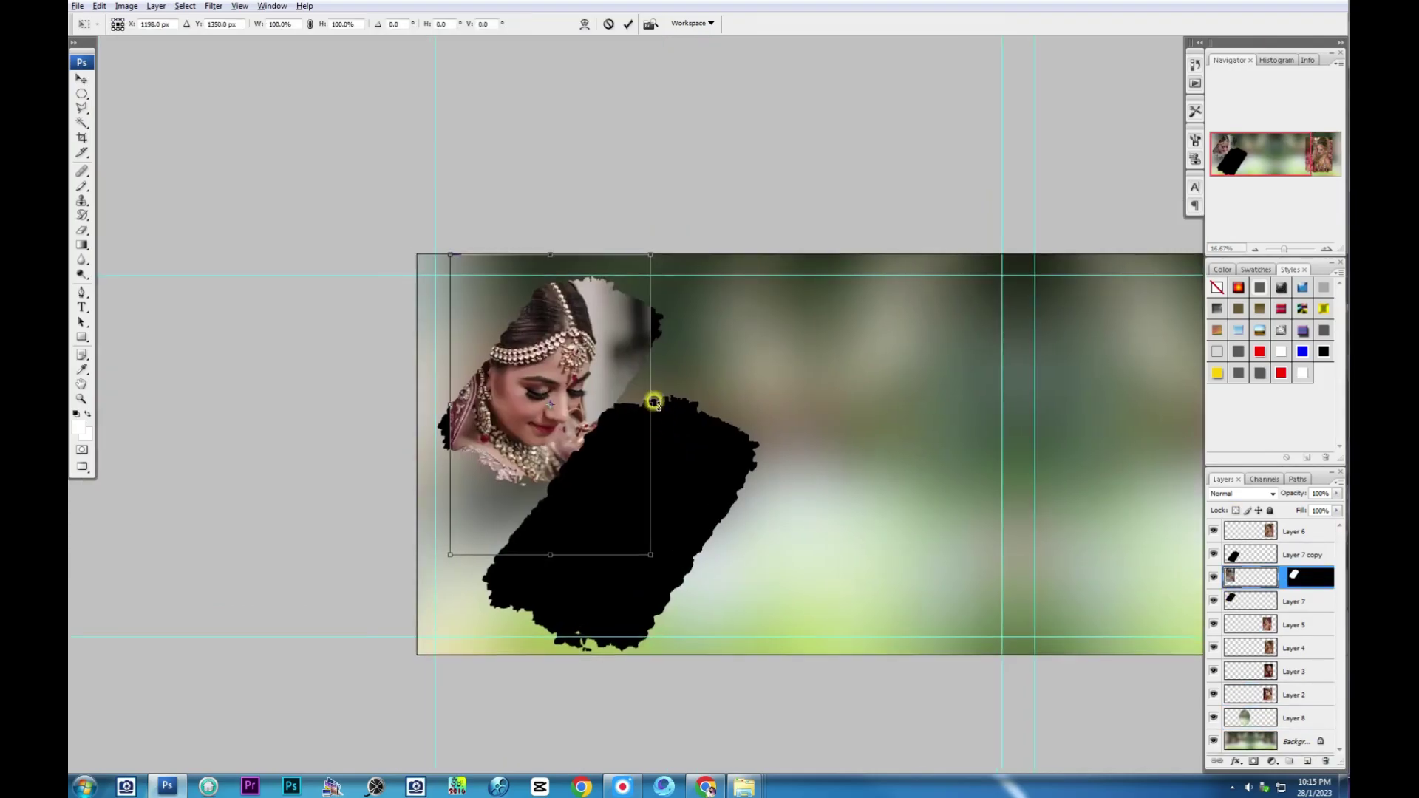
pyautogui.moveTo(654, 399); pyautogui.dragTo(820, 515)
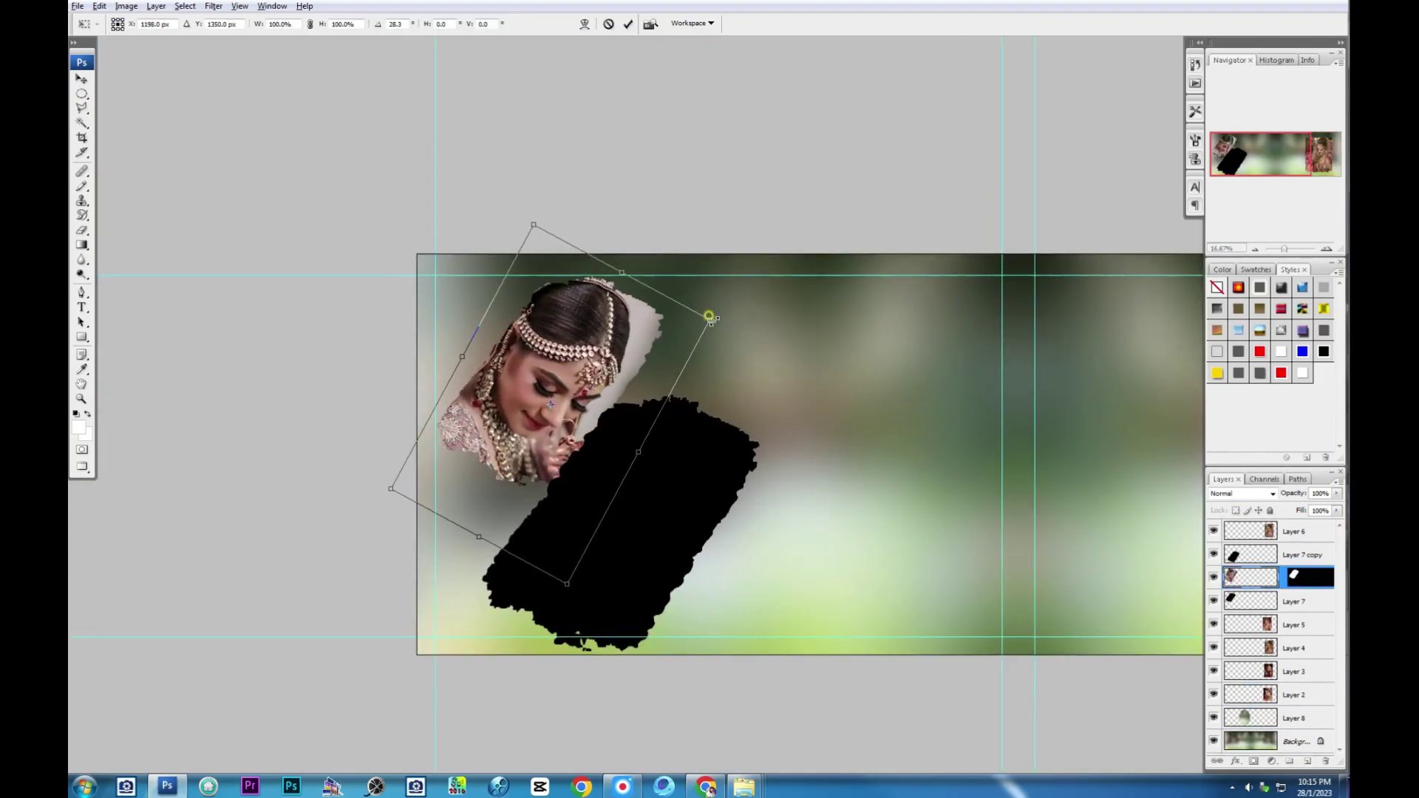
pyautogui.moveTo(709, 317); pyautogui.dragTo(680, 320)
pyautogui.moveTo(605, 419); pyautogui.dragTo(621, 388)
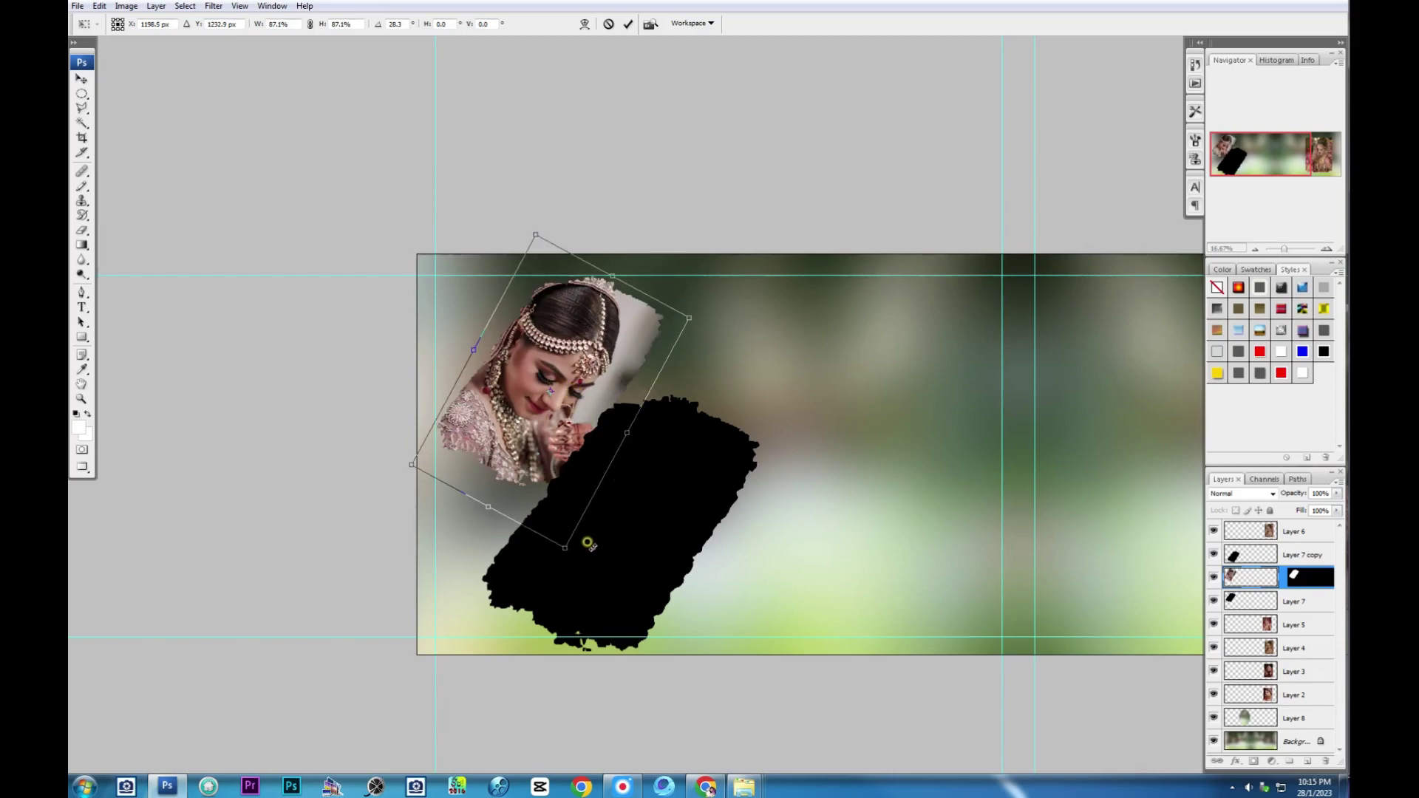
pyautogui.moveTo(587, 543); pyautogui.dragTo(545, 447)
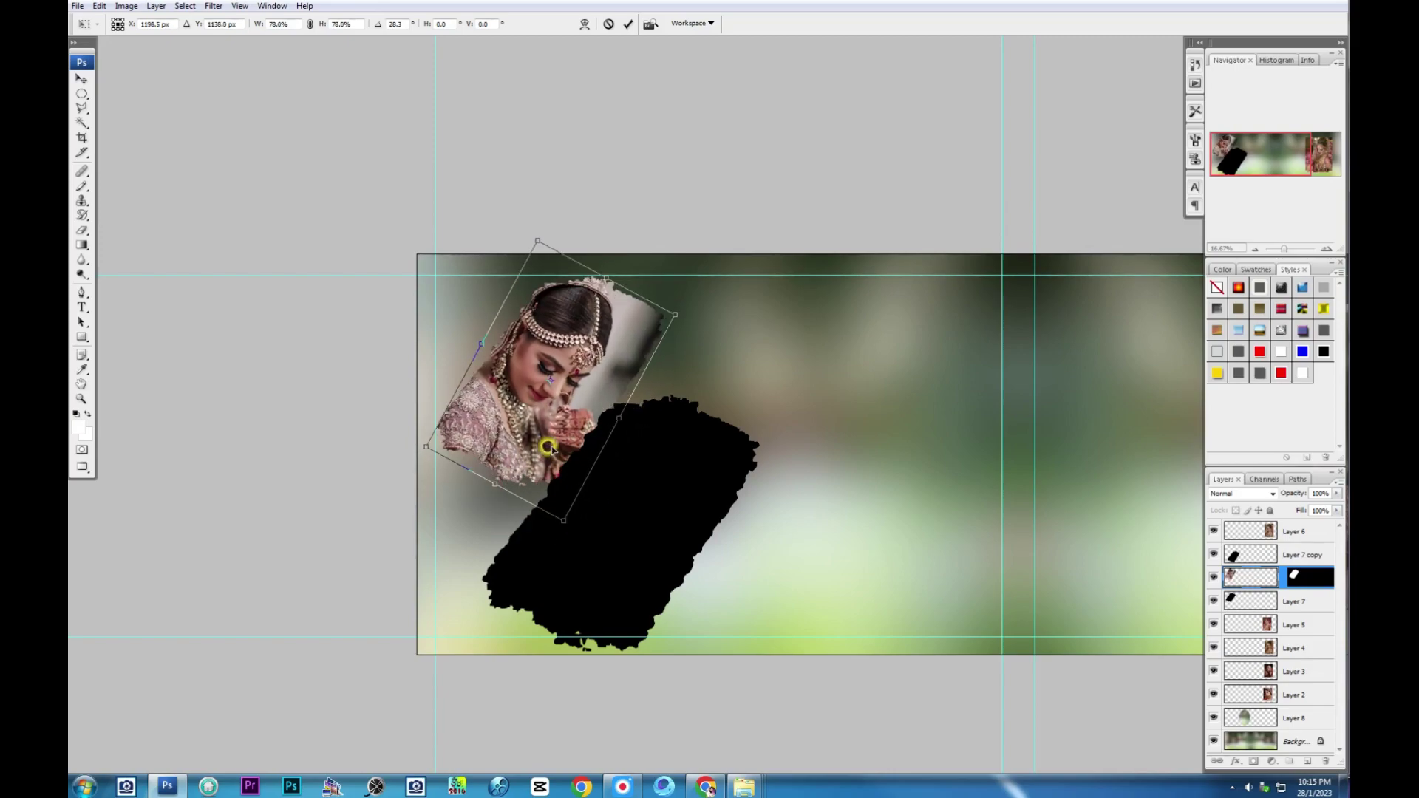
pyautogui.moveTo(771, 433); pyautogui.dragTo(769, 446)
pyautogui.press('Return')
pyautogui.hotkey('ctrl', 'e')
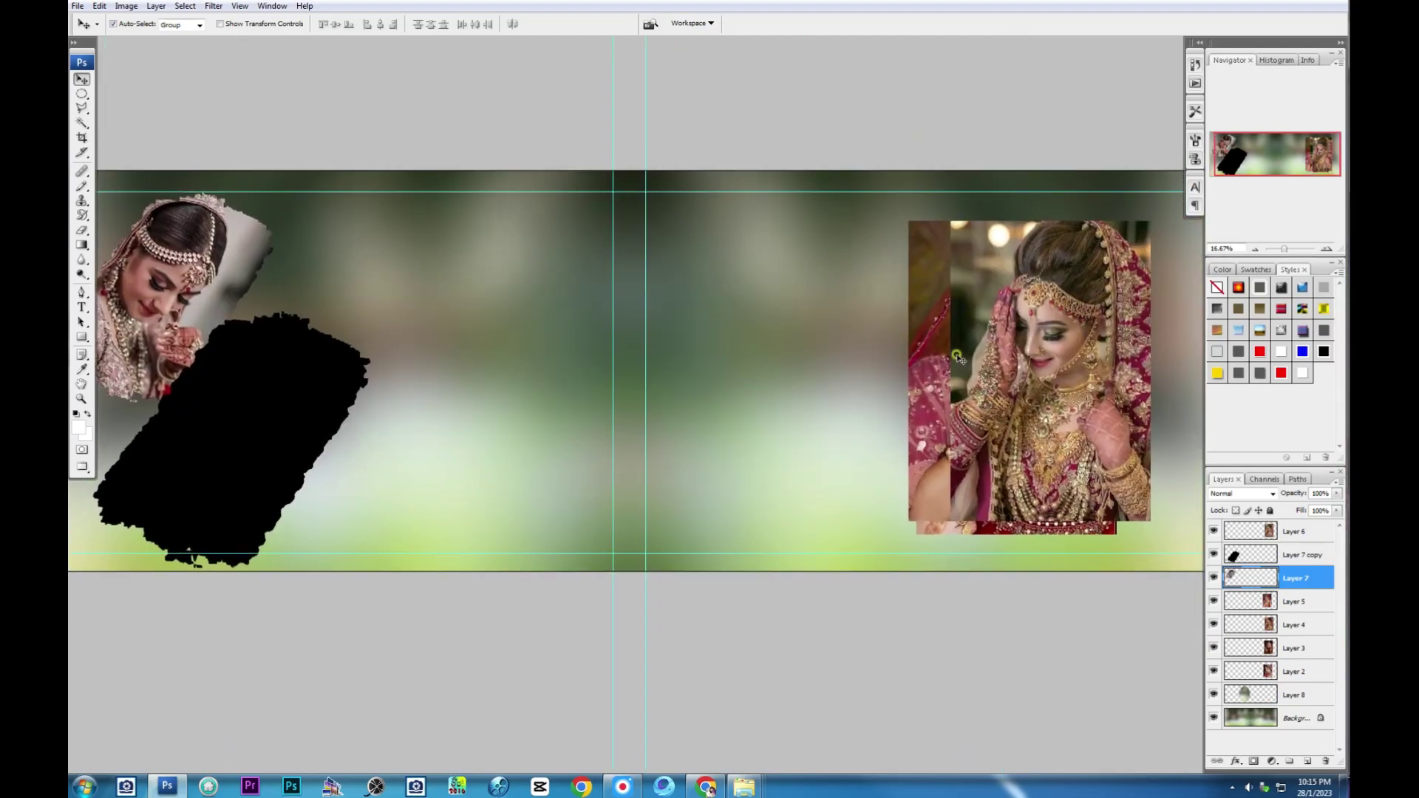
# Step: Delete a right-page photo and paste a tilted bride photo into the front shape, merged down
pyautogui.moveTo(955, 354); pyautogui.dragTo(739, 375)
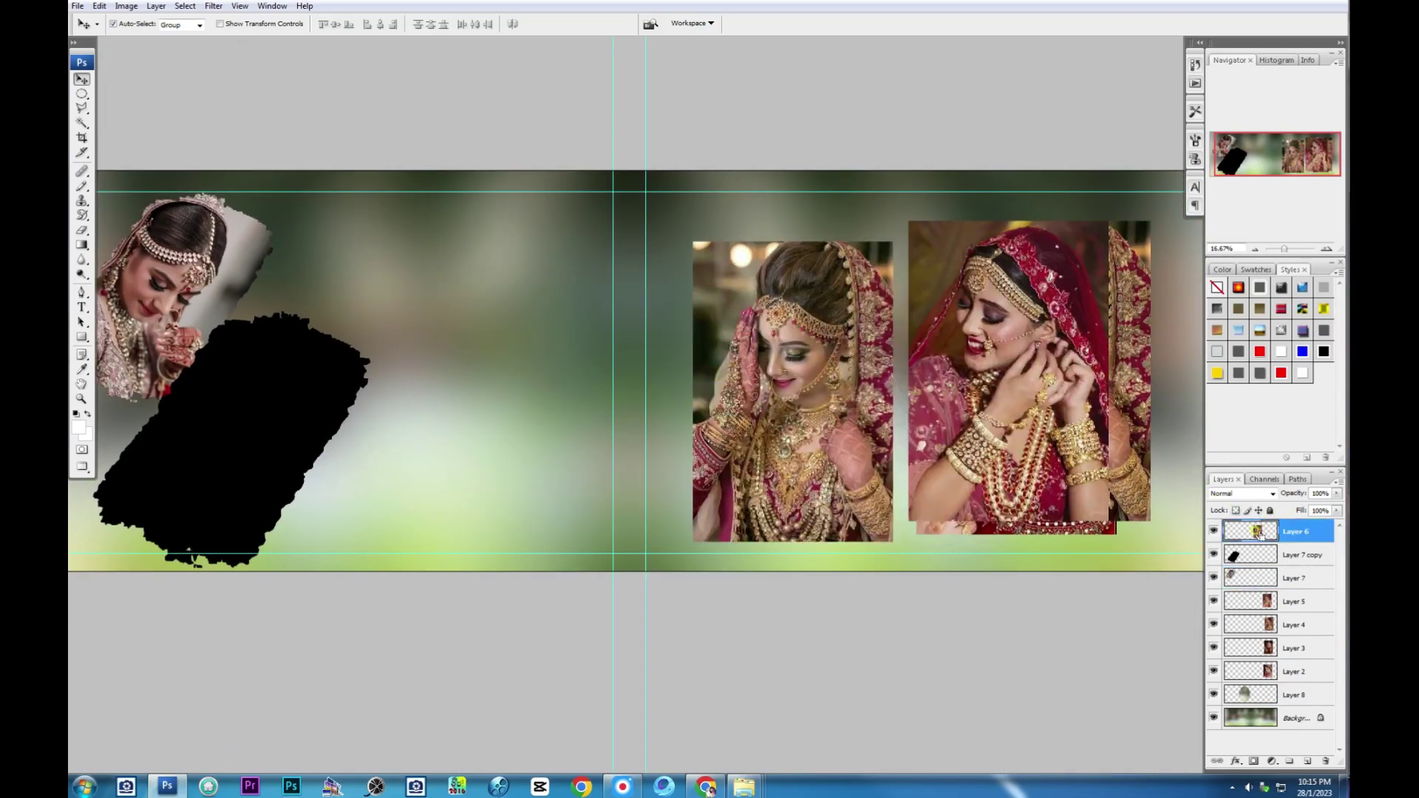
pyautogui.moveTo(1260, 533); pyautogui.dragTo(1325, 761)
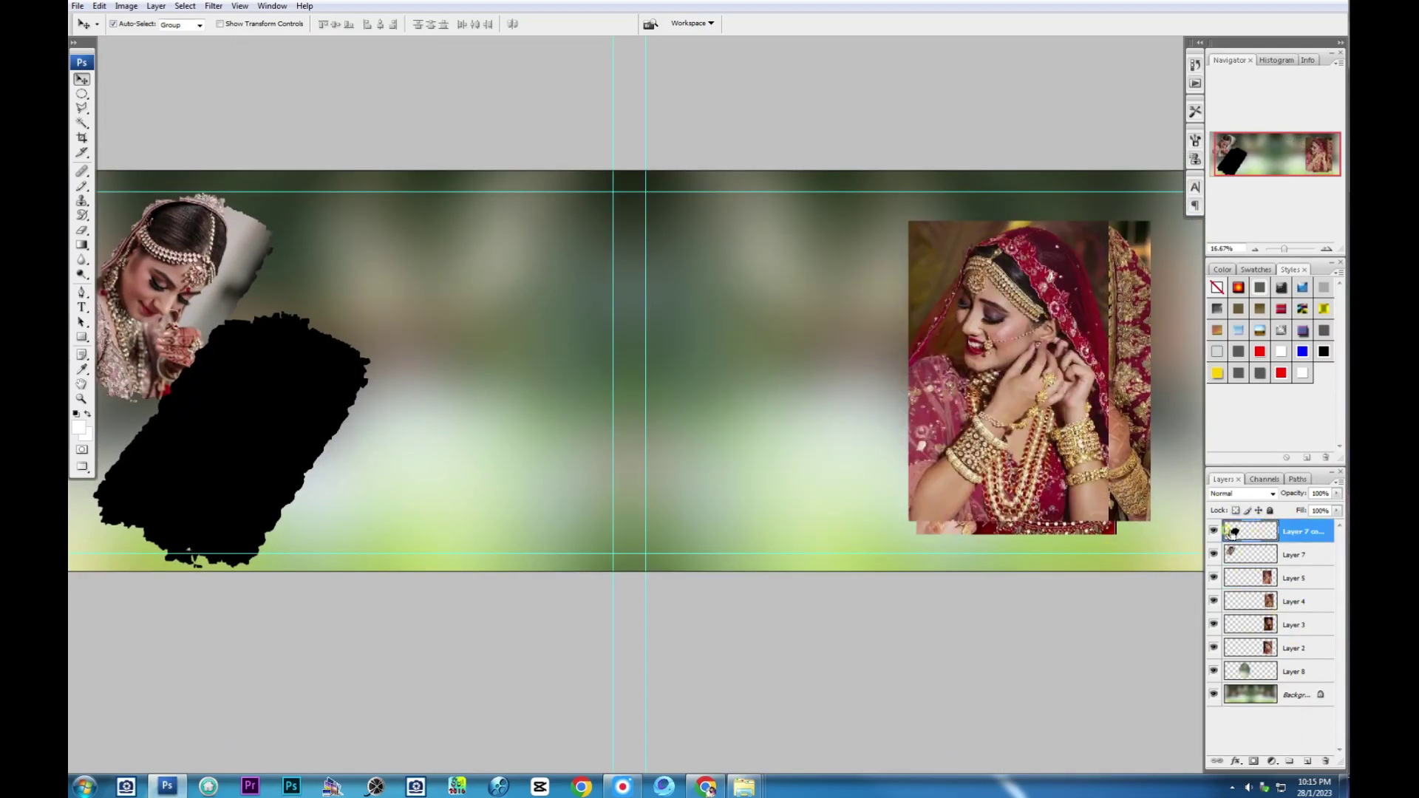
pyautogui.keyDown('ctrl'); pyautogui.click(1232, 532); pyautogui.keyUp('ctrl')
pyautogui.hotkey('ctrl', 'shift', 'v')
pyautogui.hotkey('ctrl', 't')
pyautogui.moveTo(754, 347); pyautogui.dragTo(771, 327)
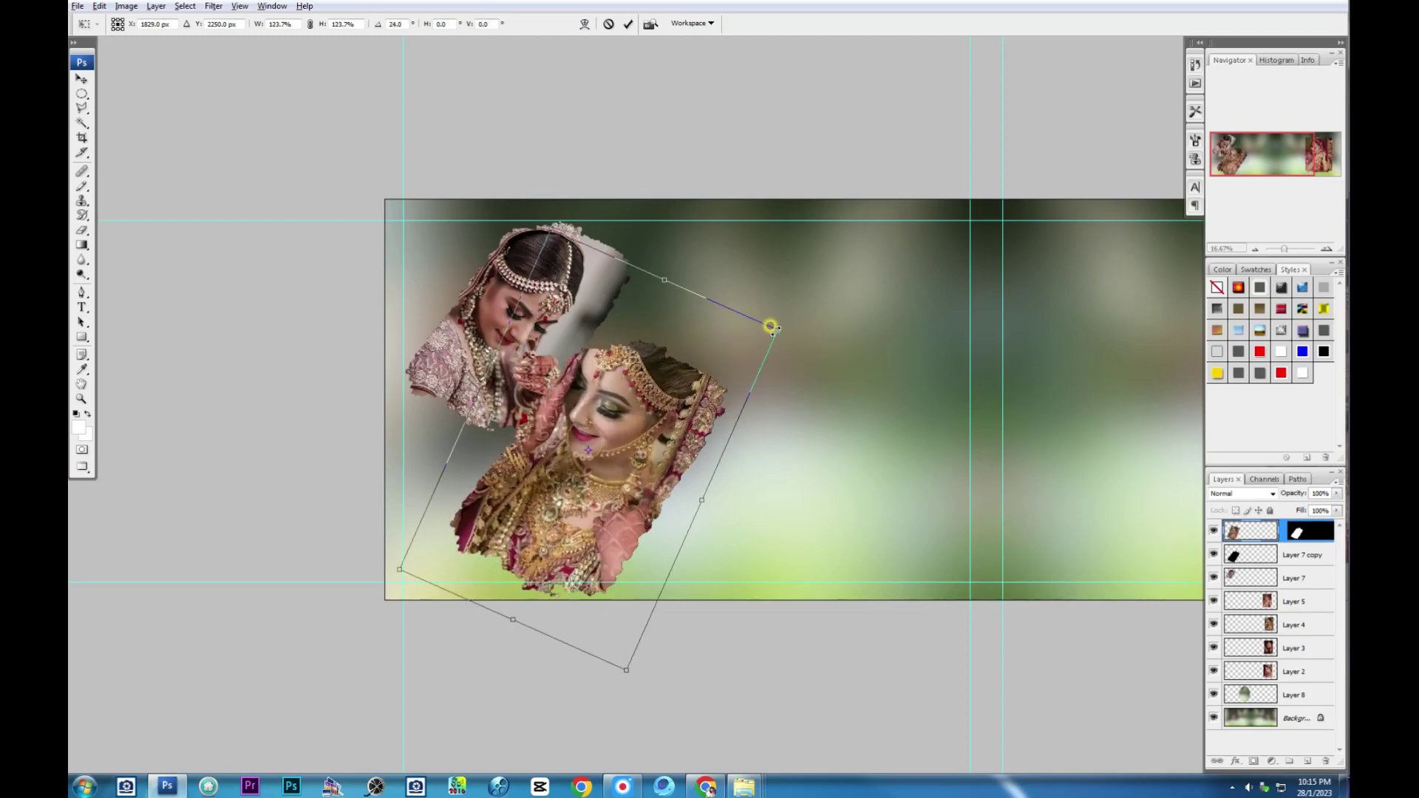
pyautogui.moveTo(686, 408); pyautogui.dragTo(691, 448)
pyautogui.hotkey('ctrl', 'e')
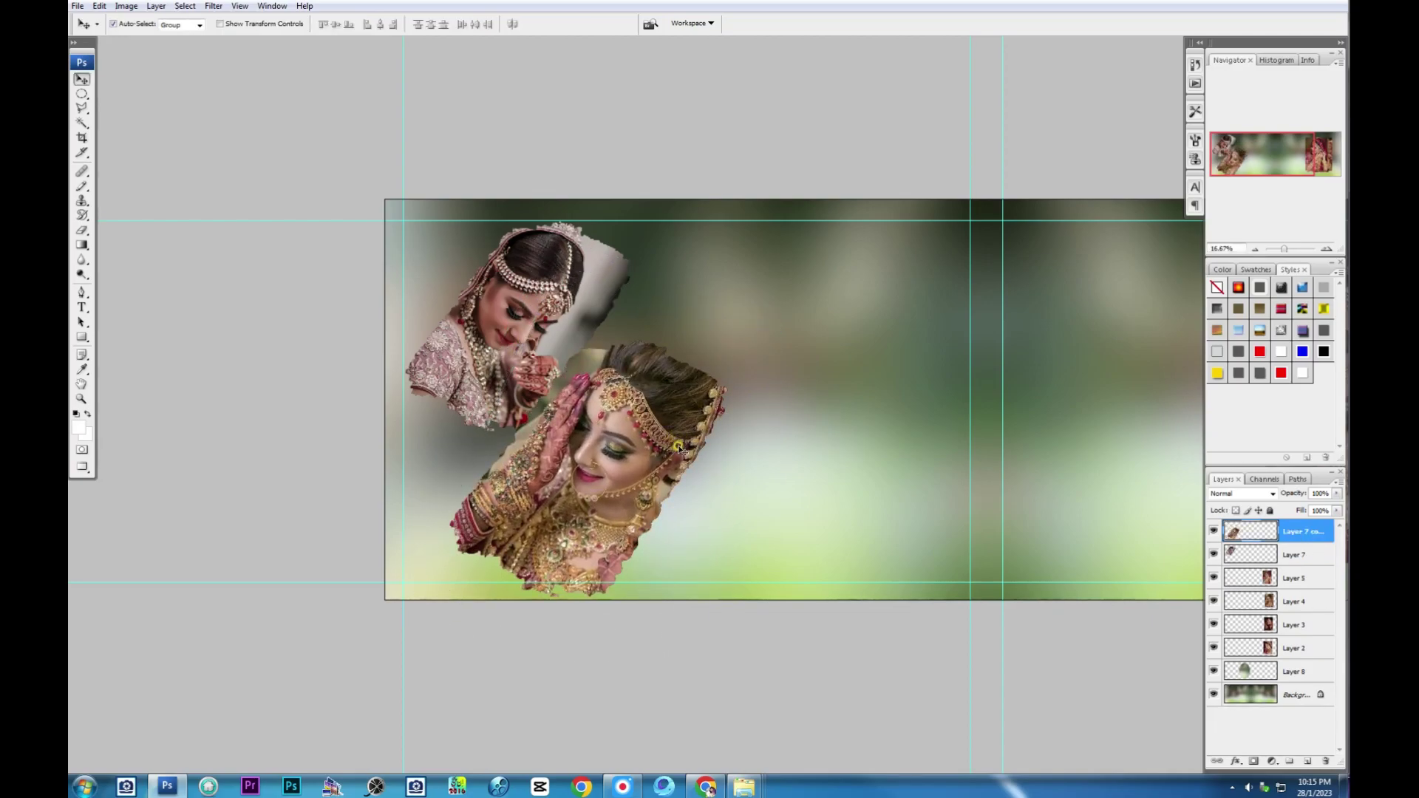
# Step: Stroke the front bride photo's outline with a pinkish colour sampled from the photo
pyautogui.moveTo(732, 426); pyautogui.dragTo(564, 415)
pyautogui.hotkey('alt', 'e')
pyautogui.press('s')
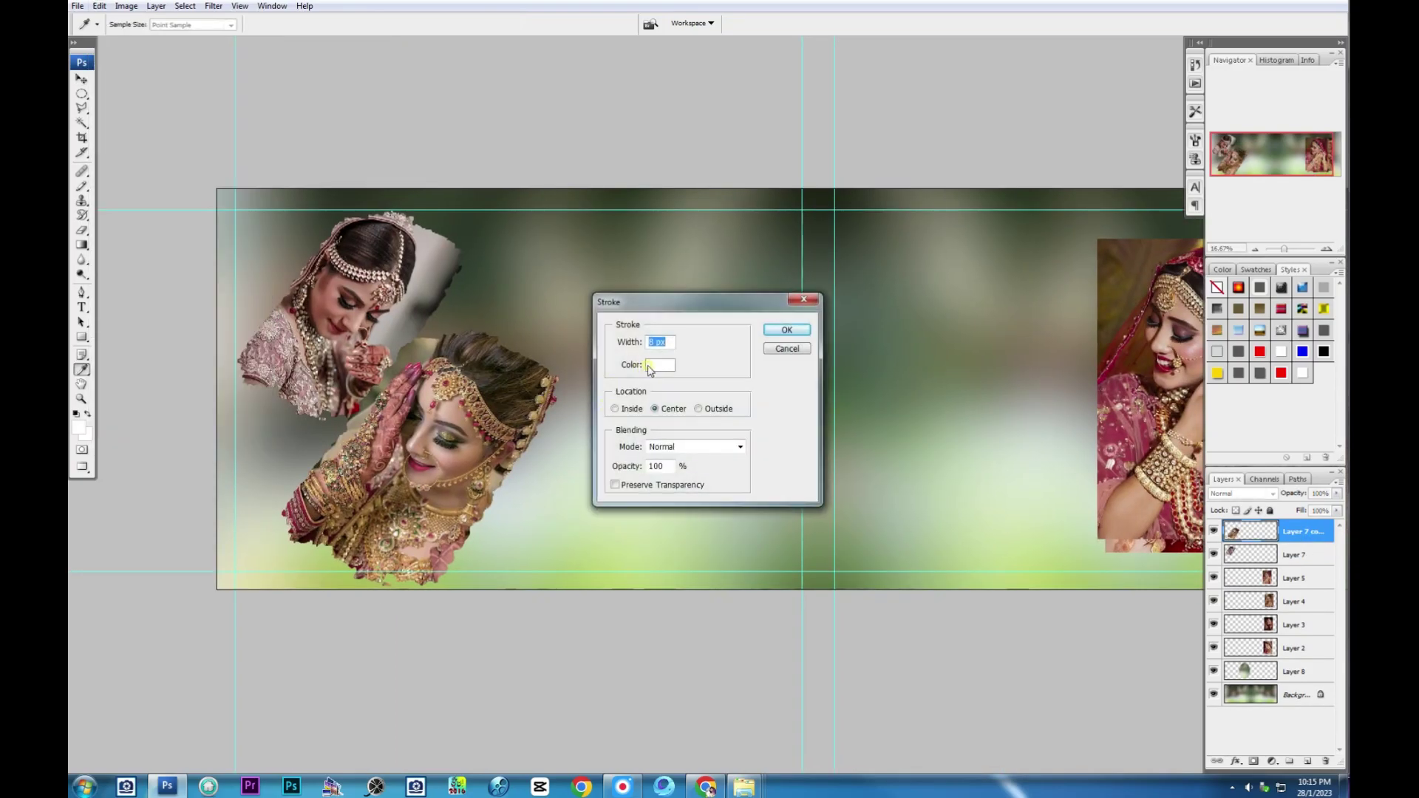
pyautogui.click(650, 362)
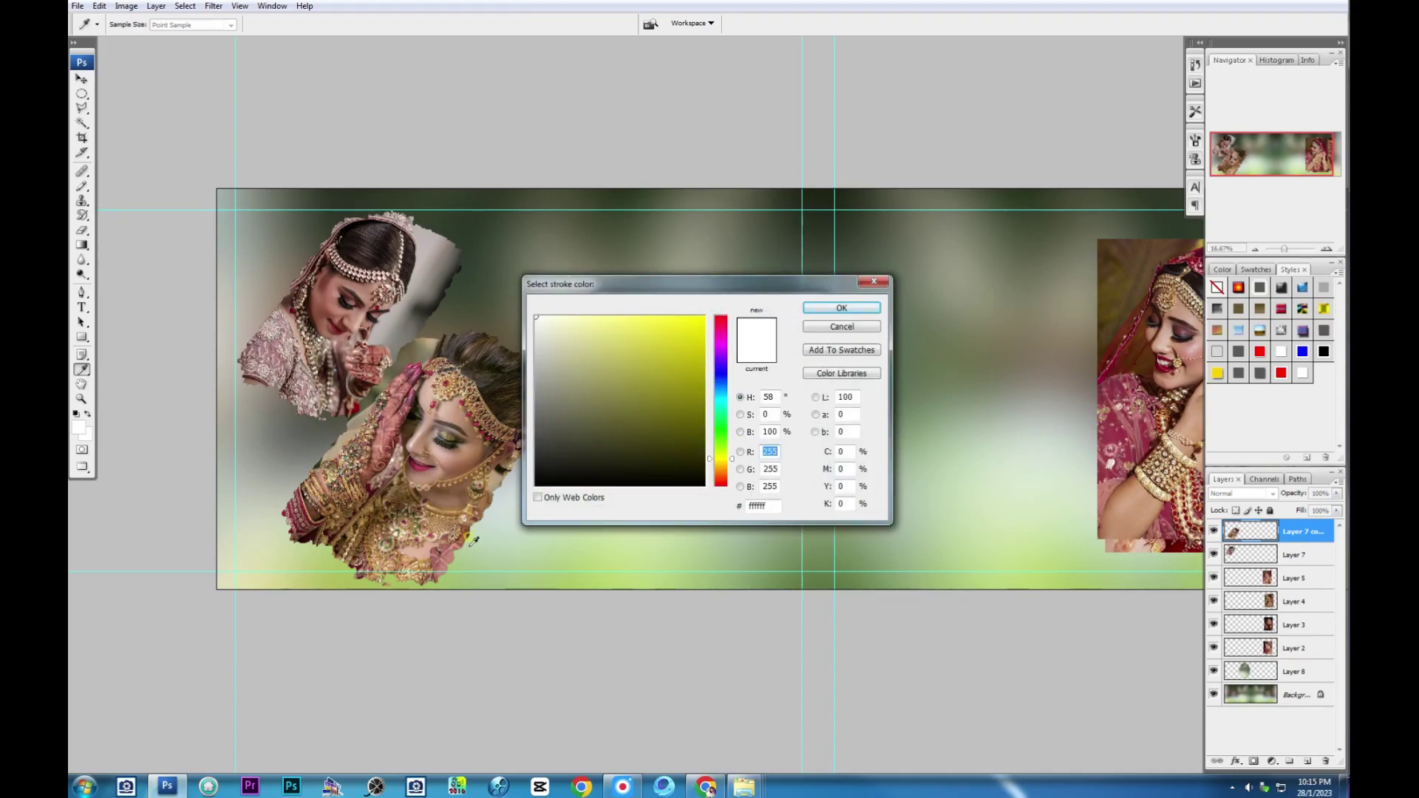
pyautogui.click(436, 473)
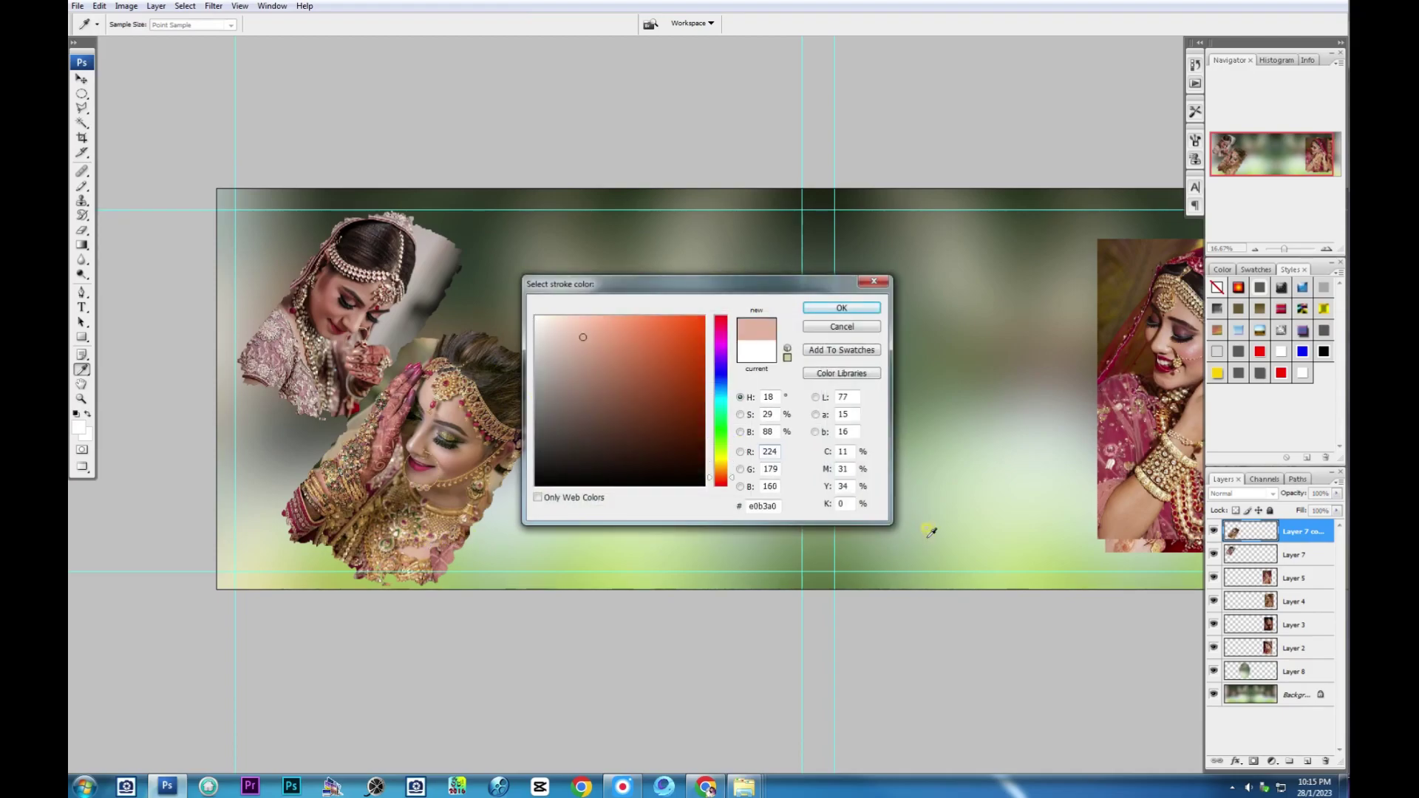
pyautogui.click(841, 307)
pyautogui.click(790, 326)
# Step: Apply the same pink stroke around the back bride photo and deselect
pyautogui.hotkey('alt', '[')
pyautogui.hotkey('alt', 'e')
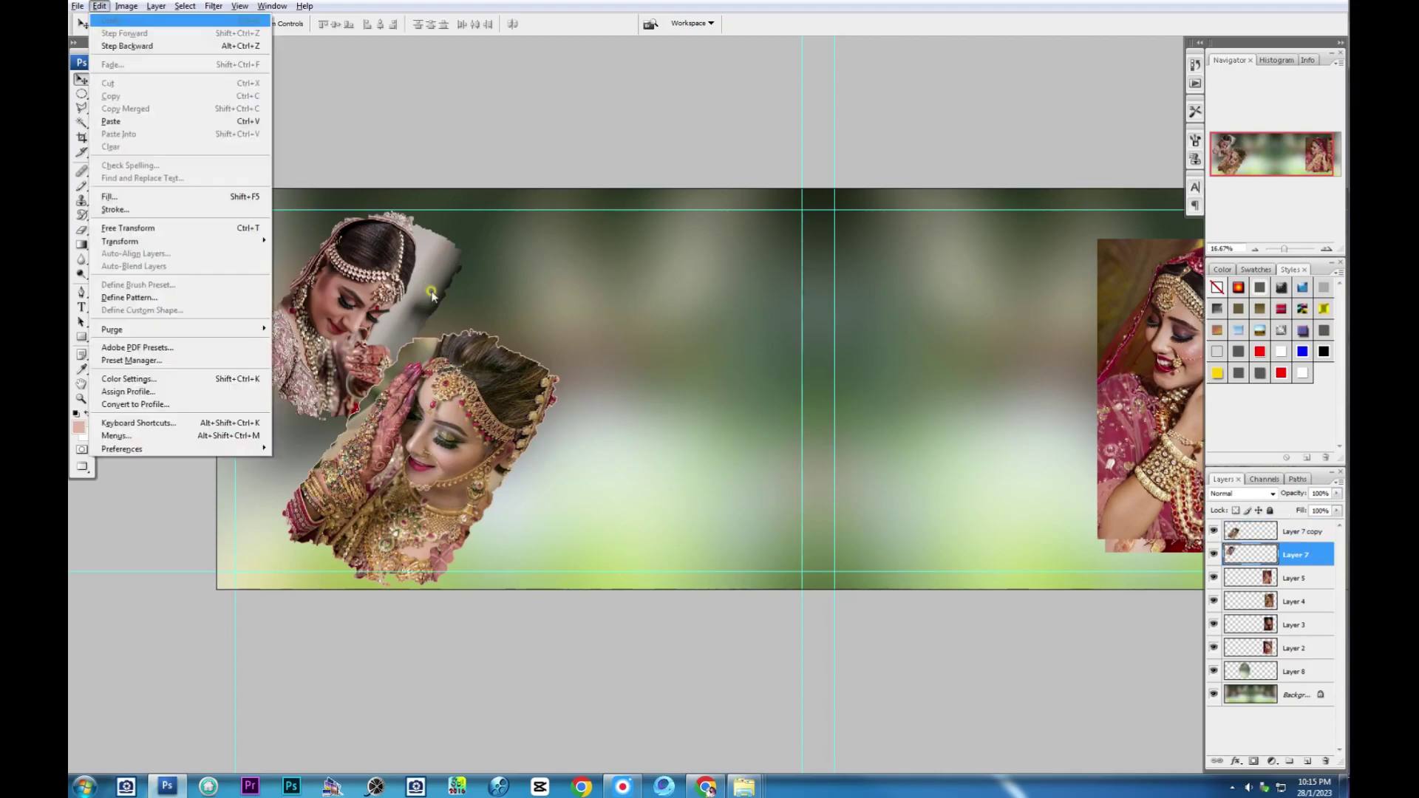
pyautogui.press('s')
pyautogui.click(660, 367)
pyautogui.press('Return')
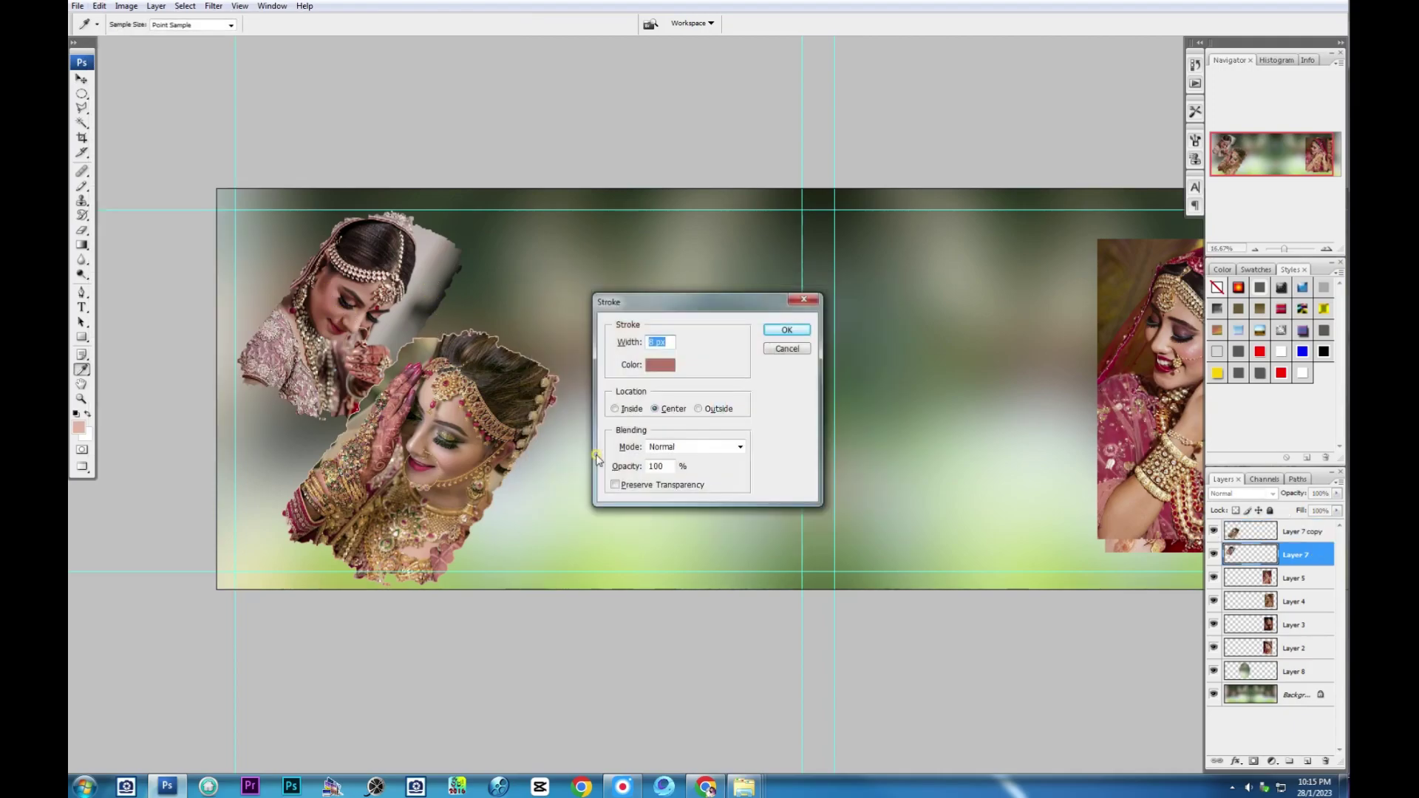
pyautogui.press('Return')
pyautogui.press('v')
# Step: Duplicate both bride layers, rotating the front copy slightly and nudging the back copy up-right
pyautogui.hotkey('alt', ']')
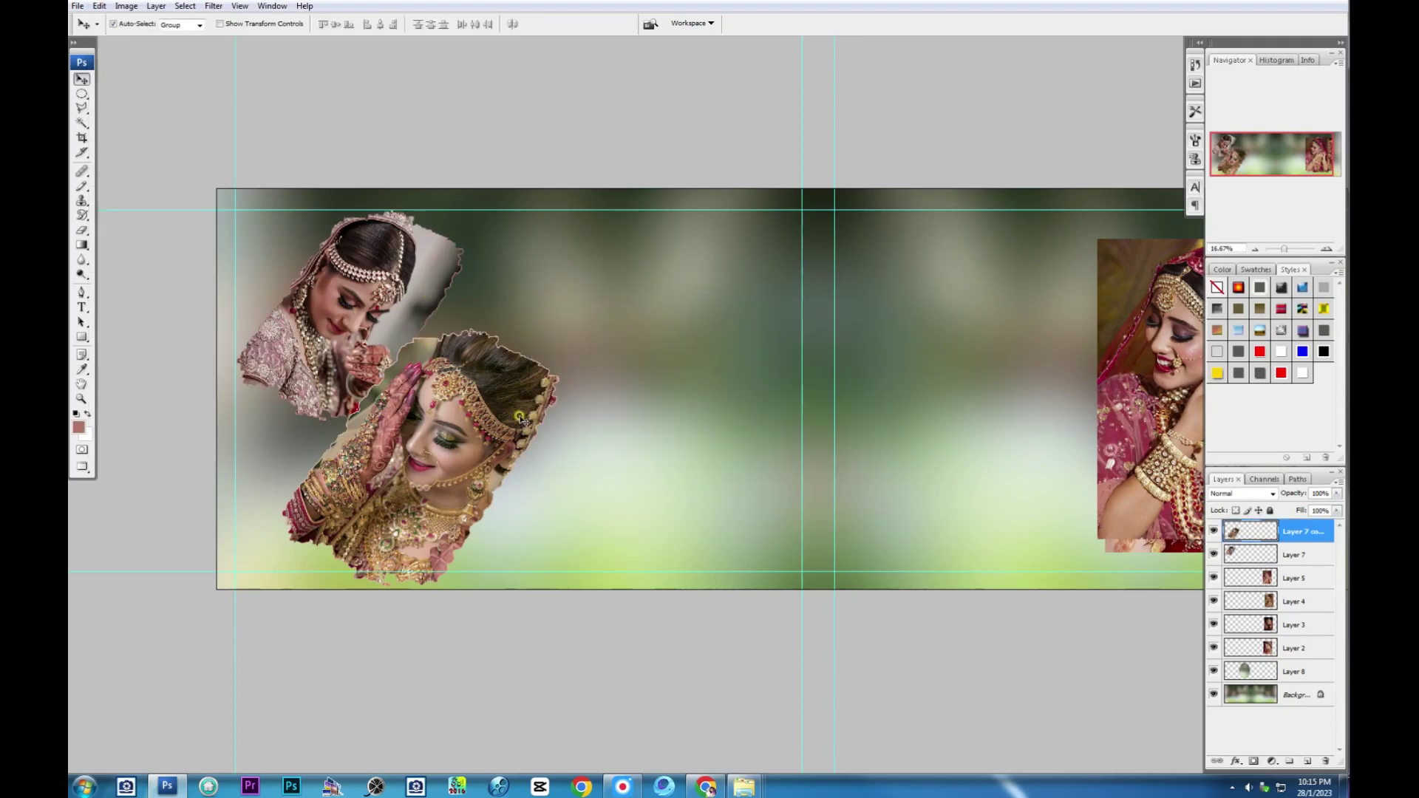
pyautogui.hotkey('ctrl', 'j')
pyautogui.hotkey('ctrl', 't')
pyautogui.moveTo(554, 326); pyautogui.dragTo(552, 340)
pyautogui.press('Return')
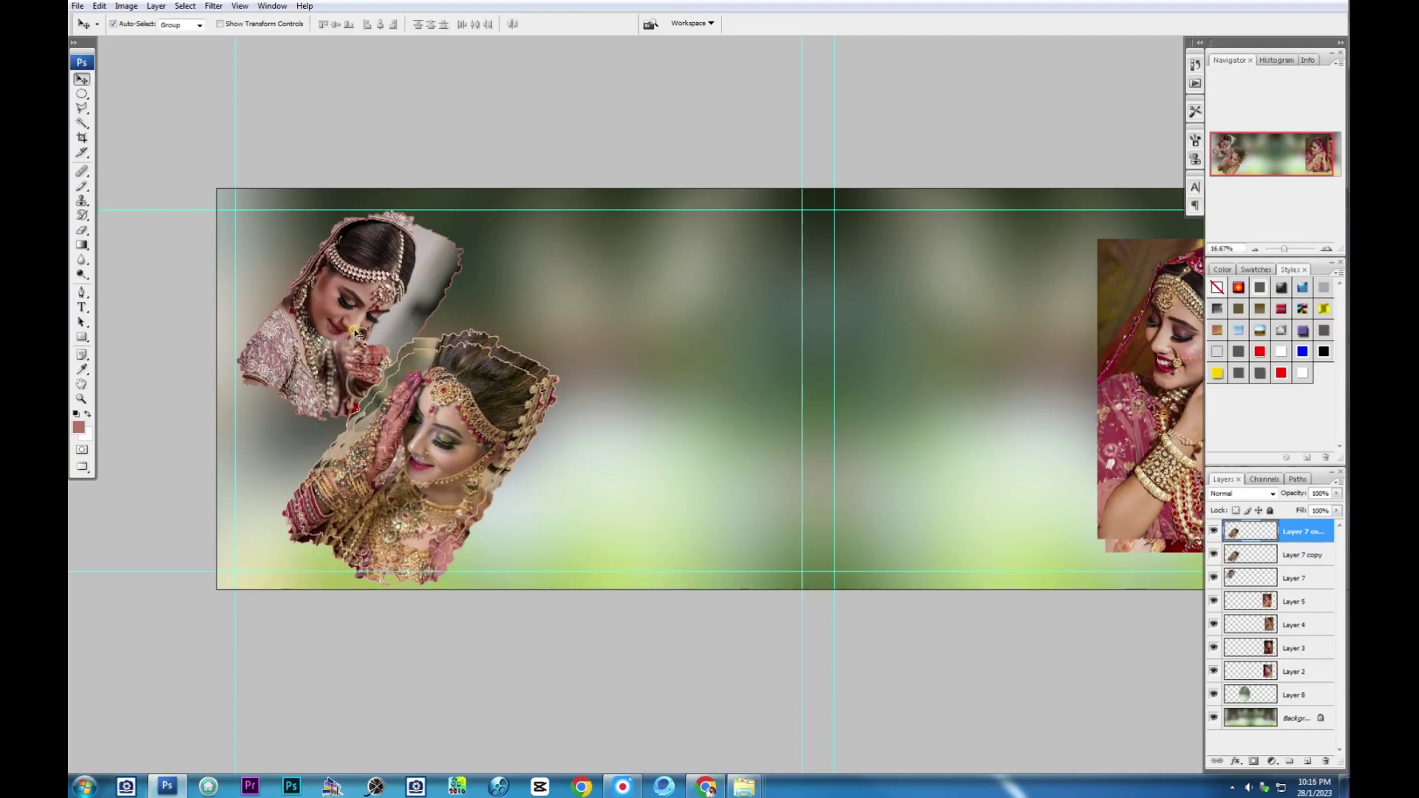
pyautogui.hotkey('alt', '[')
pyautogui.hotkey('alt', '[')
pyautogui.hotkey('ctrl', 'j')
pyautogui.moveTo(357, 320); pyautogui.dragTo(361, 307)
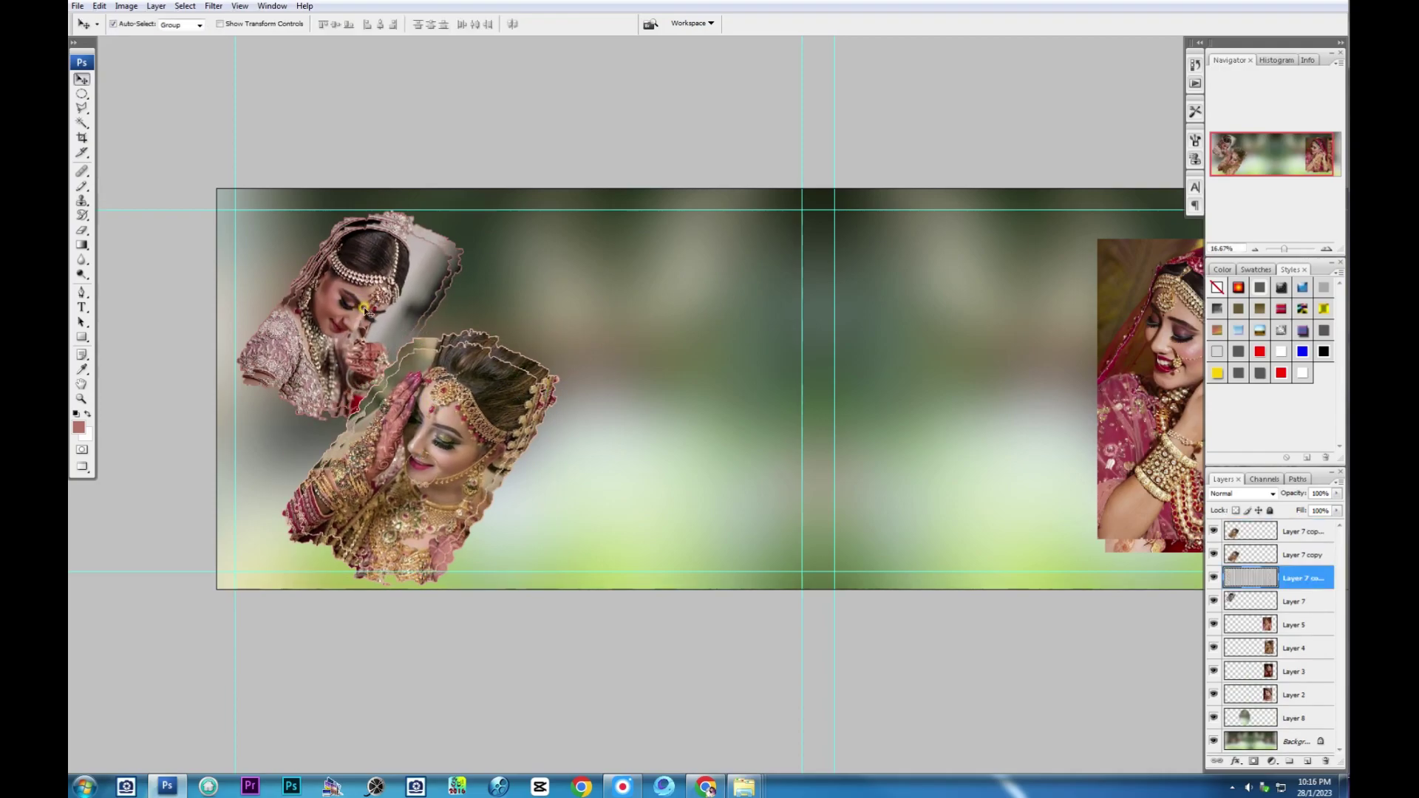
pyautogui.hotkey('alt', '[')
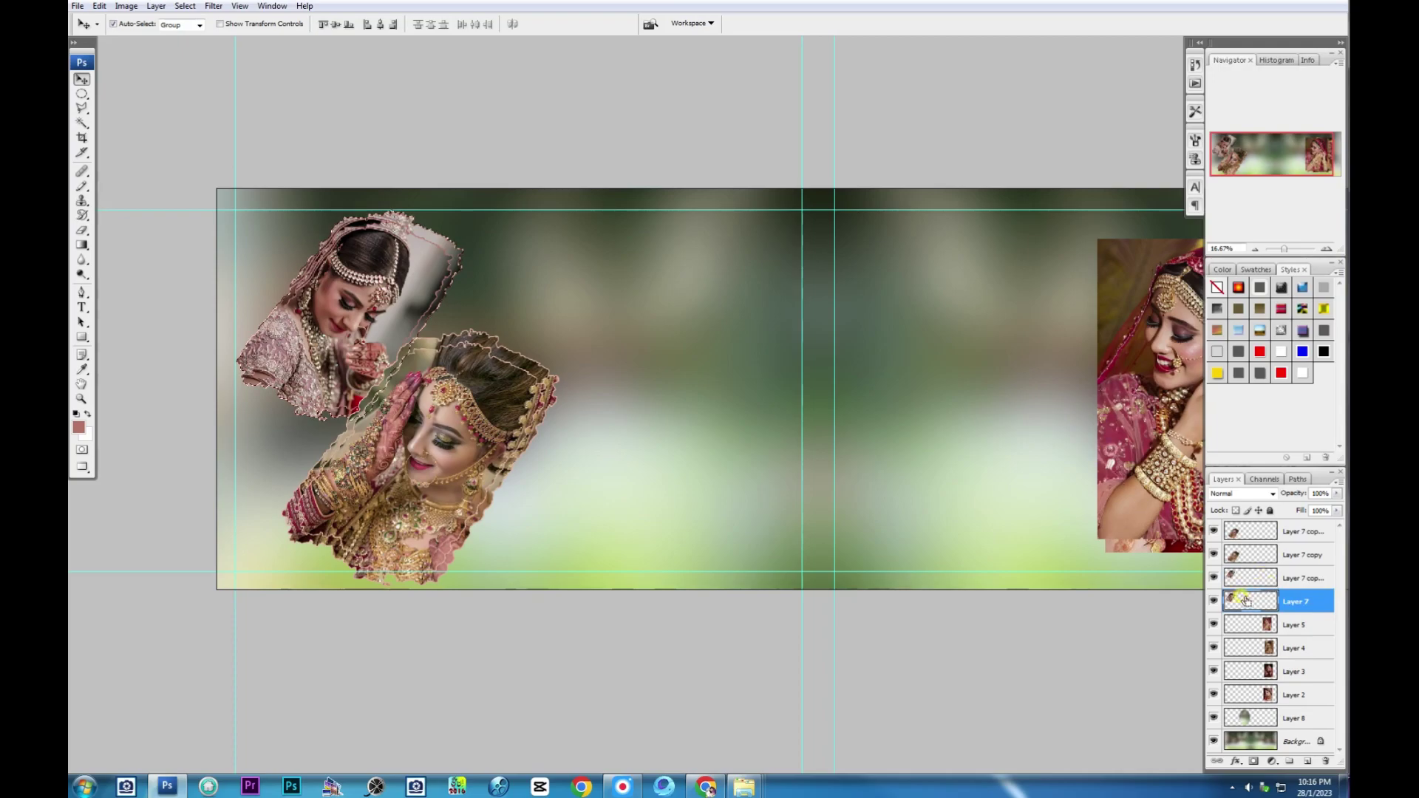
# Step: Fill both duplicate layers with white, setting the back copy to 50% opacity
pyautogui.hotkey('ctrl', 'shift', 'BackSpace')
pyautogui.press('5')
pyautogui.hotkey('alt', ']')
pyautogui.hotkey('alt', ']')
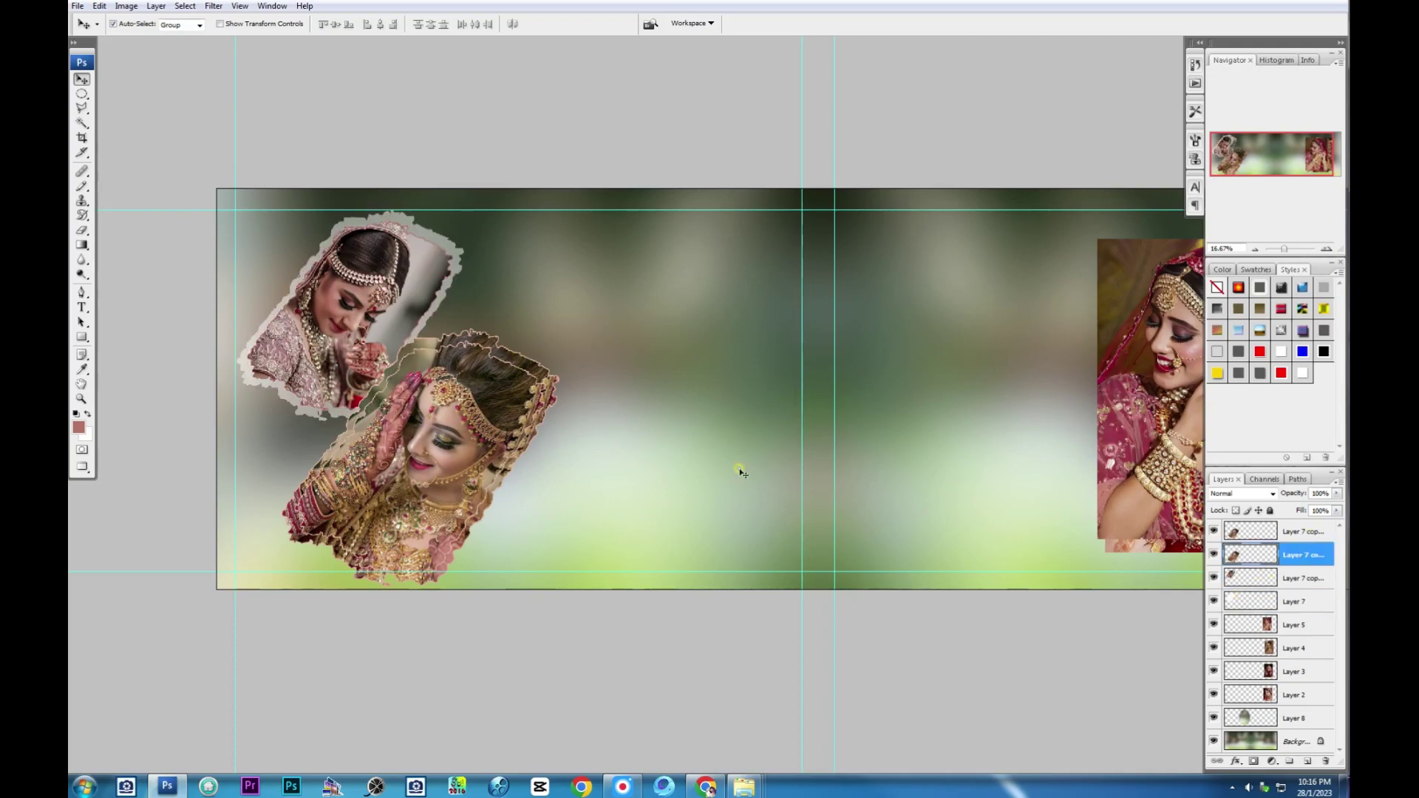
pyautogui.hotkey('ctrl', 'shift', 'BackSpace')
# Step: Add a drop shadow style to both the front and back bride photo layers
pyautogui.hotkey('alt', ']')
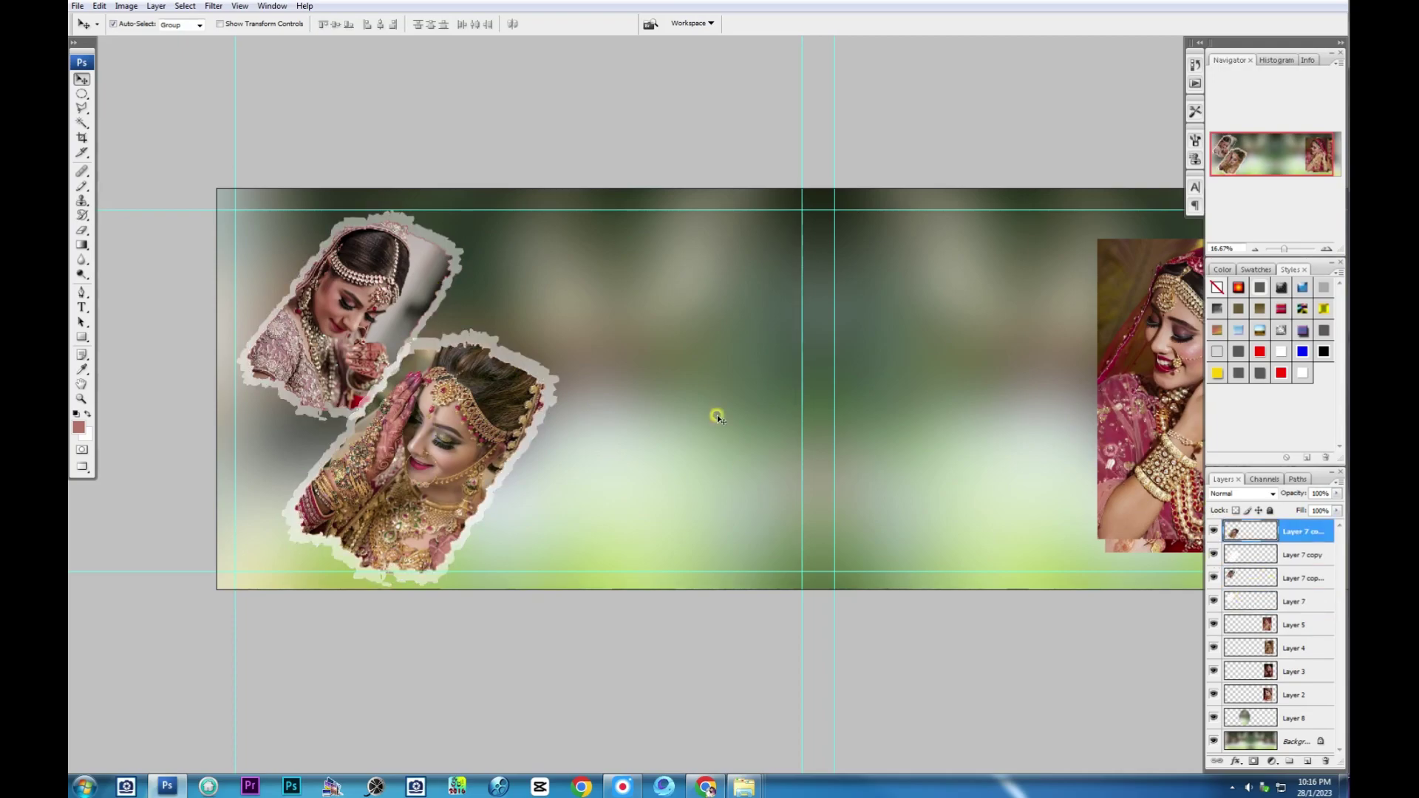
pyautogui.click(1247, 375)
pyautogui.hotkey('alt', '[')
pyautogui.hotkey('alt', '[')
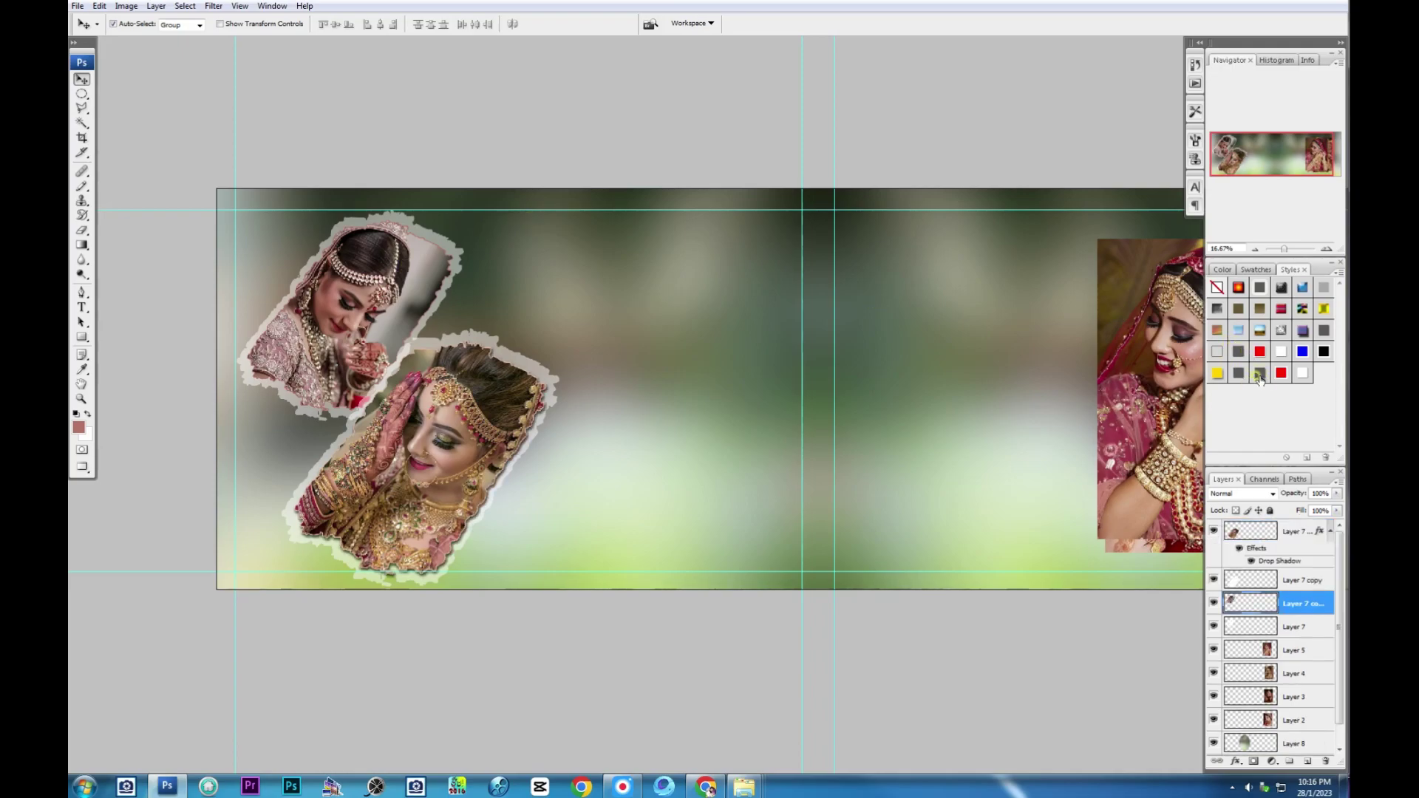
pyautogui.click(1260, 373)
pyautogui.moveTo(882, 401); pyautogui.dragTo(509, 410)
pyautogui.click(833, 397)
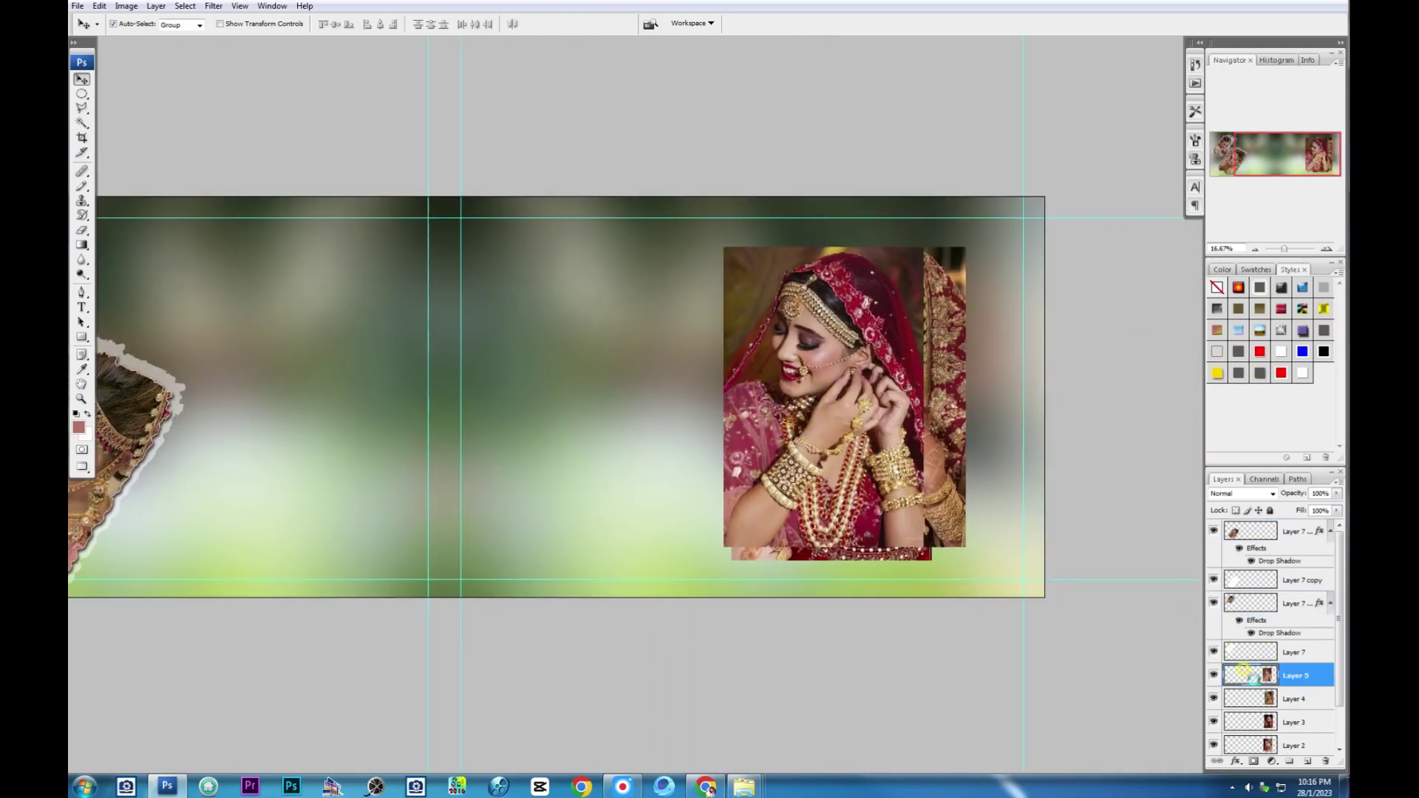
# Step: Delete a bride photo layer, enlarge another, and shift the top-left and lower-left photos up-left
pyautogui.moveTo(1245, 671); pyautogui.dragTo(1324, 761)
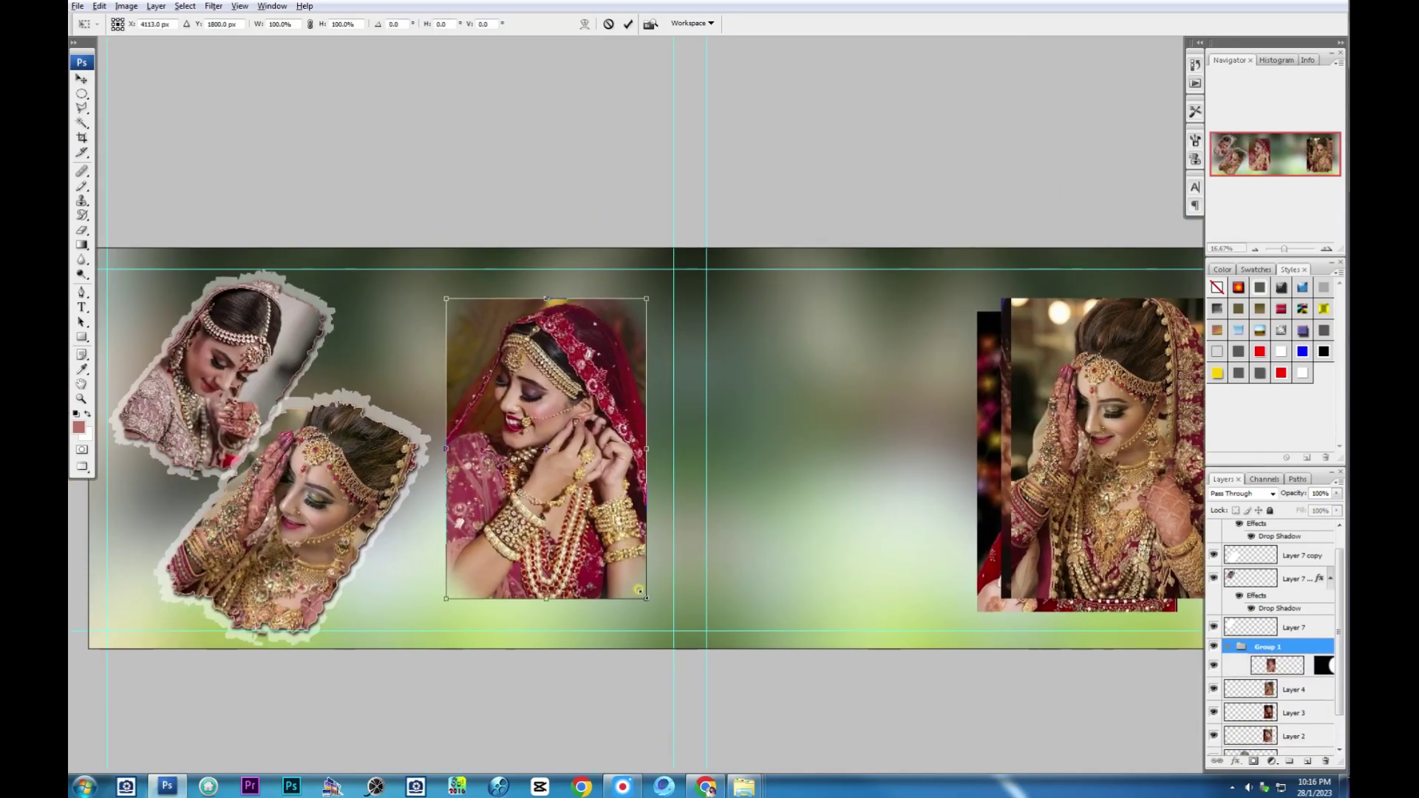
pyautogui.moveTo(638, 590); pyautogui.dragTo(769, 665)
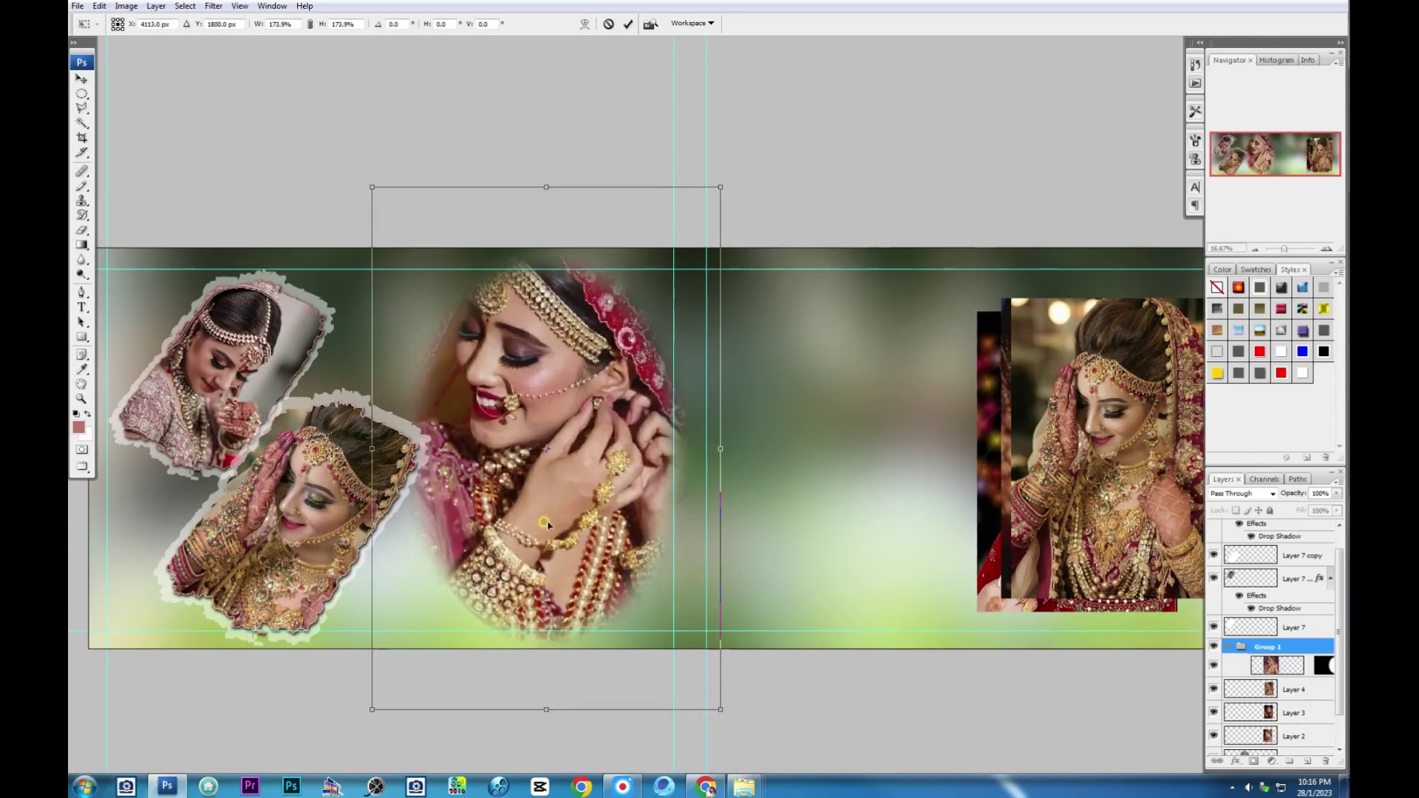
pyautogui.moveTo(561, 444); pyautogui.dragTo(547, 444)
pyautogui.press('Return')
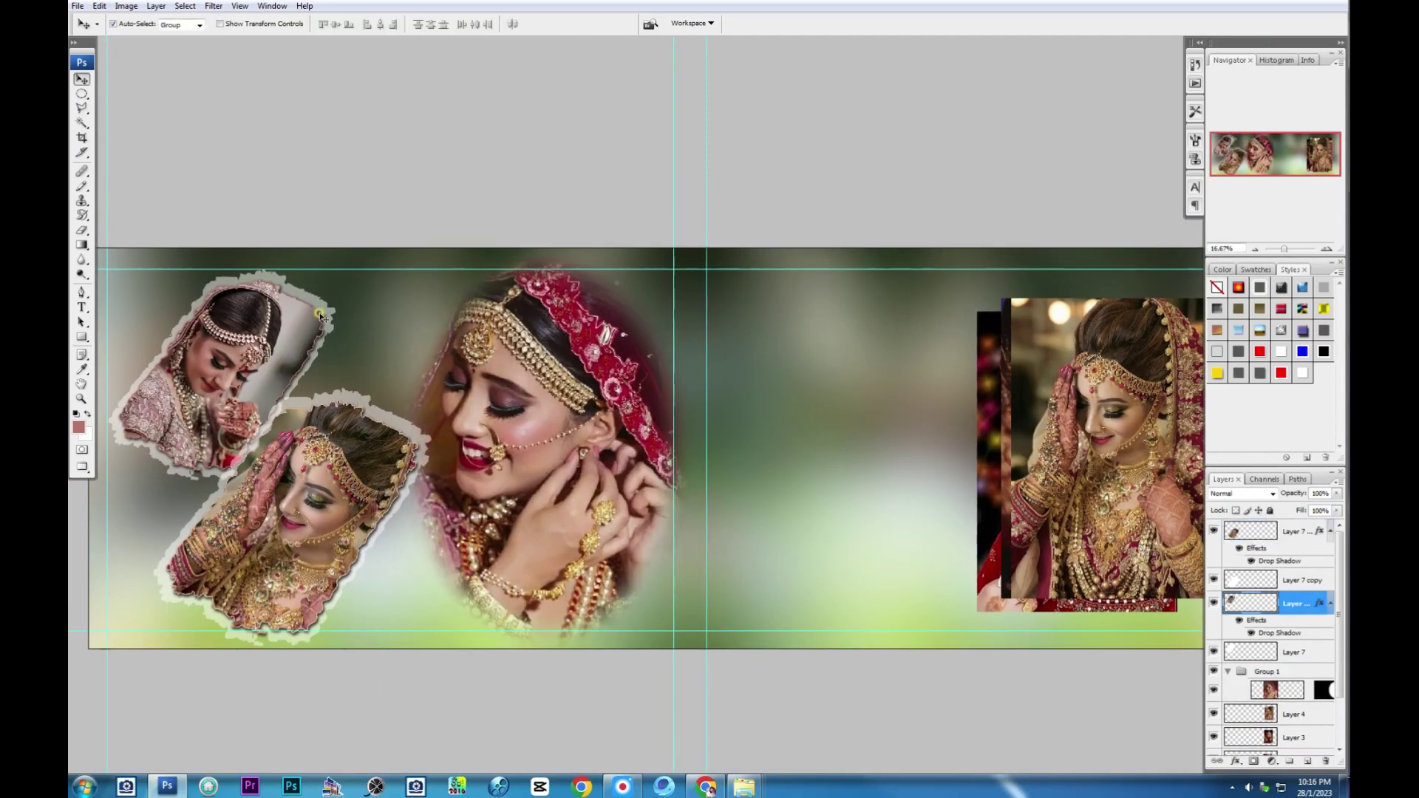
pyautogui.moveTo(301, 335); pyautogui.dragTo(287, 321)
pyautogui.click(340, 414)
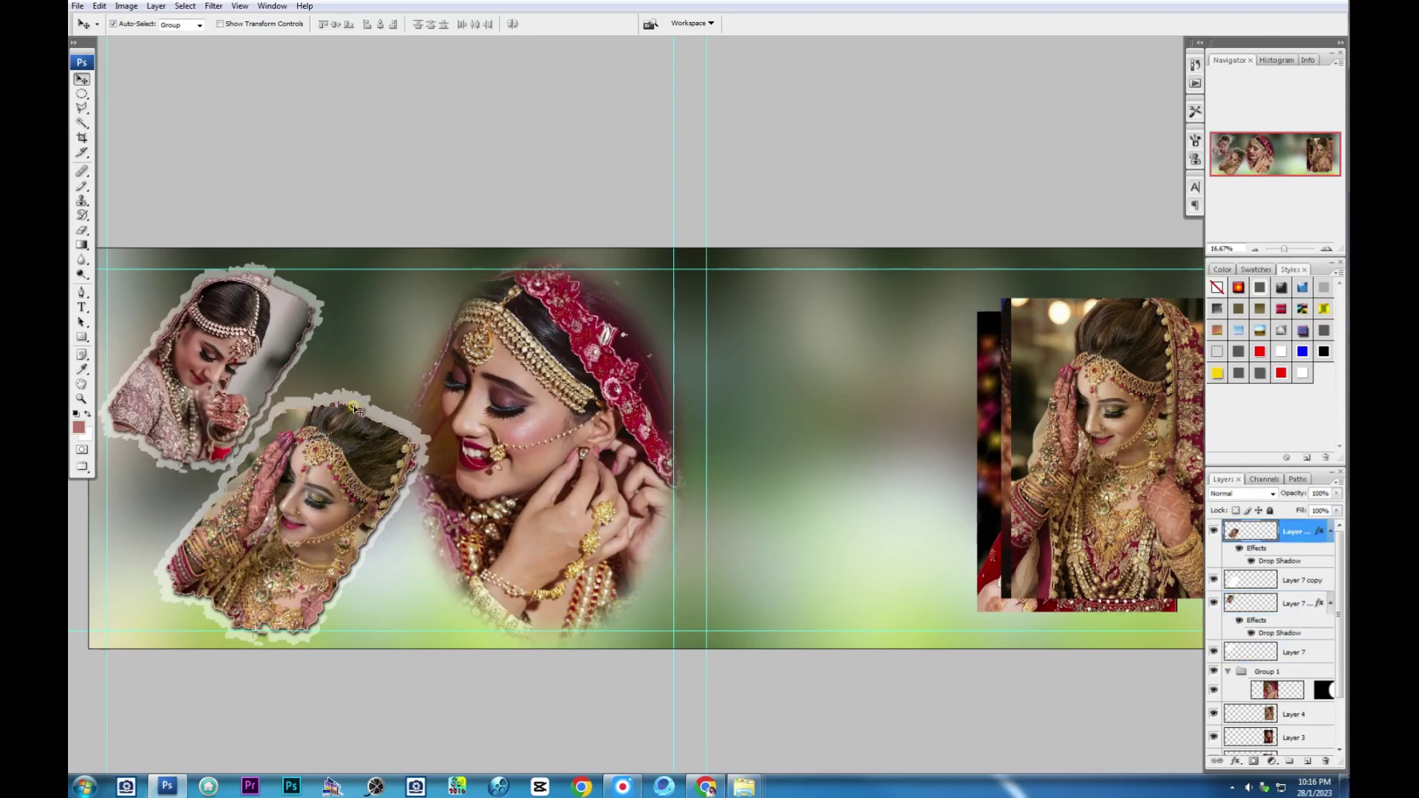
pyautogui.press('Return')
pyautogui.moveTo(387, 428); pyautogui.dragTo(346, 445)
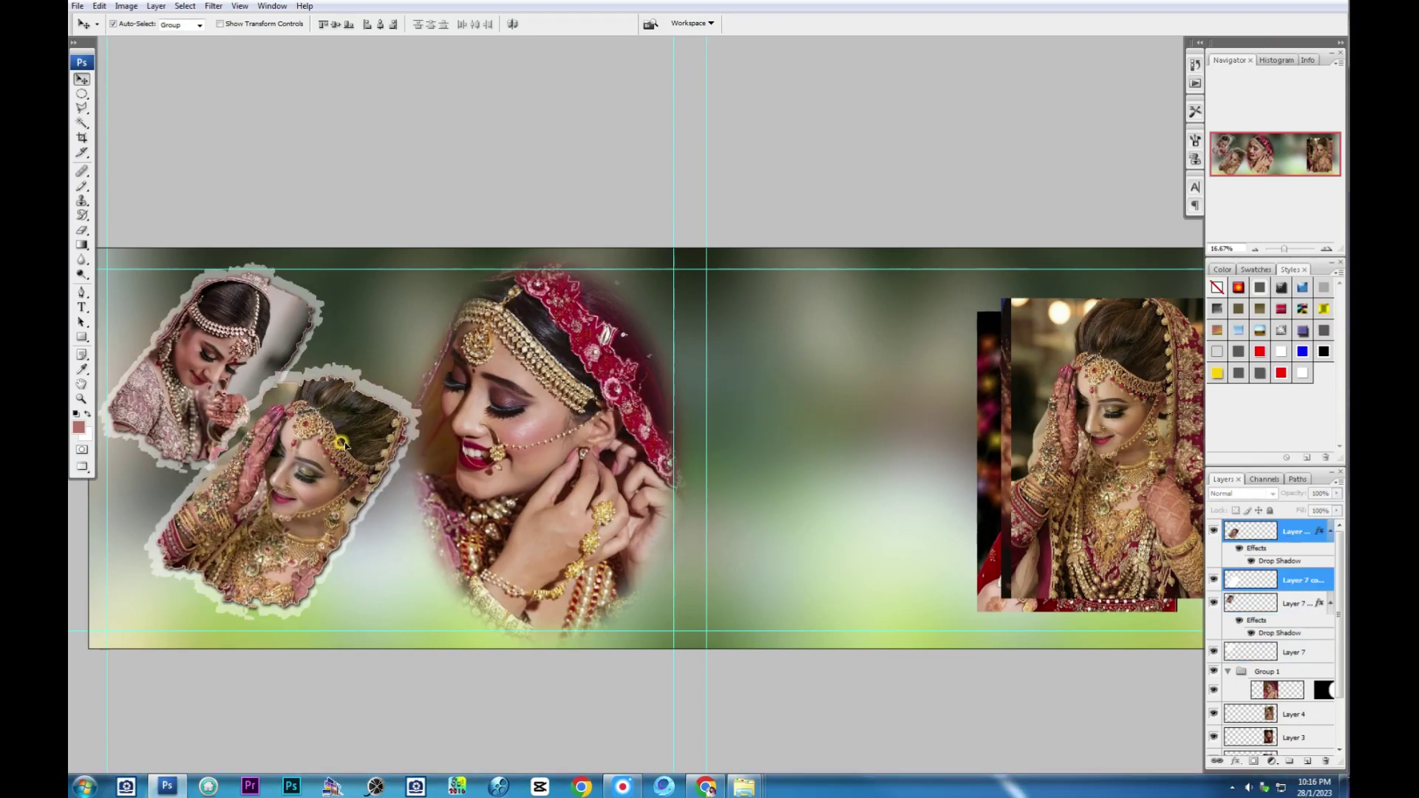
# Step: Try Luminosity blending on the central photo group, then undo back through earlier edits
pyautogui.click(488, 495)
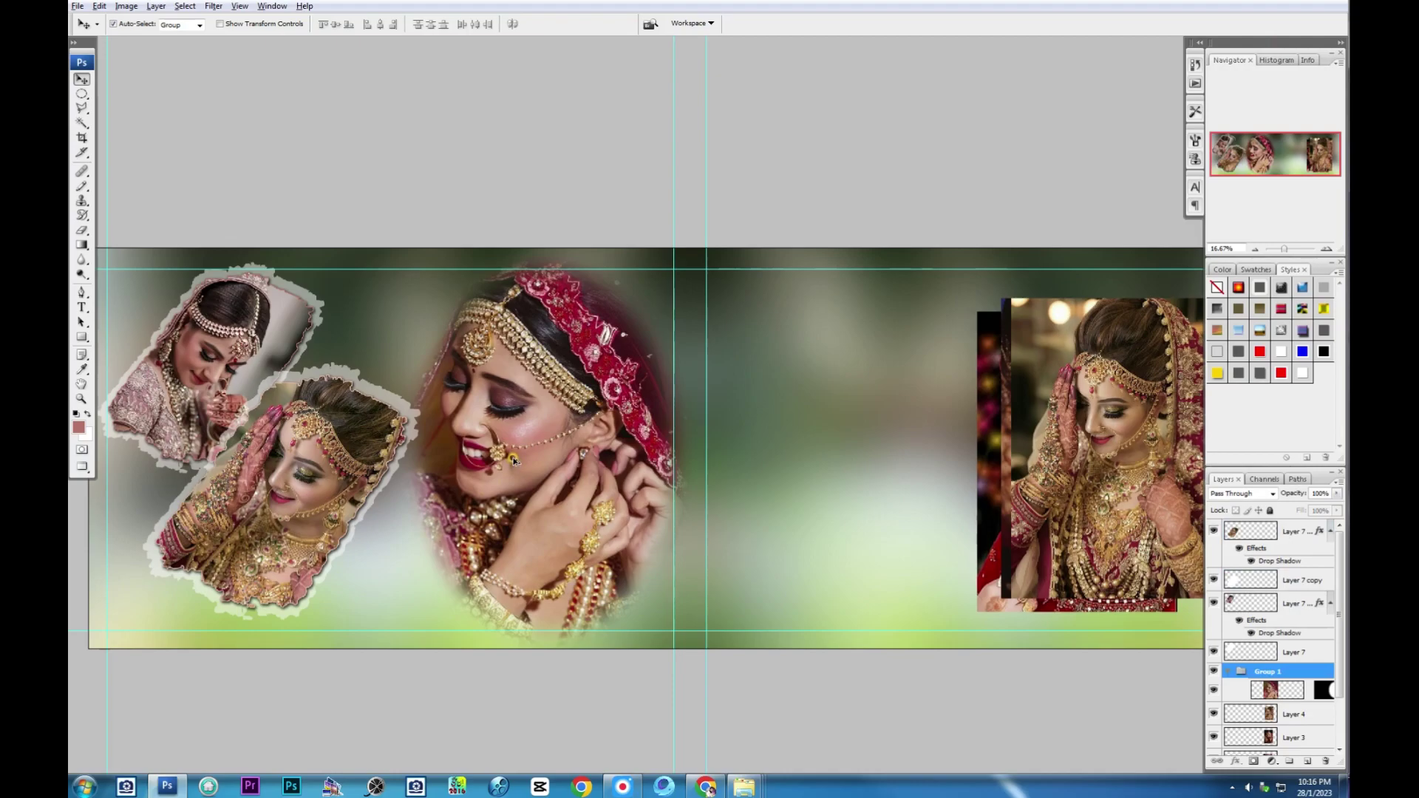
pyautogui.hotkey('shift', '-')
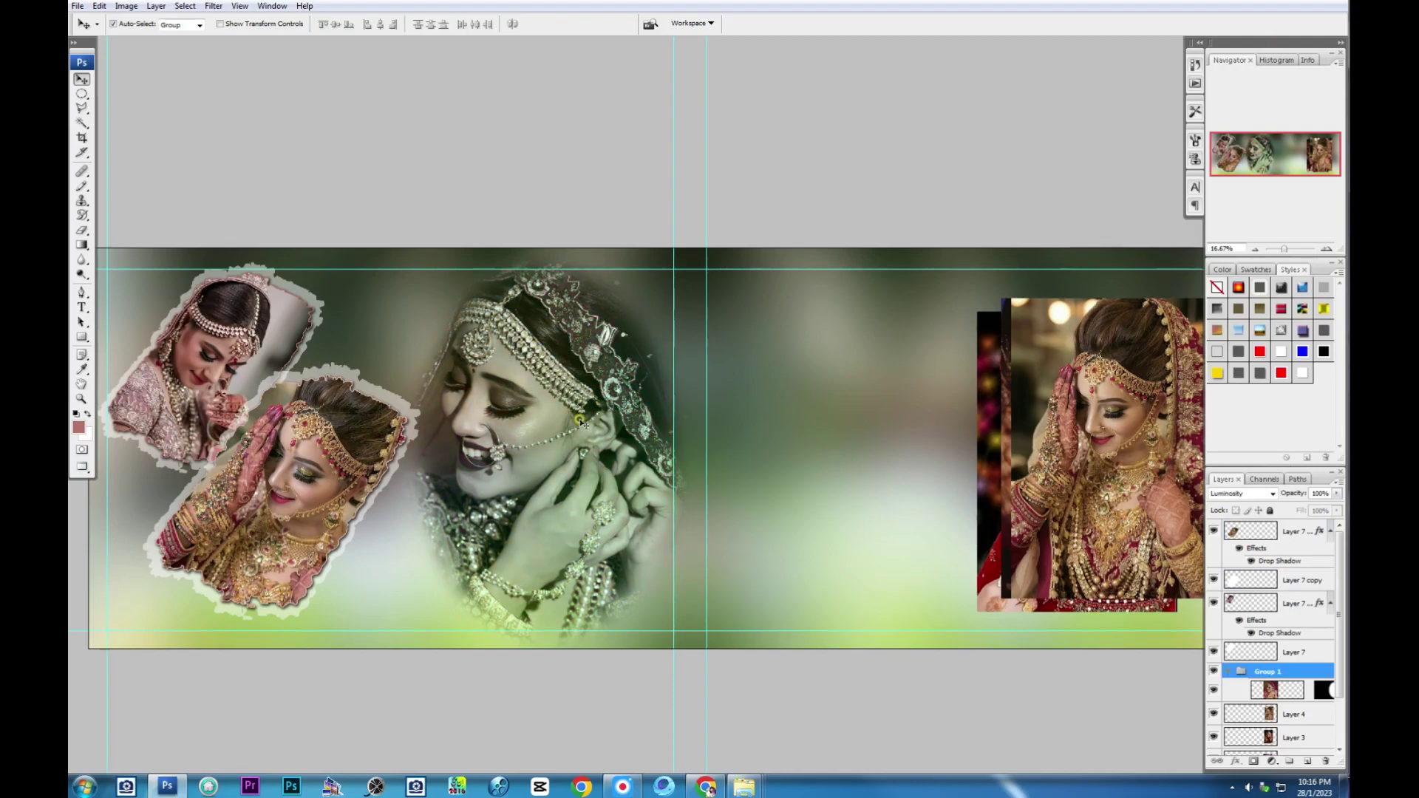
pyautogui.hotkey('ctrl', 'z')
pyautogui.click(575, 451)
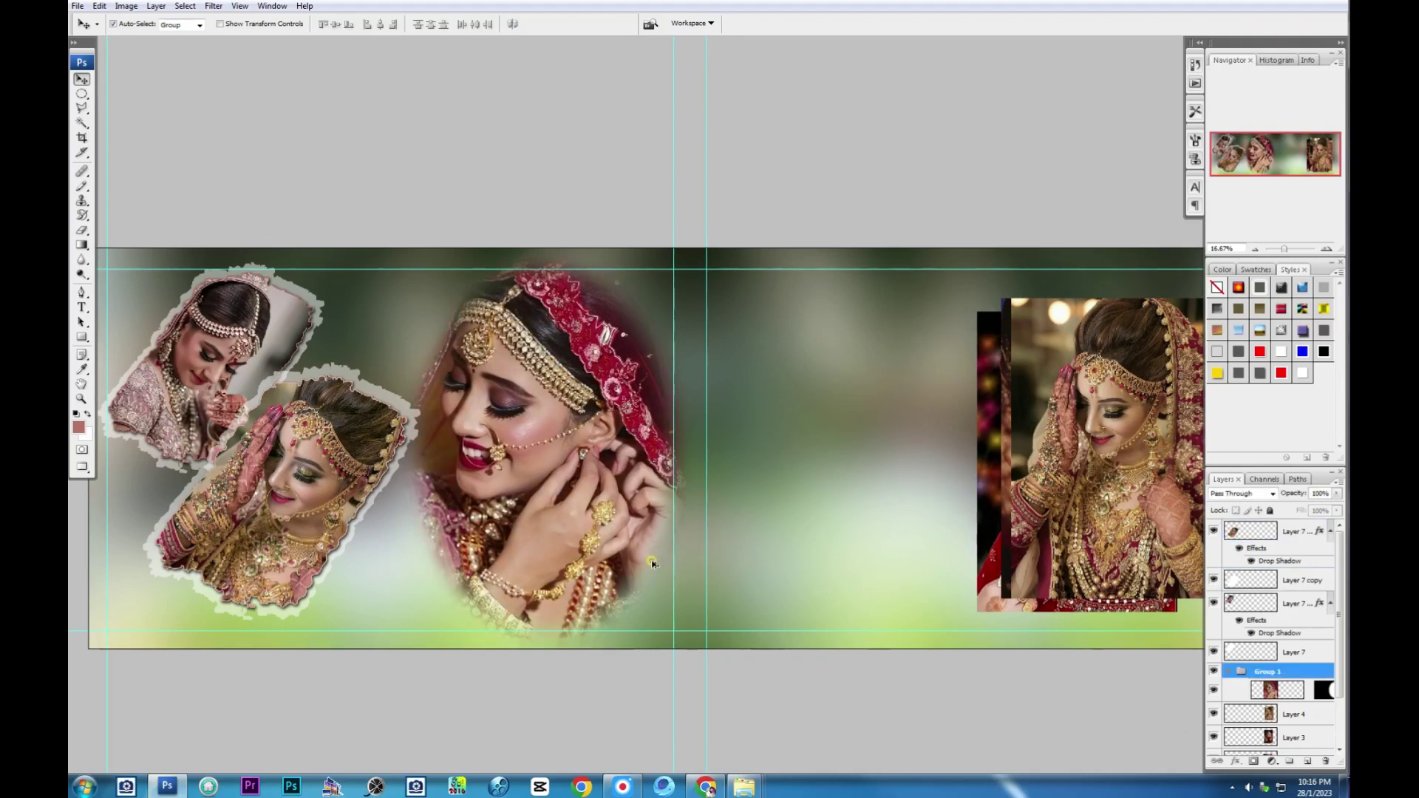
pyautogui.hotkey('ctrl', 'alt', 'z')
pyautogui.hotkey('ctrl', 'alt', 'z')
pyautogui.hotkey('ctrl', 'alt', 'z')
pyautogui.hotkey('ctrl', 'alt', 'z')
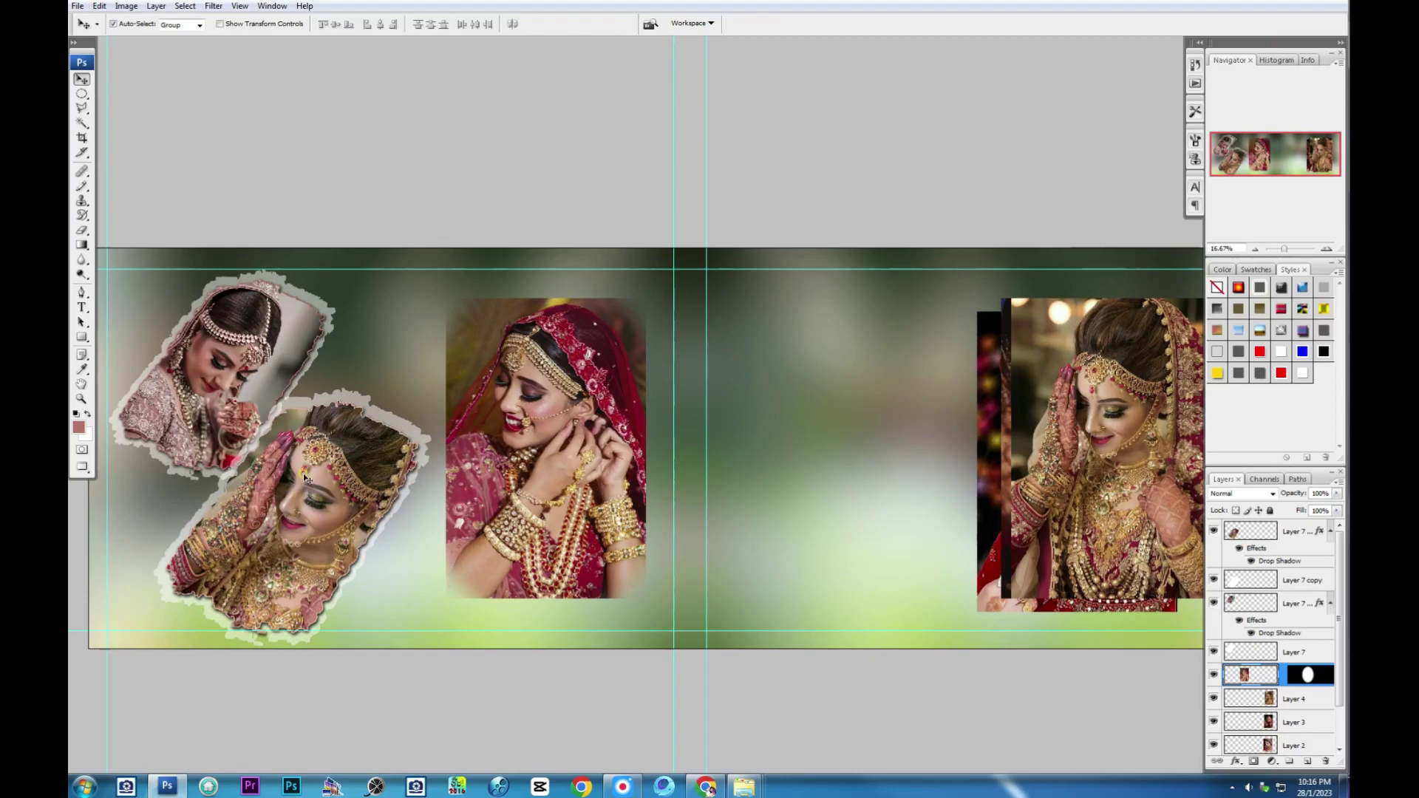
pyautogui.hotkey('ctrl', 'alt', 'z')
pyautogui.hotkey('ctrl', 'alt', 'z')
pyautogui.hotkey('ctrl', 'alt', 'z')
pyautogui.hotkey('ctrl', 'alt', 'z')
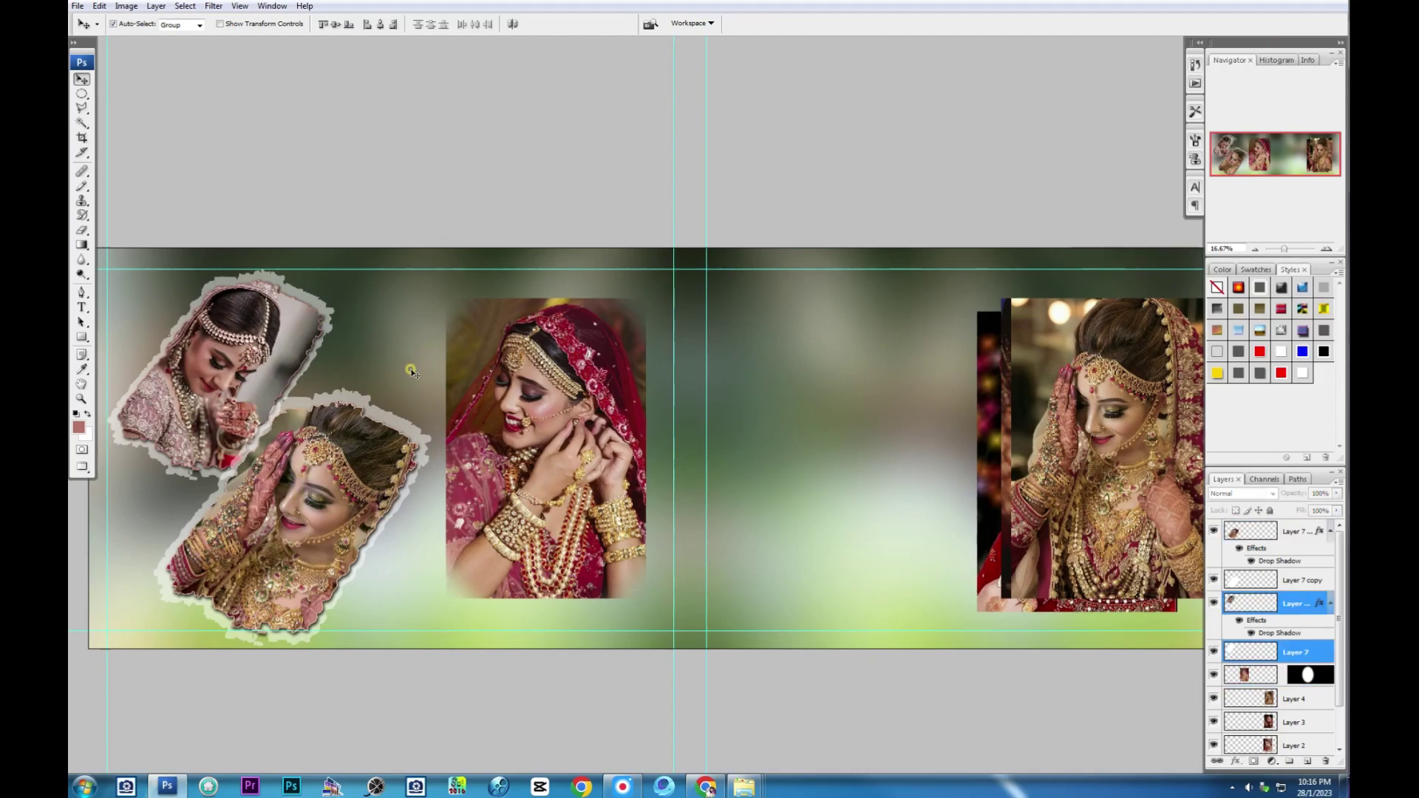
pyautogui.hotkey('ctrl', 'alt', 'z')
pyautogui.hotkey('ctrl', 'alt', 'z')
pyautogui.hotkey('ctrl', 'alt', 'z')
pyautogui.hotkey('ctrl', 'alt', 'z')
pyautogui.hotkey('ctrl', 'alt', 'z')
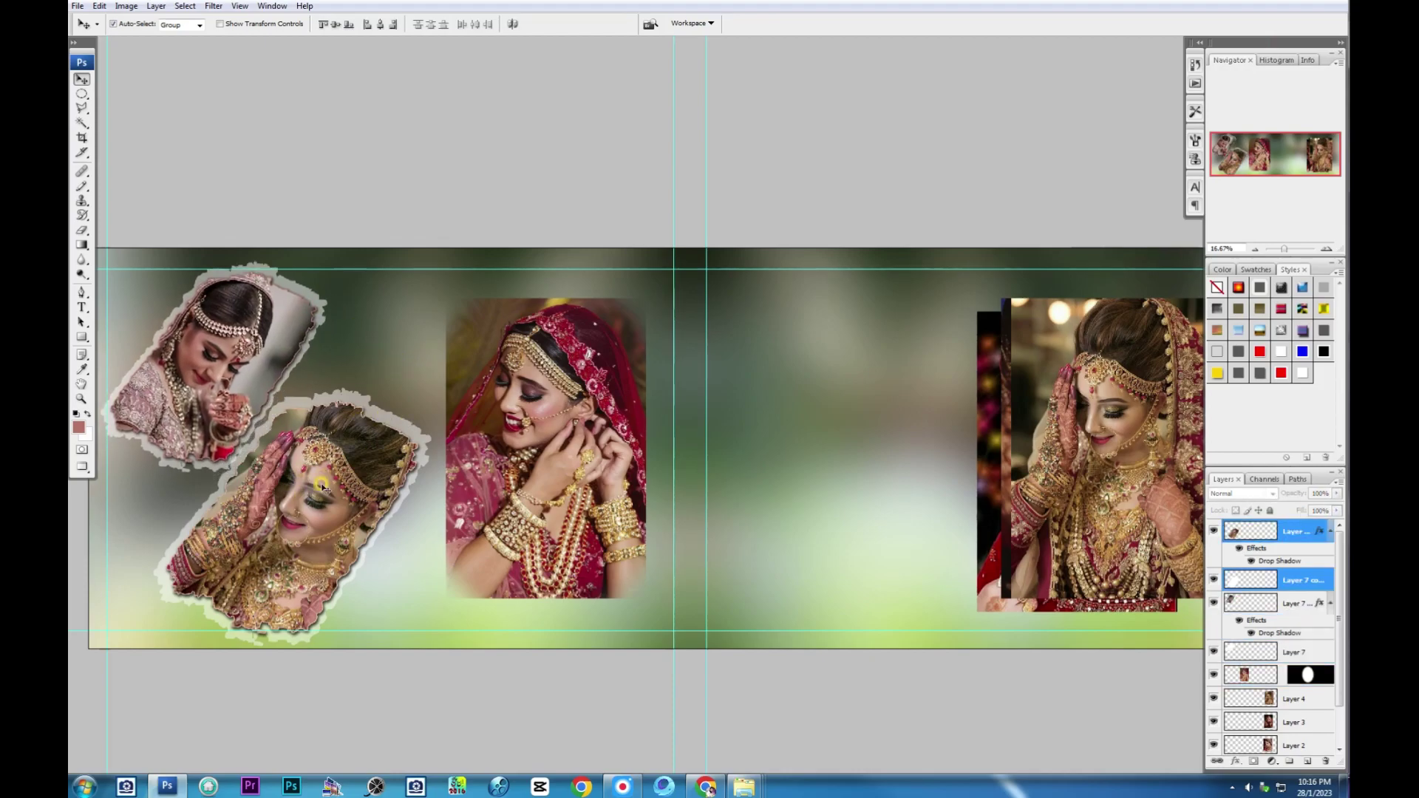
# Step: Enlarge the middle bride photo, set it to Luminosity at 70% opacity, and nudge it left
pyautogui.moveTo(323, 487); pyautogui.dragTo(309, 463)
pyautogui.click(490, 461)
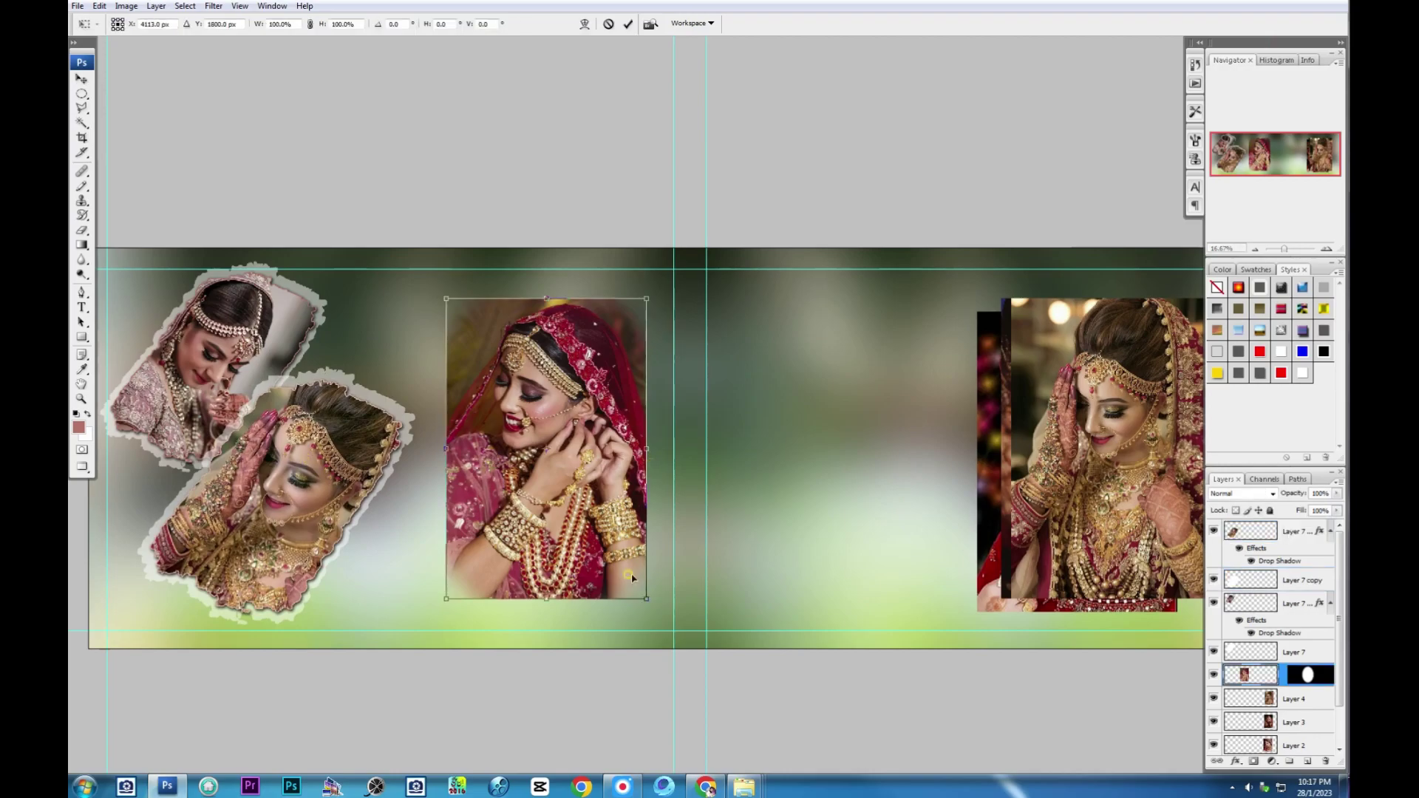
pyautogui.hotkey('ctrl', 't')
pyautogui.moveTo(647, 600); pyautogui.dragTo(721, 712)
pyautogui.moveTo(575, 495); pyautogui.dragTo(574, 554)
pyautogui.press('Return')
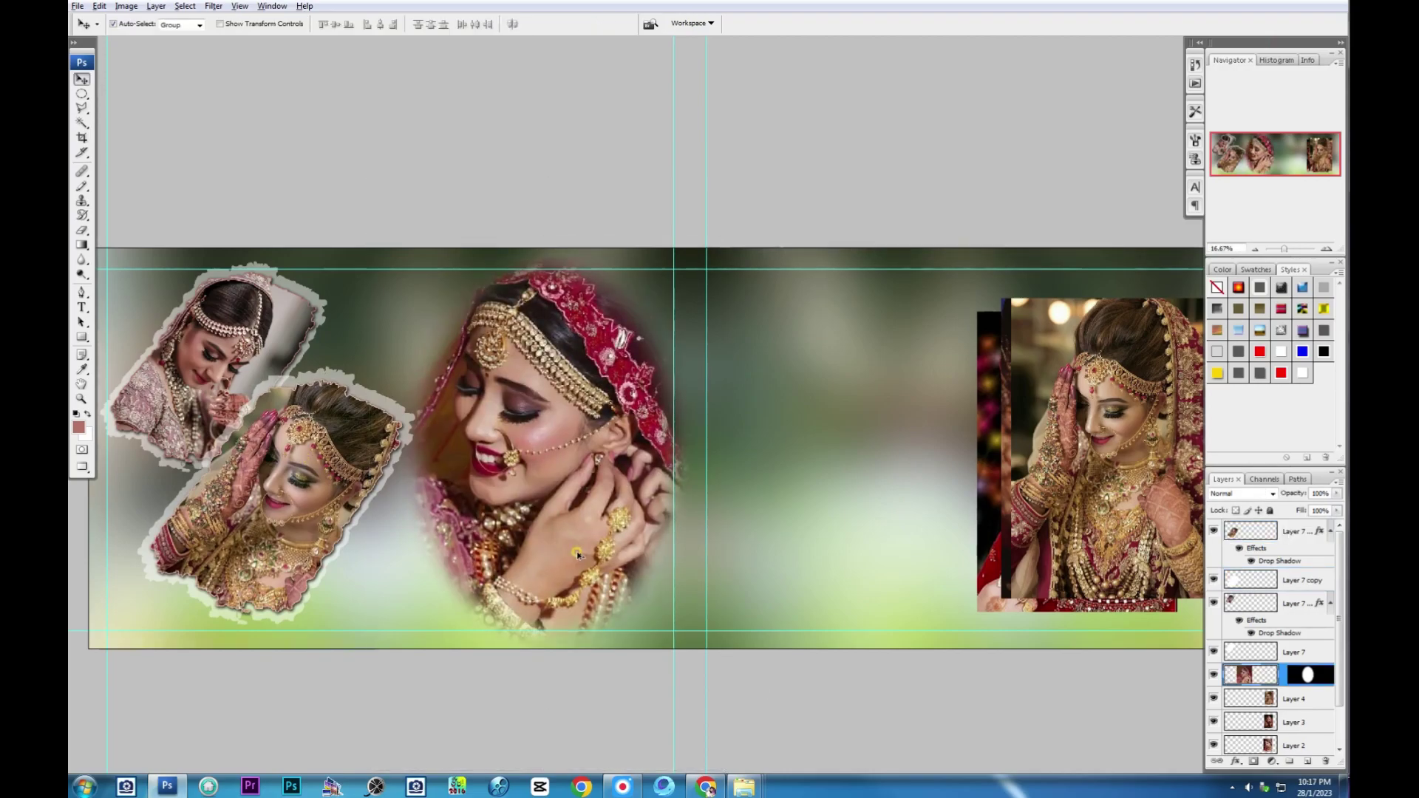
pyautogui.hotkey('shift', 'alt', 'y')
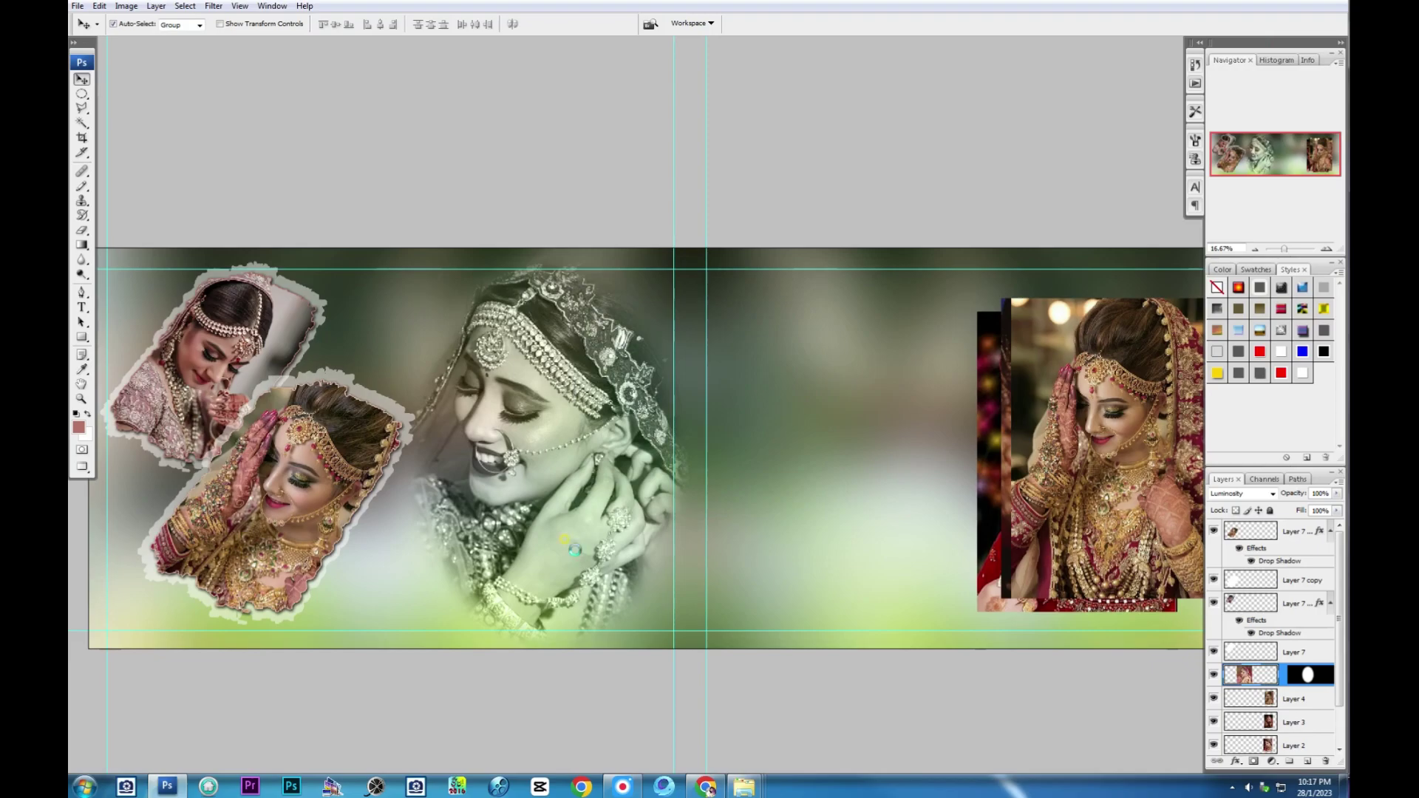
pyautogui.press('7')
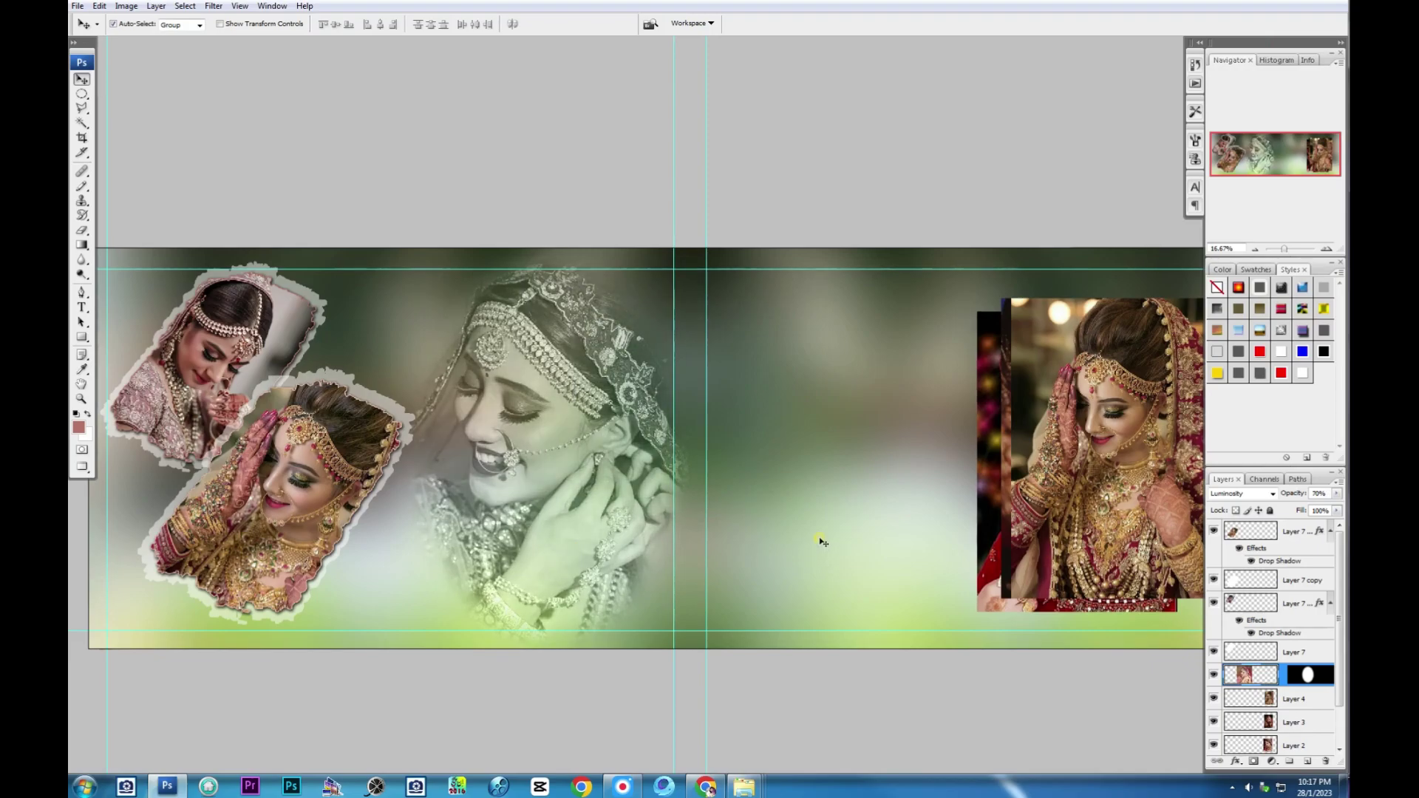
pyautogui.moveTo(638, 497); pyautogui.dragTo(623, 498)
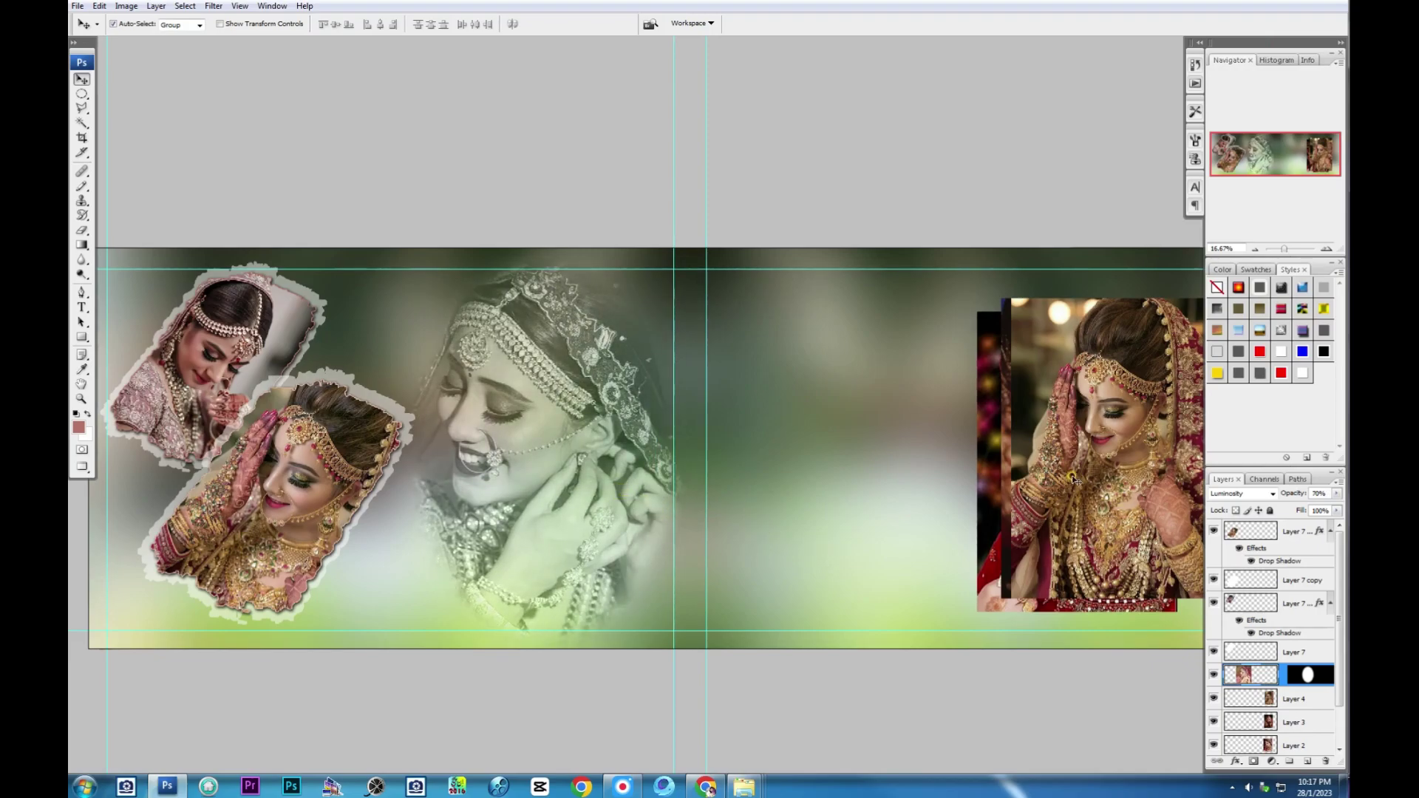
pyautogui.hscroll(5, 987, 453)
# Step: Move the dark photo left and red photo right, then duplicate the red one and fill it white
pyautogui.moveTo(805, 443); pyautogui.dragTo(576, 443)
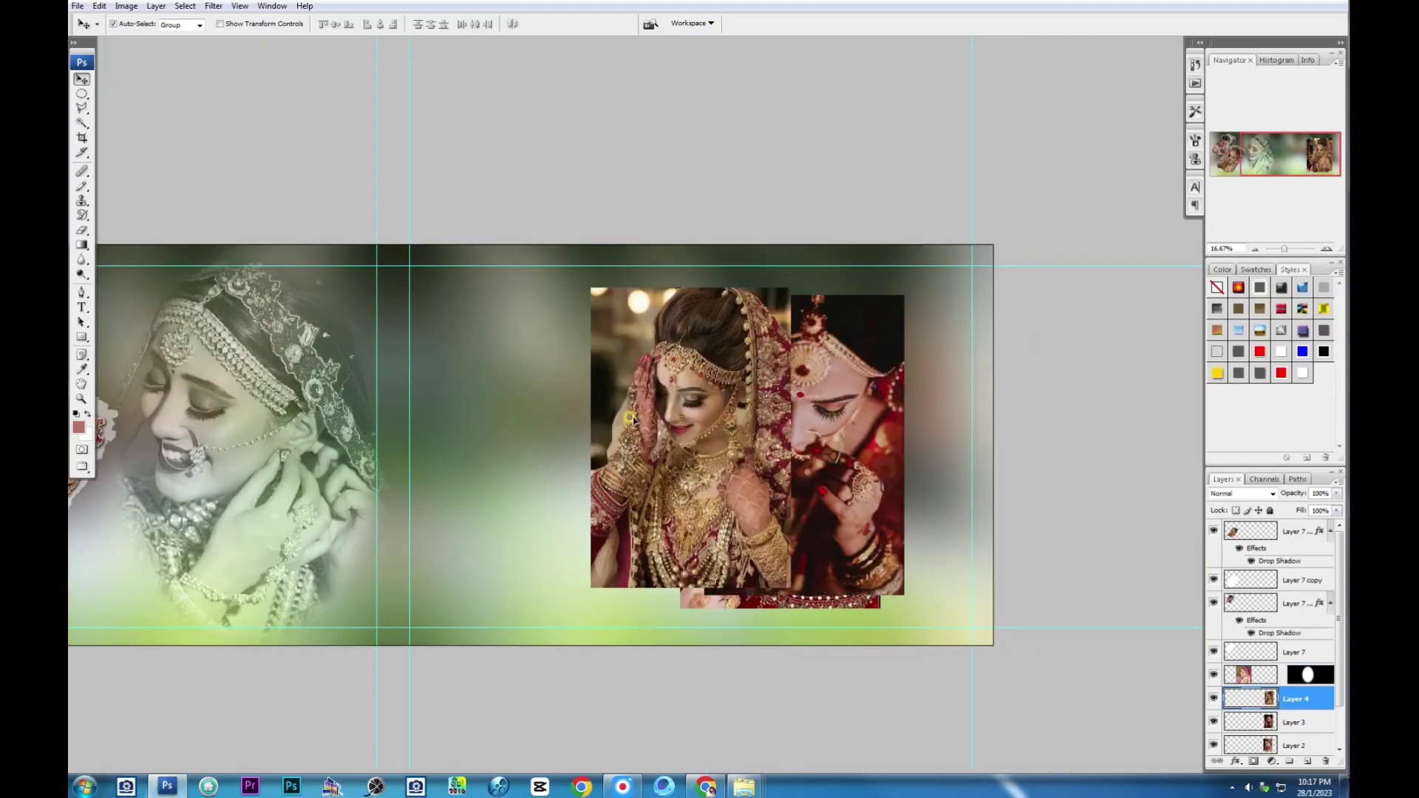
pyautogui.moveTo(840, 437)
pyautogui.mouseDown()
pyautogui.moveTo(616, 408)
pyautogui.moveTo(889, 446)
pyautogui.mouseUp()
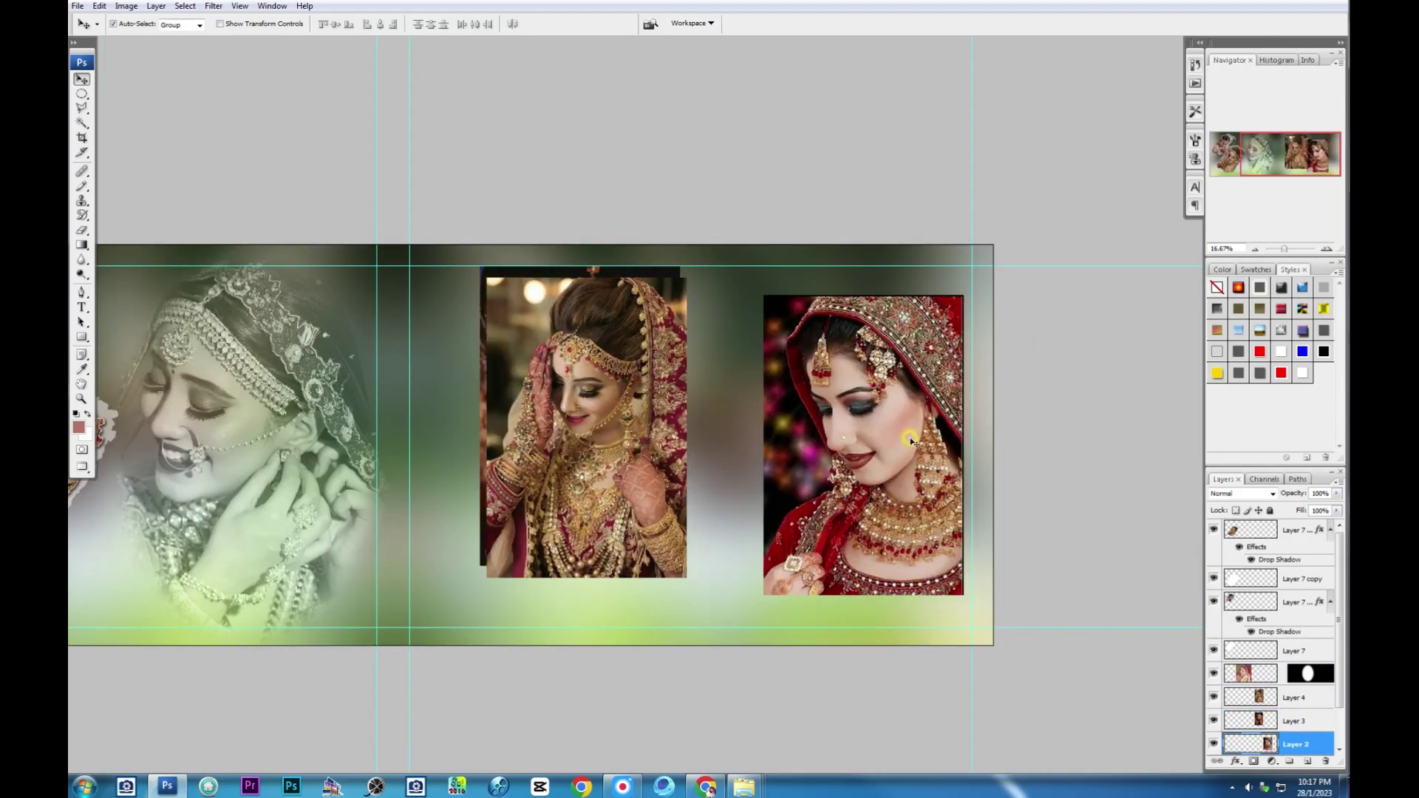
pyautogui.moveTo(828, 395); pyautogui.dragTo(586, 377)
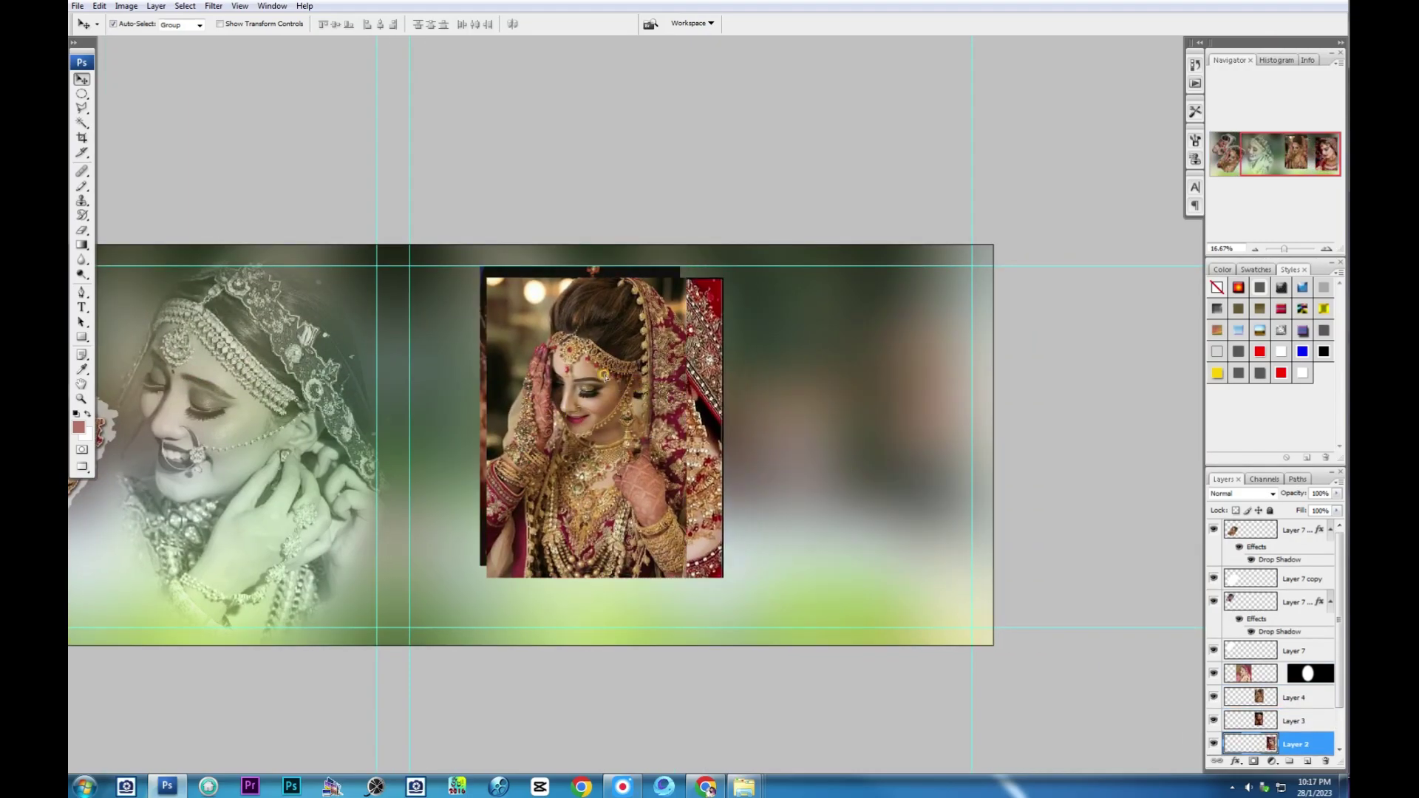
pyautogui.moveTo(684, 402); pyautogui.dragTo(914, 413)
pyautogui.keyDown('ctrl'); pyautogui.click(1245, 745); pyautogui.keyUp('ctrl')
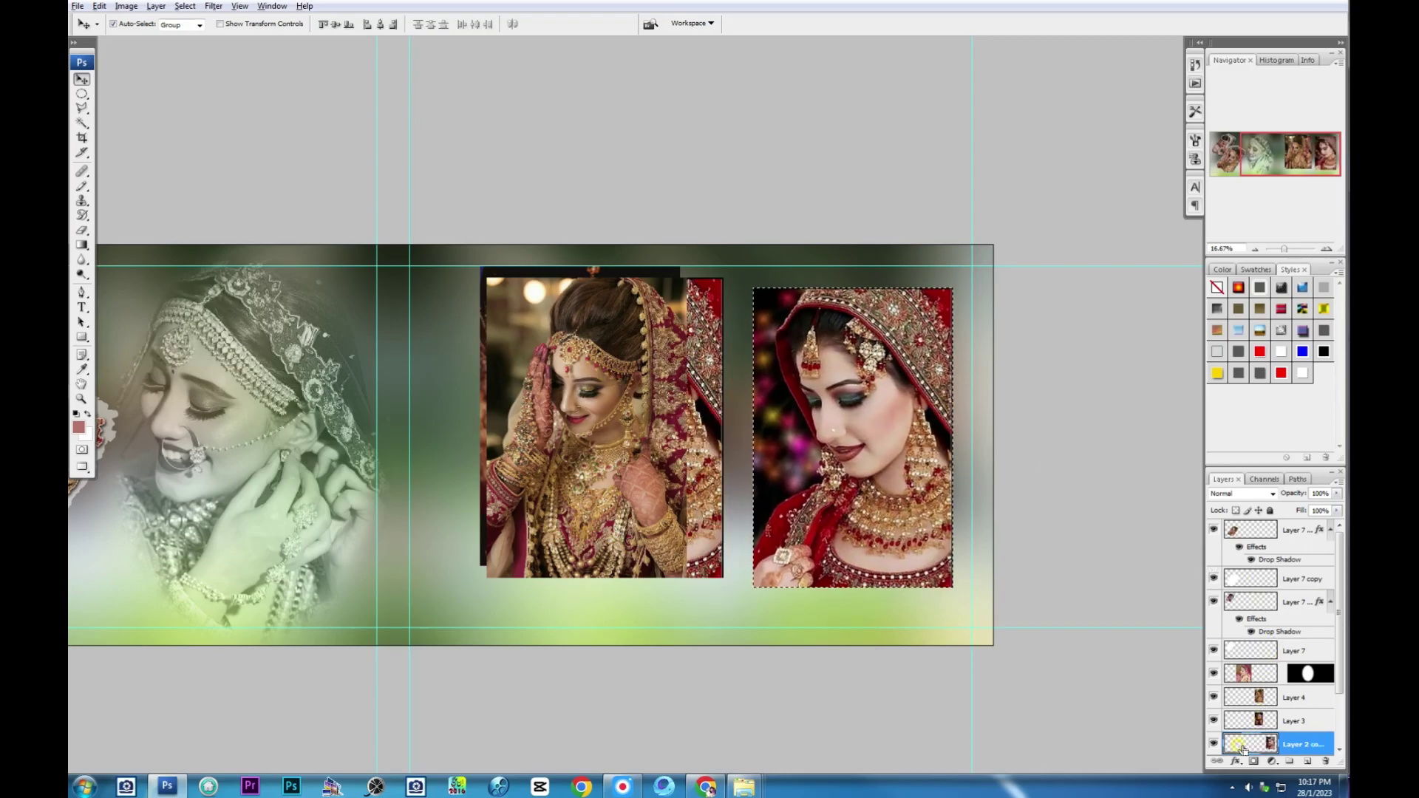
pyautogui.hotkey('ctrl', 'BackSpace')
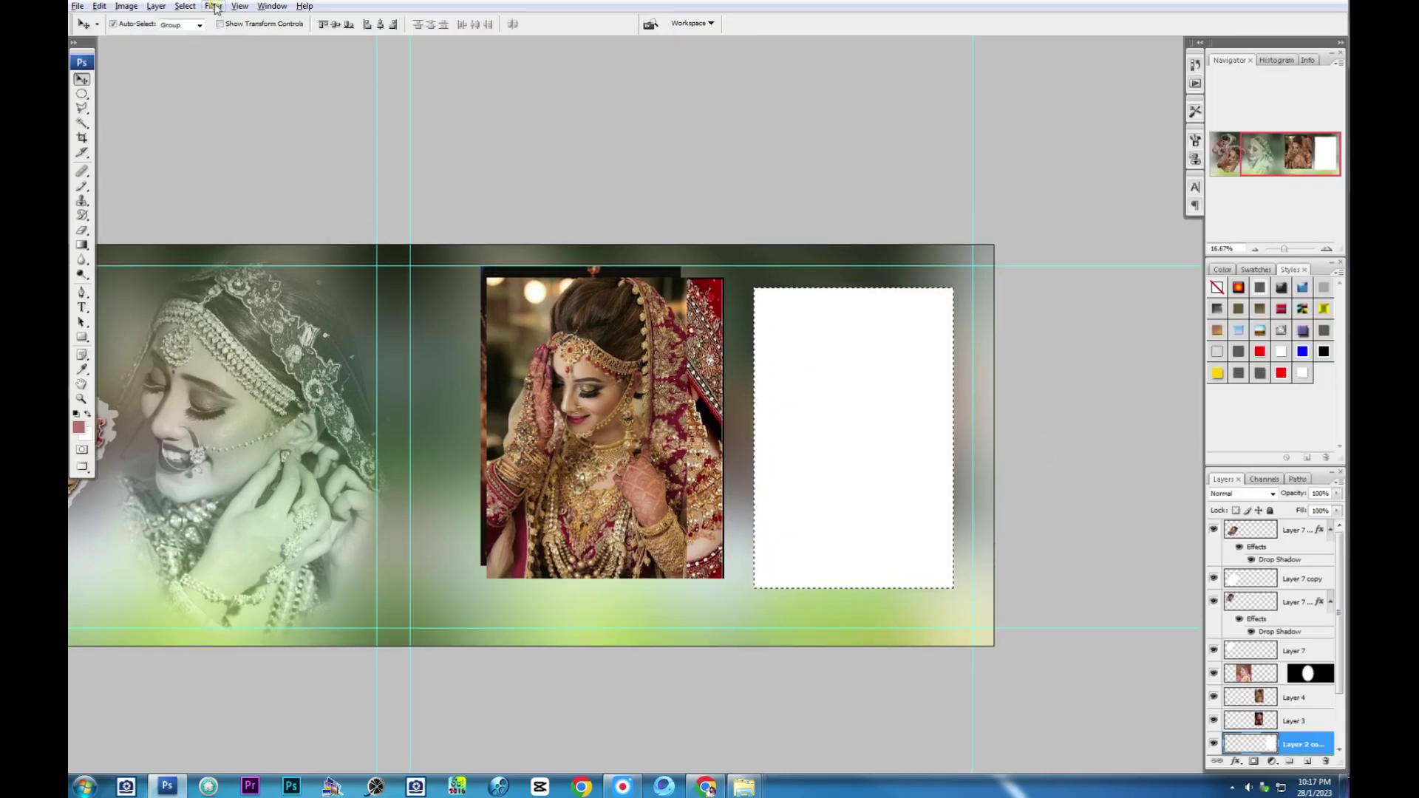
# Step: Apply the Filters Unlimited Edges, Square torn-edge filter to the white rectangle and deselect
pyautogui.click(213, 6)
pyautogui.click(410, 299)
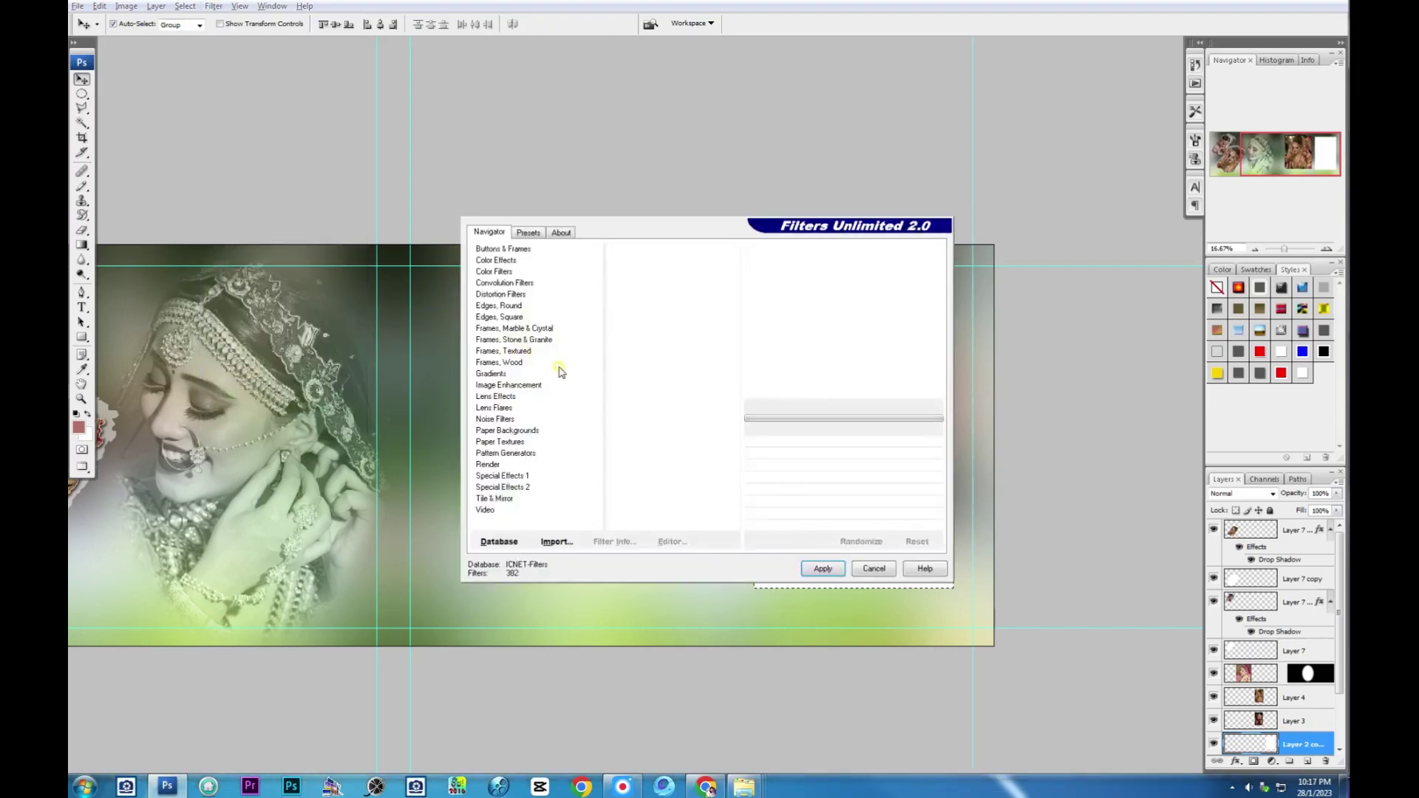
pyautogui.click(510, 317)
pyautogui.doubleClick(637, 353)
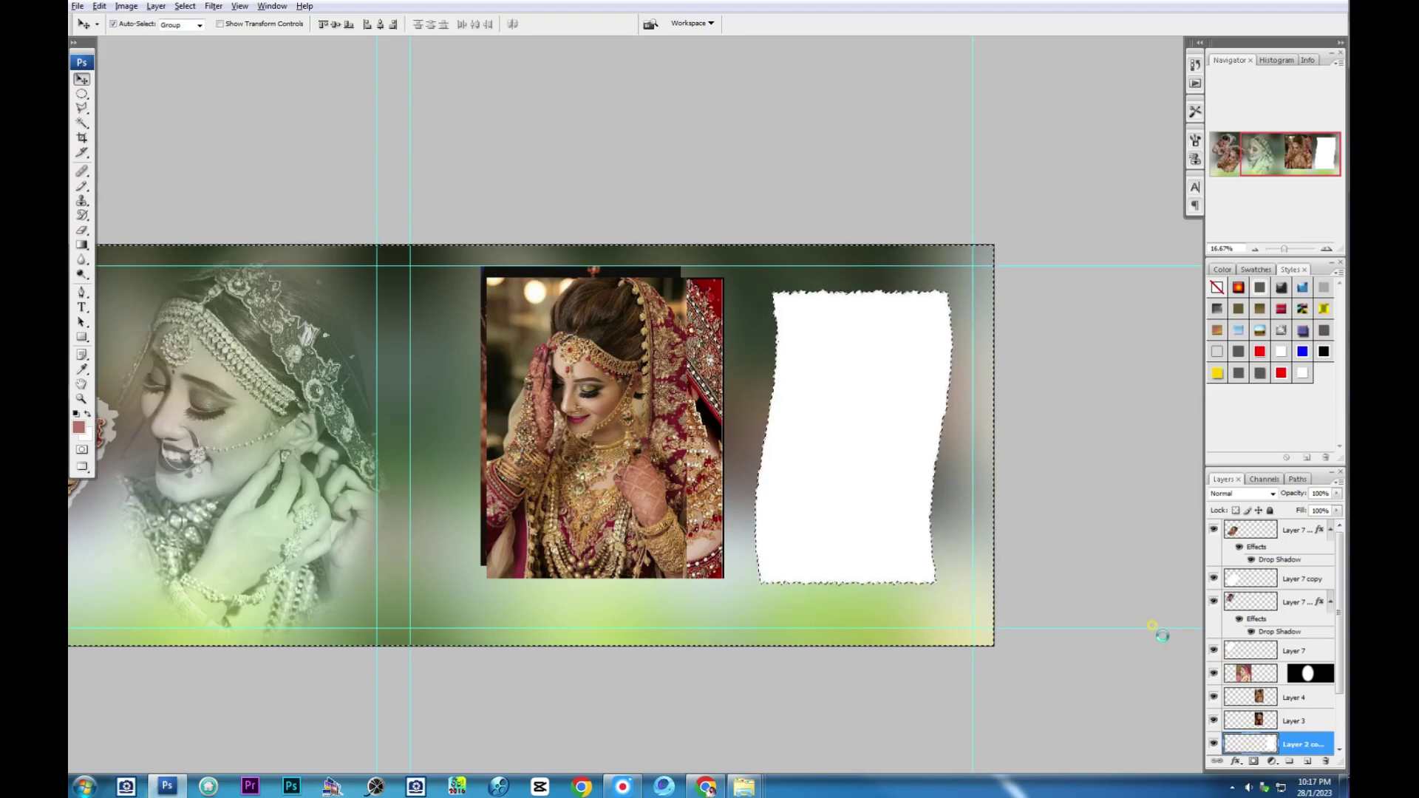
pyautogui.hotkey('ctrl', 'd')
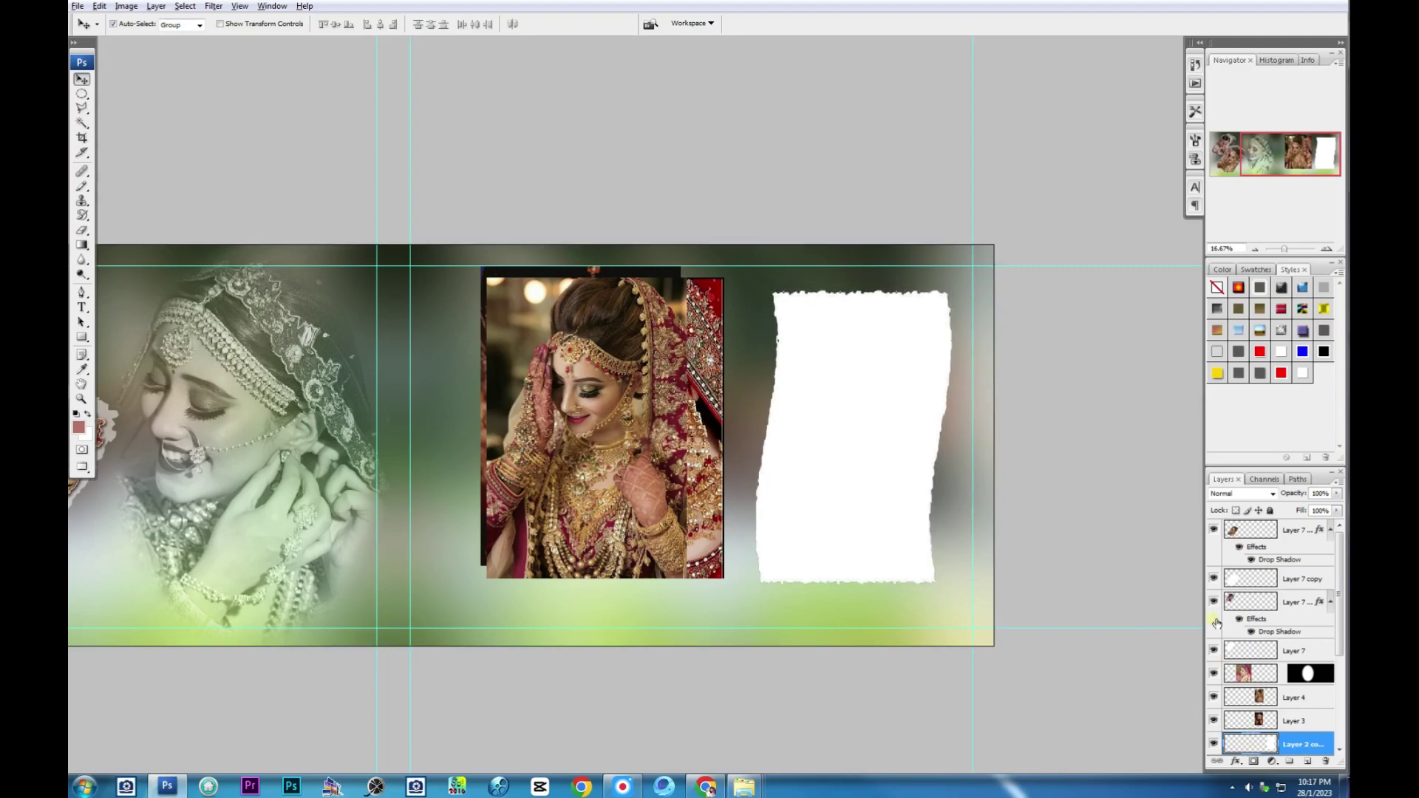
# Step: Merge the white paper copies into one layer, then move, tilt and shrink the torn paper
pyautogui.scroll(-5, 1216, 623)
pyautogui.keyDown('shift'); pyautogui.click(1247, 674); pyautogui.keyUp('shift')
pyautogui.hotkey('ctrl', 'e')
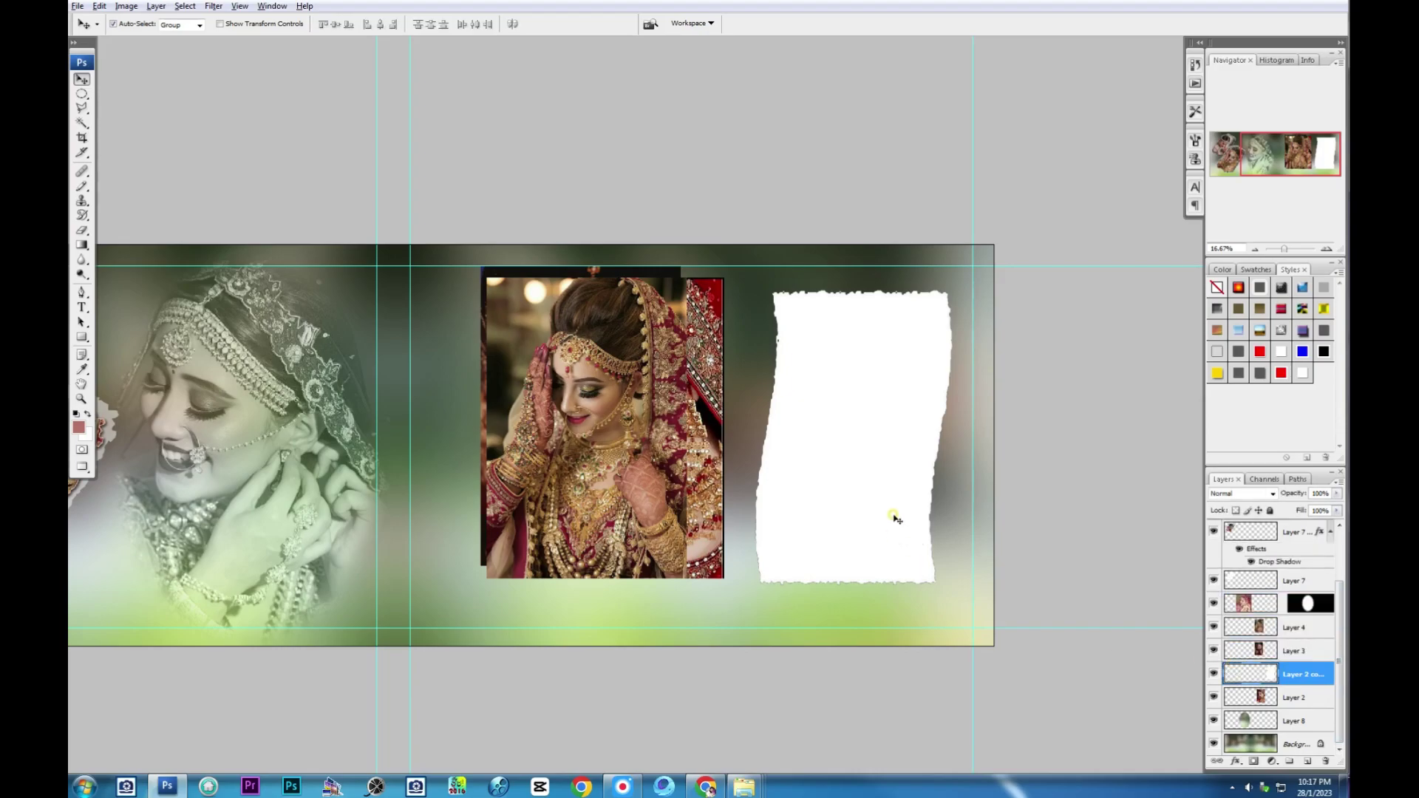
pyautogui.hotkey('ctrl', 't')
pyautogui.moveTo(913, 484); pyautogui.dragTo(933, 465)
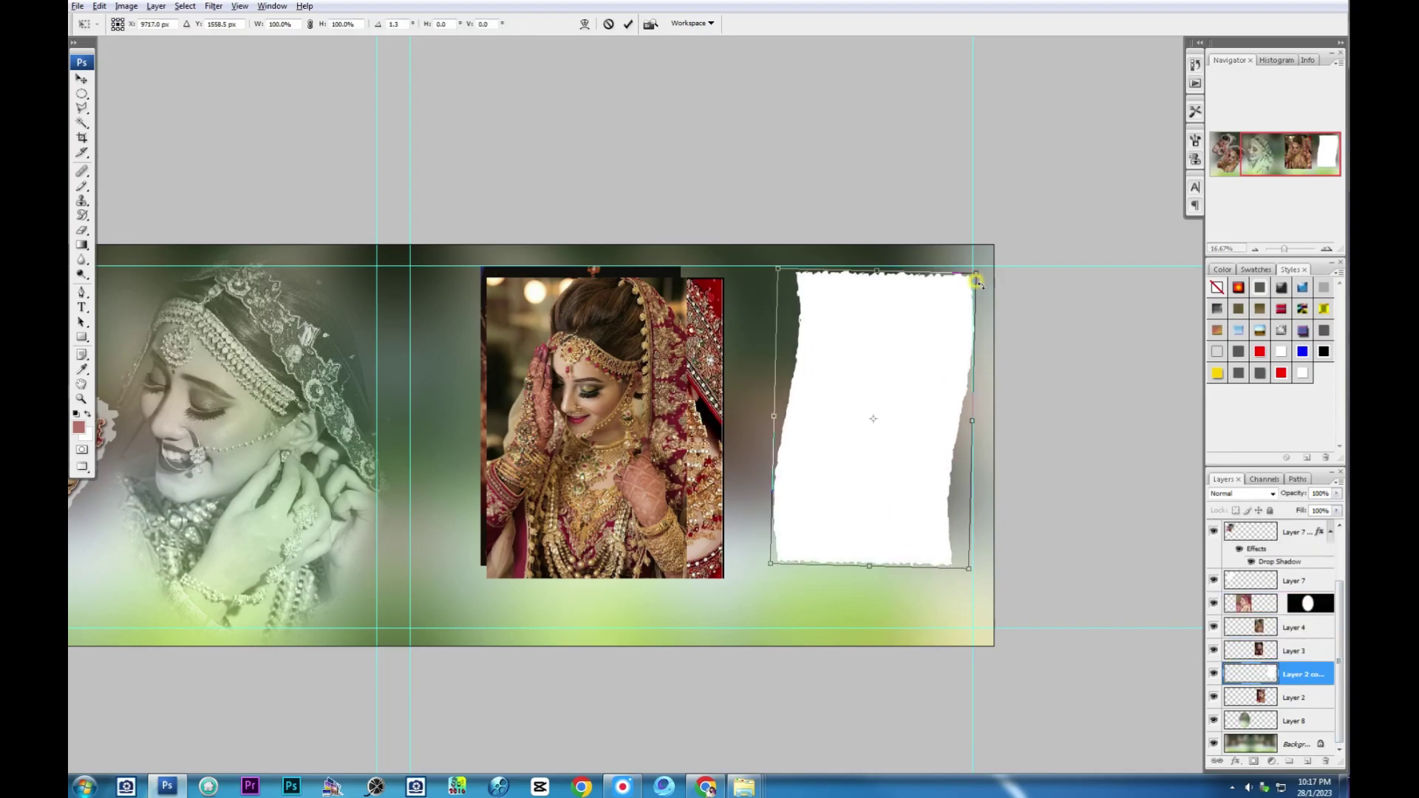
pyautogui.moveTo(979, 278)
pyautogui.mouseDown()
pyautogui.moveTo(994, 294)
pyautogui.moveTo(931, 363)
pyautogui.moveTo(949, 482)
pyautogui.moveTo(959, 450)
pyautogui.mouseUp()
pyautogui.press('Return')
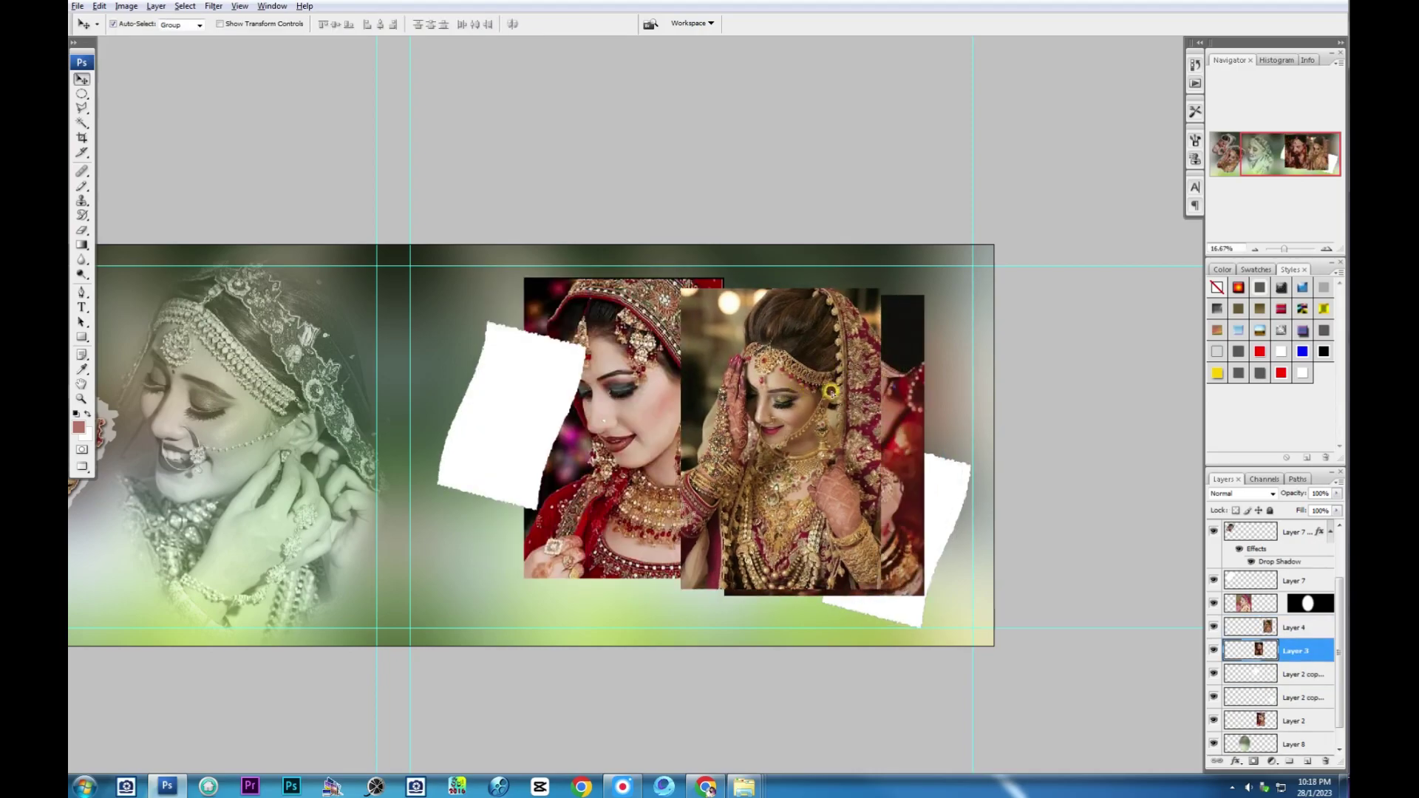
# Step: Place a torn-paper copy left of centre, then flip, rotate and enlarge the white paper shape
pyautogui.moveTo(626, 395); pyautogui.dragTo(832, 377)
pyautogui.click(545, 380)
pyautogui.hotkey('ctrl', 't')
pyautogui.rightClick(544, 383)
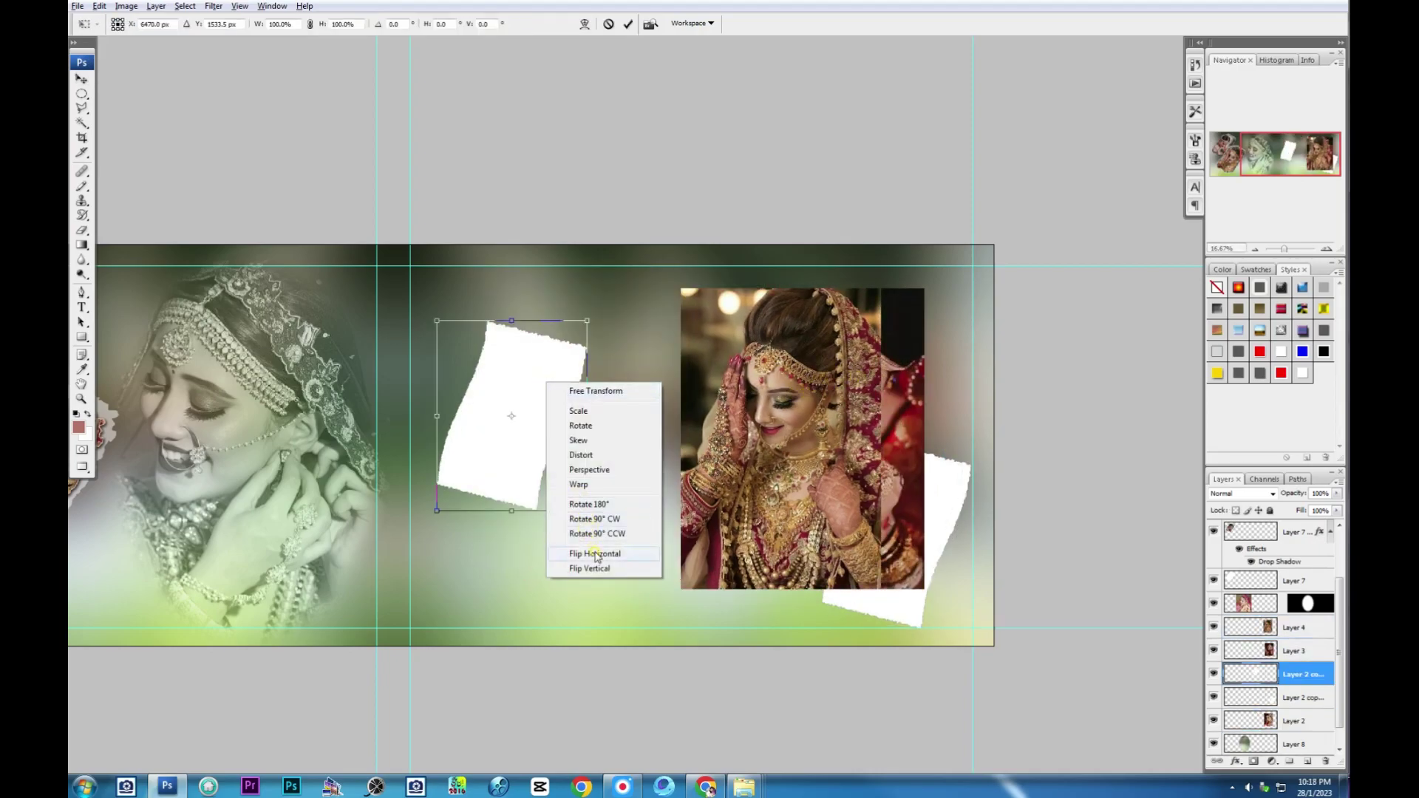
pyautogui.click(573, 570)
pyautogui.moveTo(637, 447); pyautogui.dragTo(665, 421)
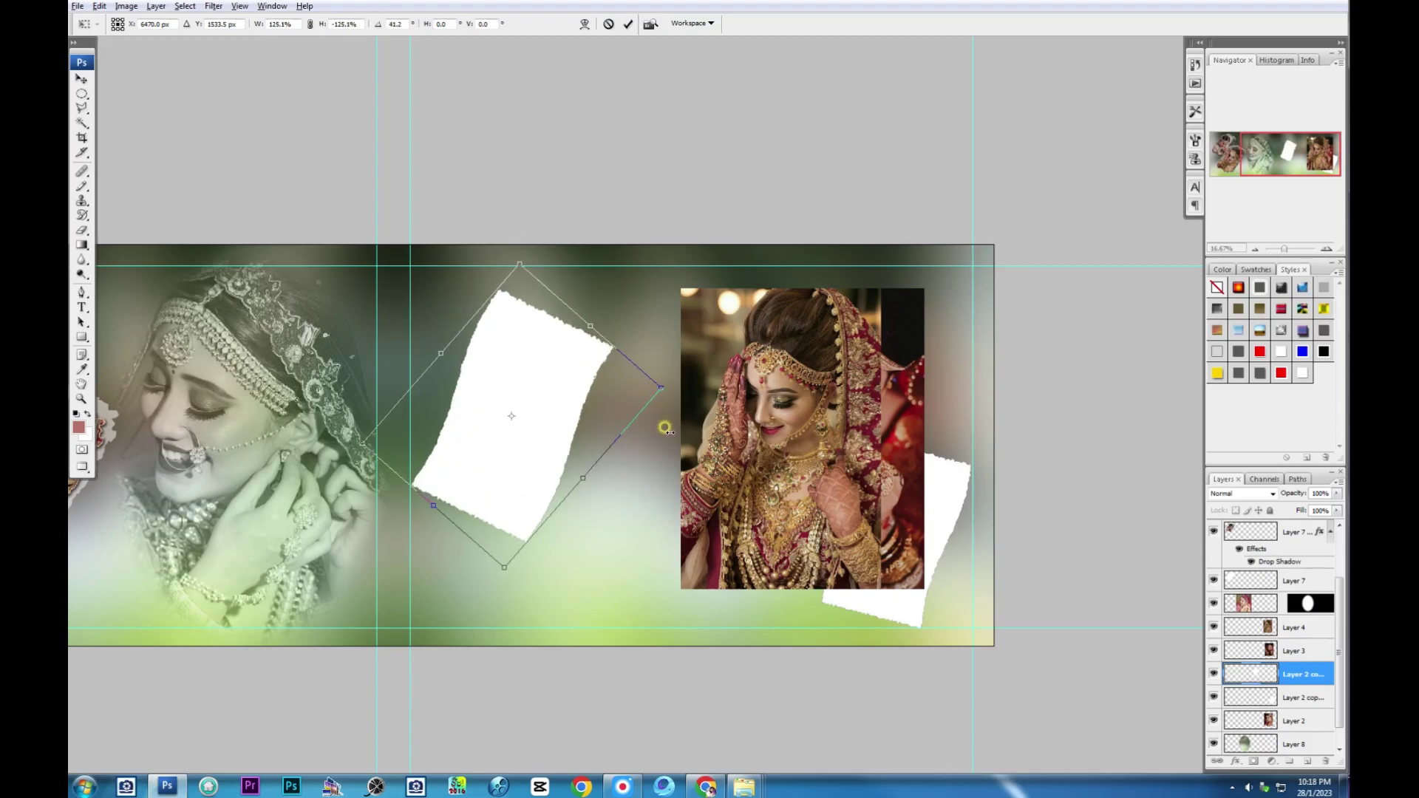
pyautogui.moveTo(577, 408); pyautogui.dragTo(573, 389)
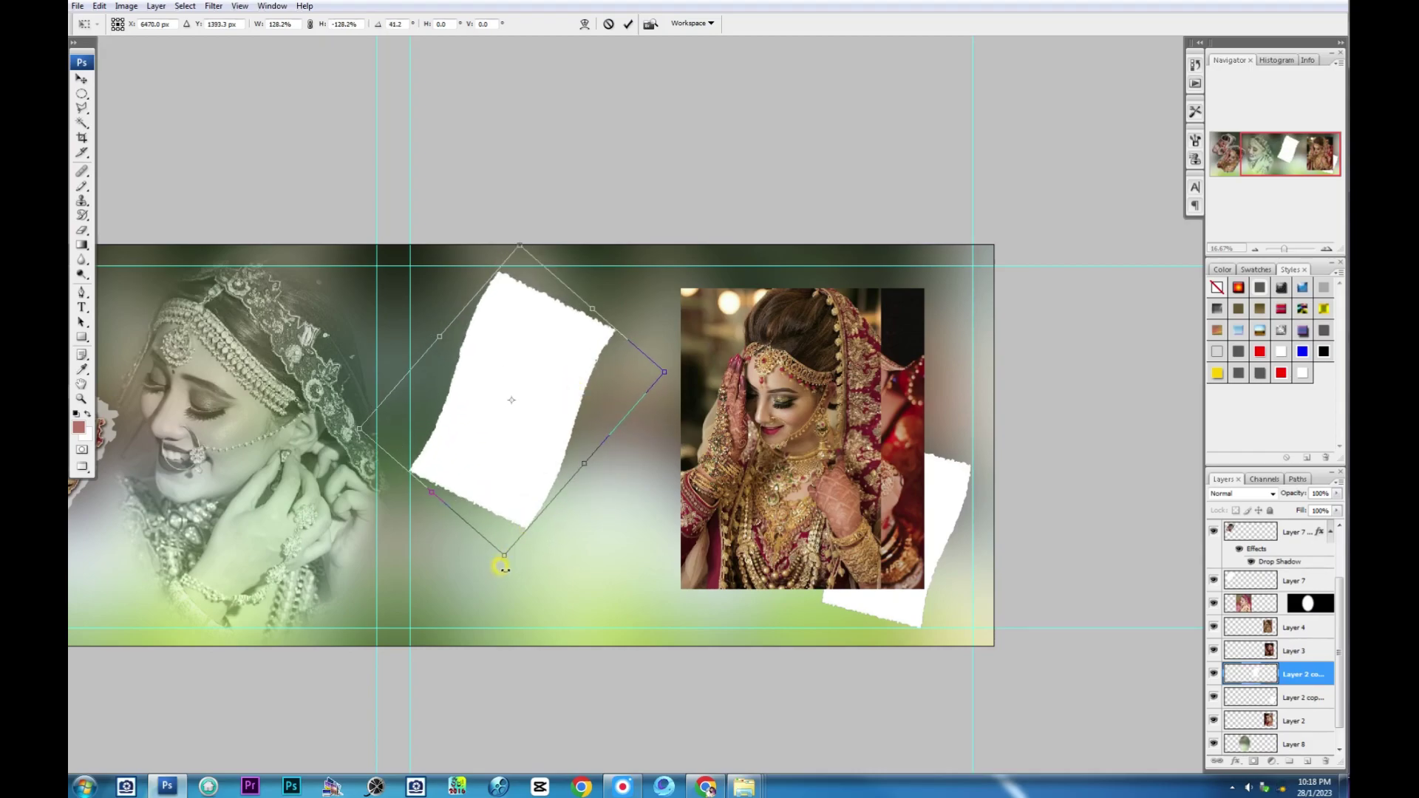
pyautogui.moveTo(503, 552); pyautogui.dragTo(510, 560)
pyautogui.moveTo(530, 471); pyautogui.dragTo(539, 467)
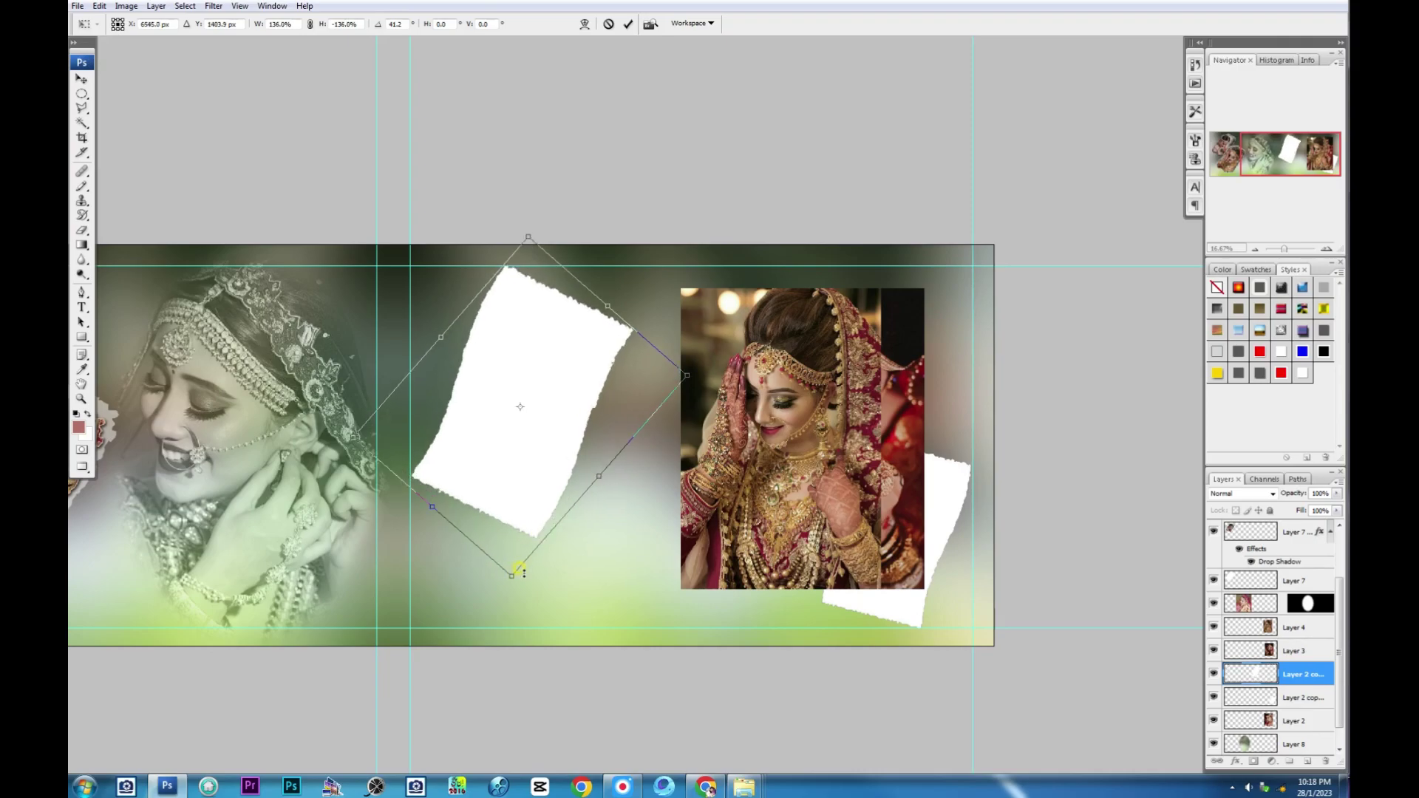
pyautogui.moveTo(516, 555); pyautogui.dragTo(517, 581)
pyautogui.press('Return')
# Step: Delete the right-hand bride photo and paste one into the paper shape, tilted about 16 degrees
pyautogui.click(840, 490)
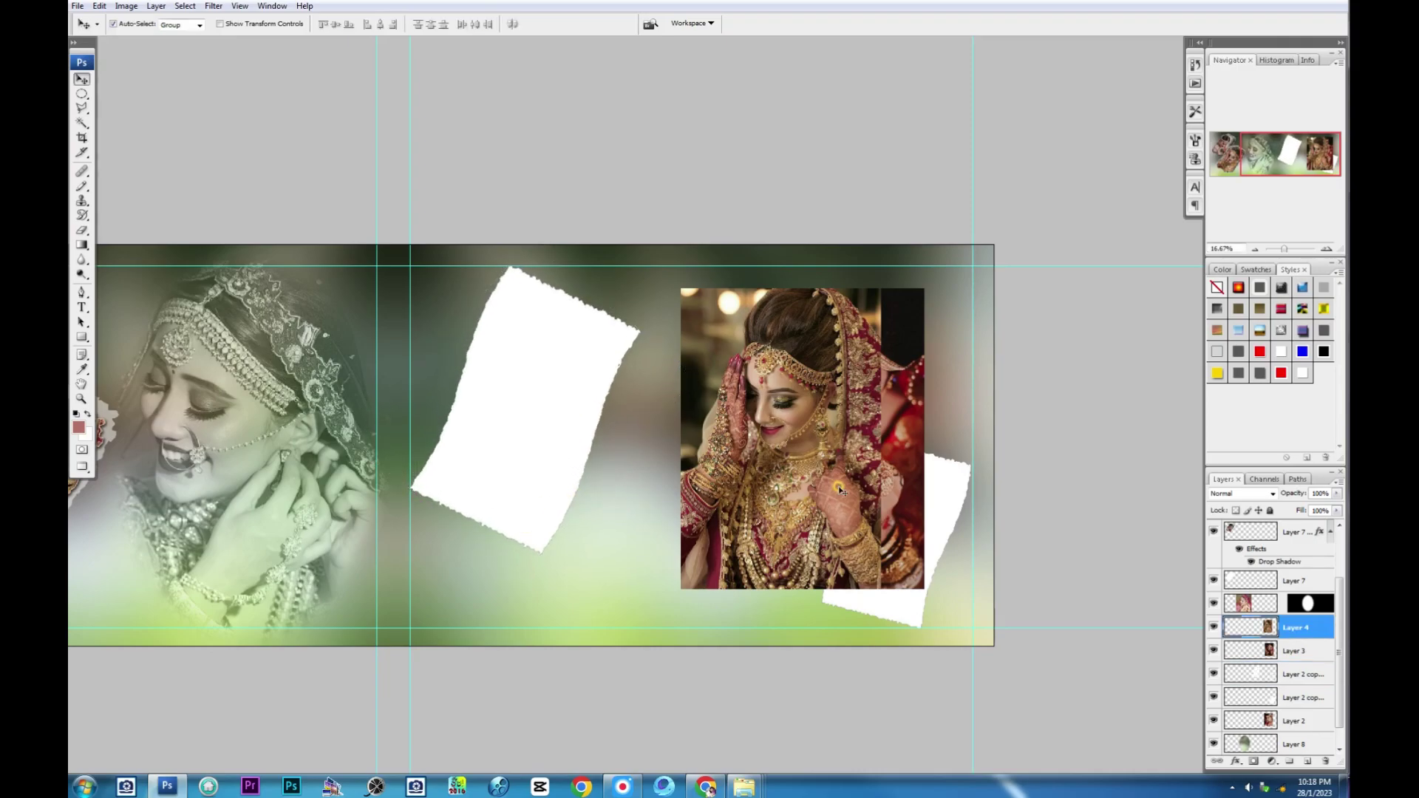
pyautogui.moveTo(1259, 624); pyautogui.dragTo(1270, 705)
pyautogui.click(468, 311)
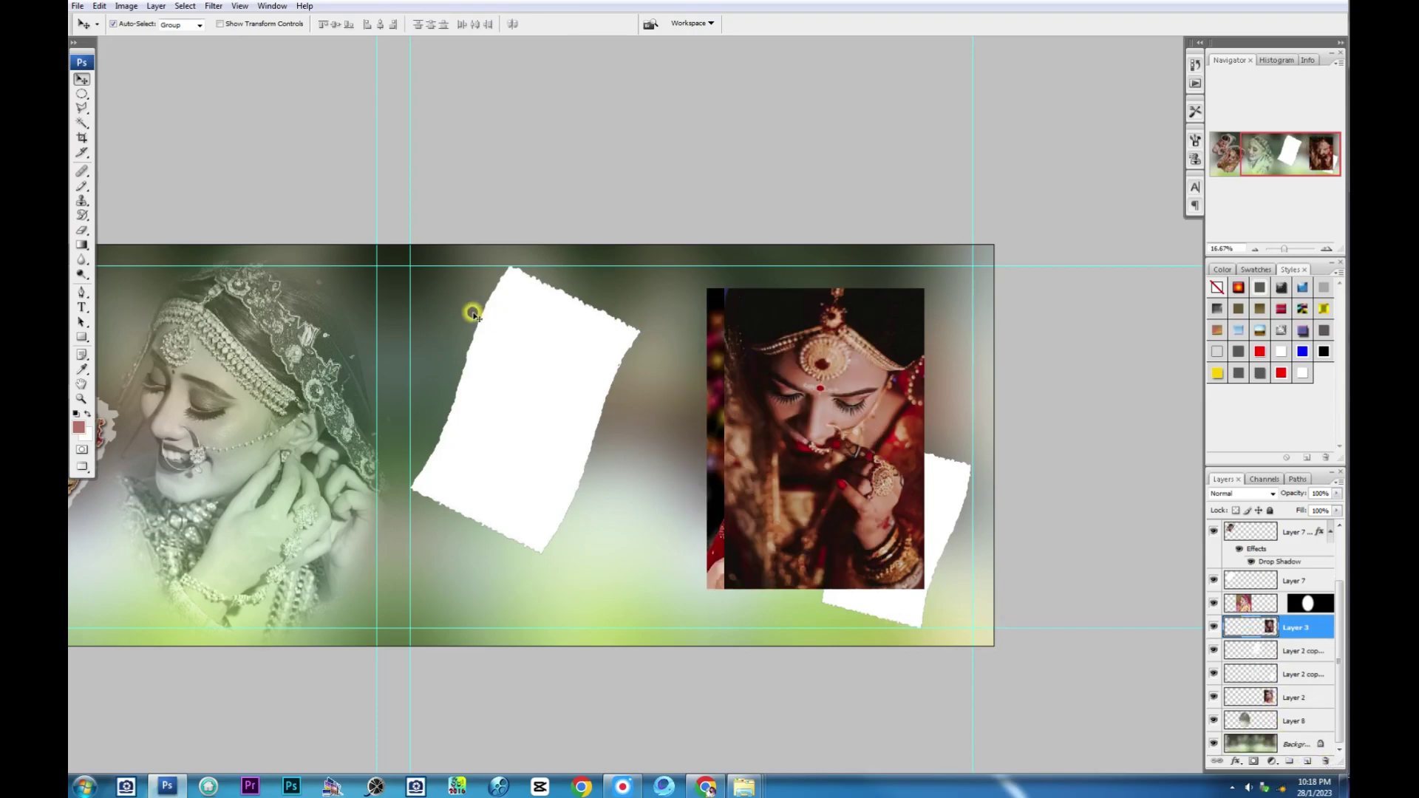
pyautogui.hotkey('ctrl', 'shift', 'v')
pyautogui.hotkey('ctrl', 't')
pyautogui.moveTo(751, 403); pyautogui.dragTo(687, 372)
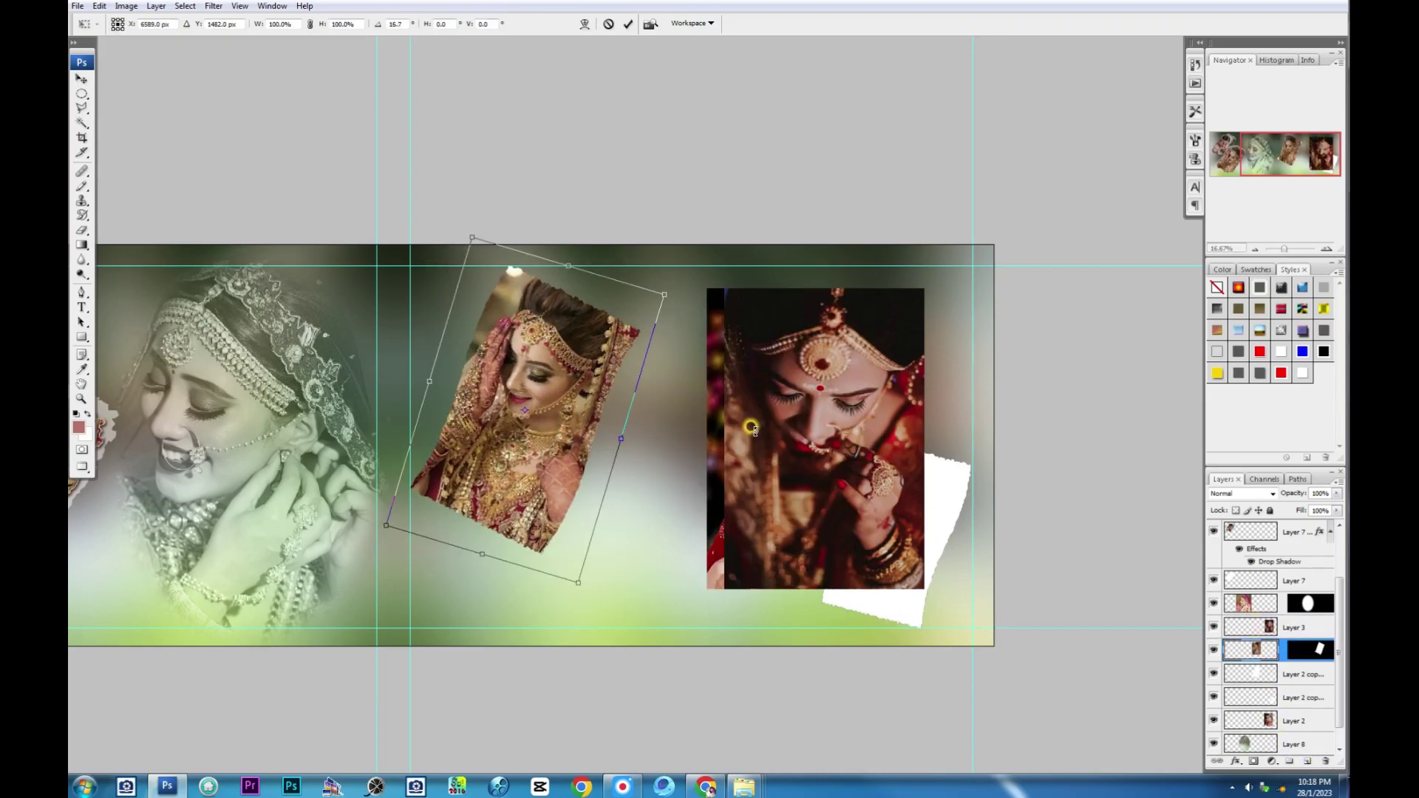
pyautogui.moveTo(677, 468); pyautogui.dragTo(606, 513)
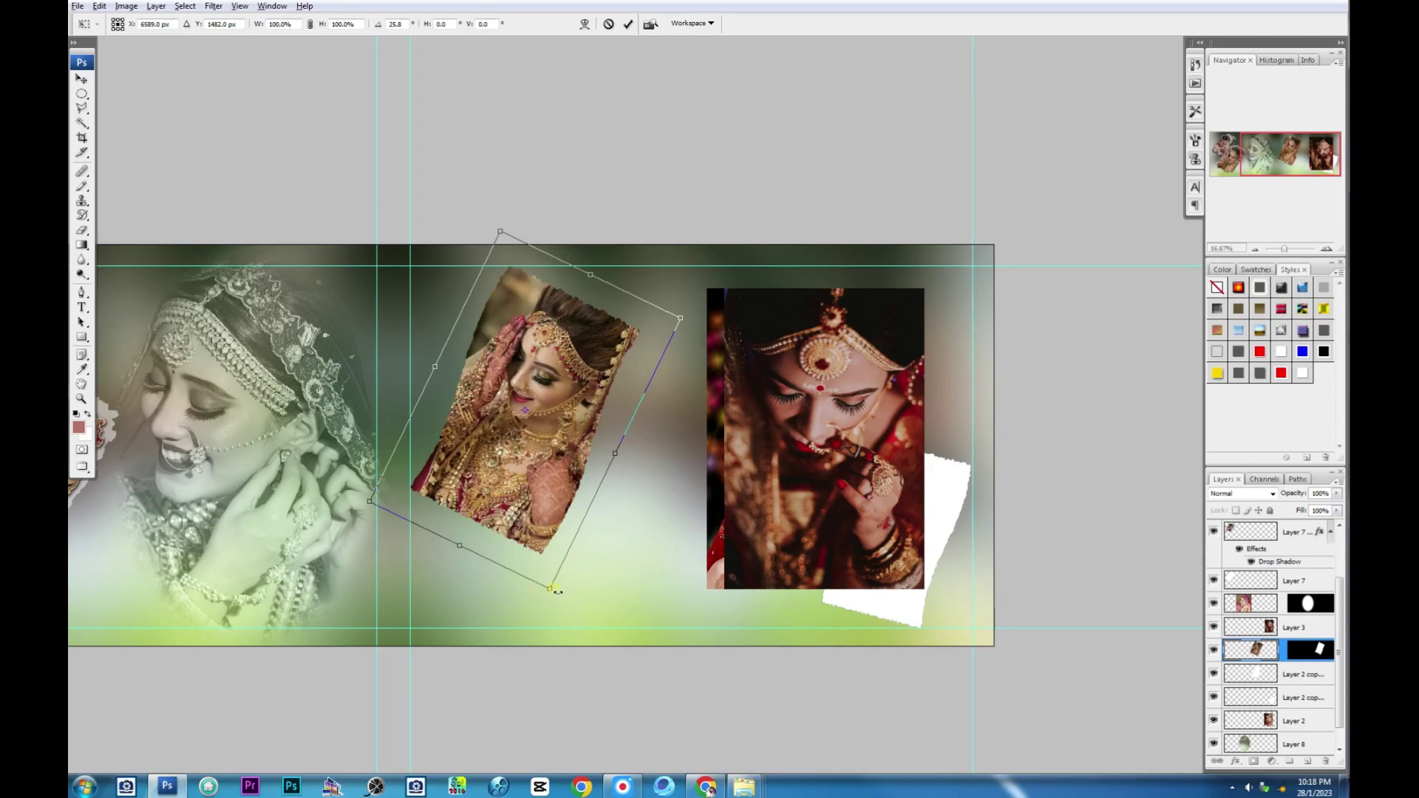
pyautogui.moveTo(557, 591); pyautogui.dragTo(555, 571)
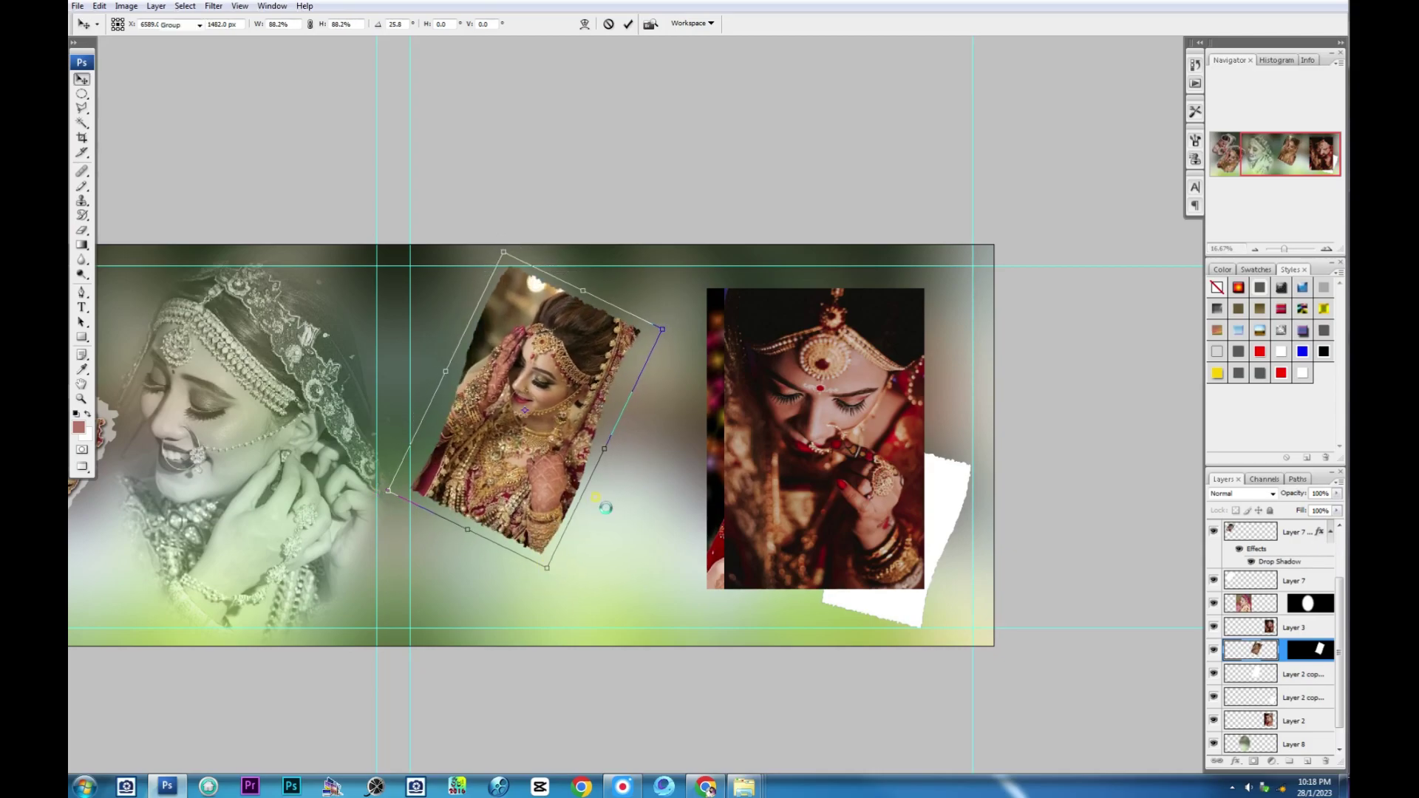
pyautogui.press('Return')
# Step: Edge the pasted photo with an 8 px white stroke and move the dark bride photo left
pyautogui.hotkey('alt', 'e')
pyautogui.press('s')
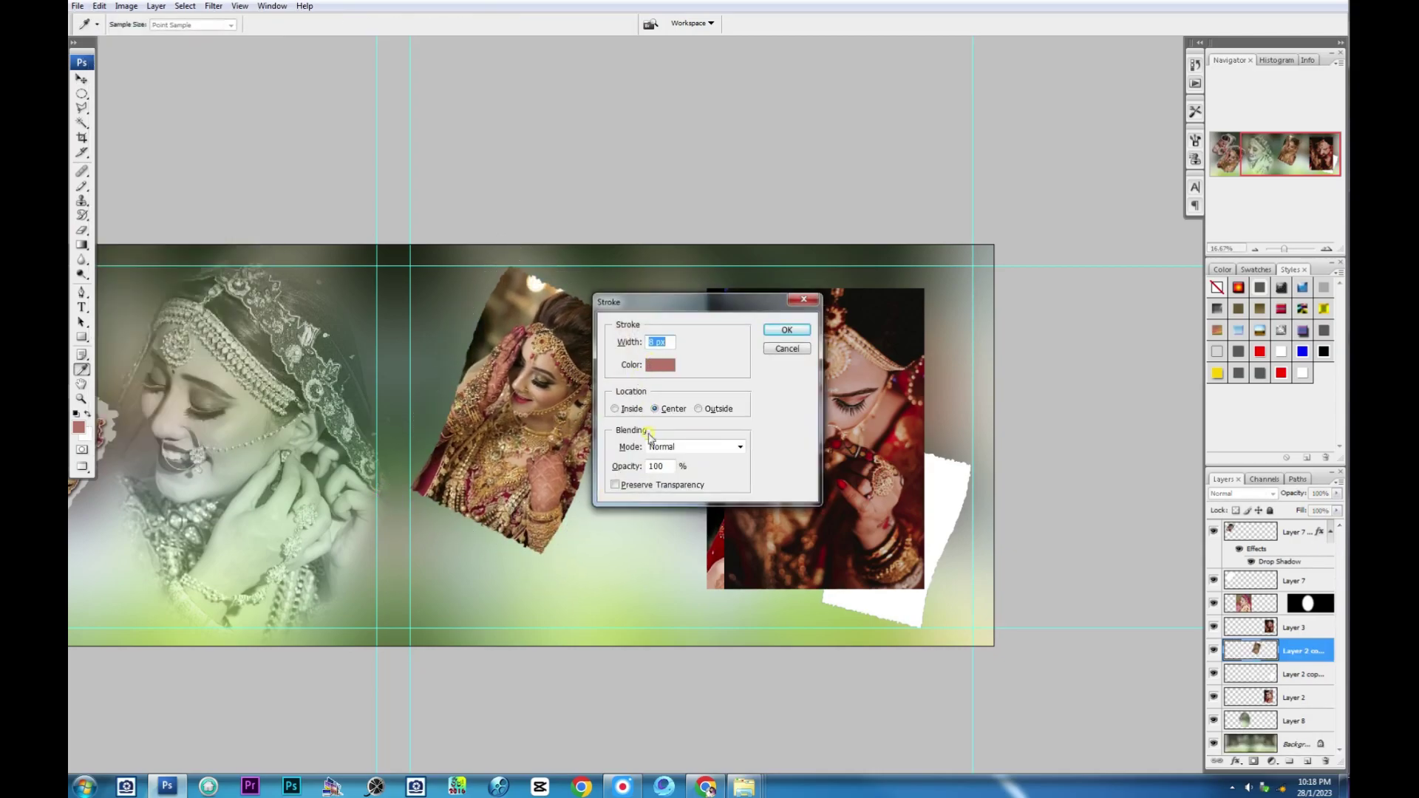
pyautogui.click(660, 364)
pyautogui.click(541, 349)
pyautogui.click(840, 335)
pyautogui.click(787, 329)
pyautogui.press('v')
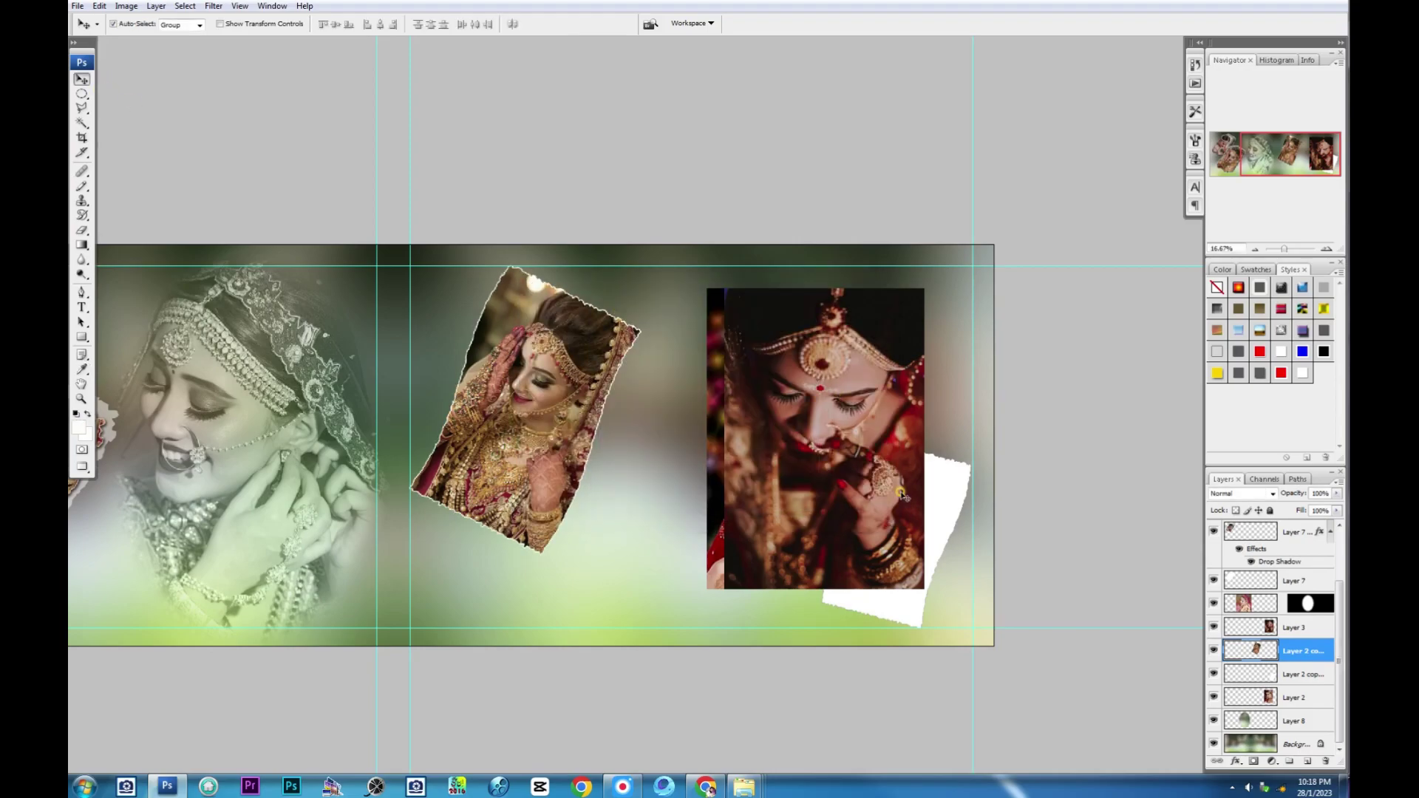
pyautogui.moveTo(903, 496); pyautogui.dragTo(637, 463)
pyautogui.click(853, 454)
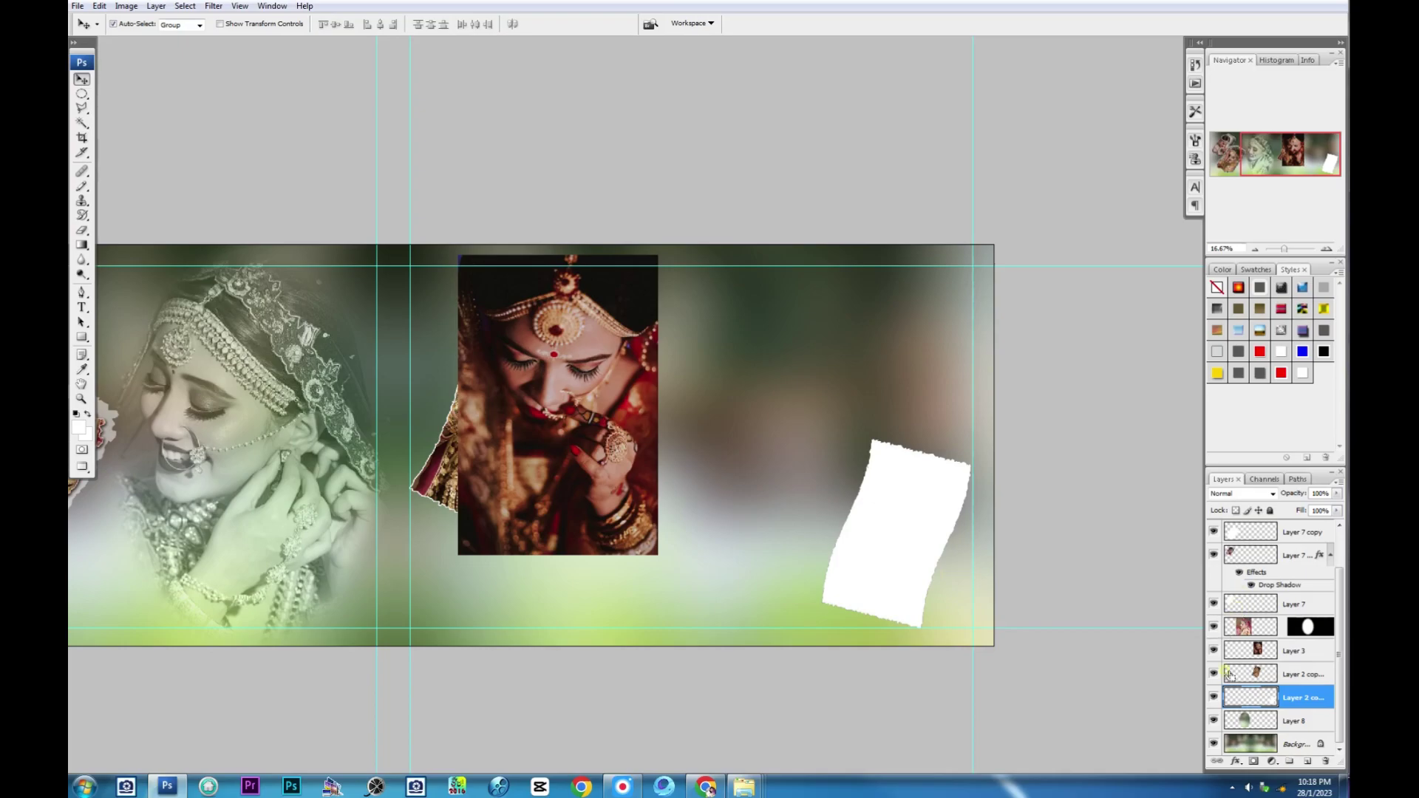
# Step: Paste a bride photo into the right torn-paper shape and tilt it to match
pyautogui.hotkey('ctrl', 'shift', 'v')
pyautogui.hotkey('ctrl', 't')
pyautogui.moveTo(893, 343)
pyautogui.mouseDown()
pyautogui.moveTo(982, 324)
pyautogui.moveTo(1020, 412)
pyautogui.moveTo(976, 441)
pyautogui.moveTo(976, 459)
pyautogui.mouseUp()
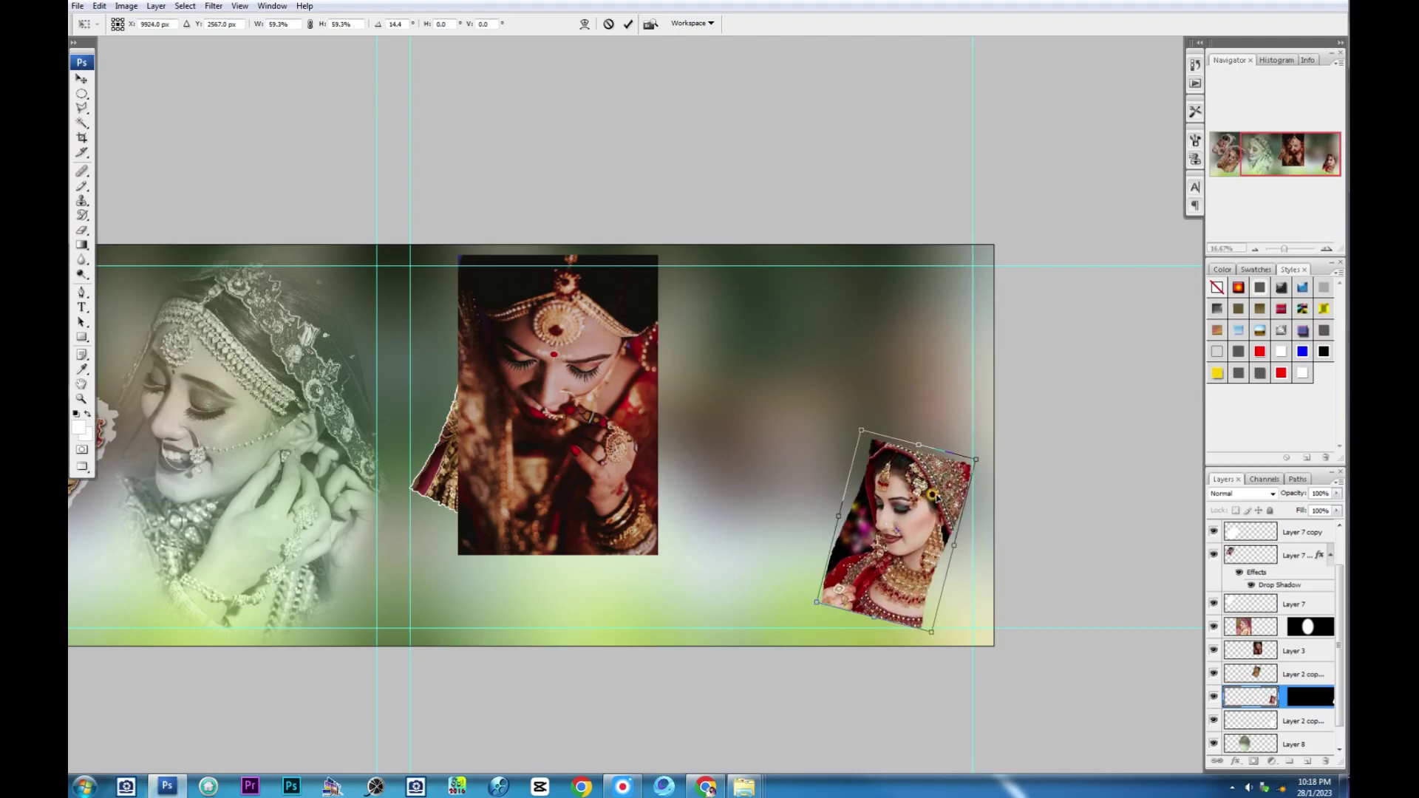
pyautogui.press('Return')
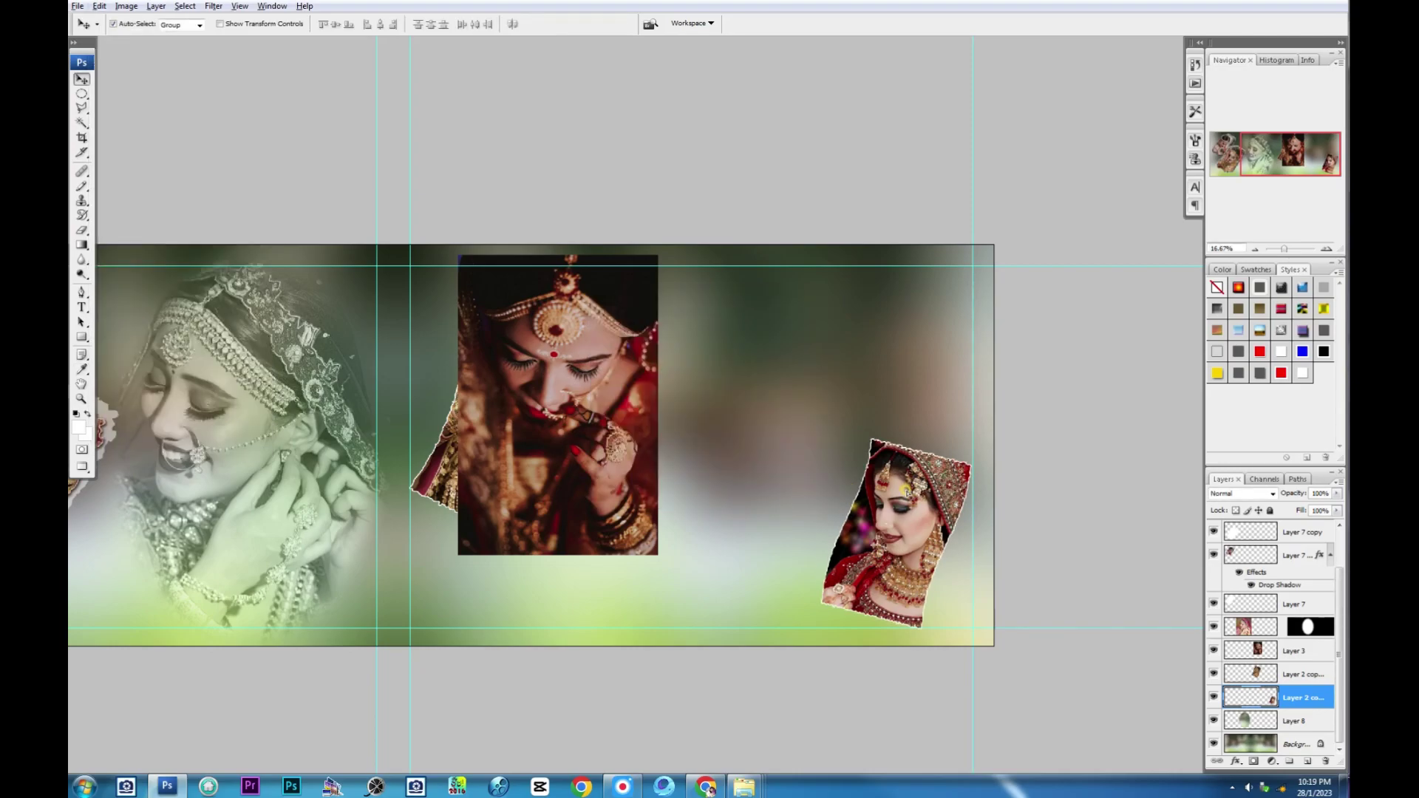
# Step: Add an offset 50%-opacity copy behind the small photo and give the front photo a drop shadow
pyautogui.keyDown('alt'); pyautogui.moveTo(905, 491); pyautogui.dragTo(914, 501); pyautogui.keyUp('alt')
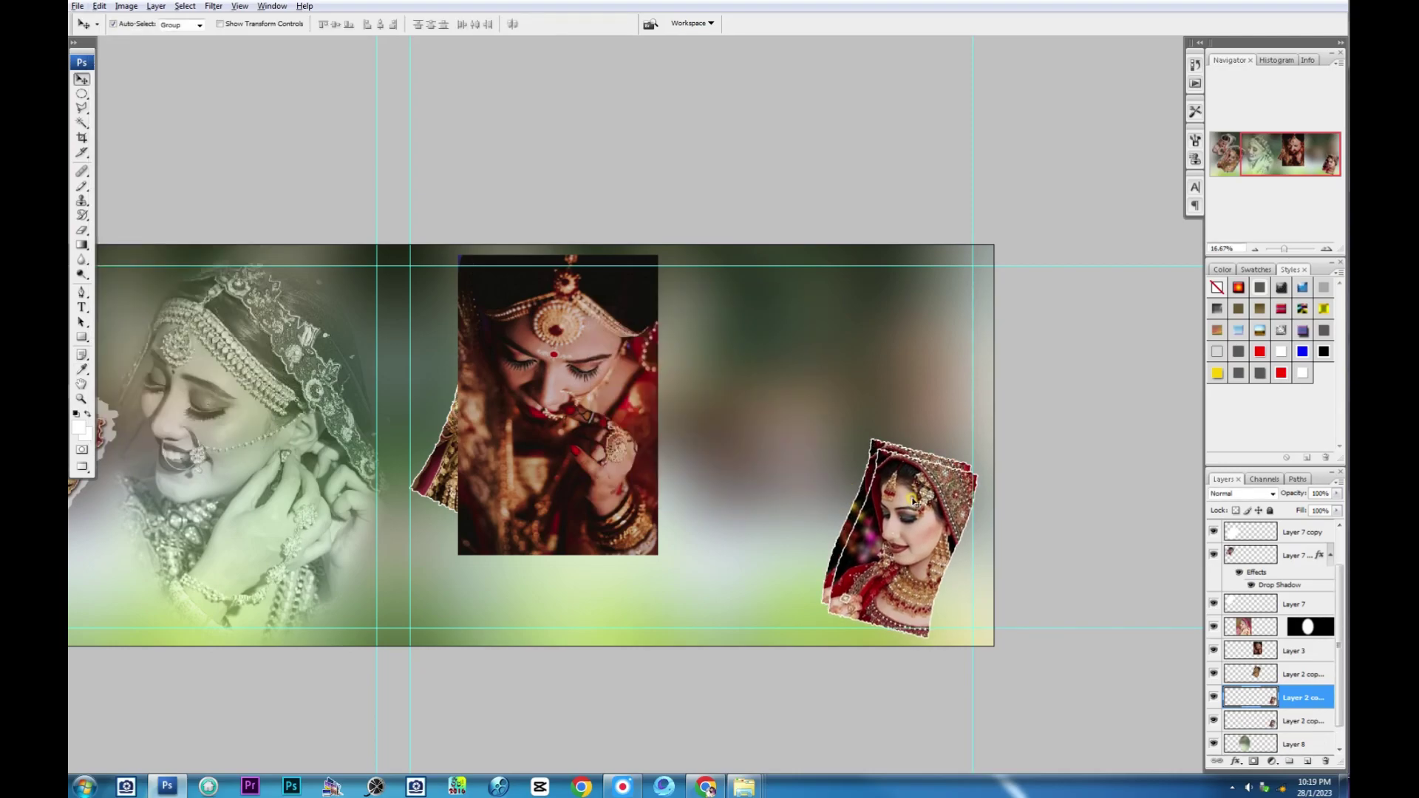
pyautogui.hotkey('ctrl', '[')
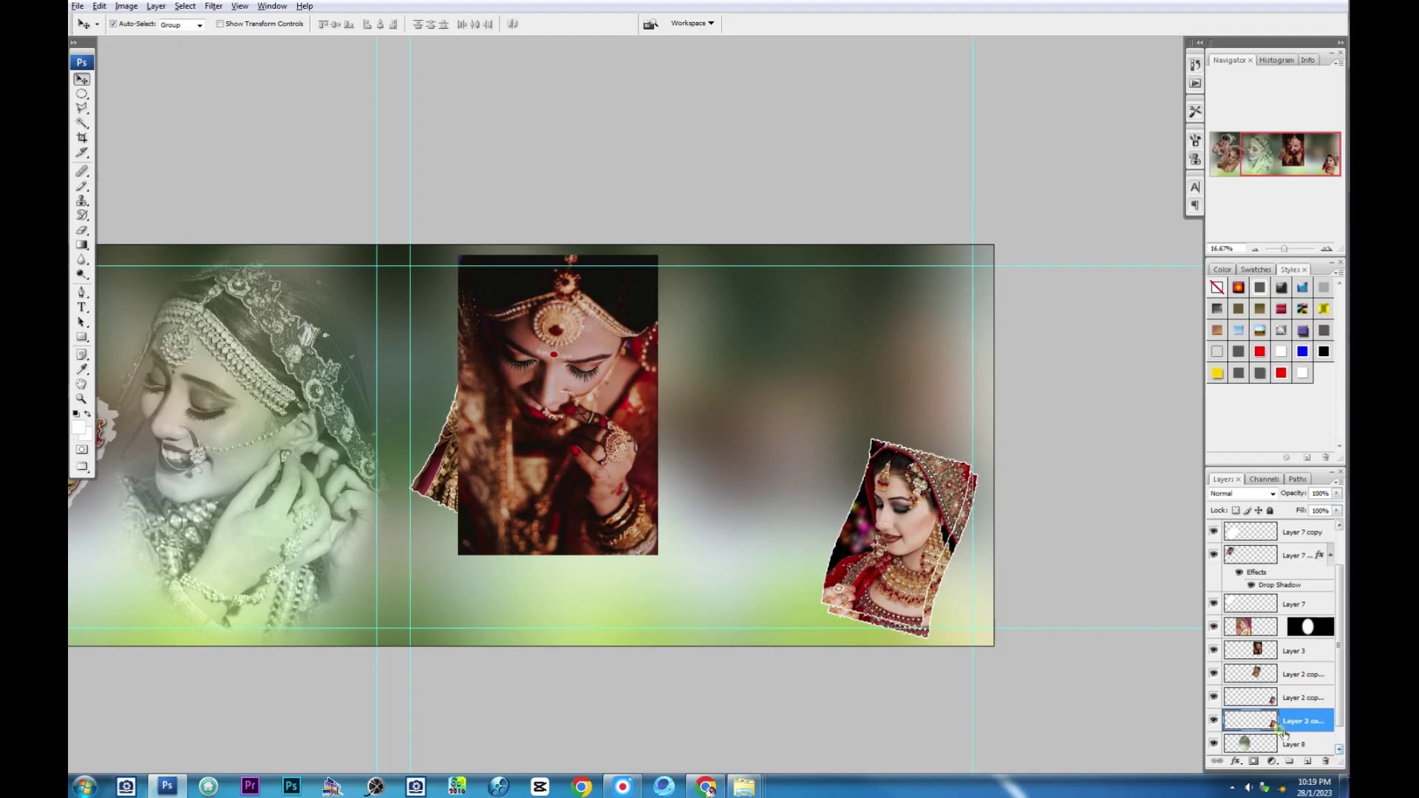
pyautogui.press('5')
pyautogui.click(1266, 674)
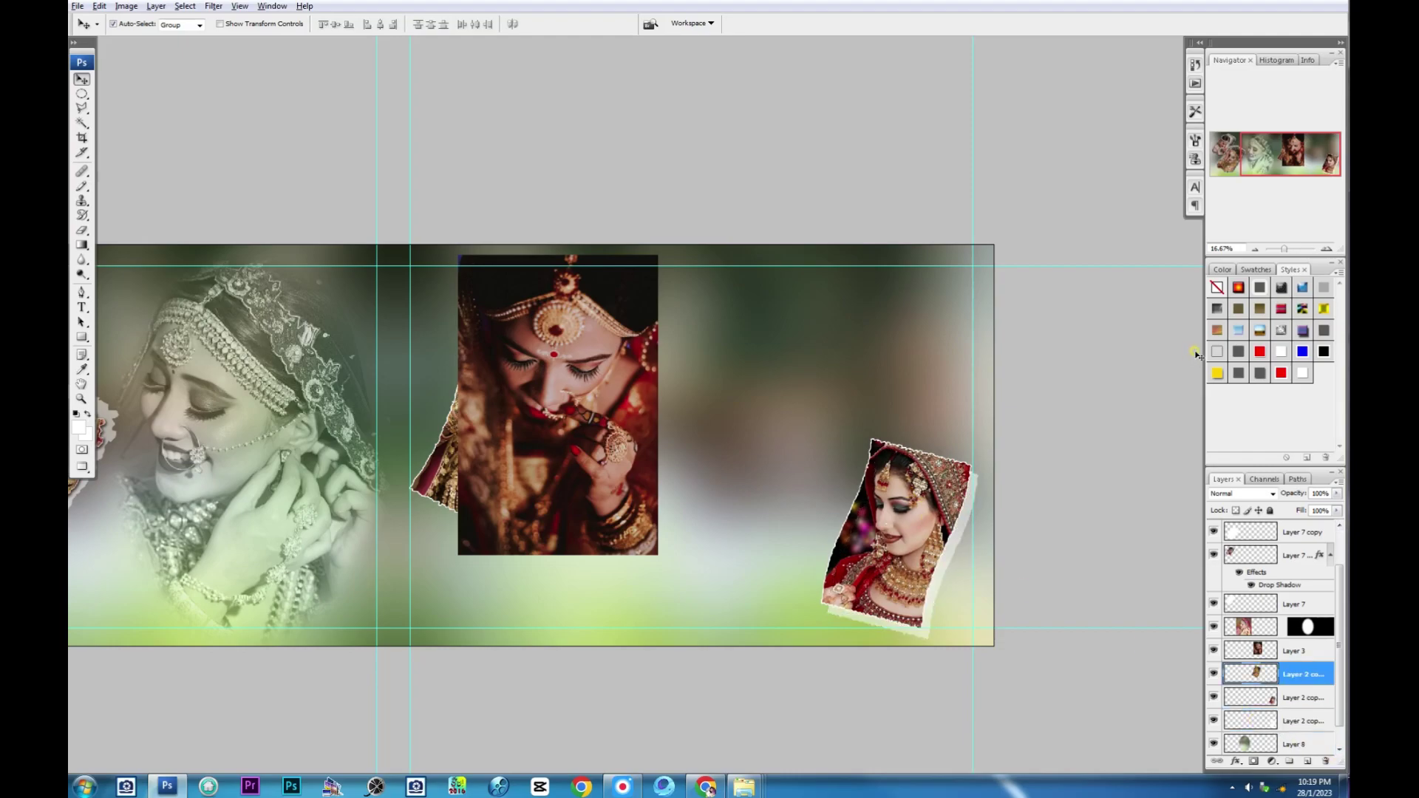
pyautogui.click(1261, 374)
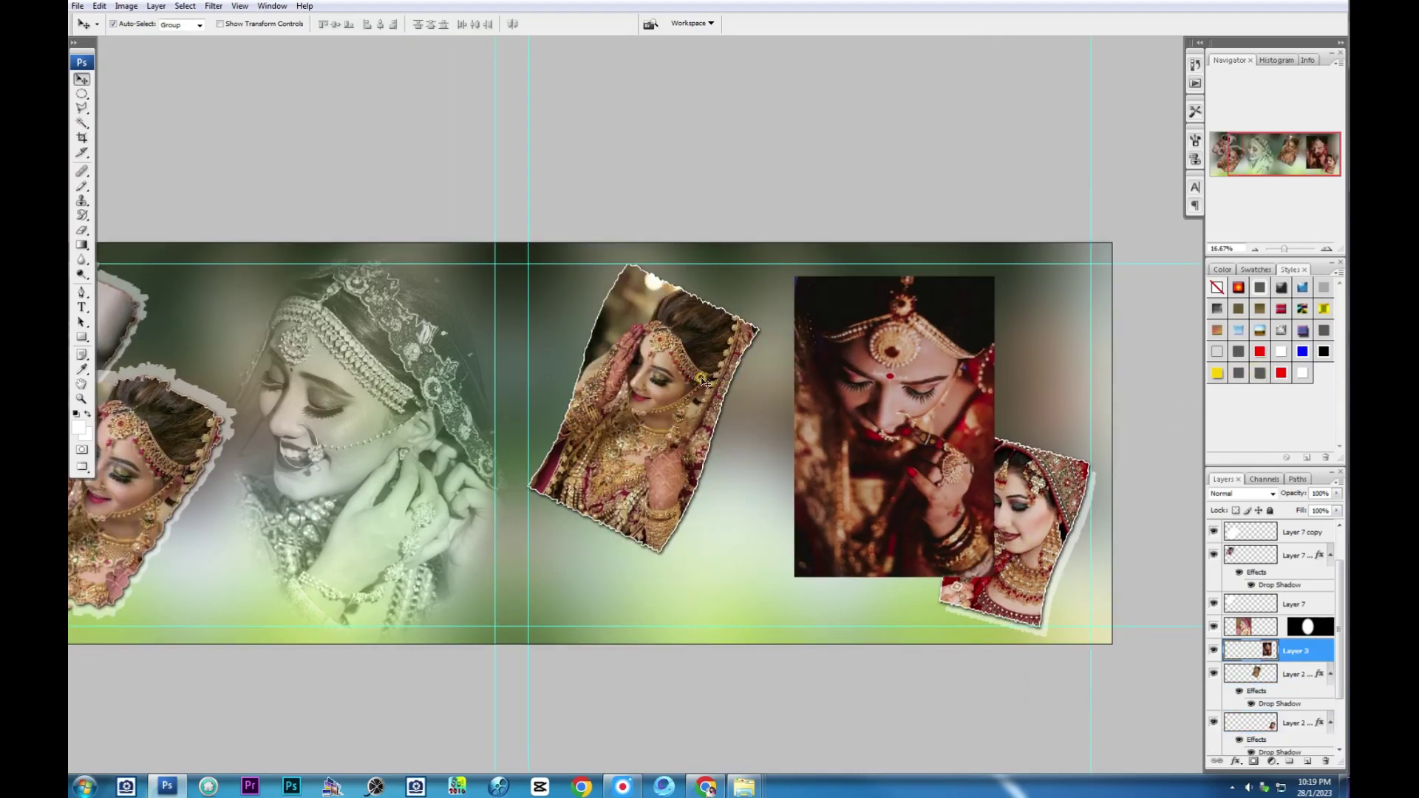
# Step: Duplicate the middle tilted bride photo behind itself, offset, as a pale 50%-opacity backing
pyautogui.click(701, 379)
pyautogui.moveTo(700, 380)
pyautogui.mouseDown()
pyautogui.moveTo(710, 394)
pyautogui.moveTo(718, 362)
pyautogui.mouseUp()
pyautogui.hotkey('ctrl', '[')
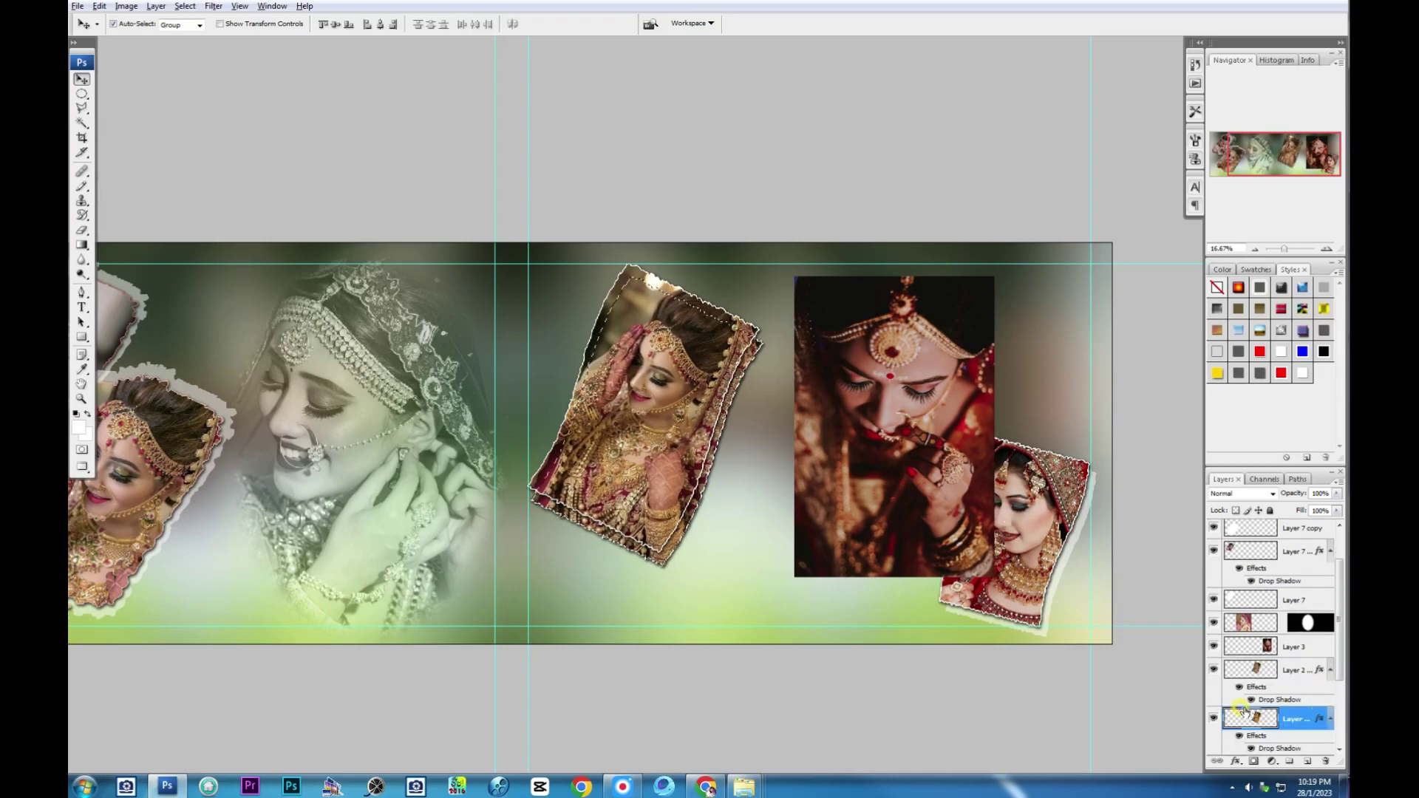
pyautogui.hotkey('shift', 'alt', 'BackSpace')
pyautogui.press('5')
# Step: Delete the dark vertical bride photo layer (Layer 3)
pyautogui.click(651, 422)
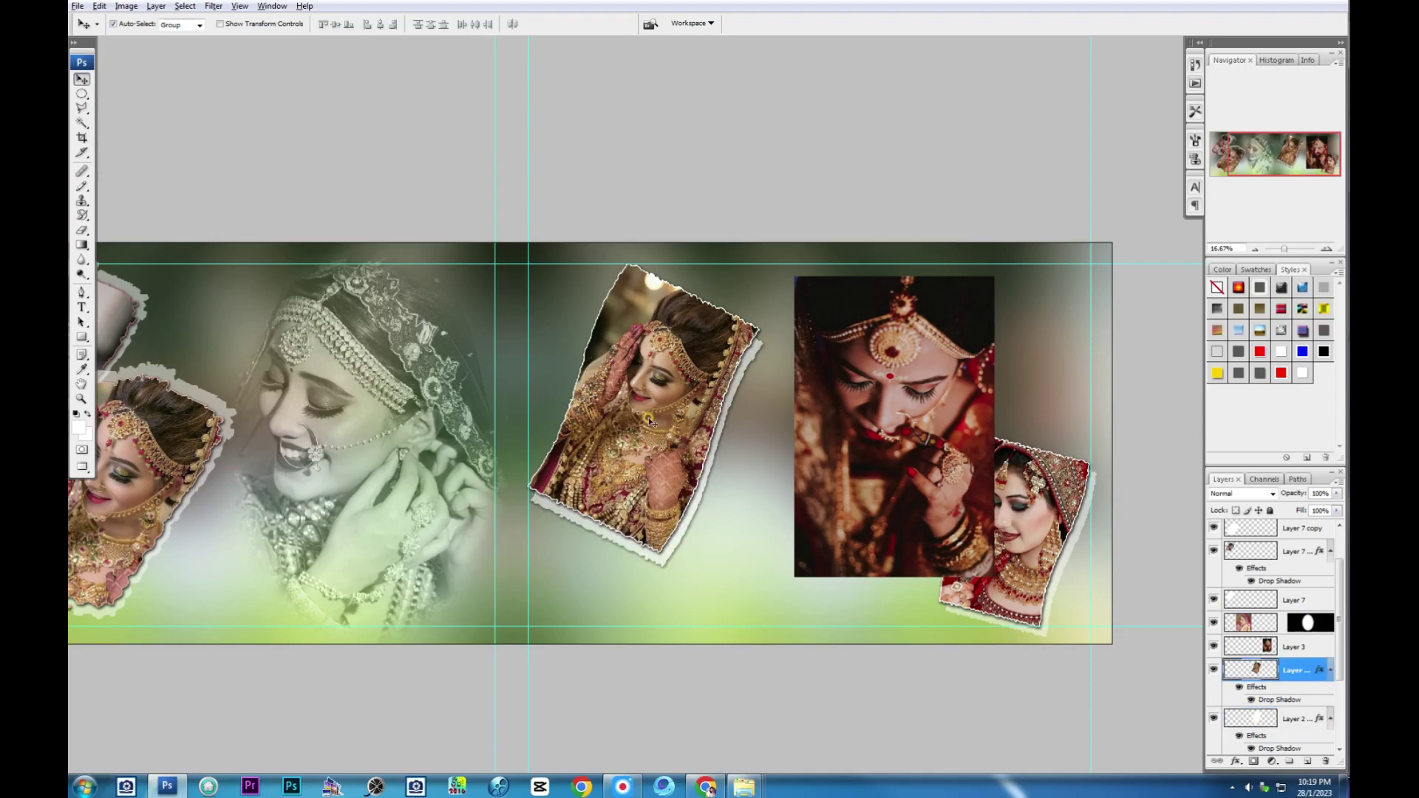
pyautogui.click(844, 397)
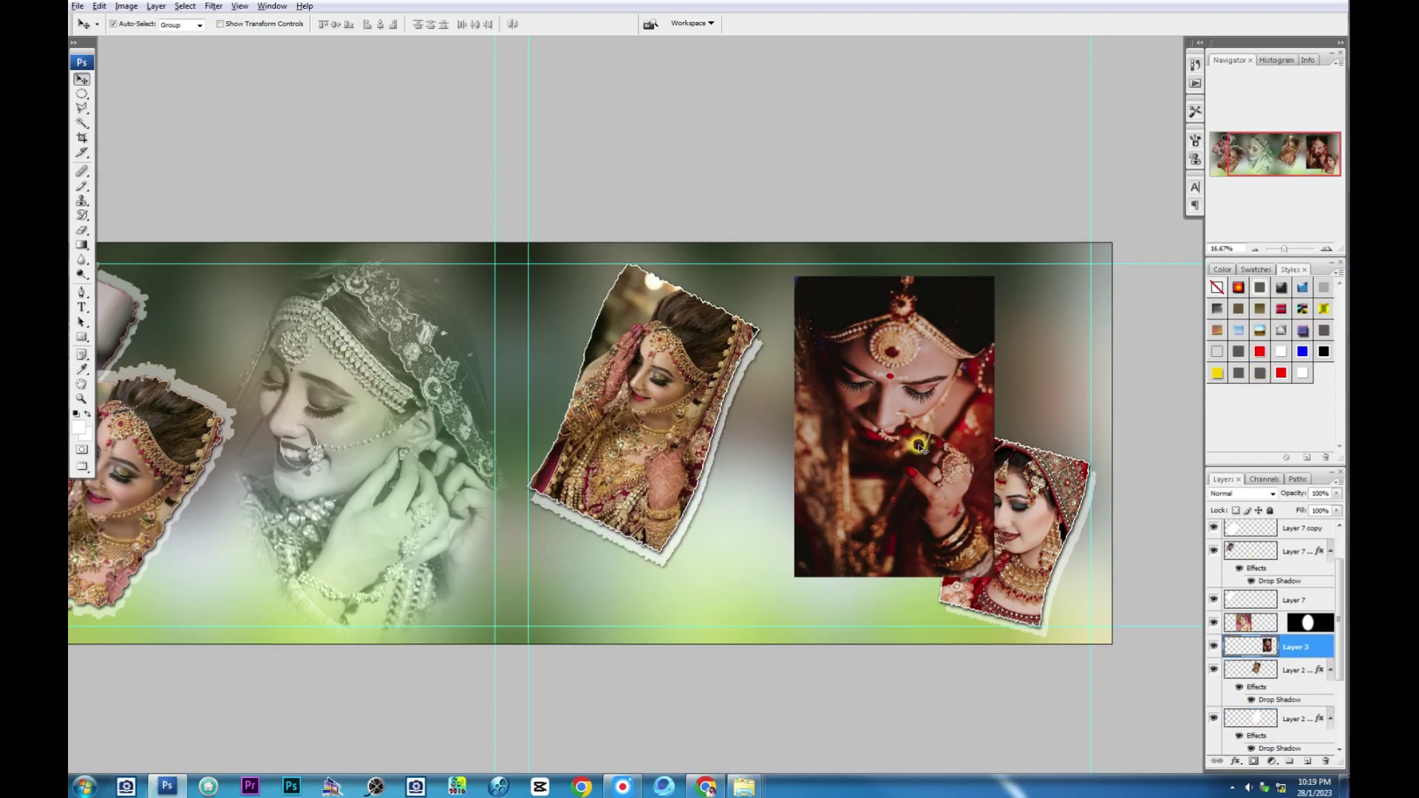
pyautogui.moveTo(1249, 646); pyautogui.dragTo(1325, 761)
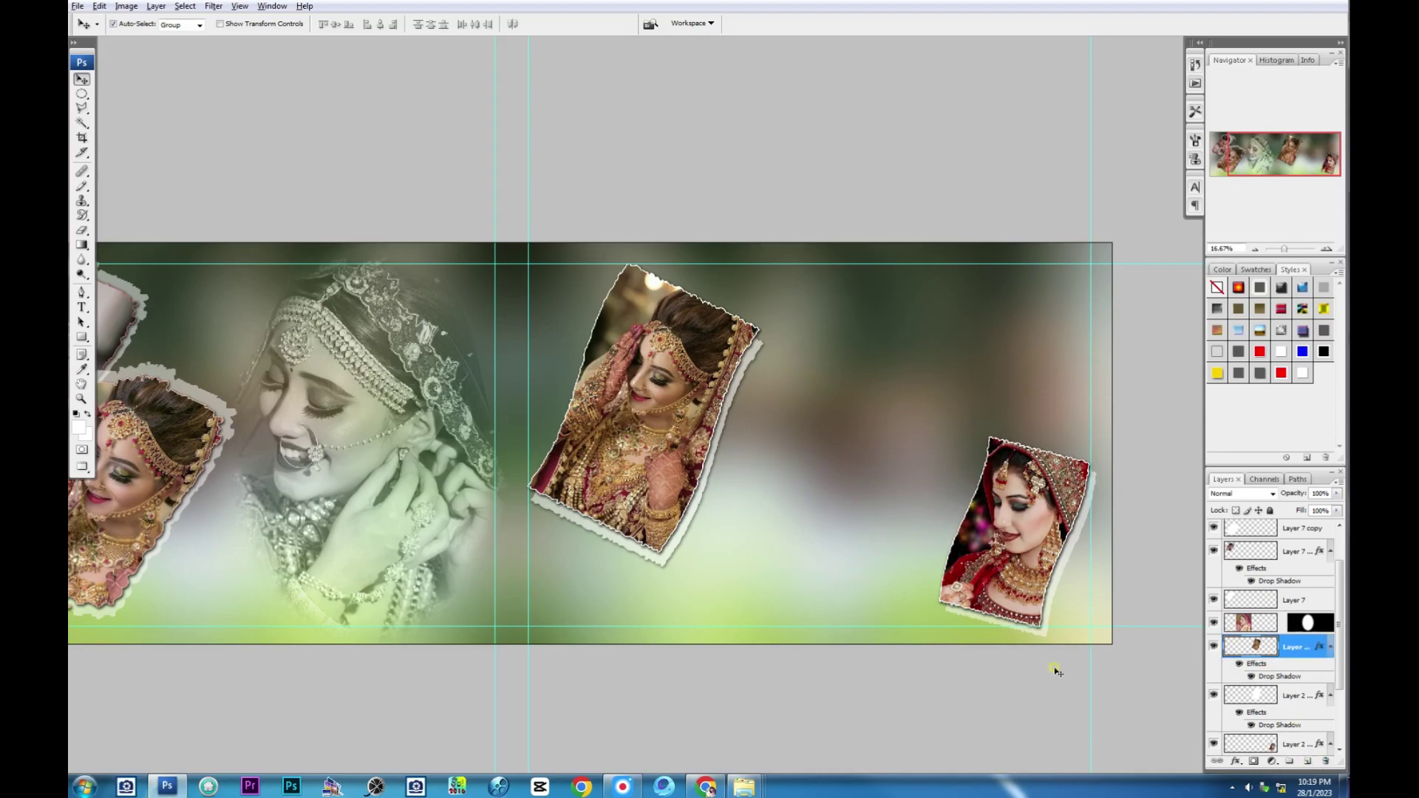
pyautogui.scroll(-3, 1218, 737)
# Step: Draw a large oval selection on the Background over the right page
pyautogui.click(1265, 743)
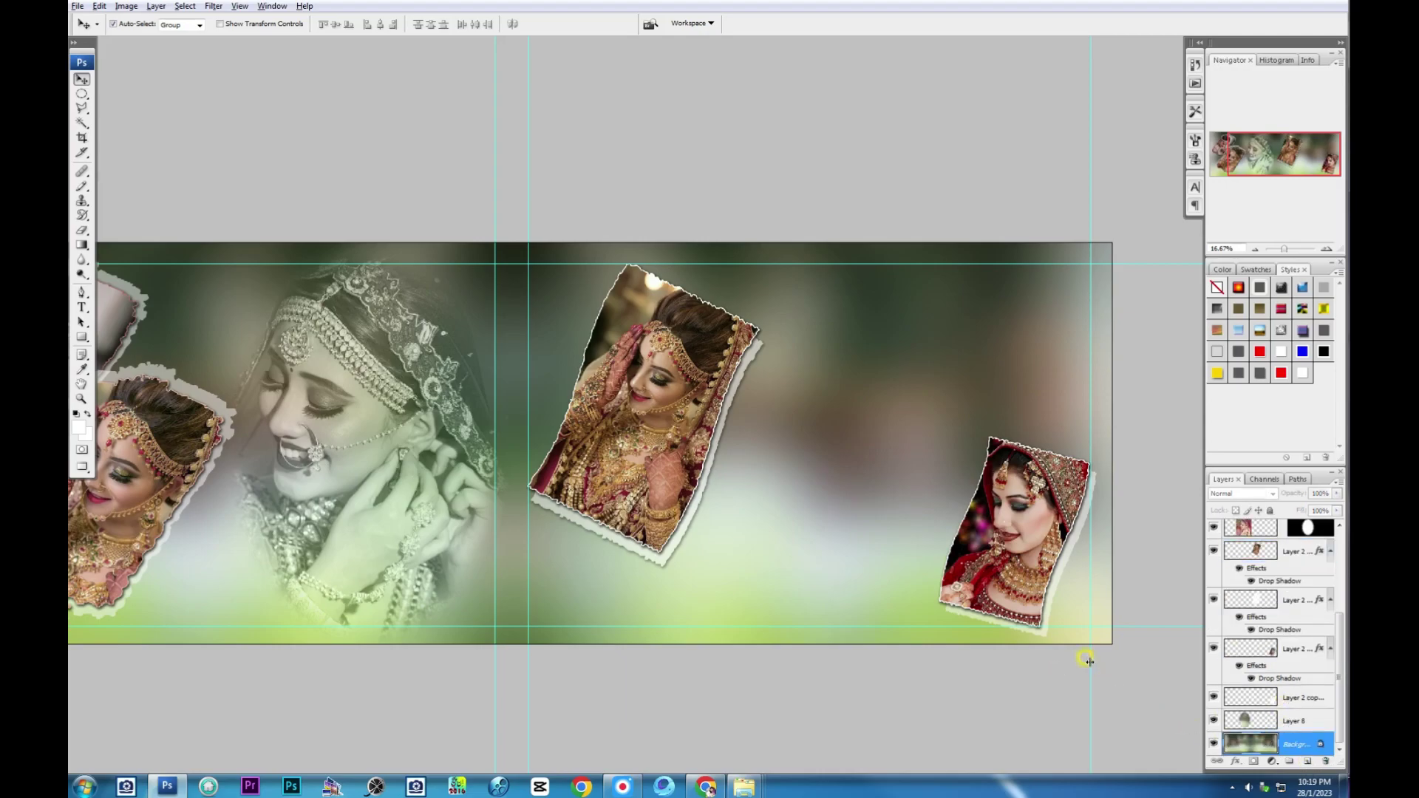
pyautogui.press('m')
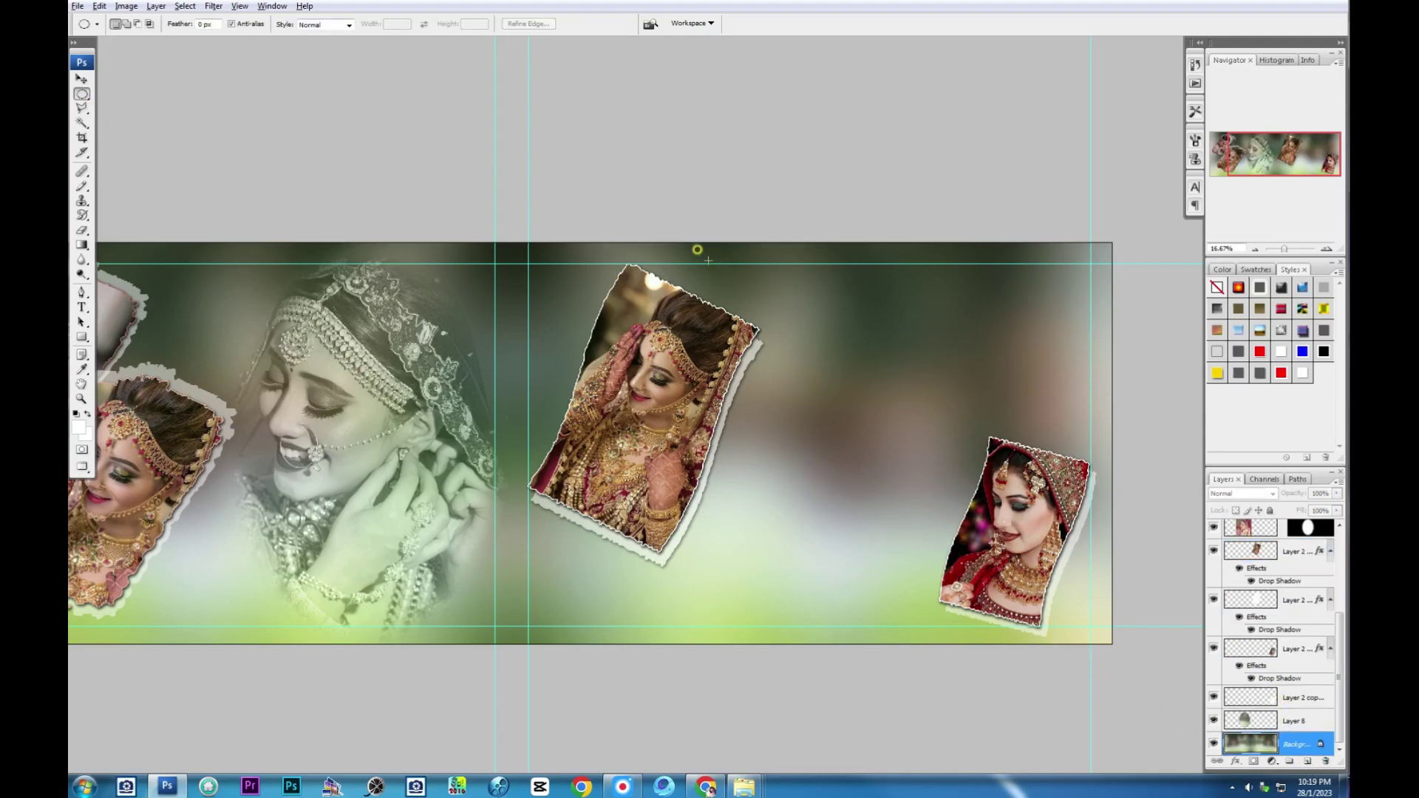
pyautogui.rightClick(82, 94)
pyautogui.click(133, 96)
pyautogui.moveTo(731, 268); pyautogui.dragTo(895, 532)
pyautogui.rightClick(82, 94)
pyautogui.click(133, 109)
pyautogui.moveTo(729, 263)
pyautogui.mouseDown()
pyautogui.moveTo(863, 486)
pyautogui.moveTo(979, 619)
pyautogui.mouseUp()
# Step: Paste the bride close-up into the oval, enlarge it, and fade it to 40% opacity
pyautogui.hotkey('ctrl', 'shift', 'v')
pyautogui.hotkey('ctrl', 't')
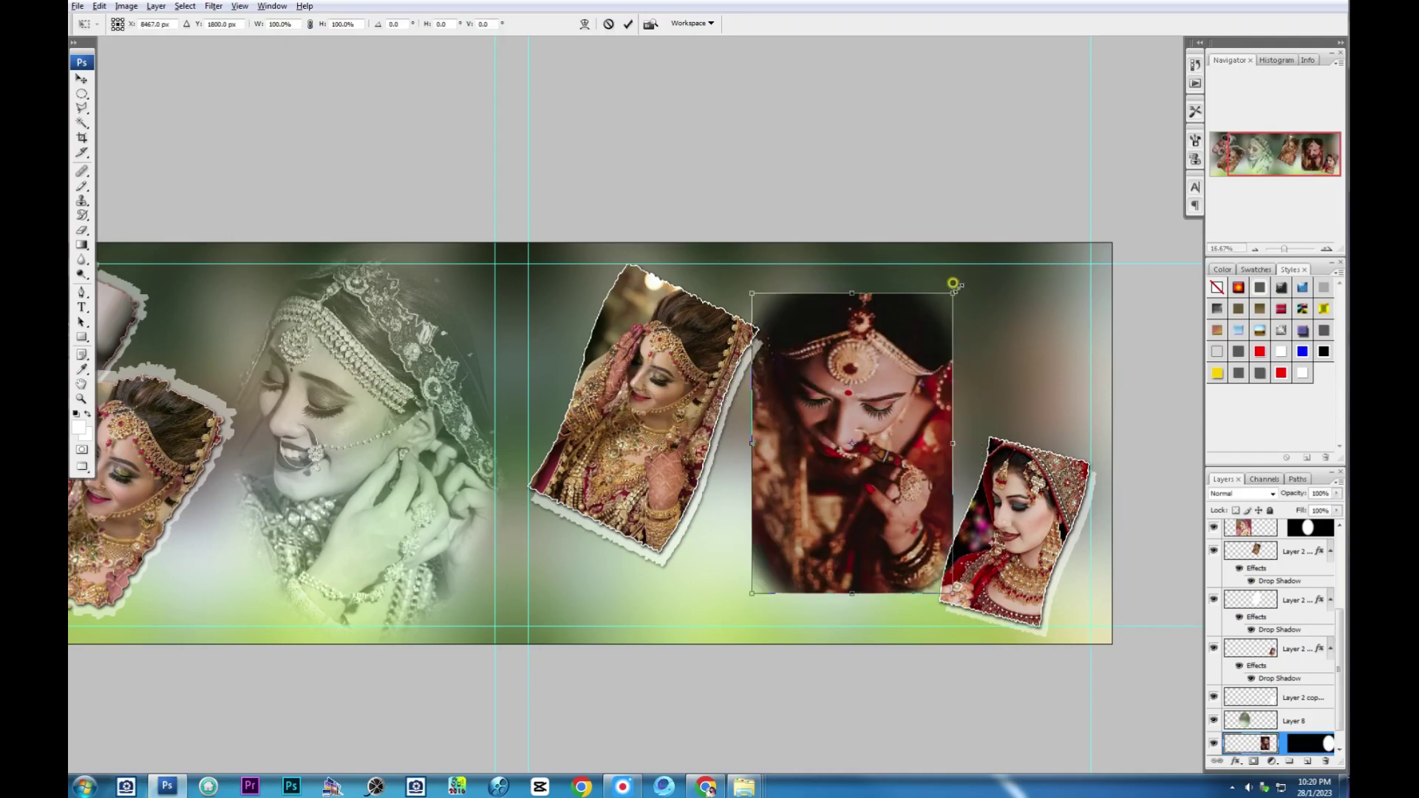
pyautogui.moveTo(953, 284); pyautogui.dragTo(1099, 63)
pyautogui.moveTo(931, 319); pyautogui.dragTo(924, 394)
pyautogui.press('Return')
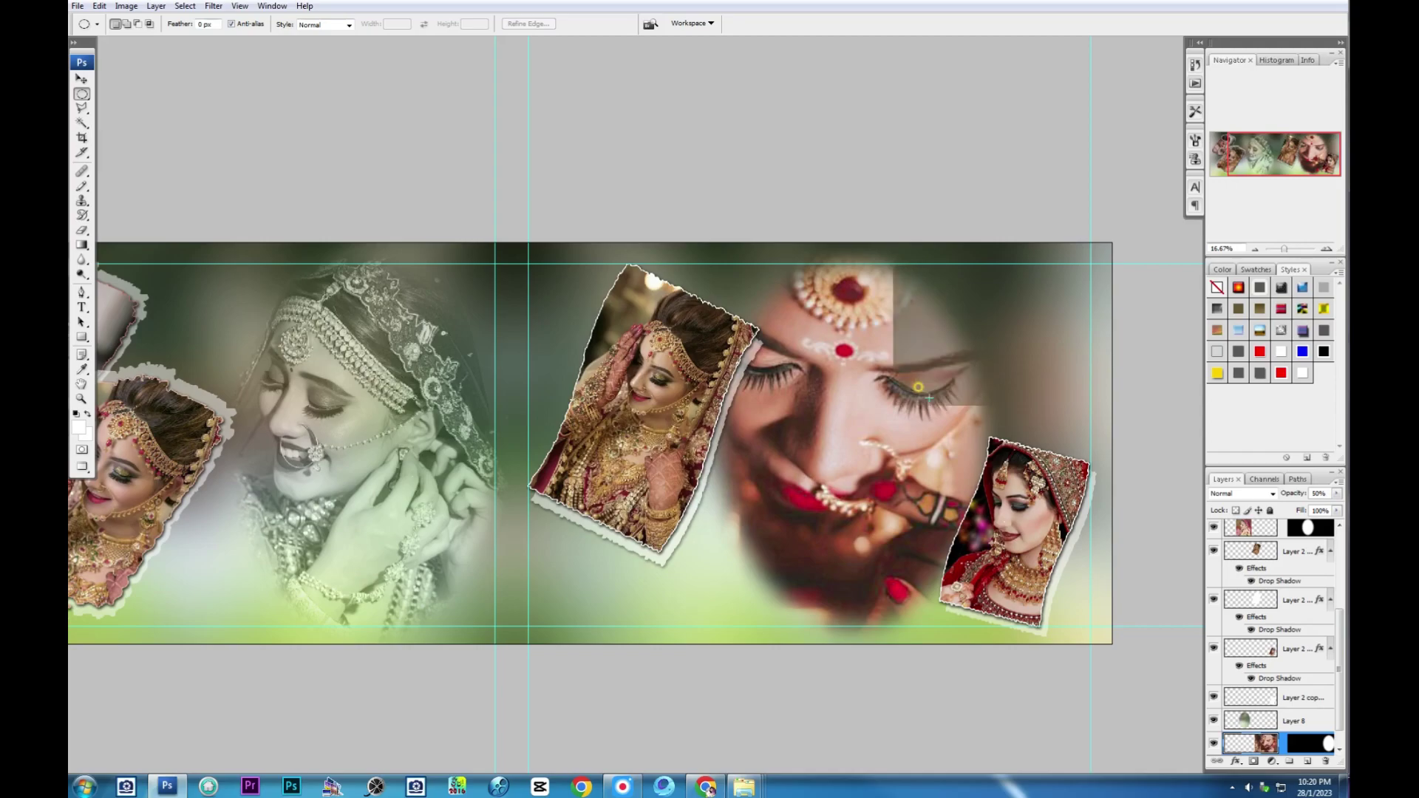
pyautogui.press('4')
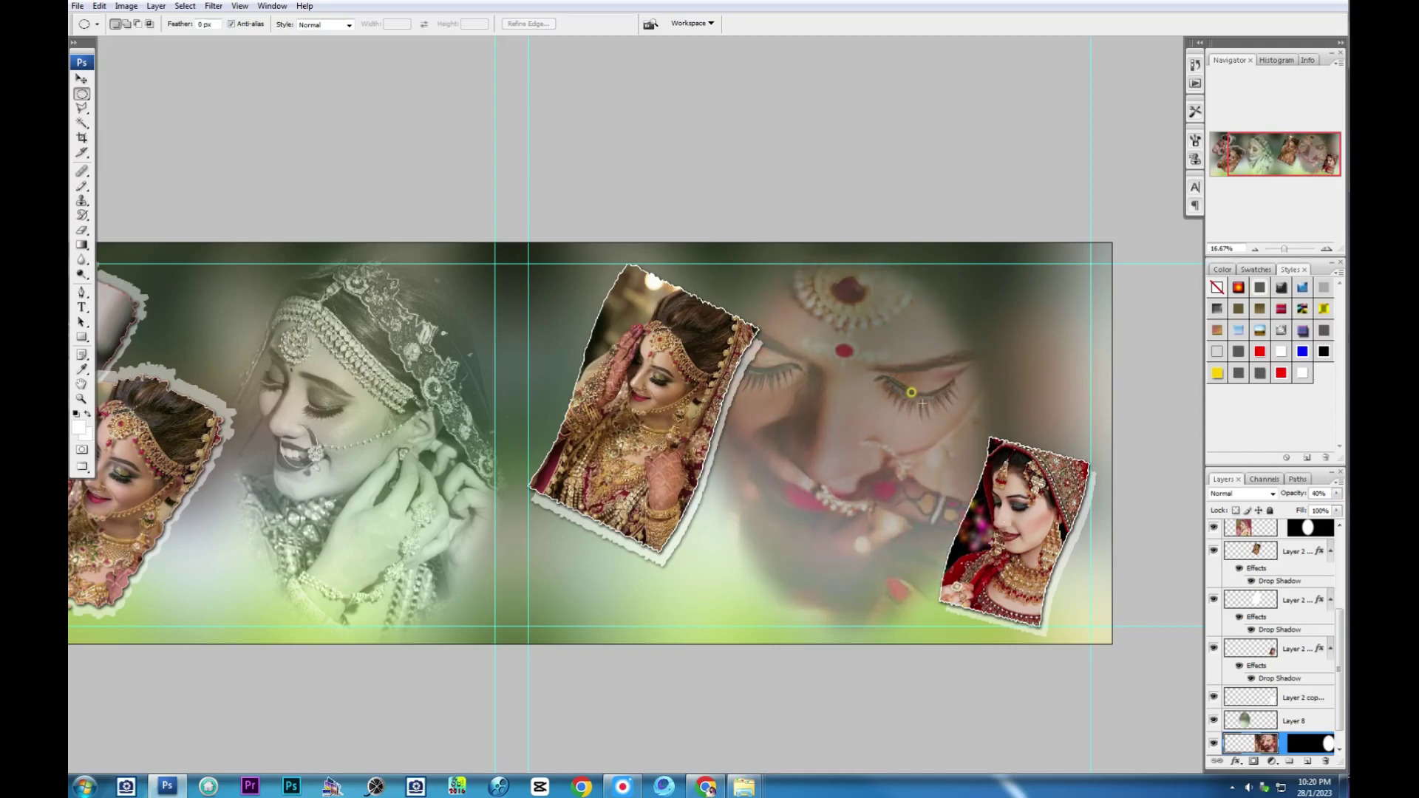
pyautogui.scroll(-1, 759, 395)
pyautogui.scroll(-1, 724, 395)
pyautogui.scroll(-1, 670, 395)
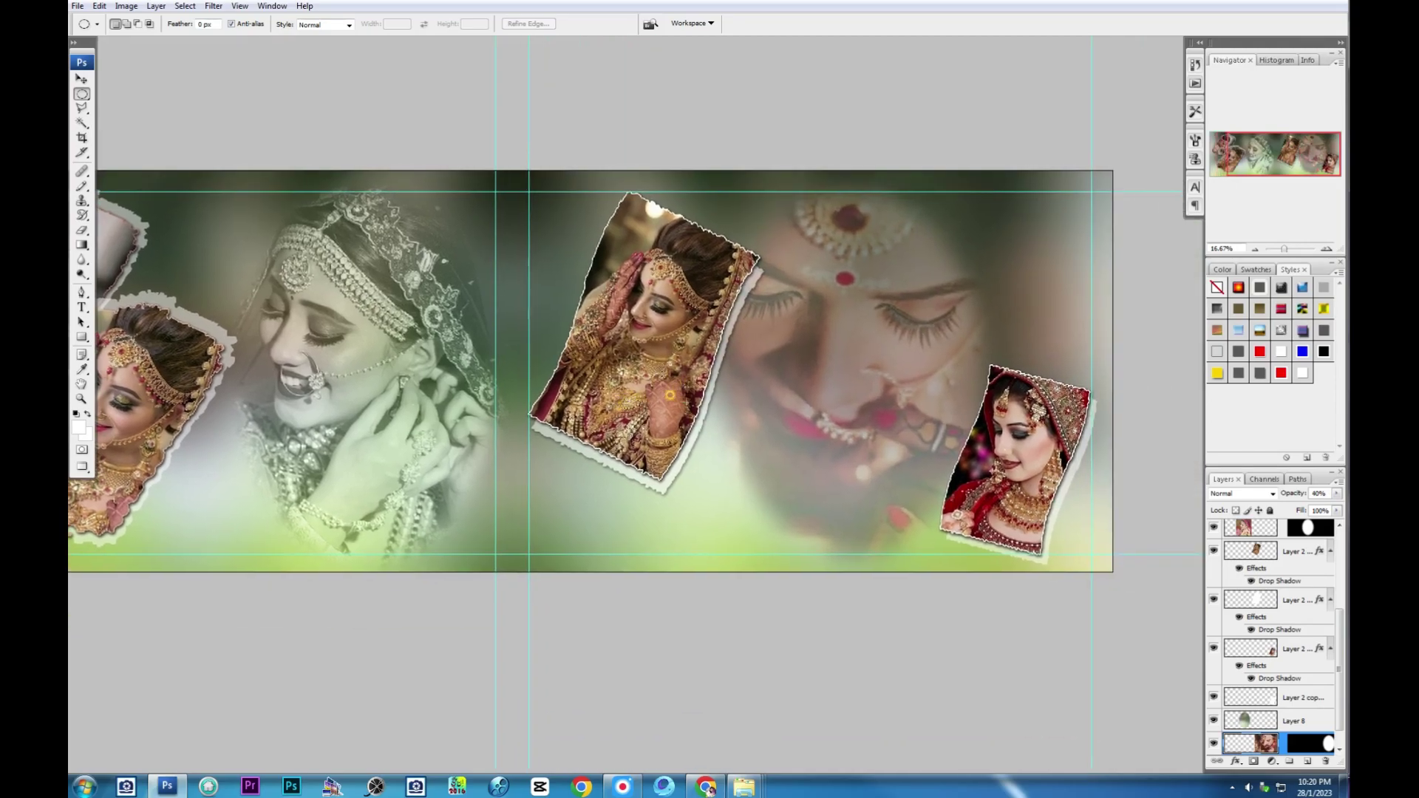
pyautogui.scroll(-1, 1271, 665)
pyautogui.click(1253, 739)
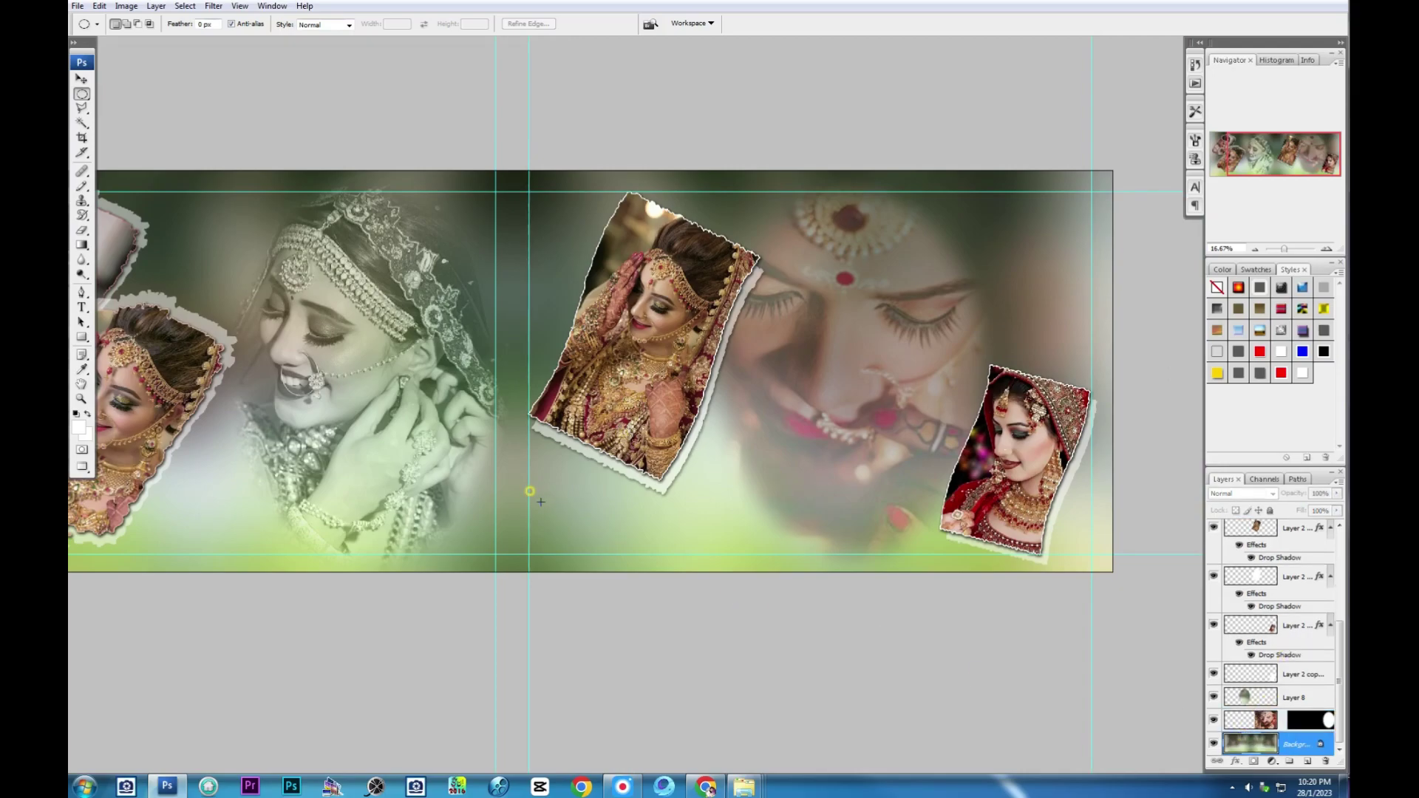
# Step: Copy a wide strip below the middle photo to a new layer with a yellow shadowed style
pyautogui.moveTo(540, 502); pyautogui.dragTo(800, 545)
pyautogui.rightClick(81, 94)
pyautogui.click(125, 94)
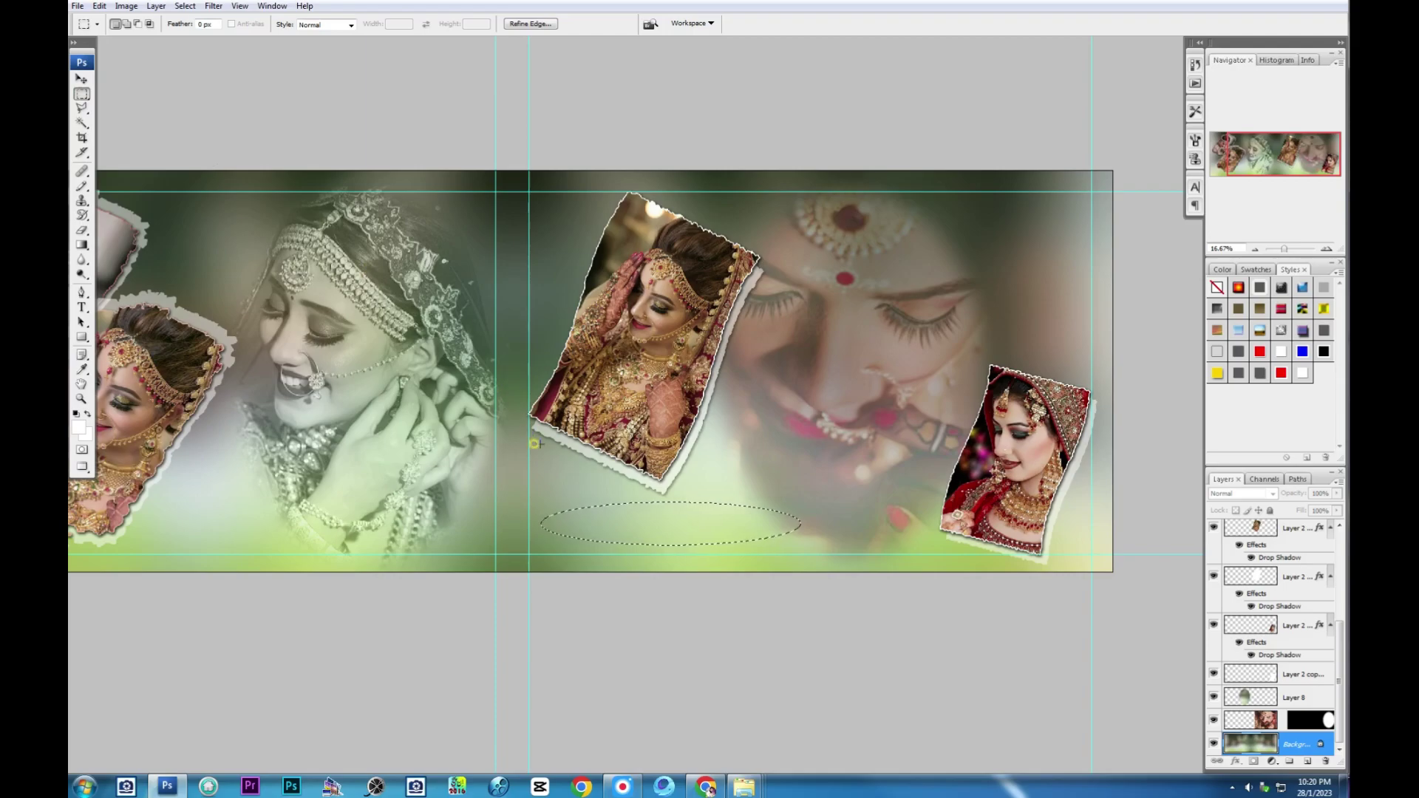
pyautogui.click(547, 484)
pyautogui.moveTo(616, 523); pyautogui.dragTo(888, 553)
pyautogui.hotkey('ctrl', 'j')
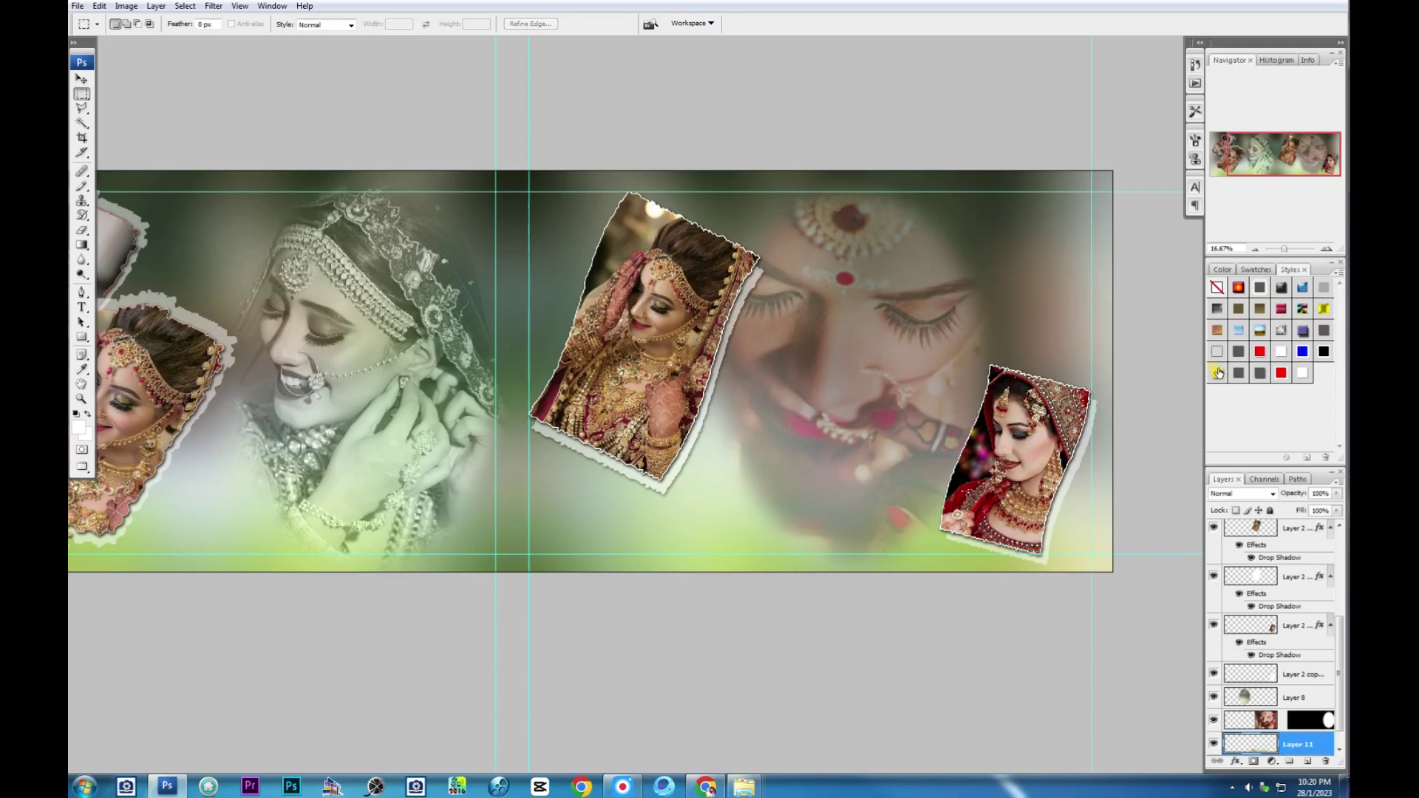
pyautogui.click(1216, 373)
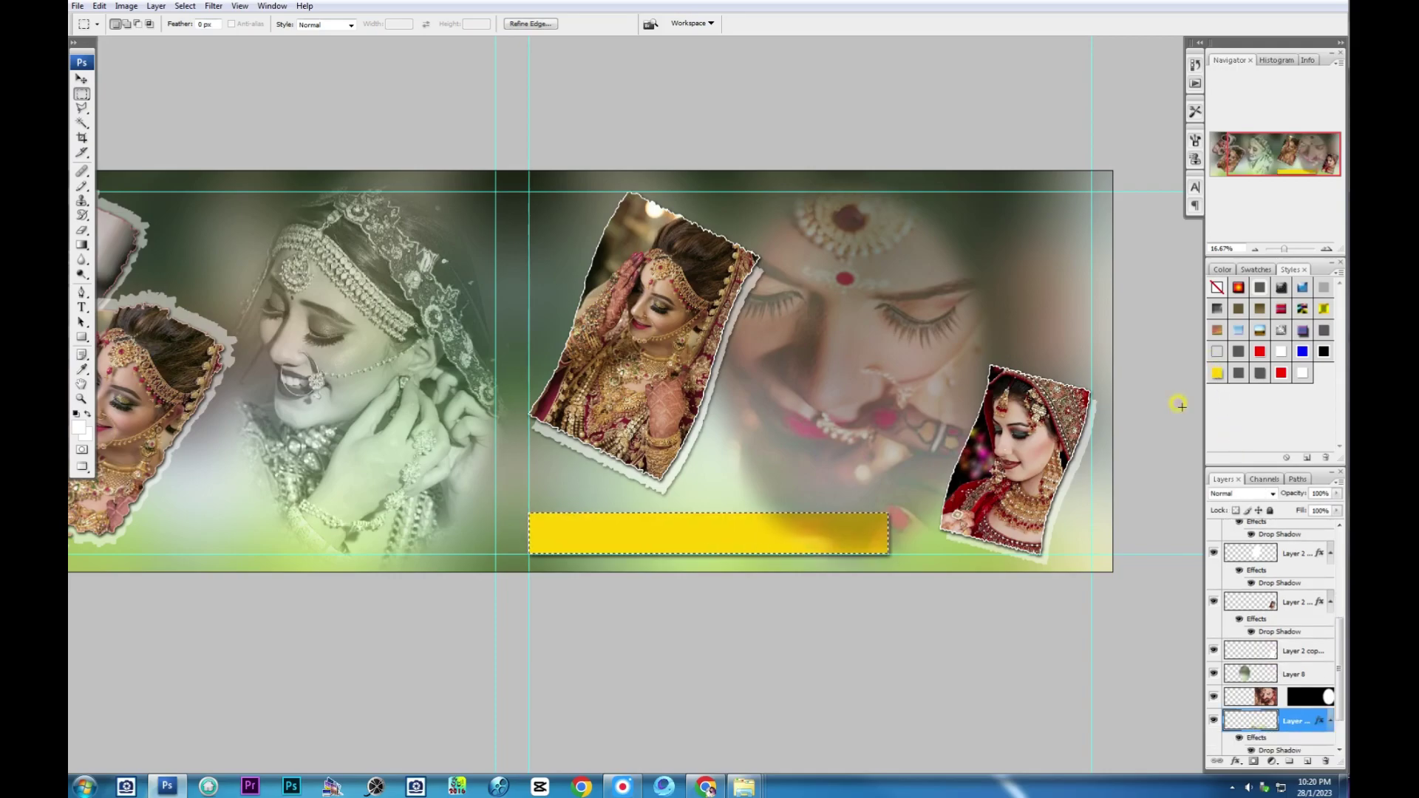
# Step: Reposition the yellow bar, make it taller, and raise it above the photo layers
pyautogui.press('v')
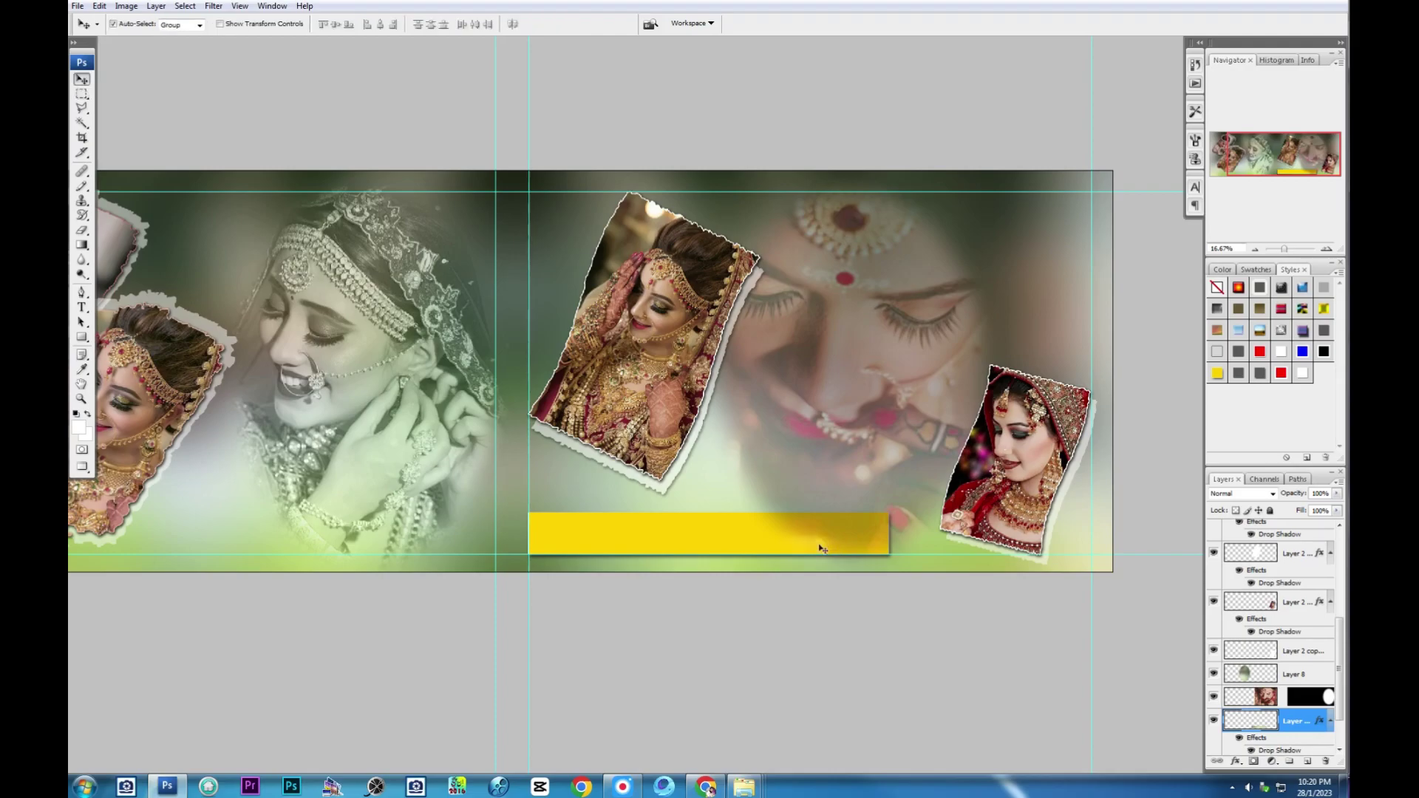
pyautogui.click(784, 525)
pyautogui.moveTo(726, 538); pyautogui.dragTo(724, 534)
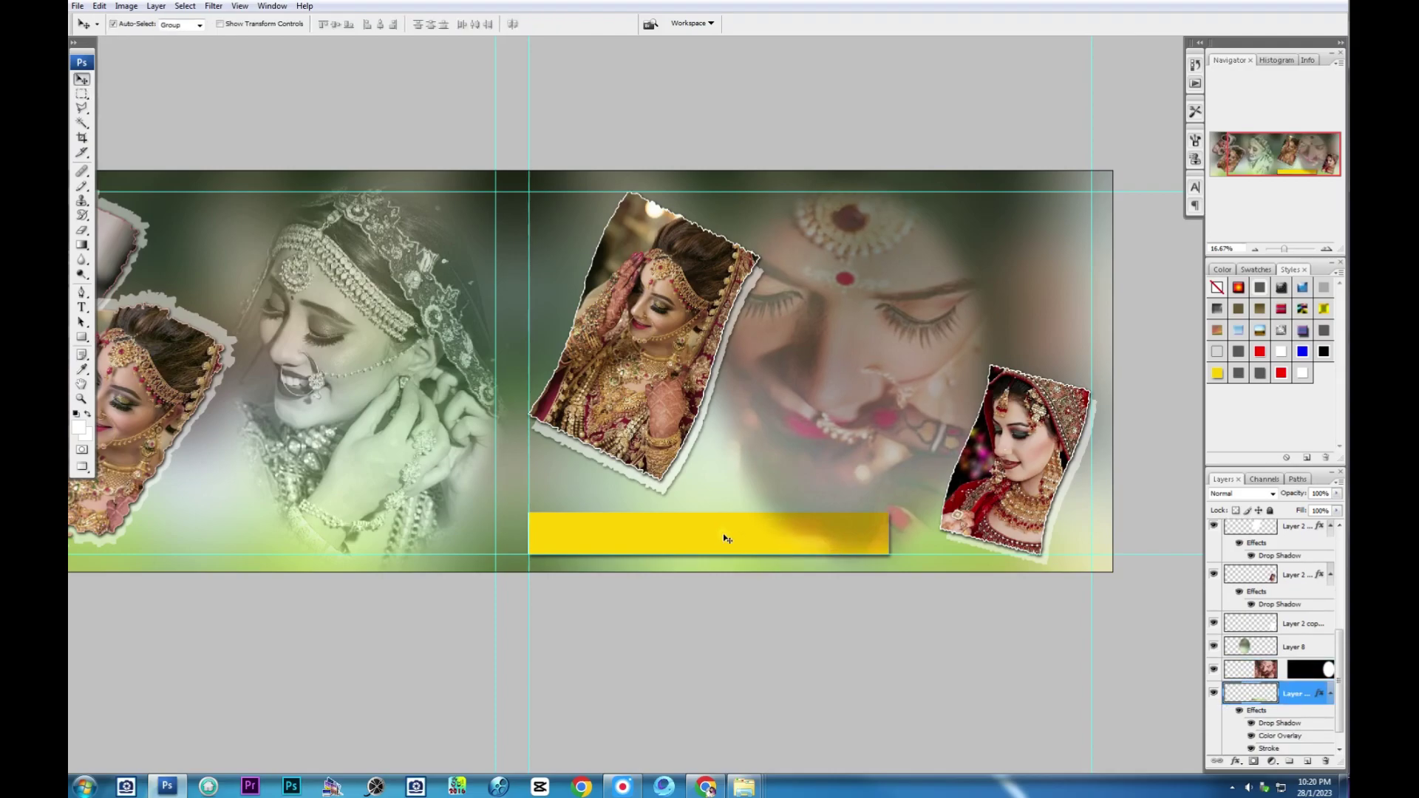
pyautogui.press('Down')
pyautogui.press('Down')
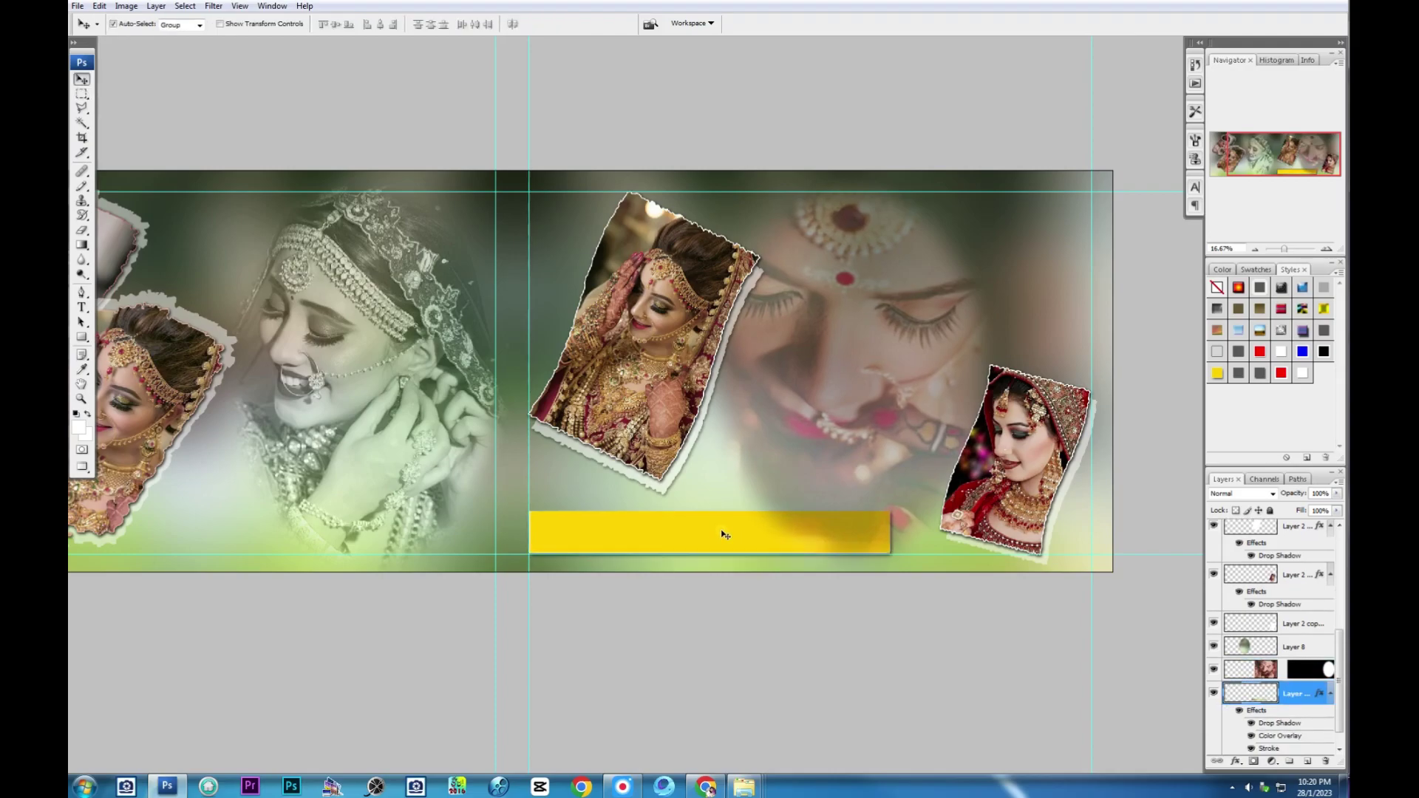
pyautogui.press('Right')
pyautogui.hotkey('ctrl', 't')
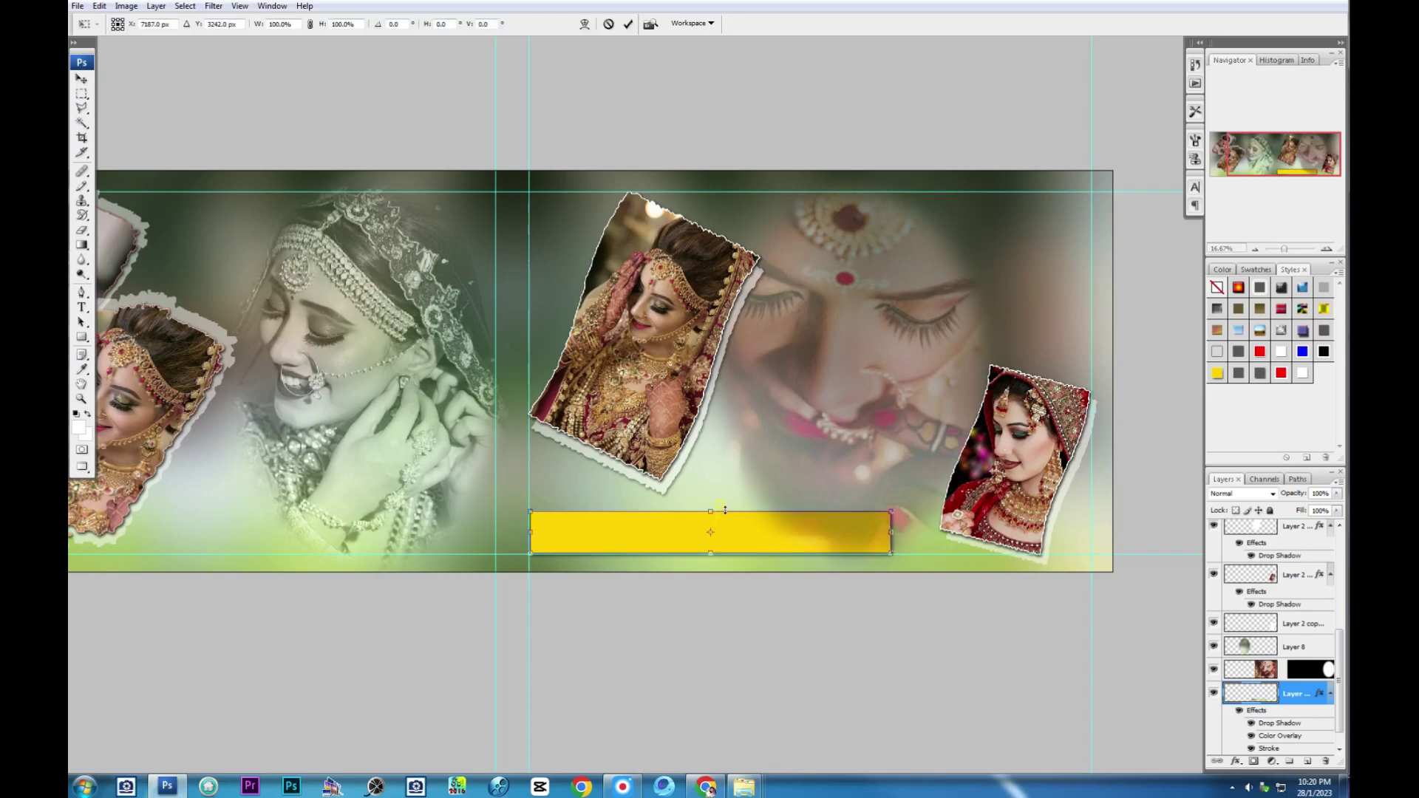
pyautogui.moveTo(724, 510); pyautogui.dragTo(725, 501)
pyautogui.press('Return')
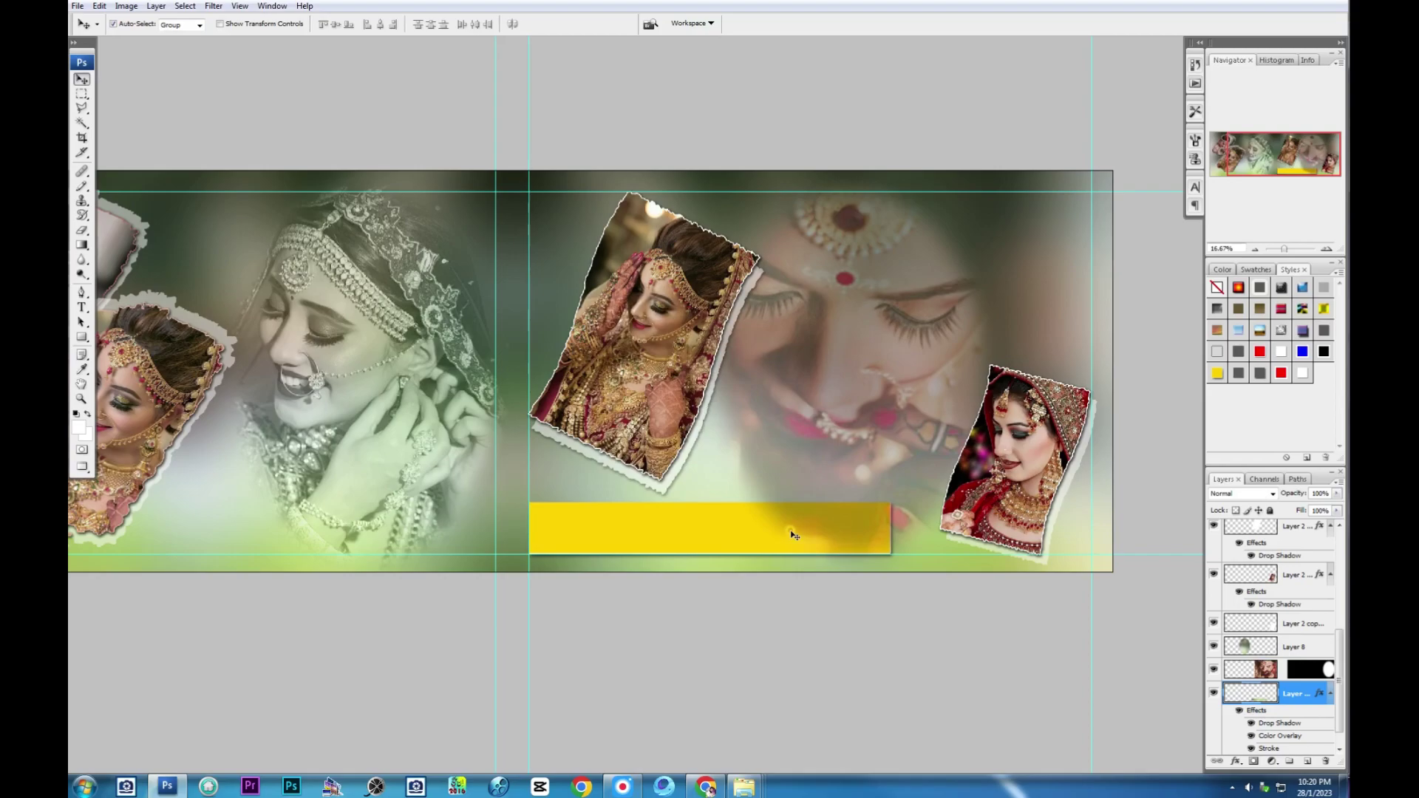
pyautogui.hotkey('ctrl', ']')
pyautogui.hotkey('ctrl', ']')
pyautogui.hotkey('ctrl', ']')
pyautogui.hotkey('ctrl', ']')
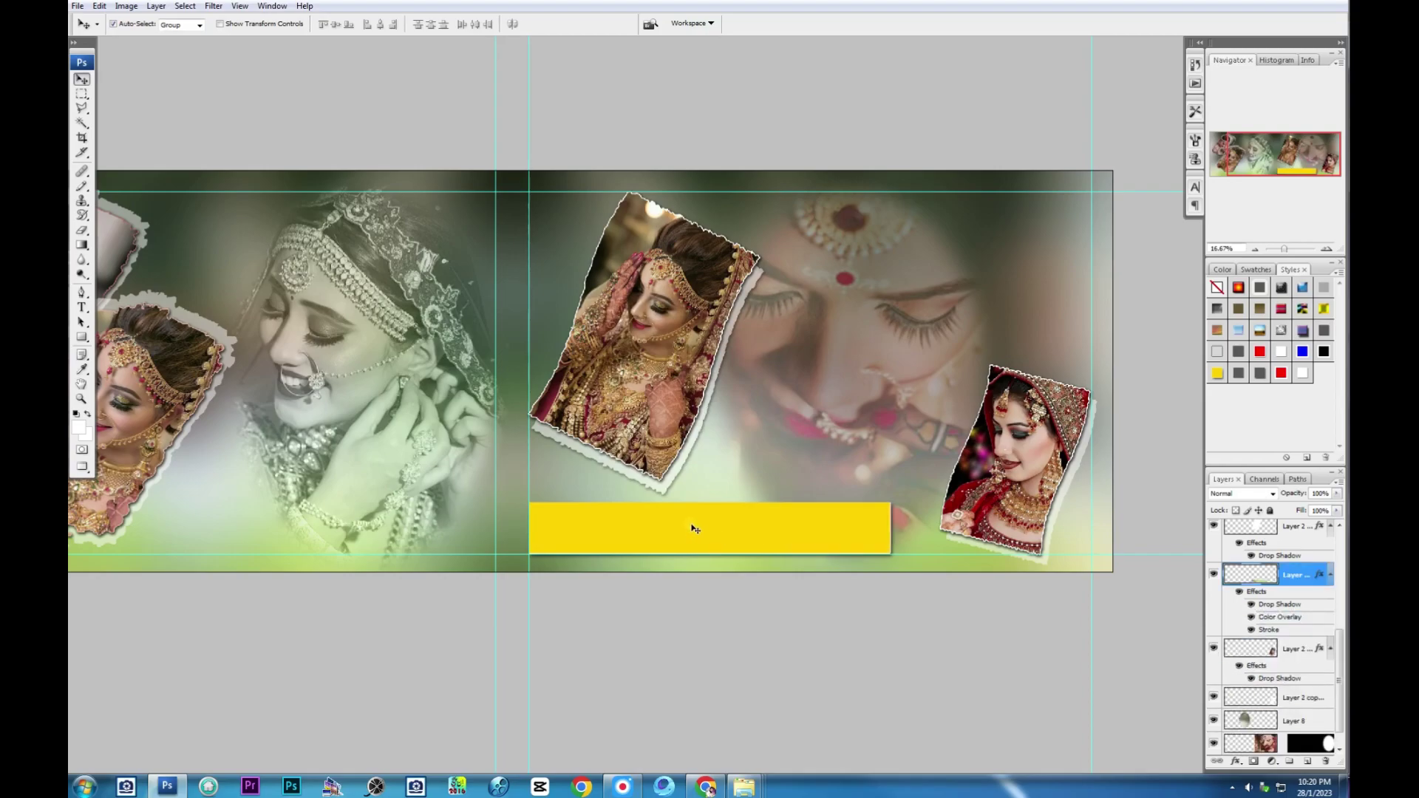
# Step: Type 'Happy Wedding' on the yellow bar
pyautogui.press('t')
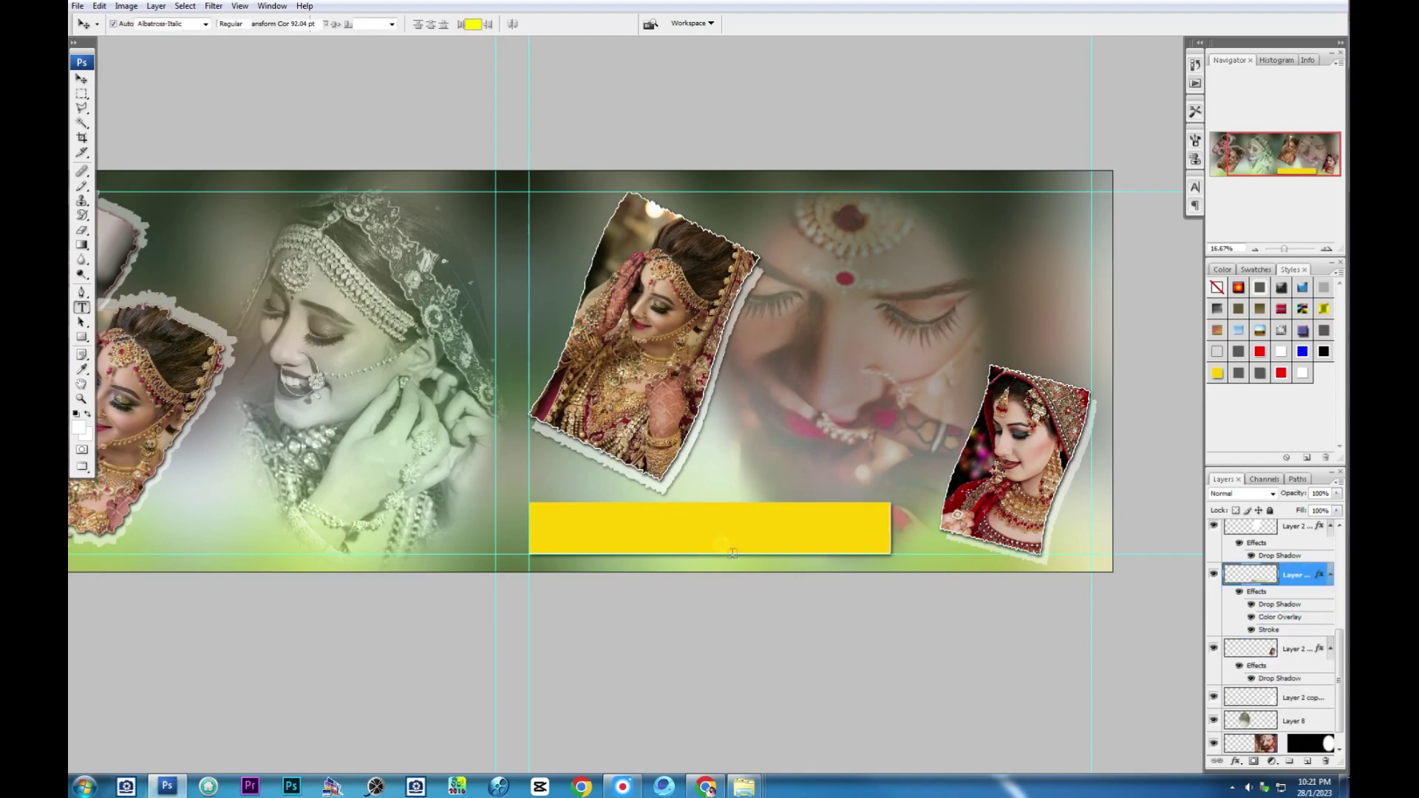
pyautogui.click(687, 539)
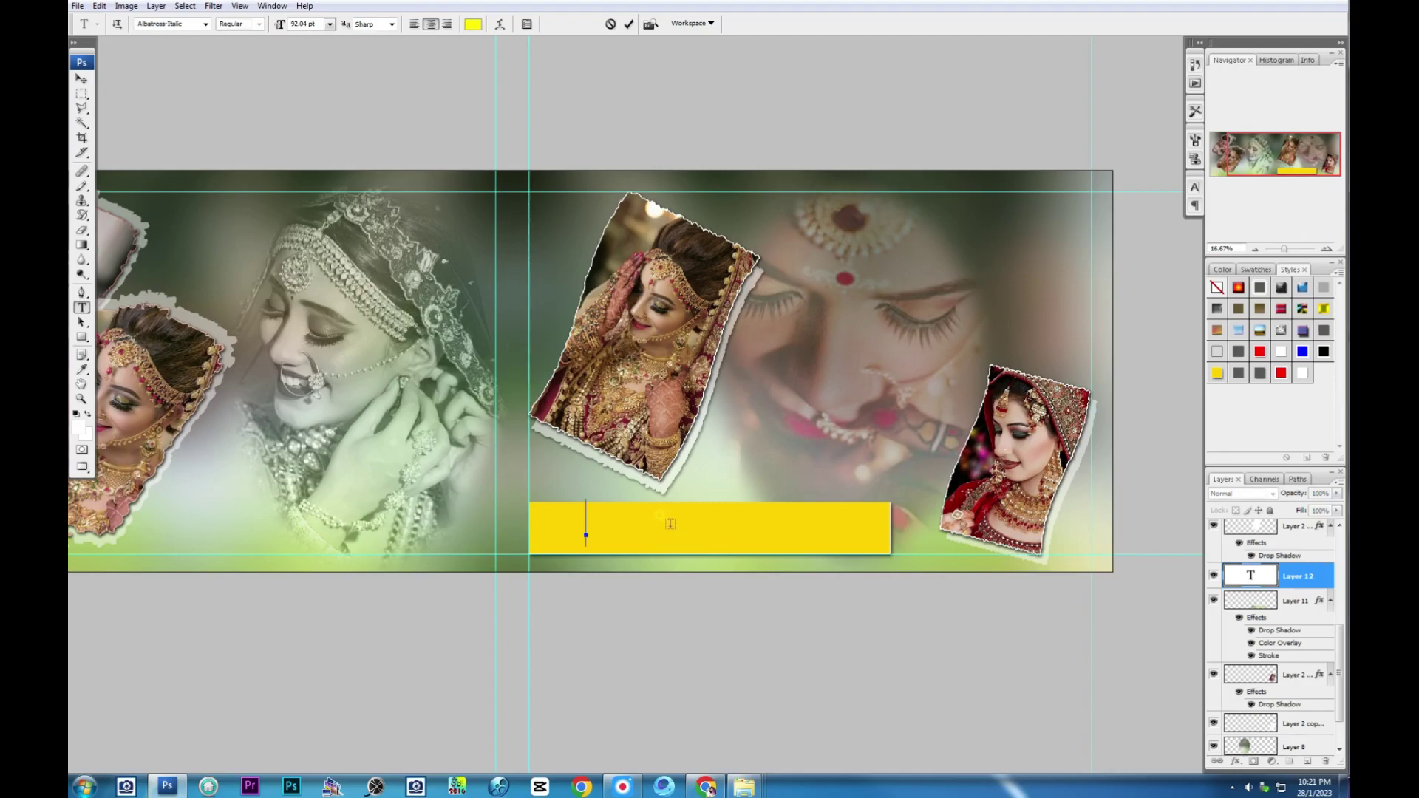
pyautogui.write('HA')
pyautogui.press('BackSpace')
pyautogui.press('BackSpace')
pyautogui.write('H')
pyautogui.write('appy W')
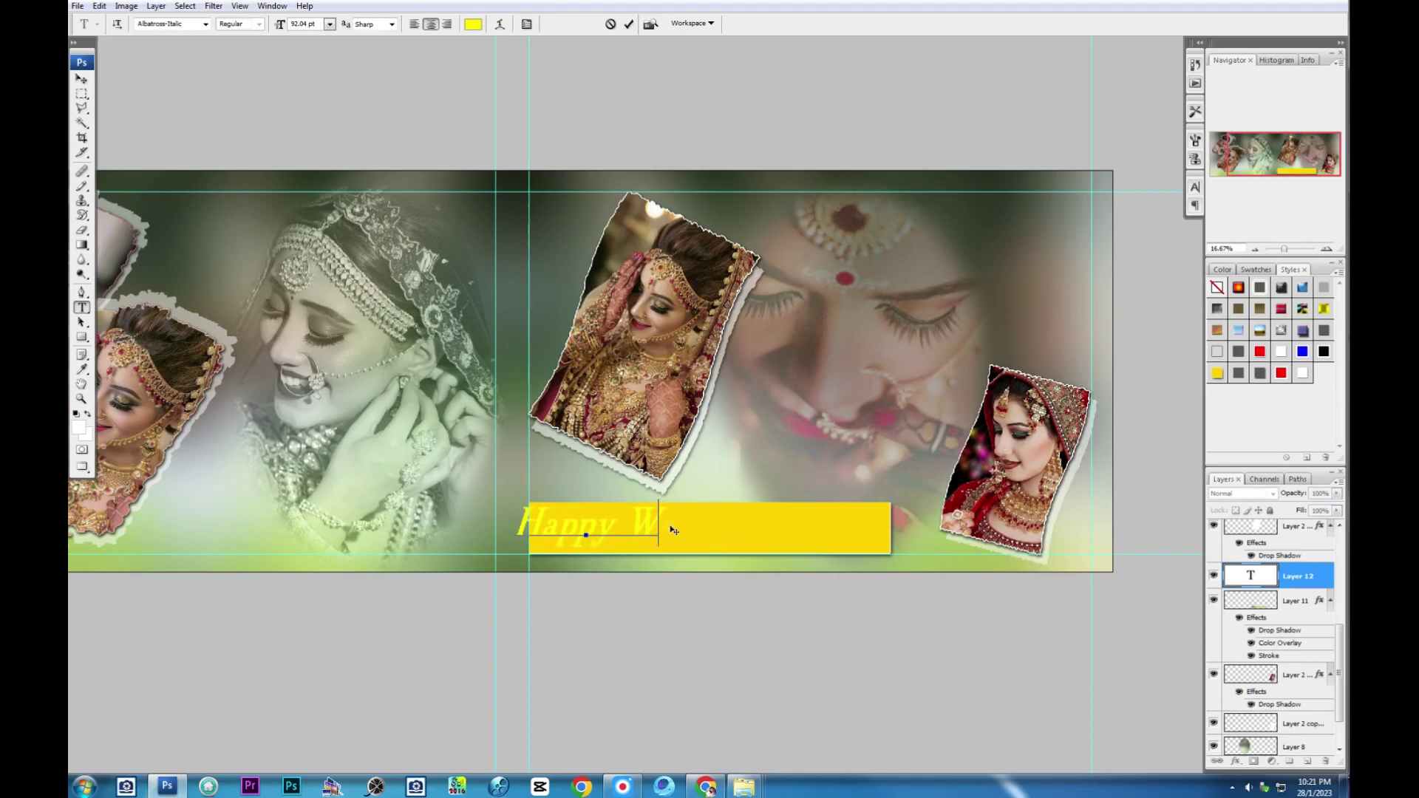
pyautogui.write('i')
pyautogui.press('BackSpace')
pyautogui.write('edding')
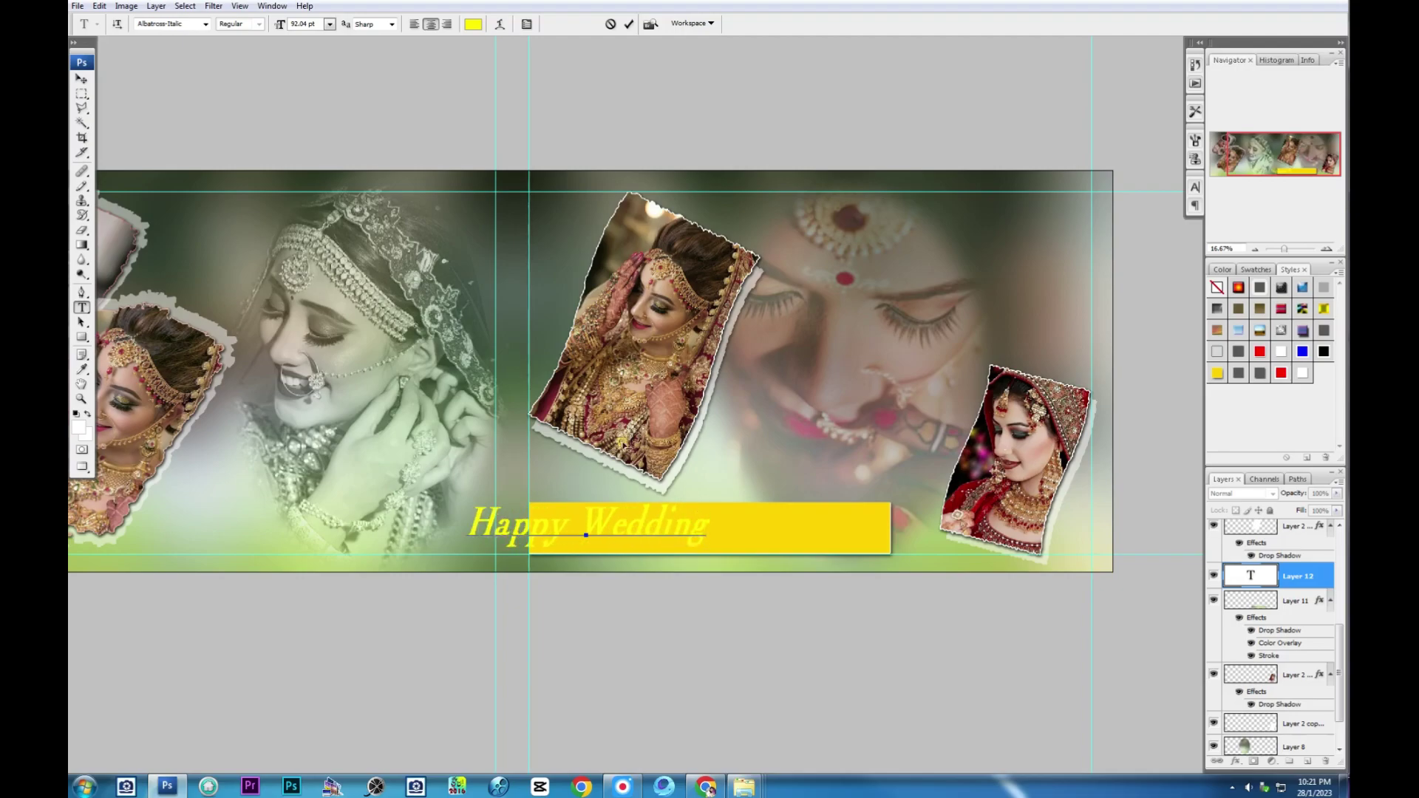
pyautogui.click(81, 78)
# Step: Move the text onto the bar and trim the yellow bar narrower from the right
pyautogui.hotkey('ctrl', 't')
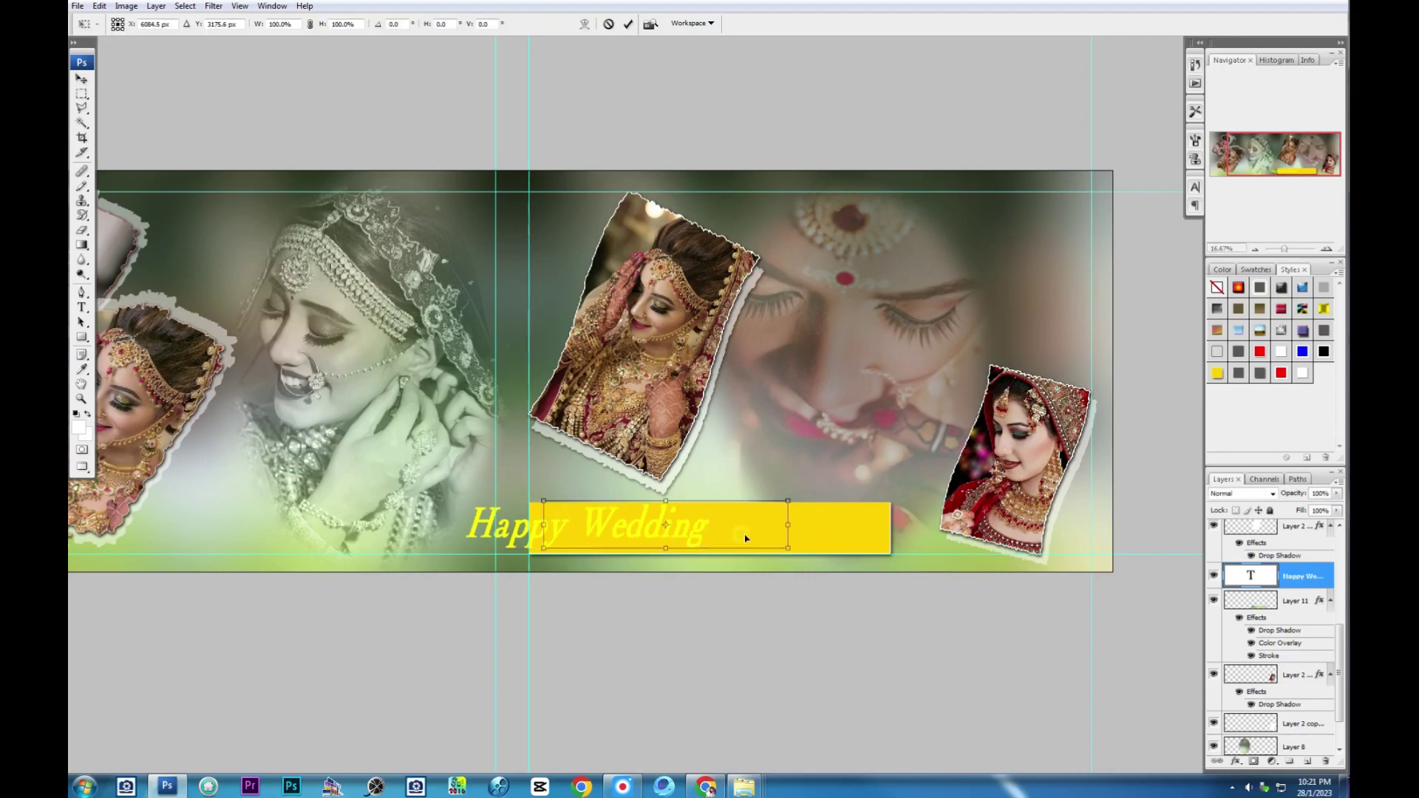
pyautogui.moveTo(667, 532); pyautogui.dragTo(746, 541)
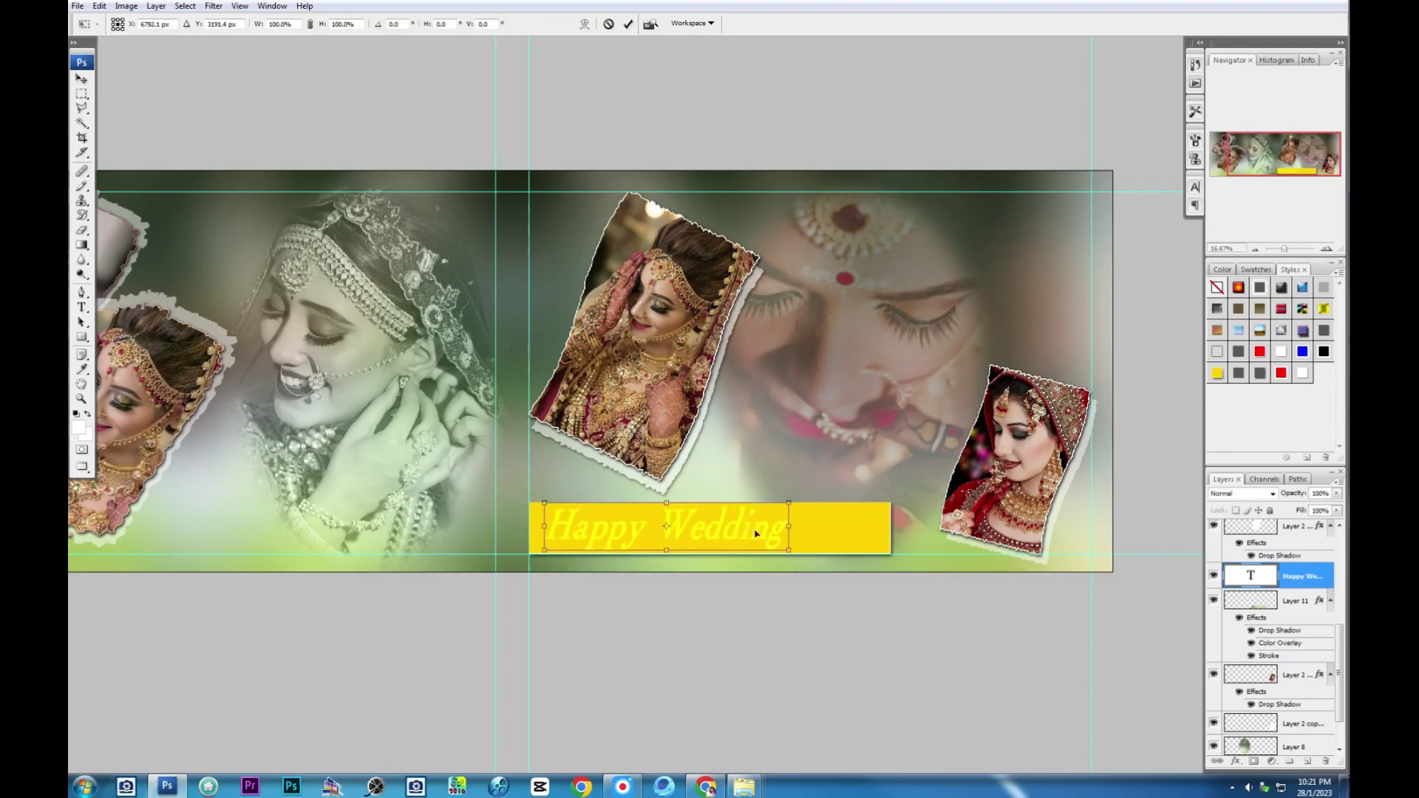
pyautogui.press('Return')
pyautogui.click(857, 532)
pyautogui.hotkey('ctrl', 't')
pyautogui.moveTo(890, 528)
pyautogui.mouseDown()
pyautogui.moveTo(786, 530)
pyautogui.moveTo(807, 536)
pyautogui.mouseUp()
pyautogui.press('Return')
# Step: Apply a shadowed style to the Happy Wedding text instead of the banner
pyautogui.click(1283, 353)
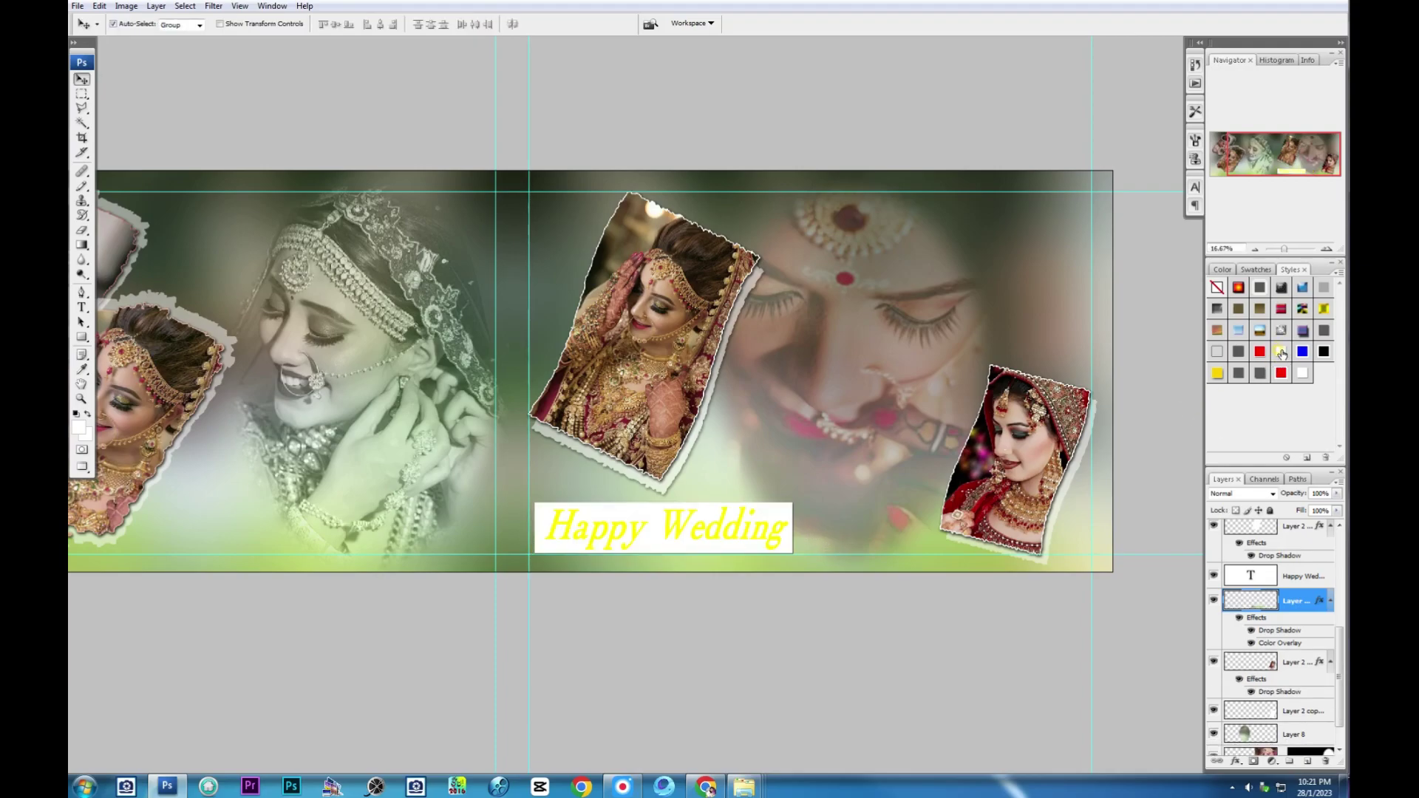
pyautogui.hotkey('ctrl', 'z')
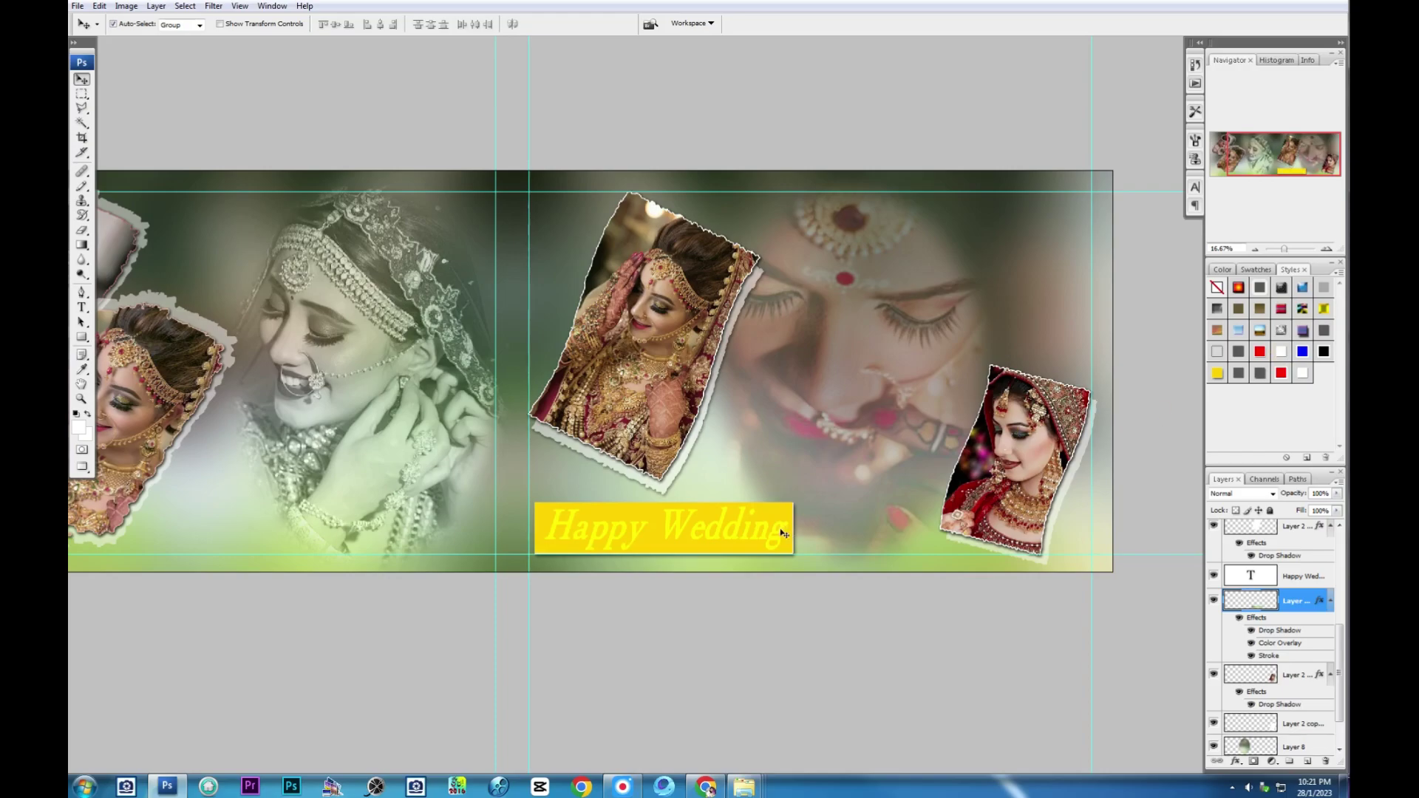
pyautogui.click(783, 532)
pyautogui.click(1282, 354)
# Step: Make the Happy Wedding text white at 50% opacity and fade the yellow banner to 50%
pyautogui.click(1302, 353)
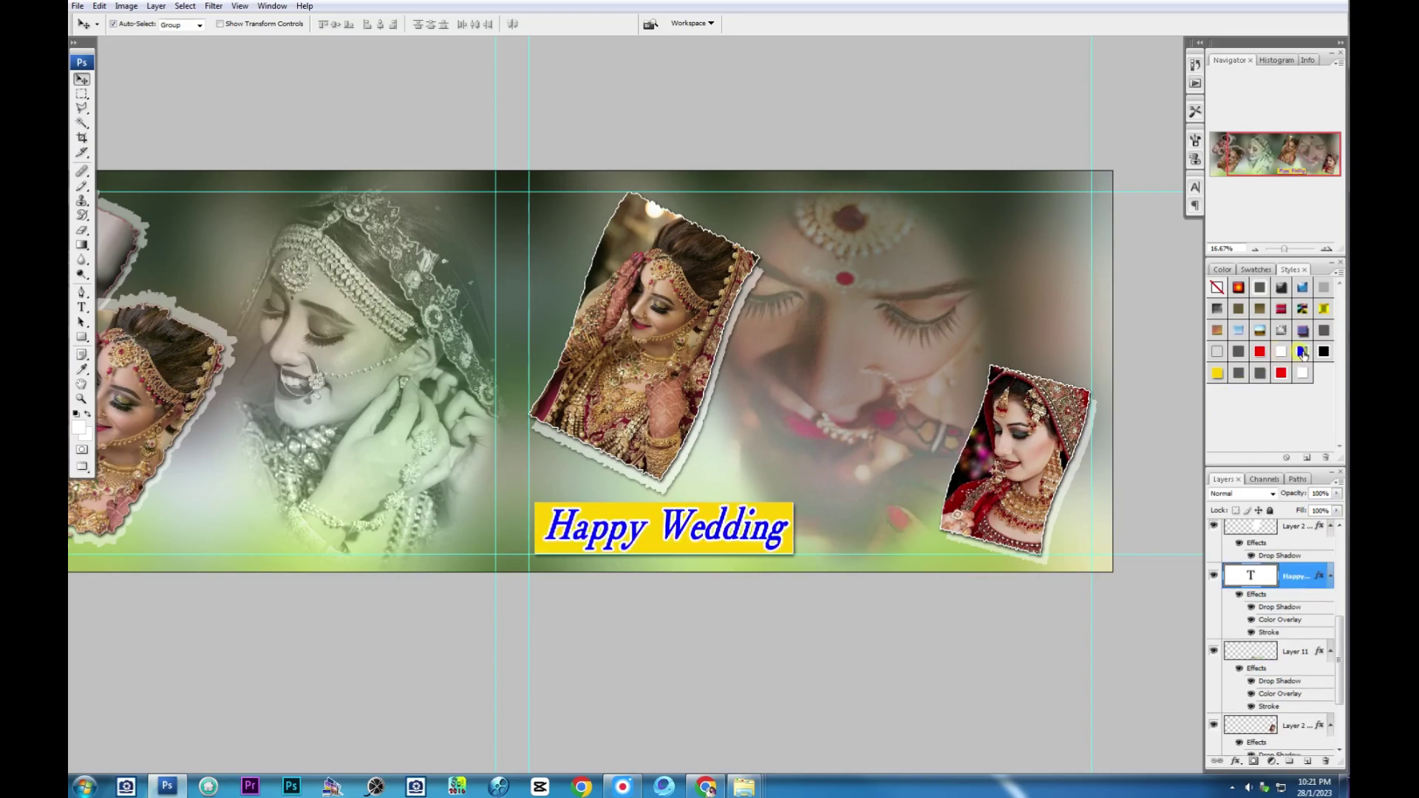
pyautogui.click(1282, 374)
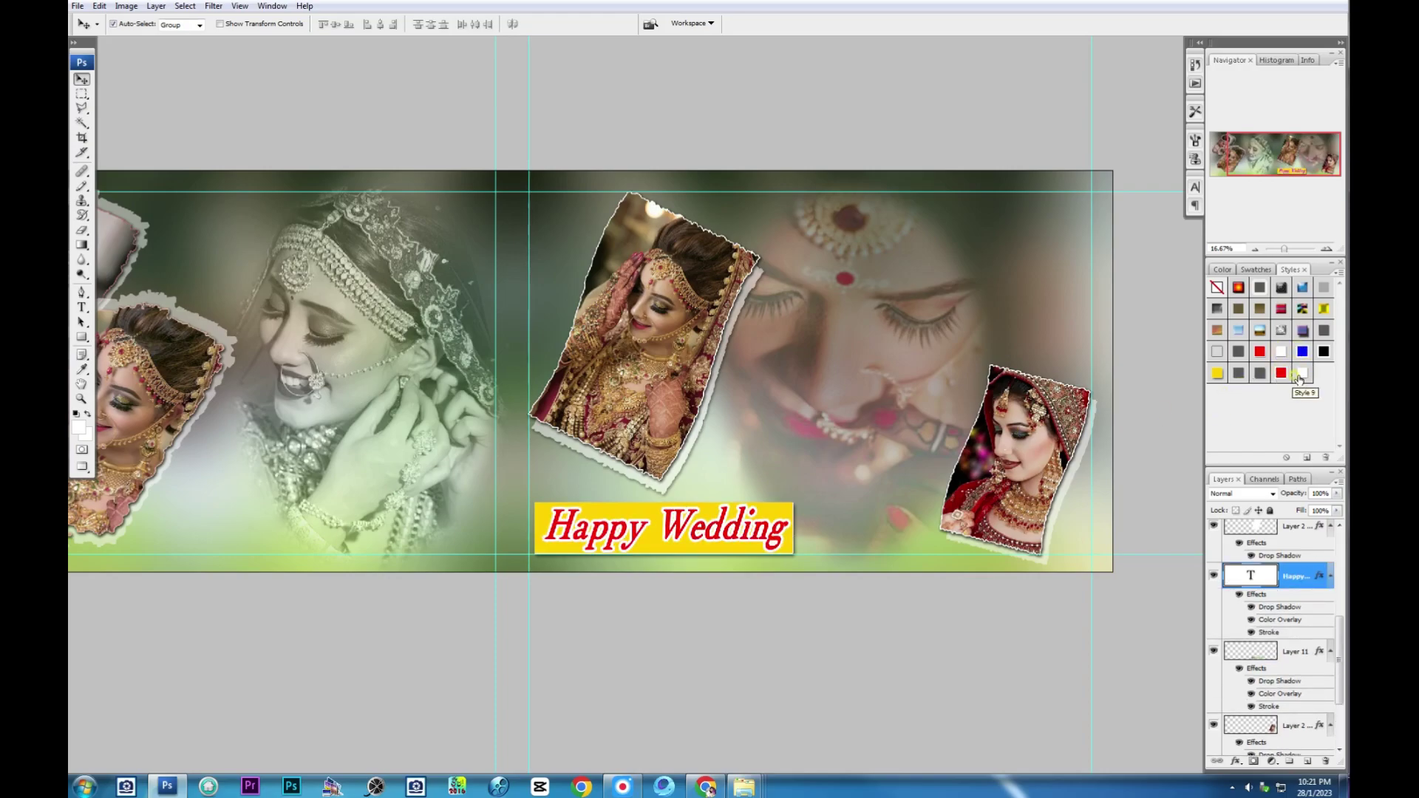
pyautogui.click(1300, 374)
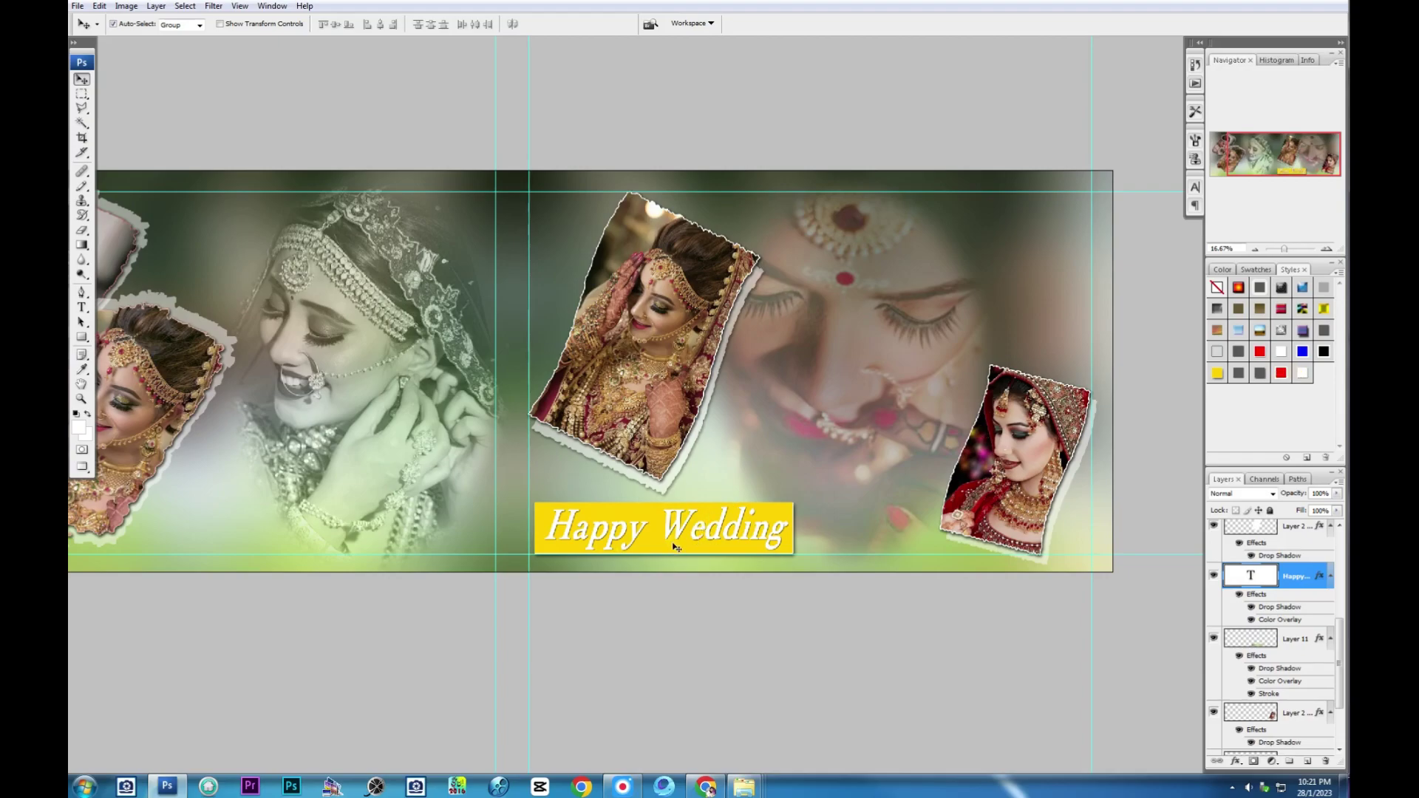
pyautogui.press('5')
pyautogui.click(1303, 644)
pyautogui.press('5')
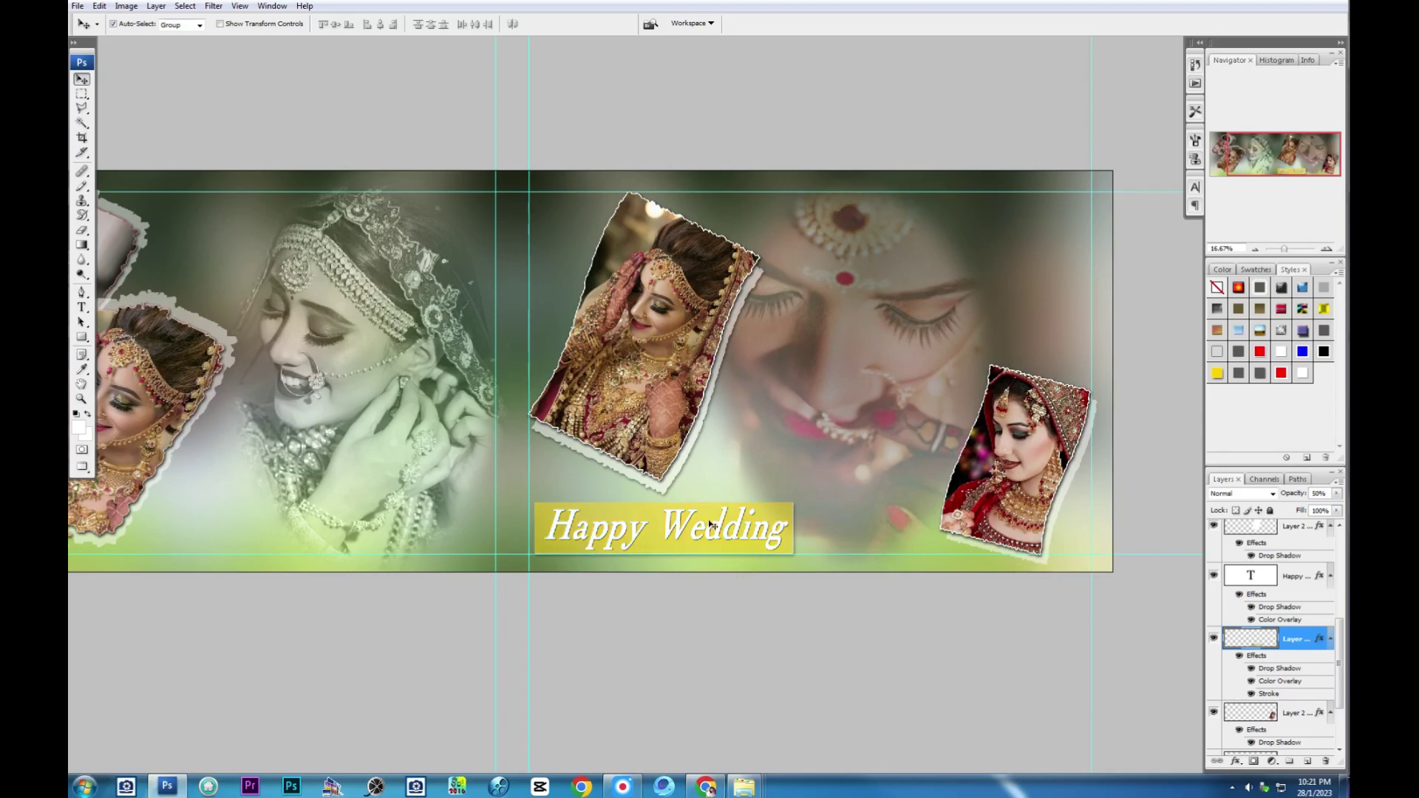
# Step: Place a duplicate of the Happy Wedding text higher up, over the middle photo
pyautogui.scroll(1, 709, 525)
pyautogui.hscroll(-5, 739, 532)
pyautogui.scroll(2, 768, 543)
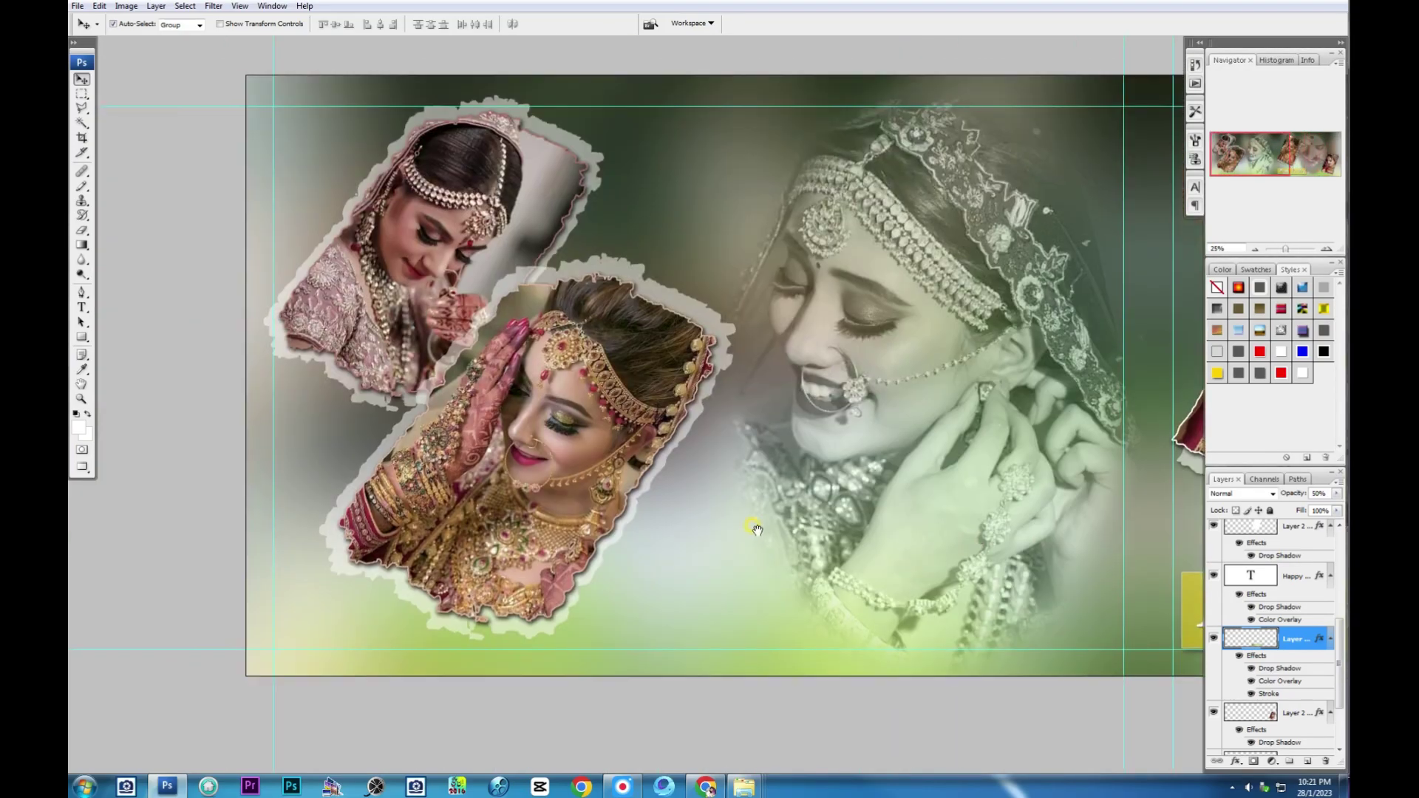
pyautogui.moveTo(780, 547); pyautogui.dragTo(355, 470)
pyautogui.scroll(-1, 691, 467)
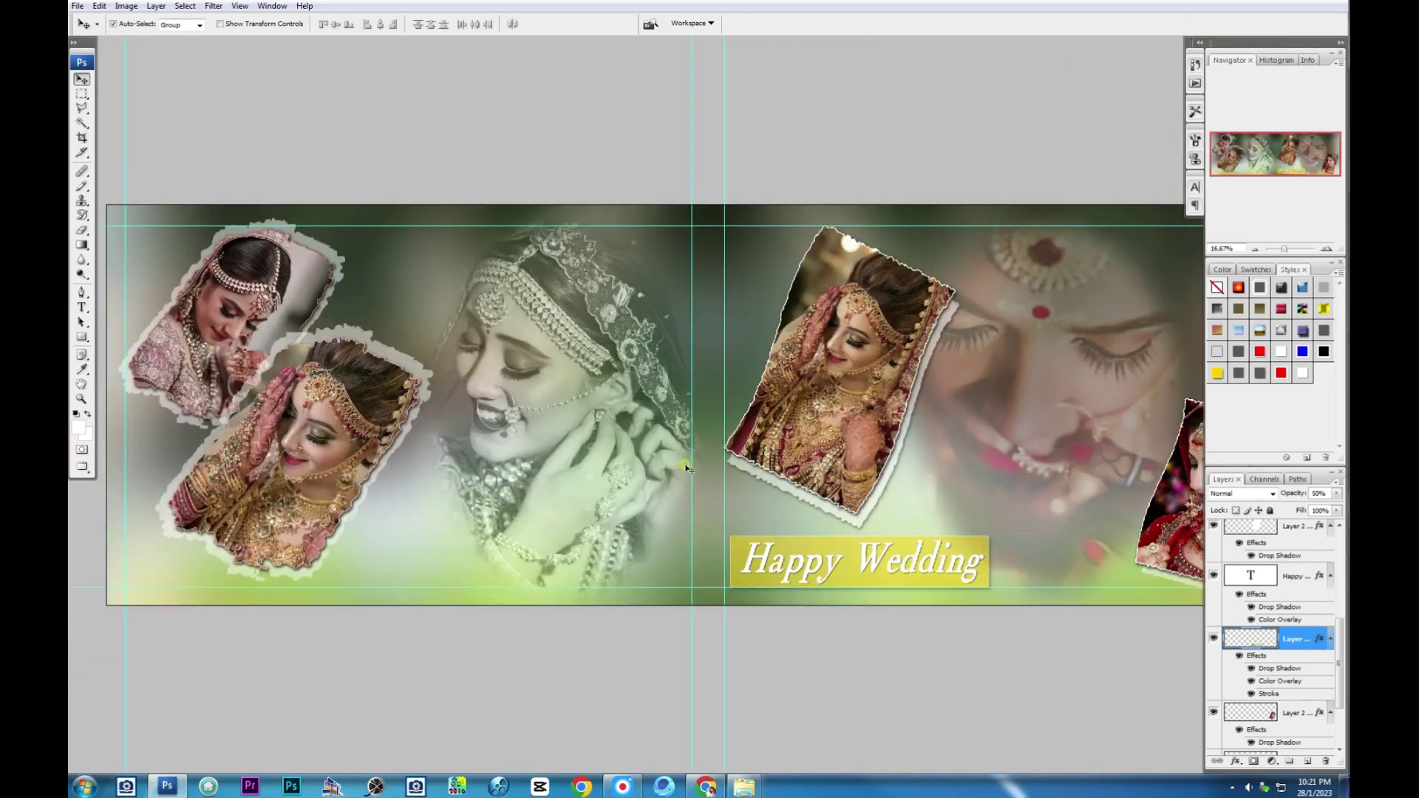
pyautogui.click(877, 559)
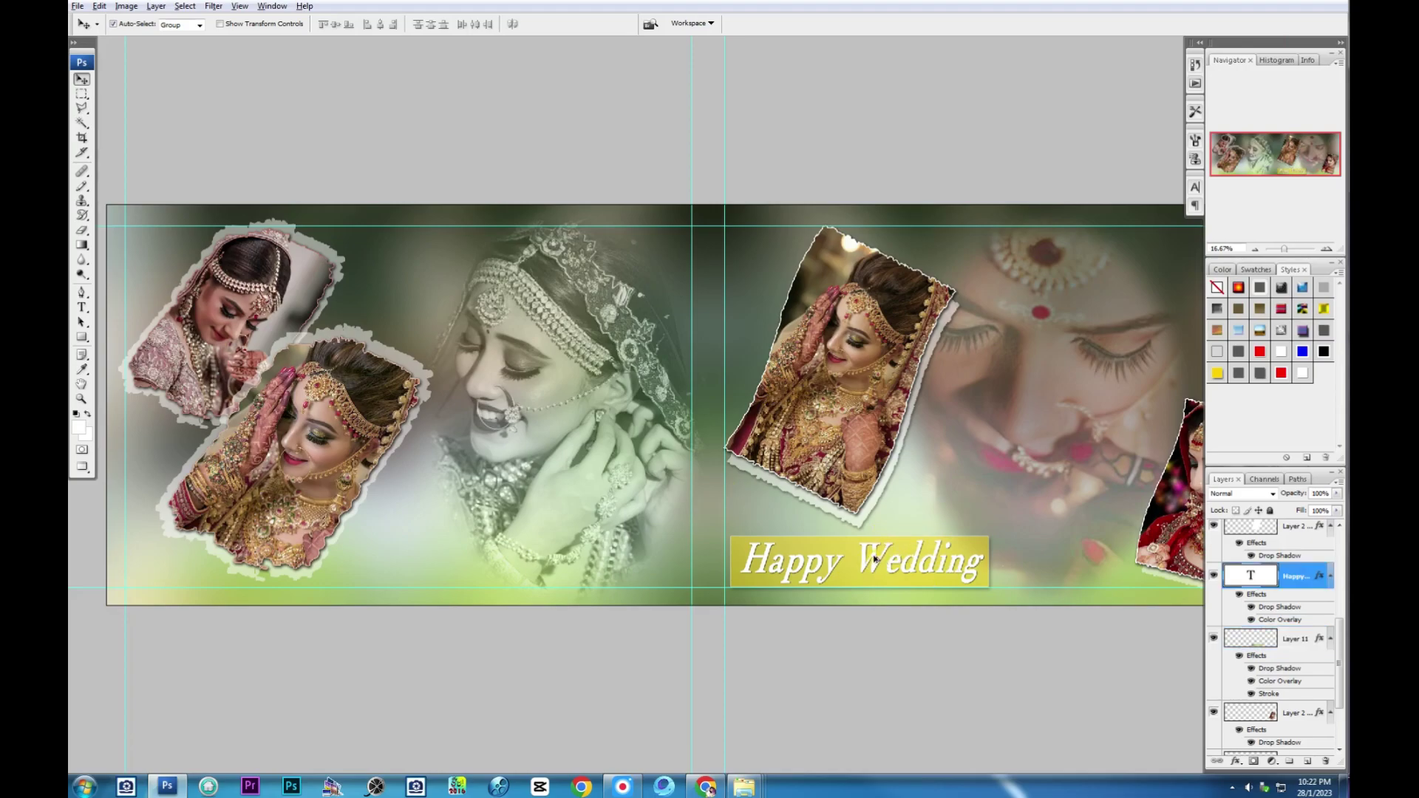
pyautogui.moveTo(874, 560); pyautogui.dragTo(905, 434)
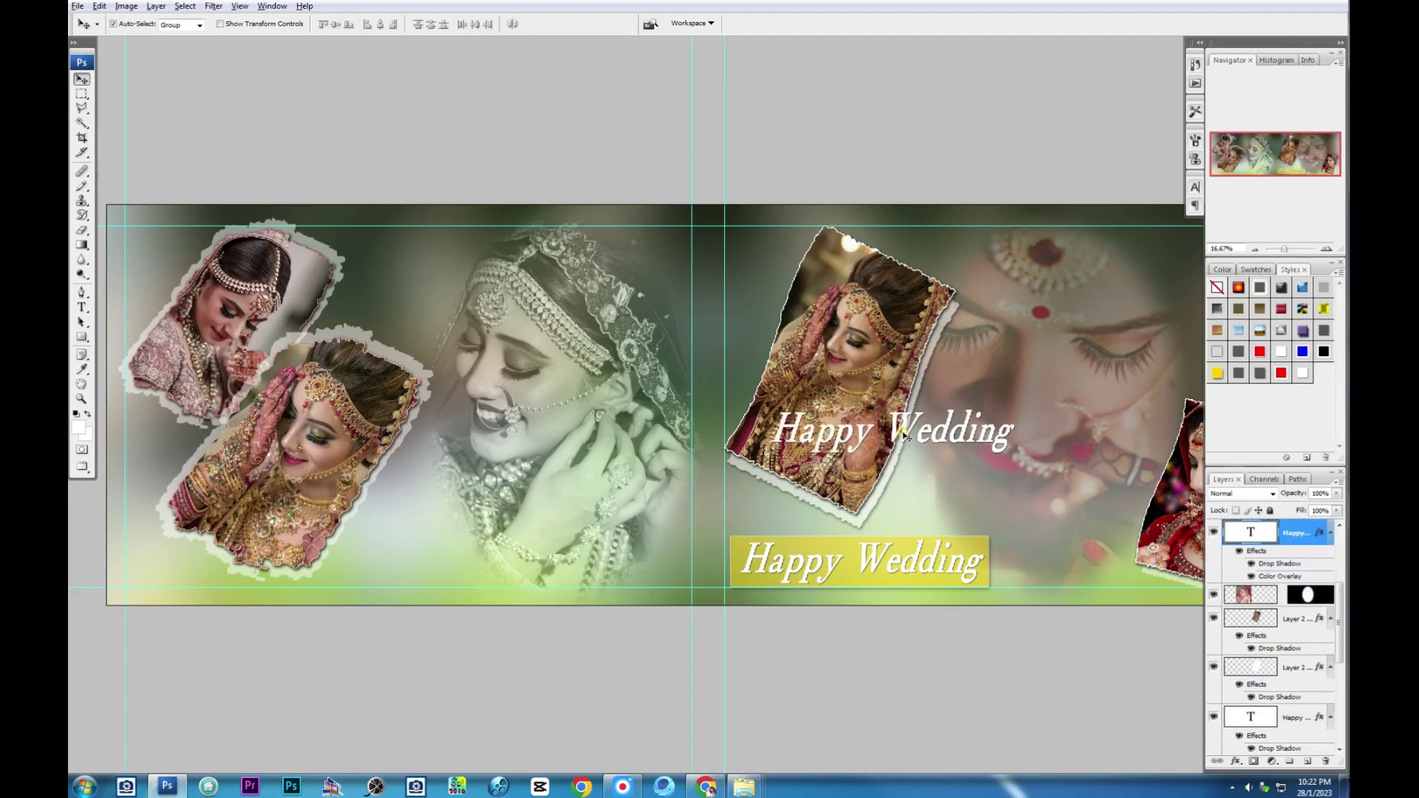
# Step: Retype the copied text as 'WEDDING CEREMONY'
pyautogui.press('t')
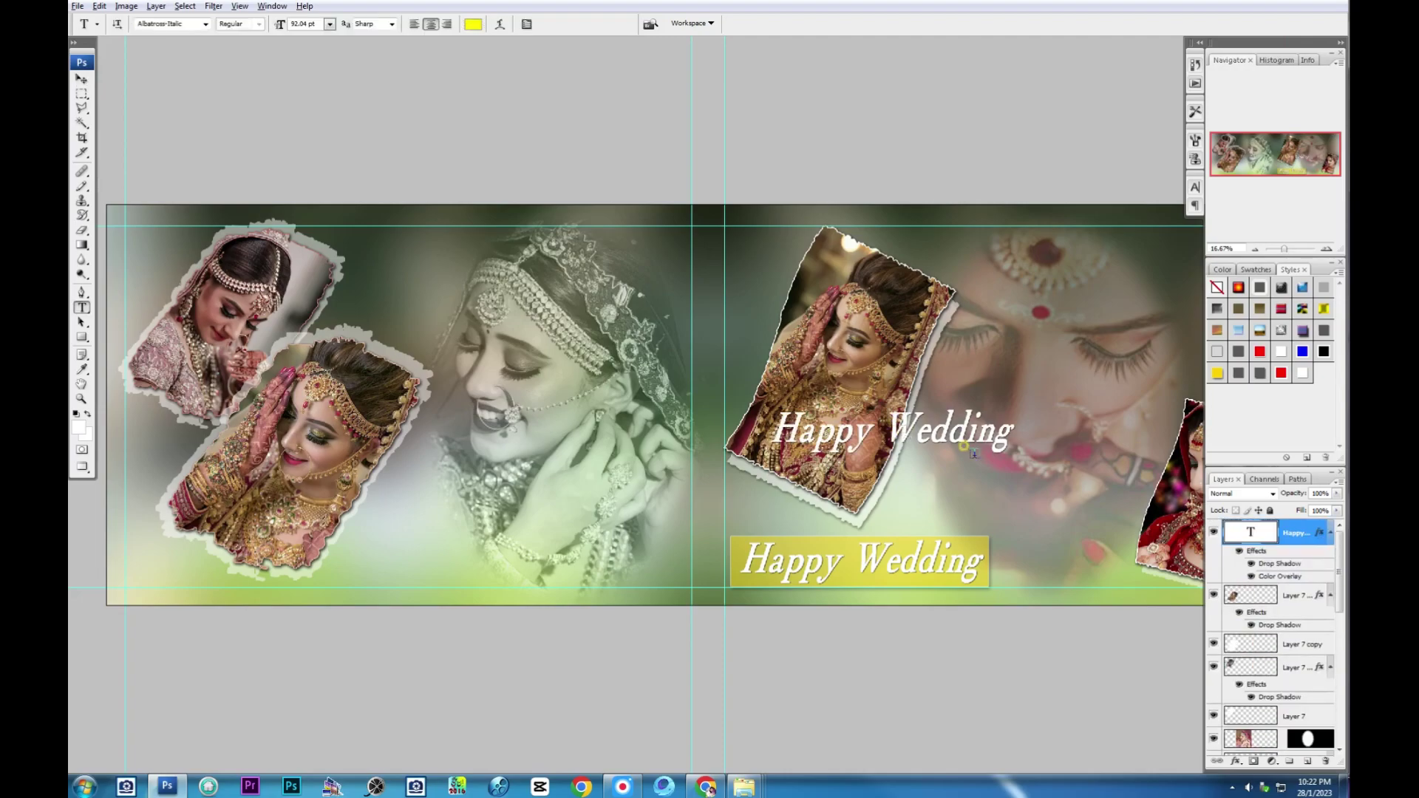
pyautogui.moveTo(988, 427); pyautogui.dragTo(728, 423)
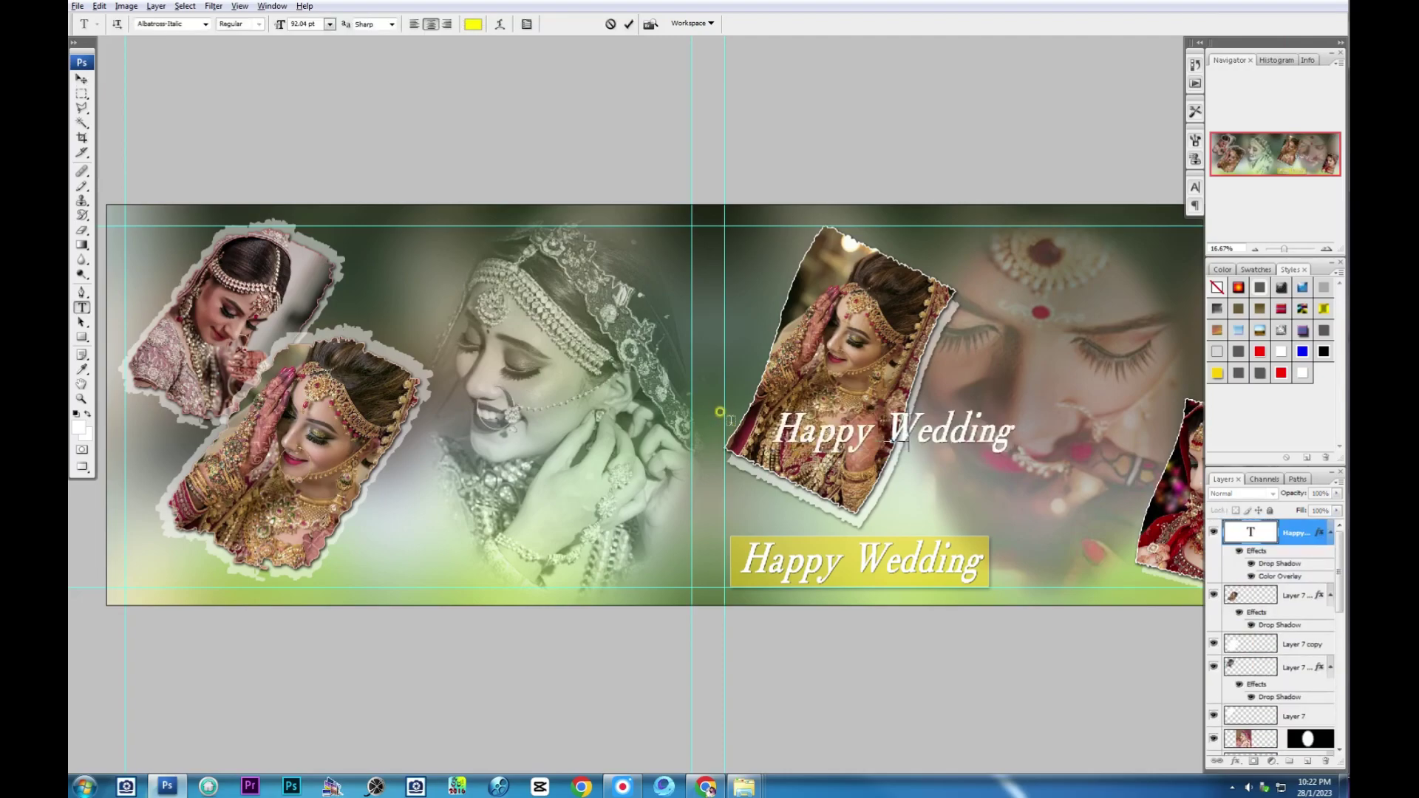
pyautogui.write('Weddi')
pyautogui.press('BackSpace')
pyautogui.press('BackSpace')
pyautogui.press('BackSpace')
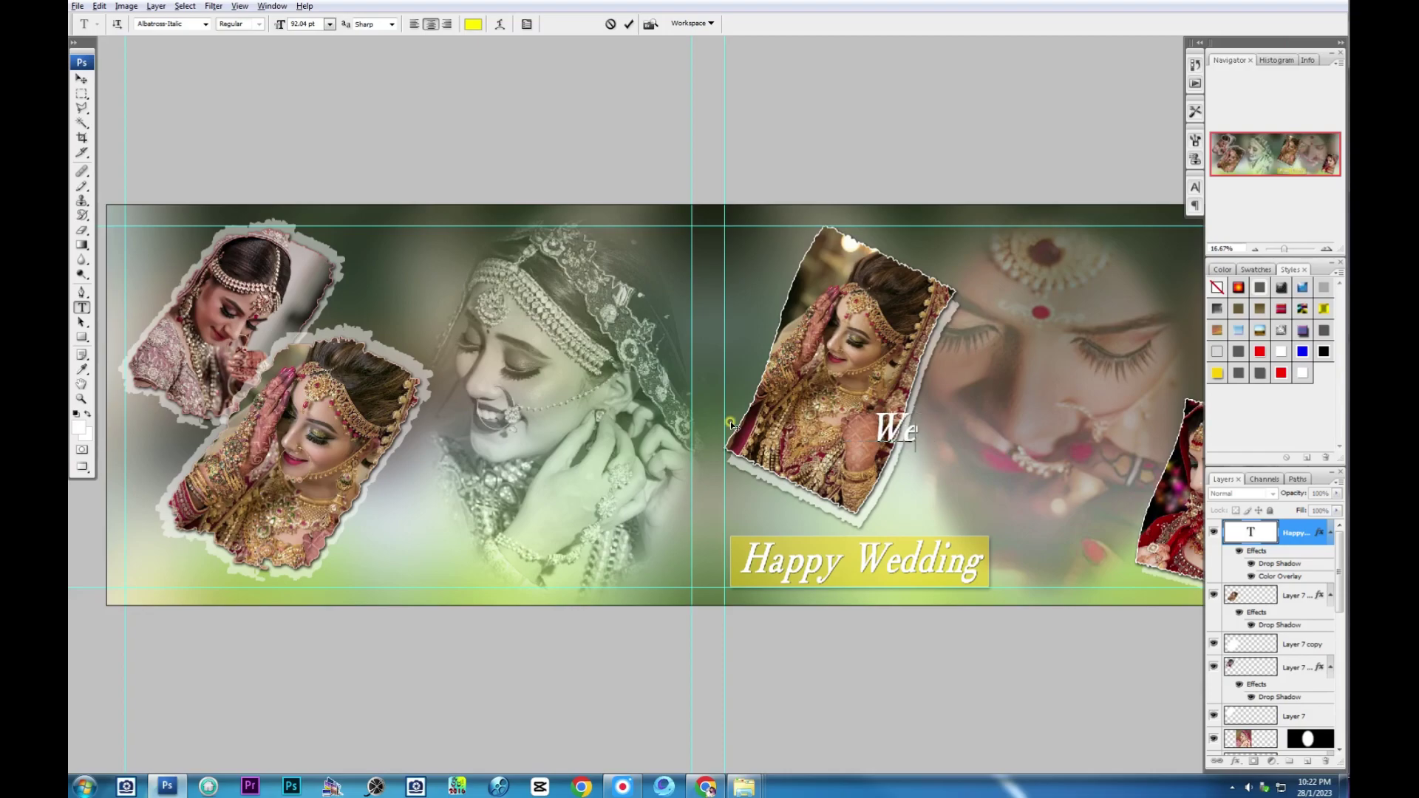
pyautogui.press('BackSpace')
pyautogui.write('EDDING')
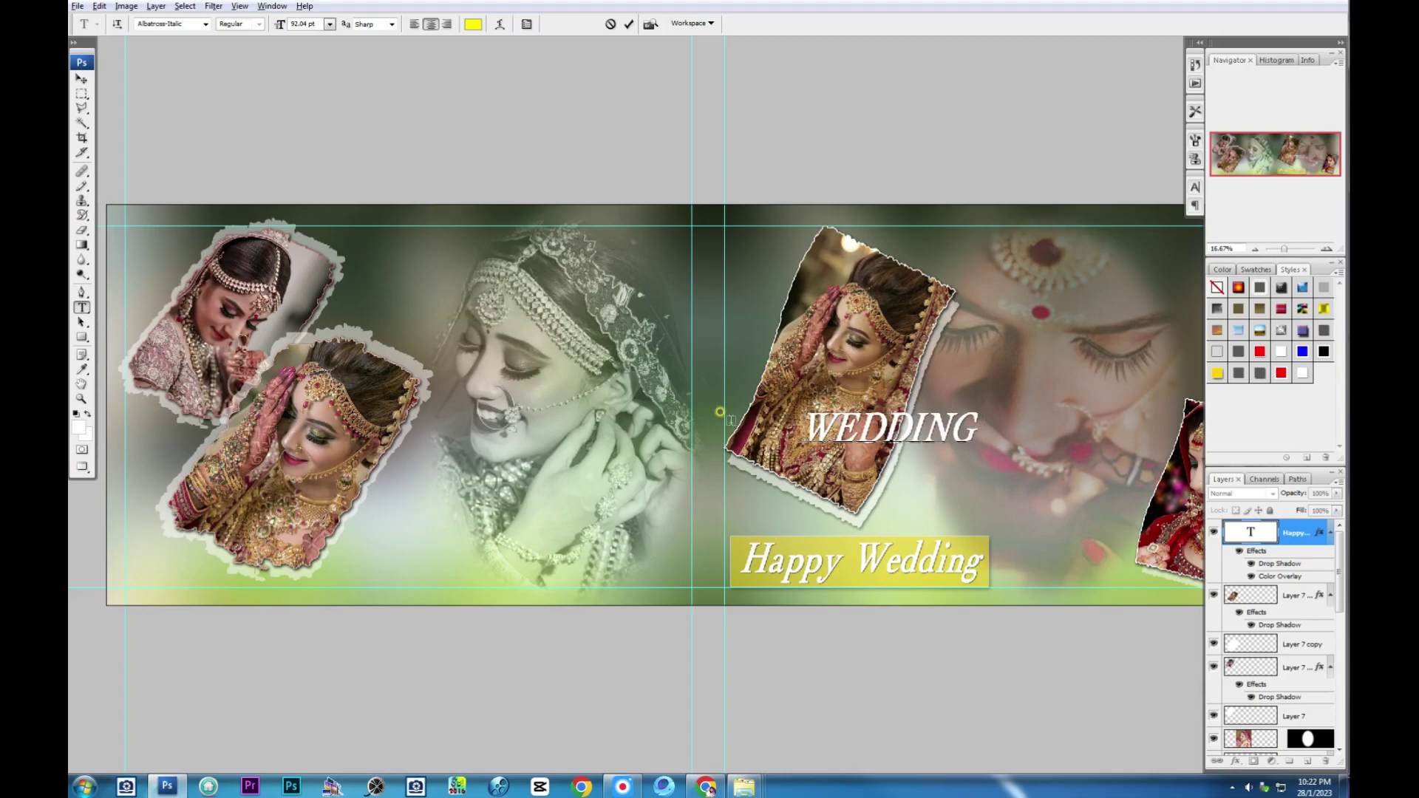
pyautogui.write(' CERE')
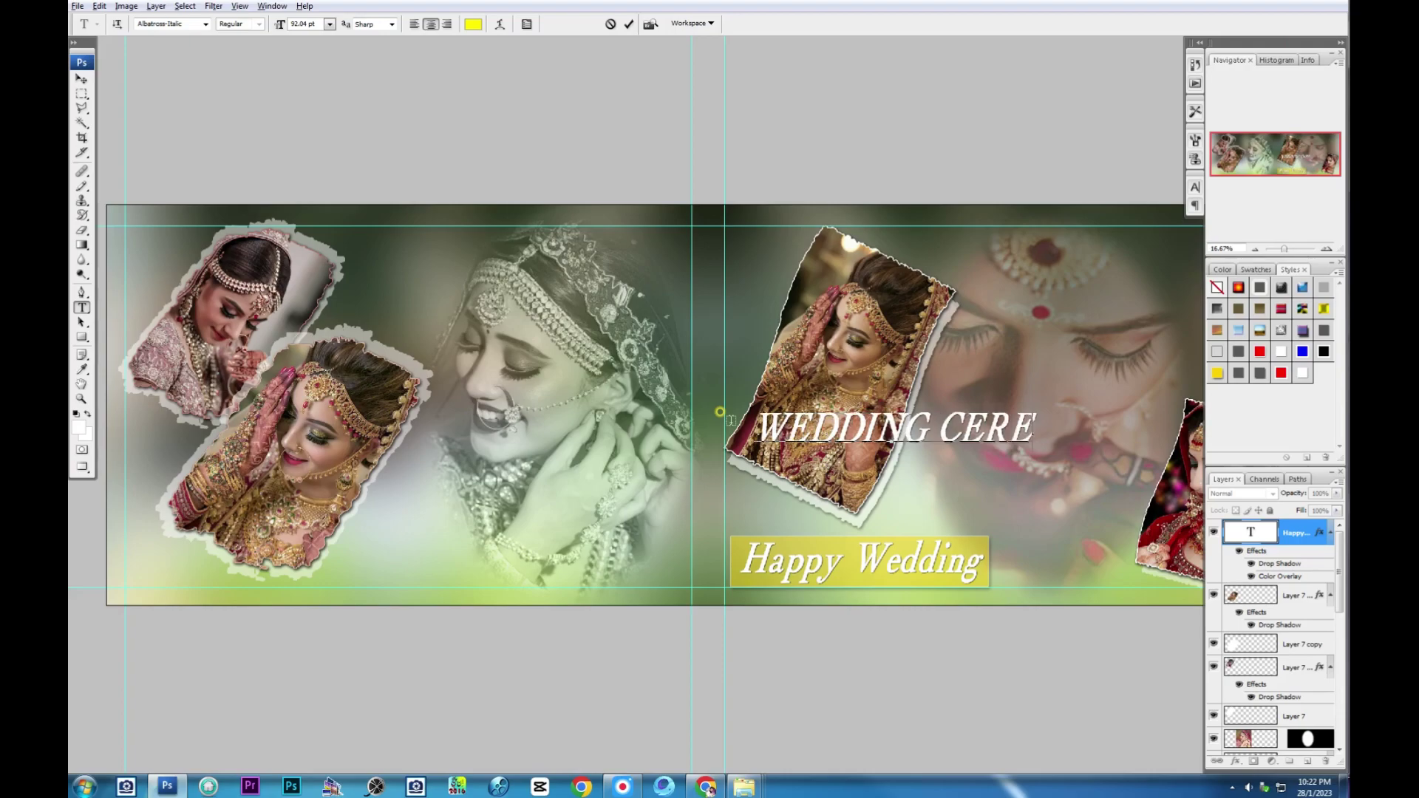
pyautogui.write('MONY')
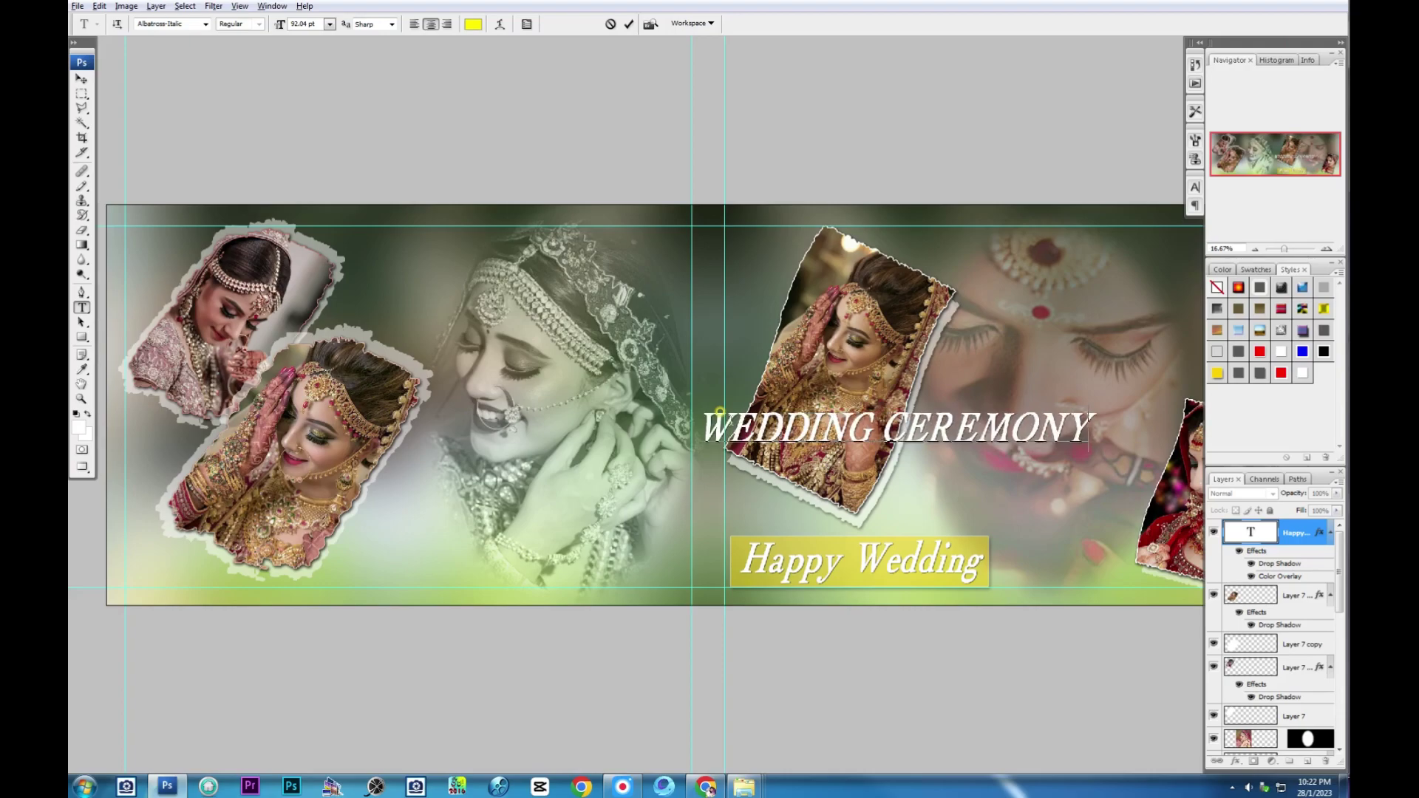
pyautogui.click(81, 78)
# Step: Rotate the title 90° clockwise, move it onto the centre fold, and scale it down
pyautogui.hotkey('ctrl', 't')
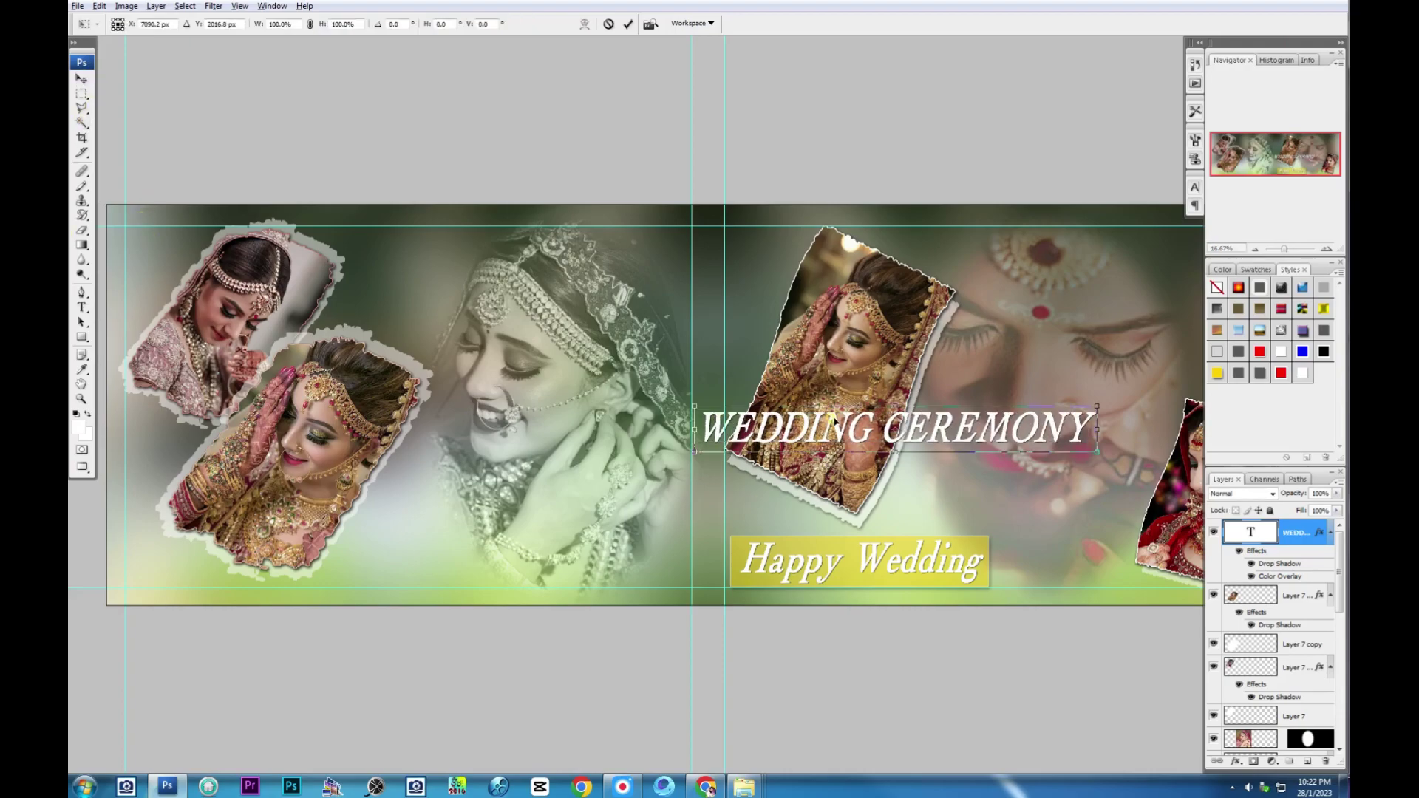
pyautogui.rightClick(831, 413)
pyautogui.click(890, 551)
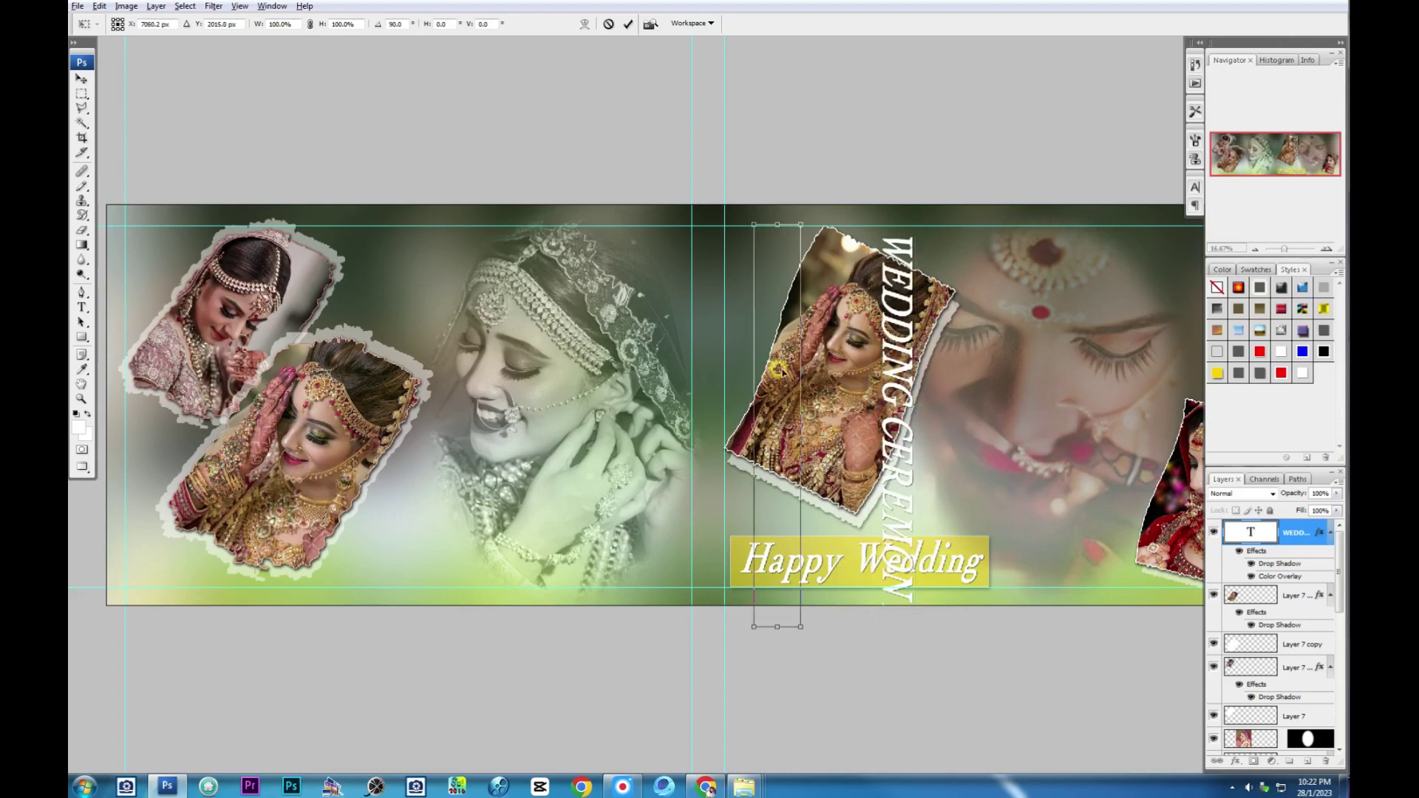
pyautogui.moveTo(903, 378); pyautogui.dragTo(714, 374)
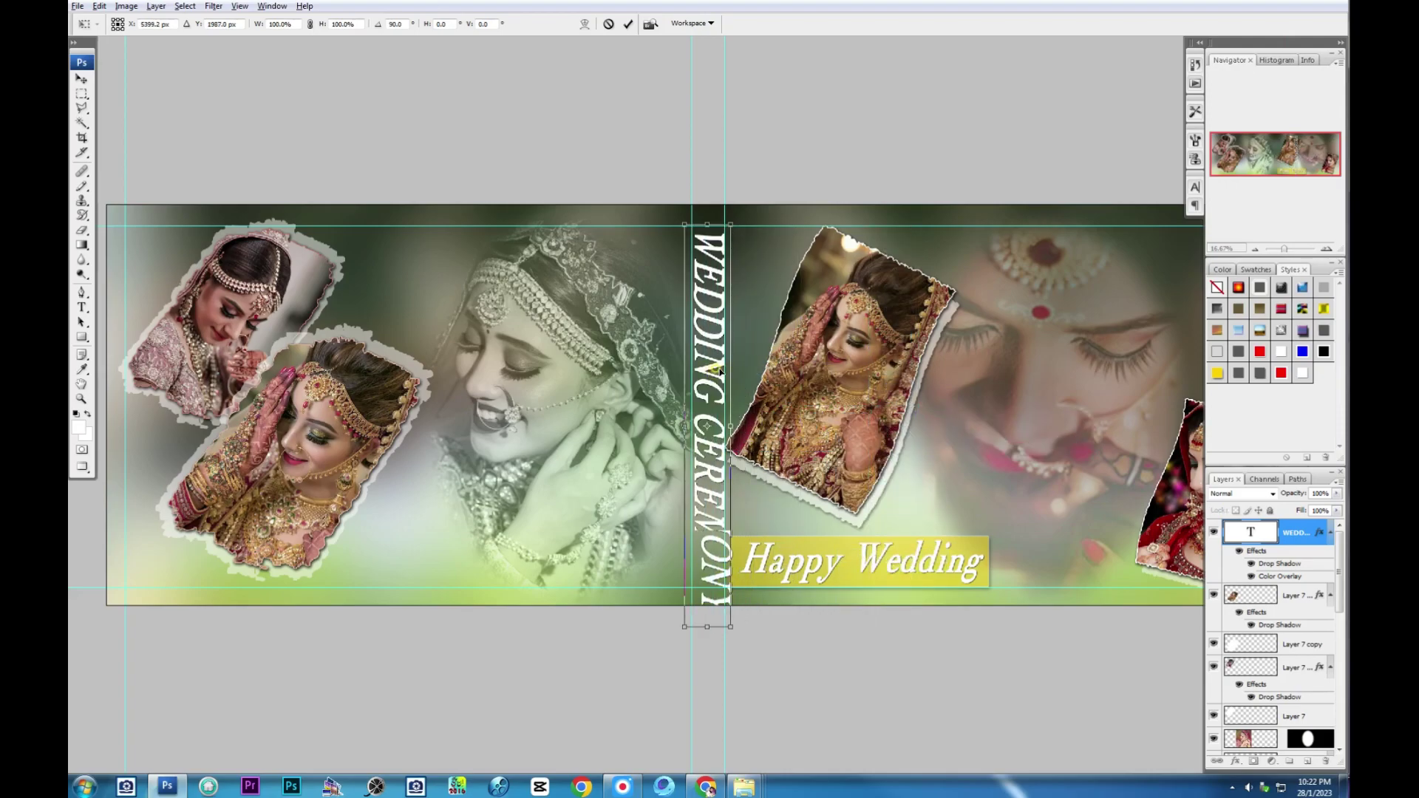
pyautogui.moveTo(685, 625); pyautogui.dragTo(698, 571)
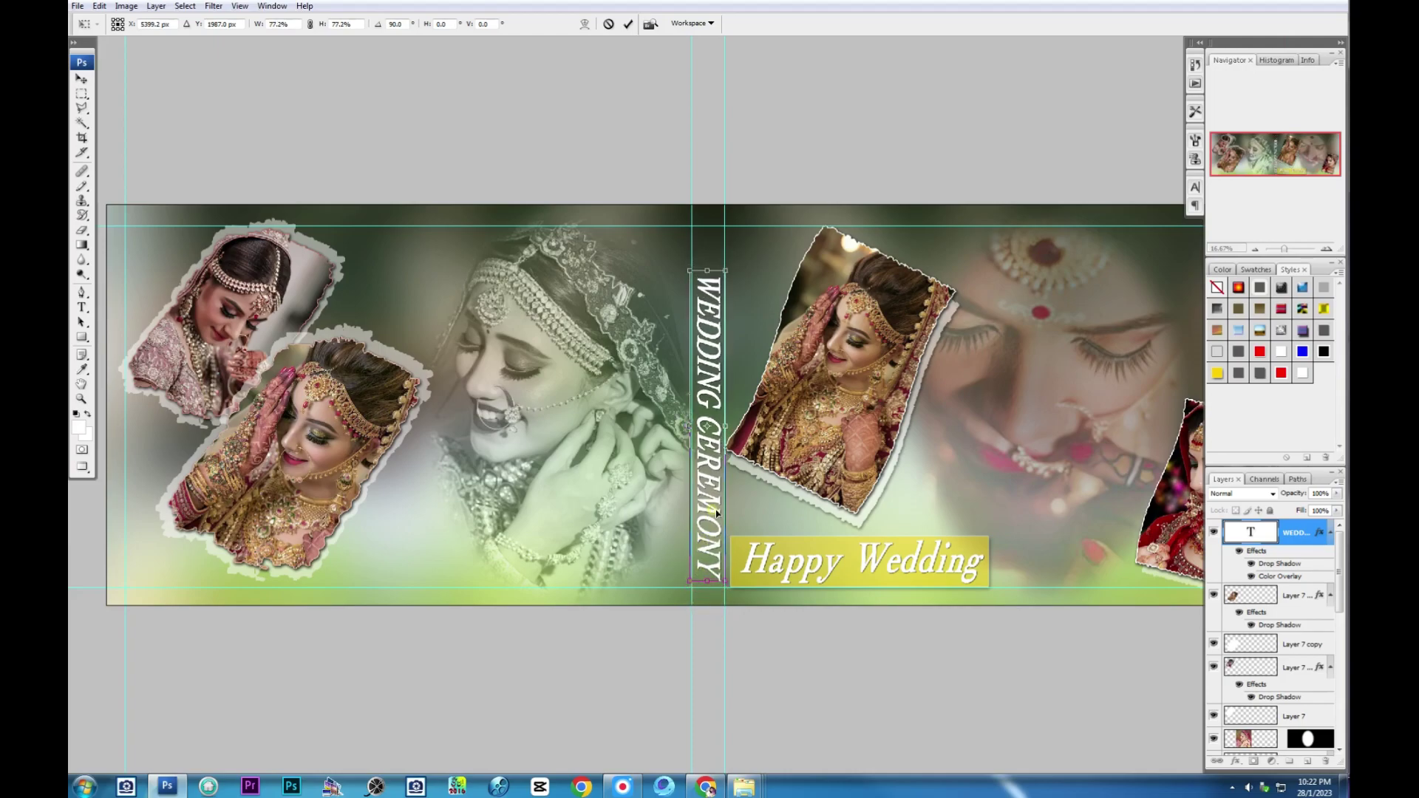
pyautogui.moveTo(718, 493); pyautogui.dragTo(738, 481)
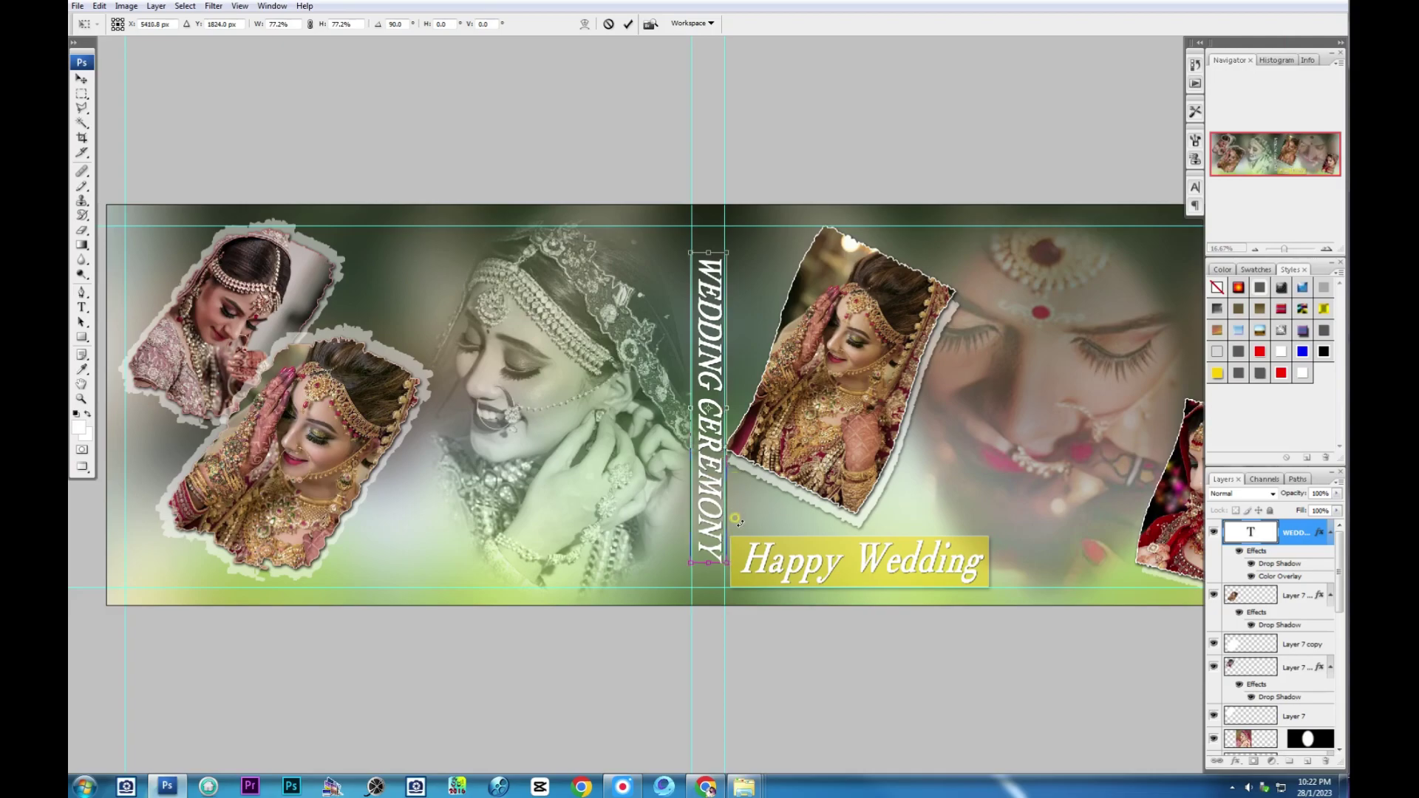
pyautogui.press('Return')
pyautogui.moveTo(743, 786)
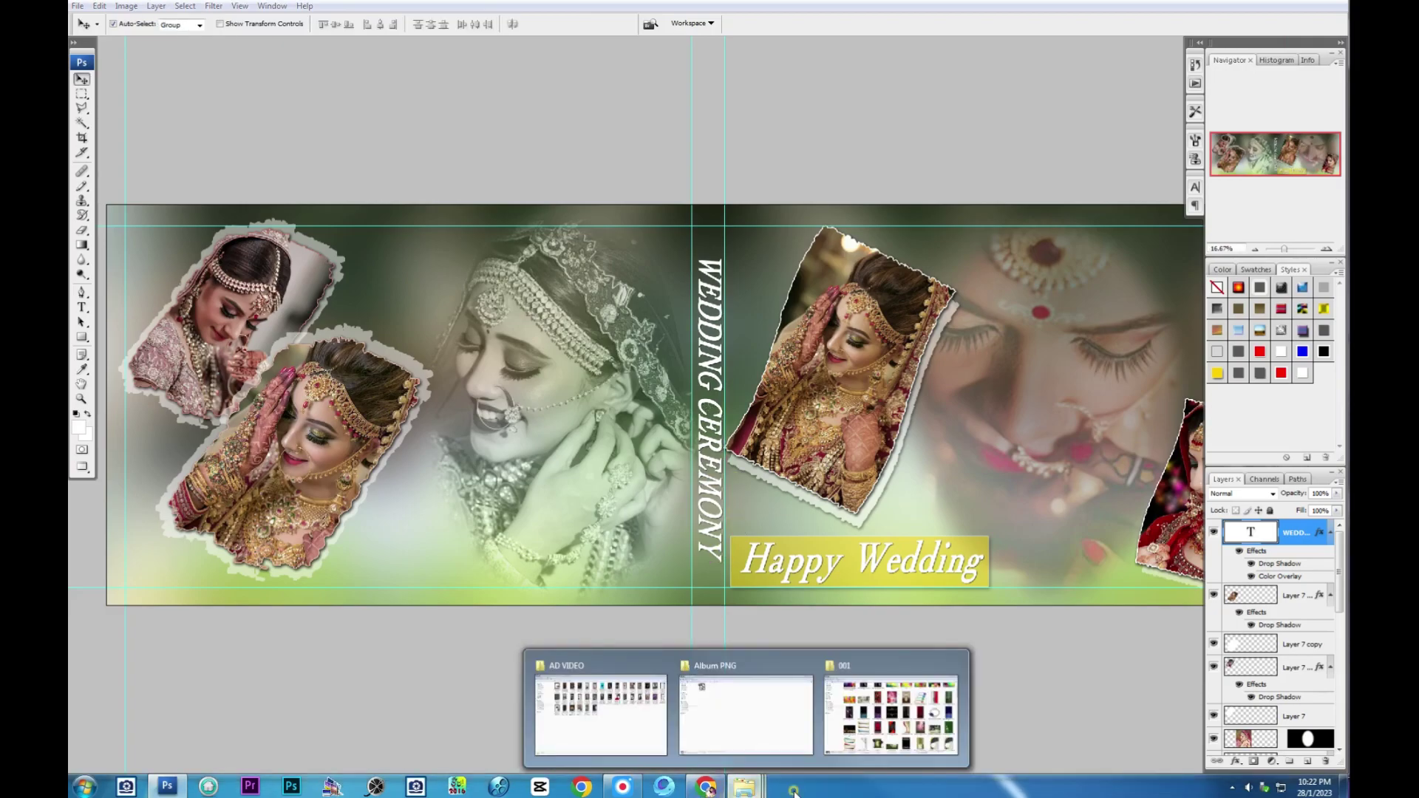
# Step: Bring in the colourful bokeh image and paste it into the WEDDING CEREMONY letters
pyautogui.click(894, 709)
pyautogui.scroll(2, 519, 441)
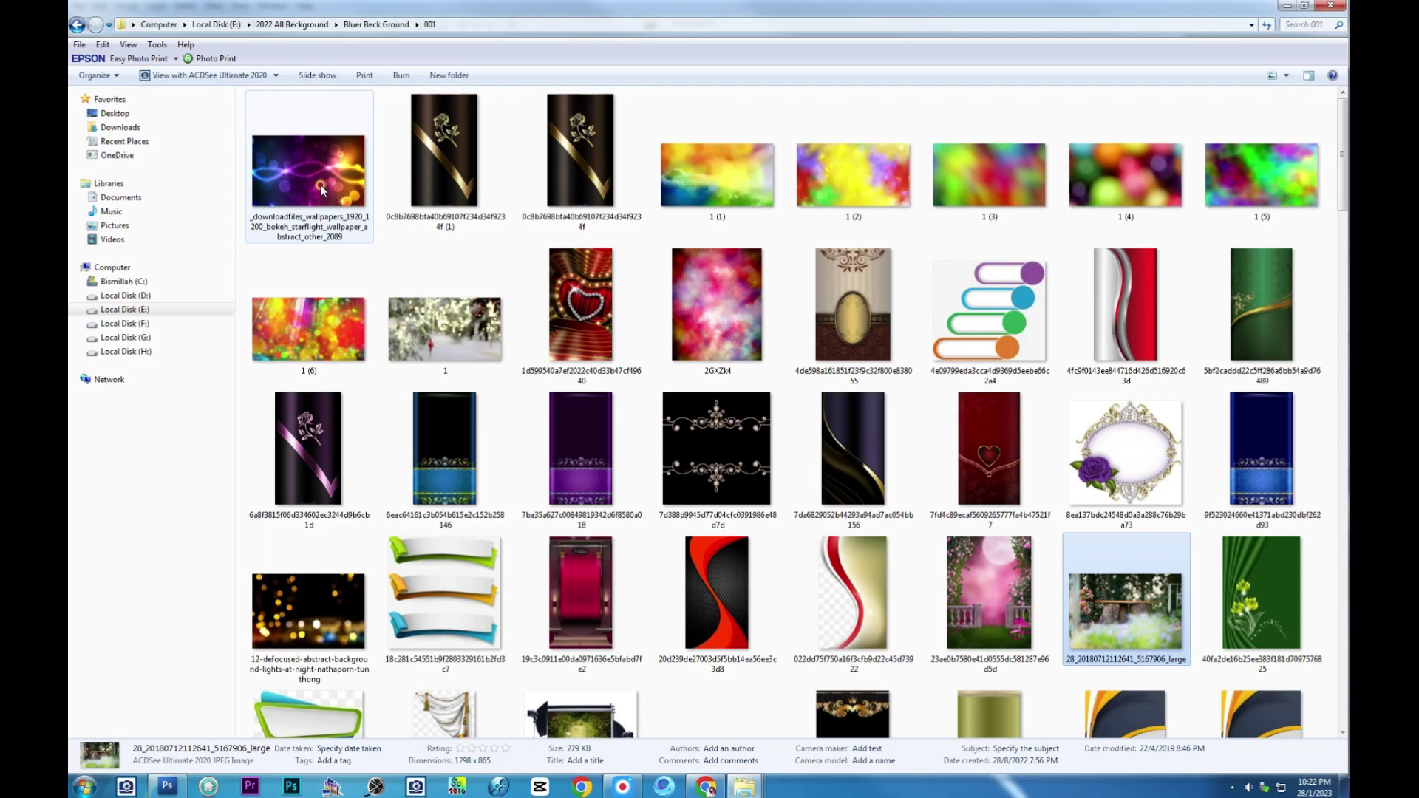
pyautogui.moveTo(853, 175); pyautogui.dragTo(840, 545)
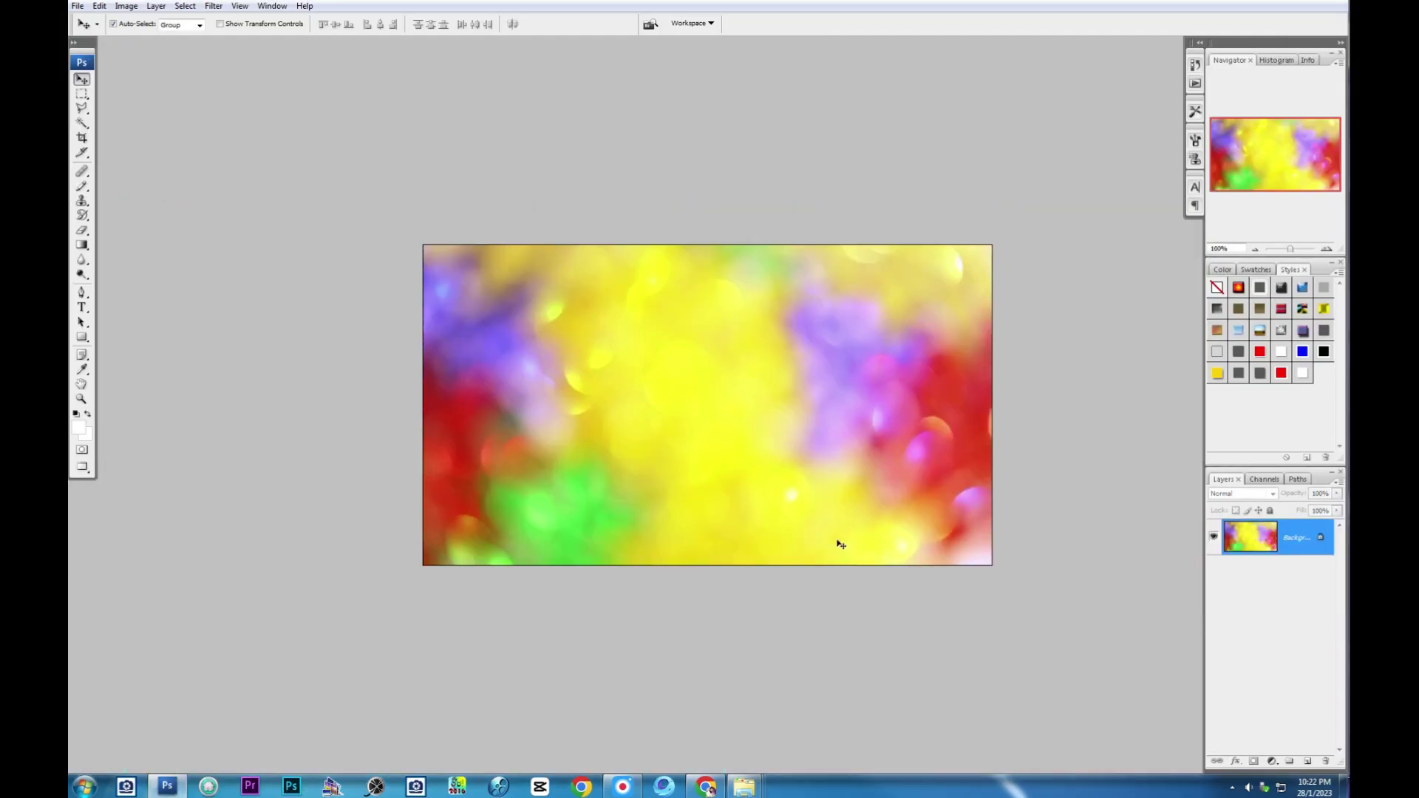
pyautogui.hotkey('ctrl', 'Tab')
pyautogui.keyDown('ctrl'); pyautogui.click(1251, 531); pyautogui.keyUp('ctrl')
pyautogui.hotkey('ctrl', 'shift', 'v')
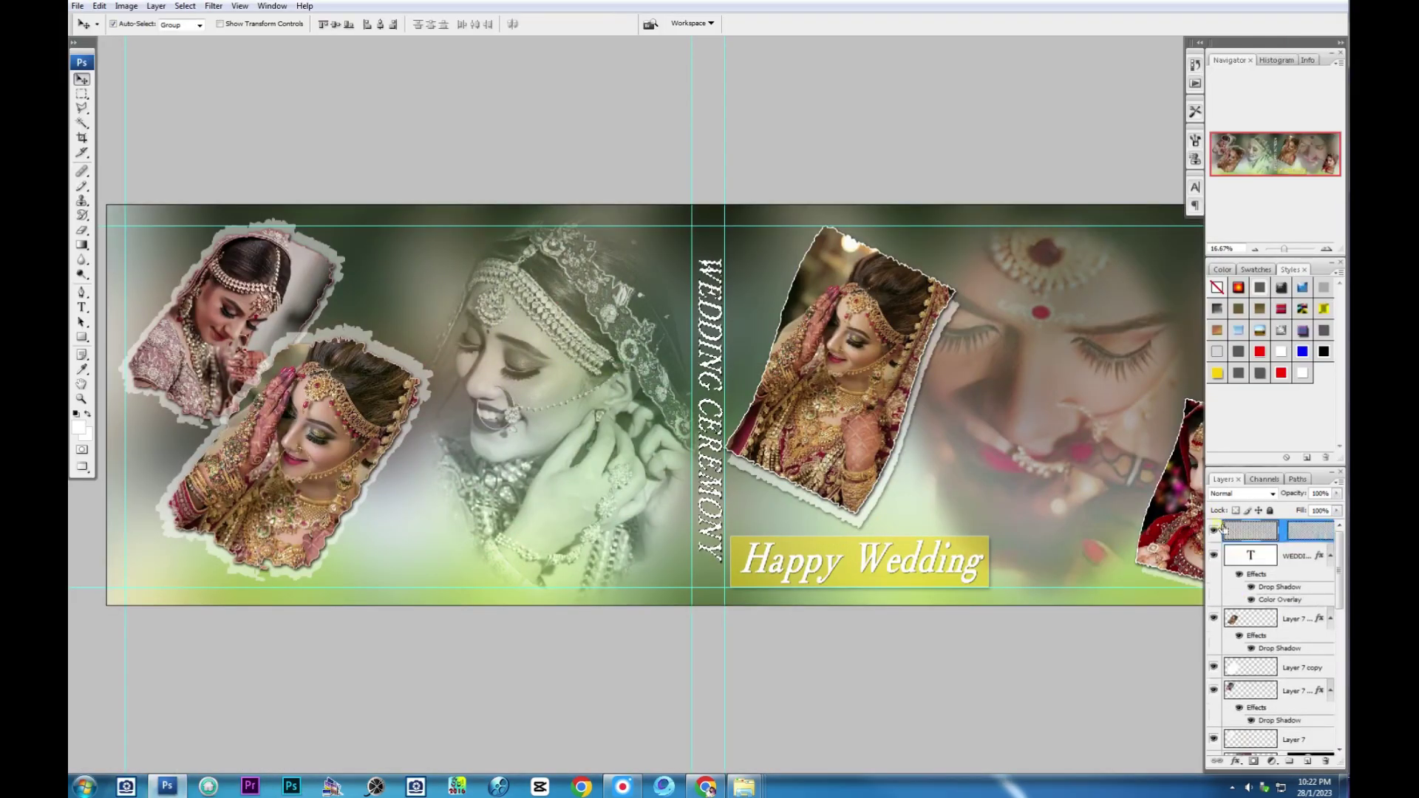
# Step: Rotate the bokeh fill 90°, enlarge it over the title, and merge it with the text layer
pyautogui.hotkey('ctrl', 't')
pyautogui.rightClick(737, 416)
pyautogui.click(789, 552)
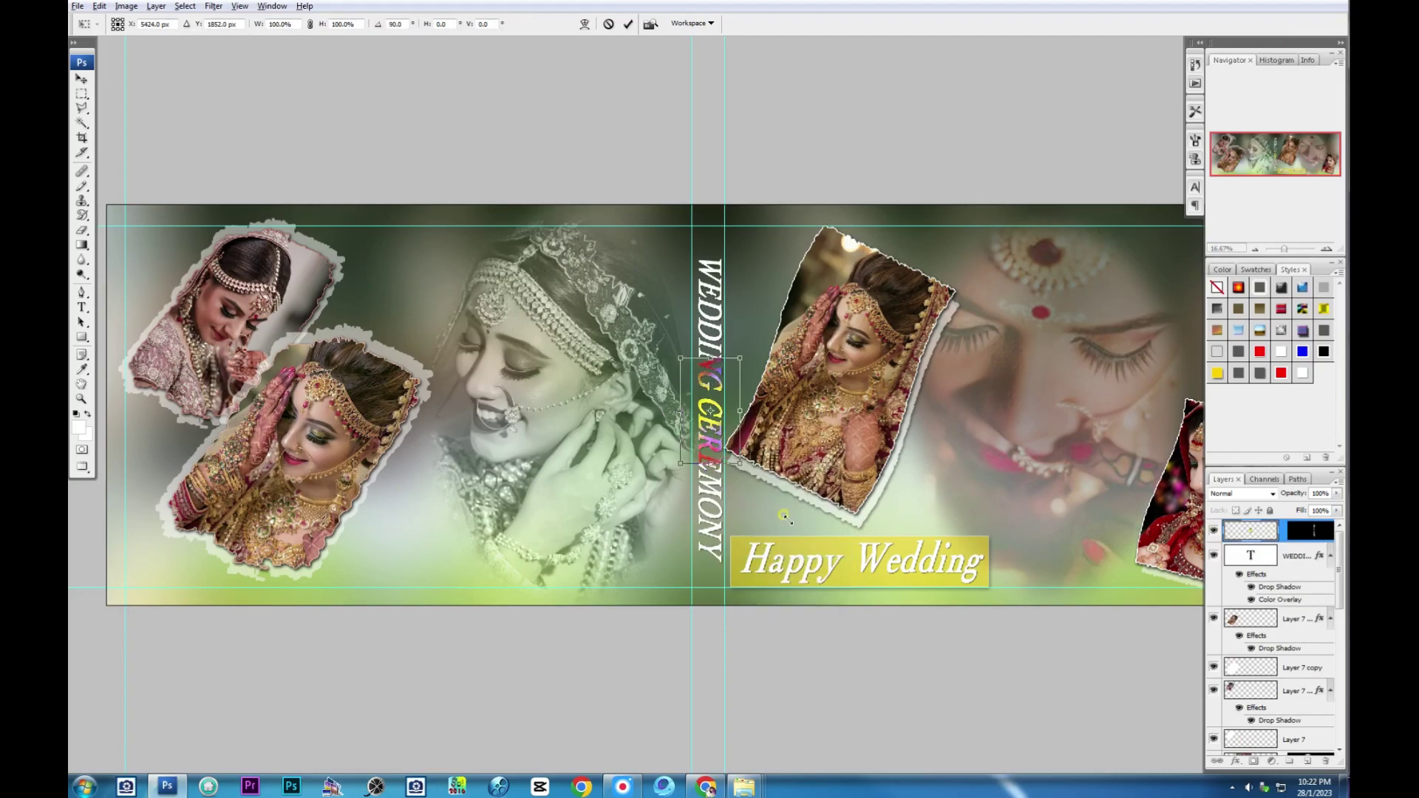
pyautogui.moveTo(737, 458); pyautogui.dragTo(855, 602)
pyautogui.press('Return')
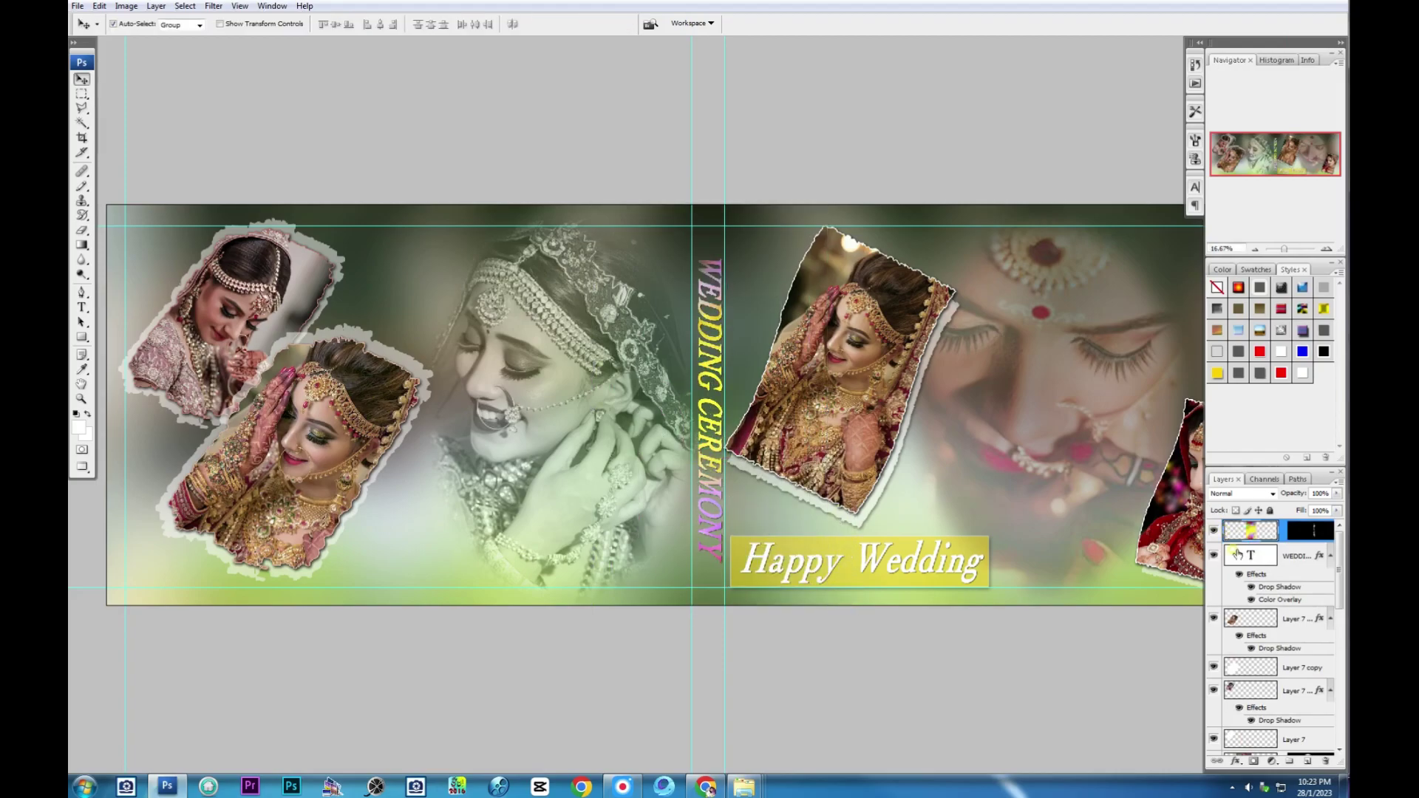
pyautogui.keyDown('shift'); pyautogui.click(1236, 553); pyautogui.keyUp('shift')
pyautogui.hotkey('ctrl', 'e')
# Step: Give the colourful vertical title a drop-shadow style from the Styles panel
pyautogui.scroll(1, 715, 294)
pyautogui.scroll(1, 715, 294)
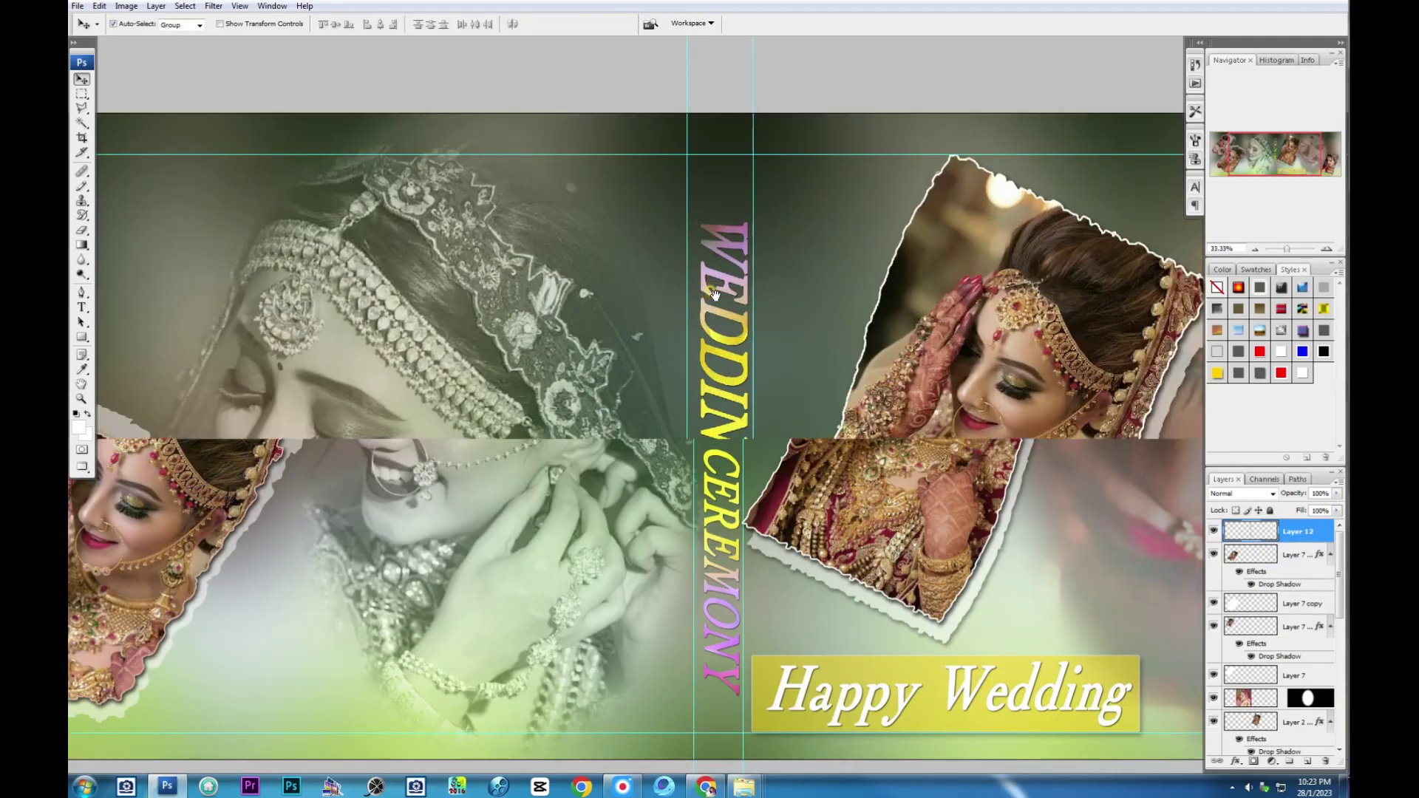
pyautogui.press('i')
pyautogui.hotkey('shift', 'F5')
pyautogui.press('Escape')
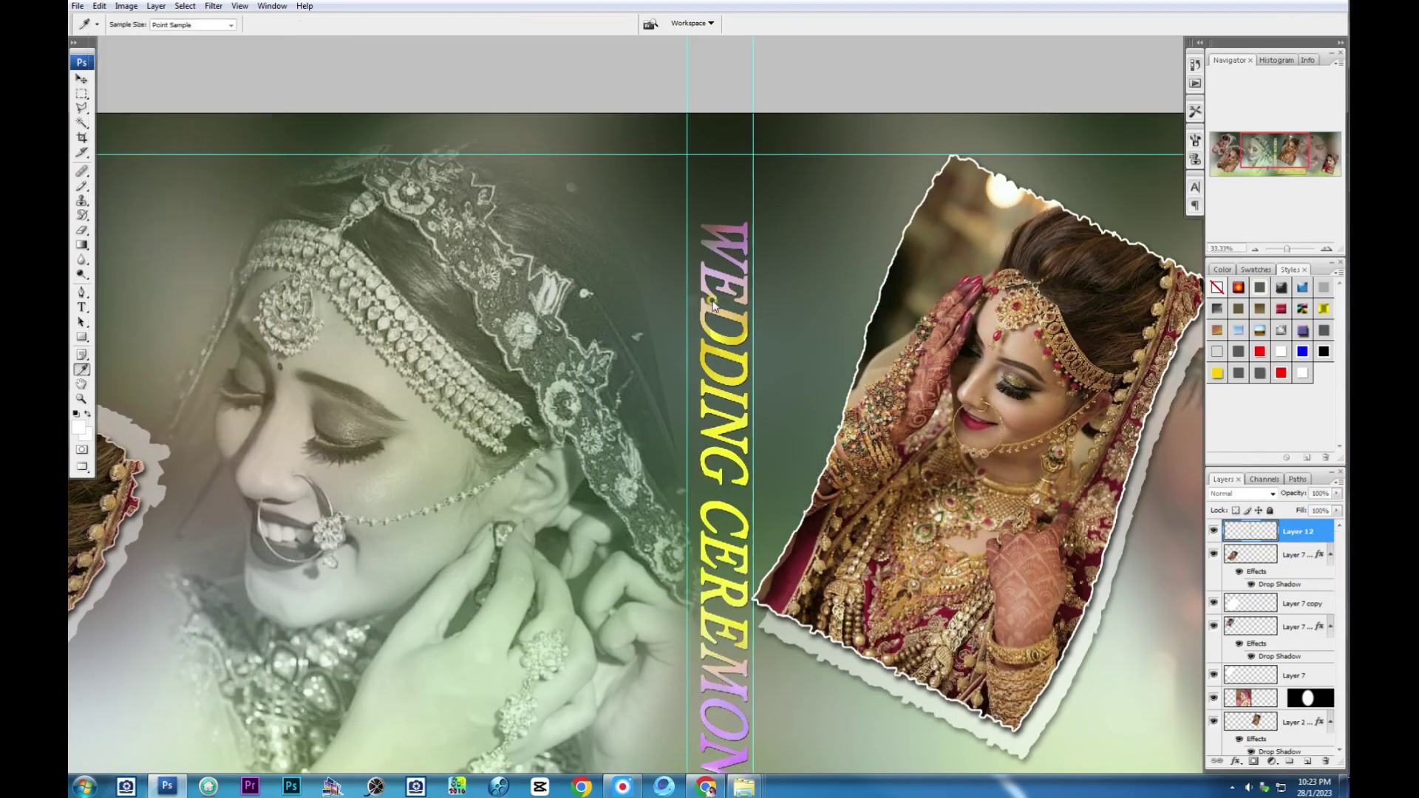
pyautogui.hotkey('shift', 'F5')
pyautogui.press('Escape')
pyautogui.press('v')
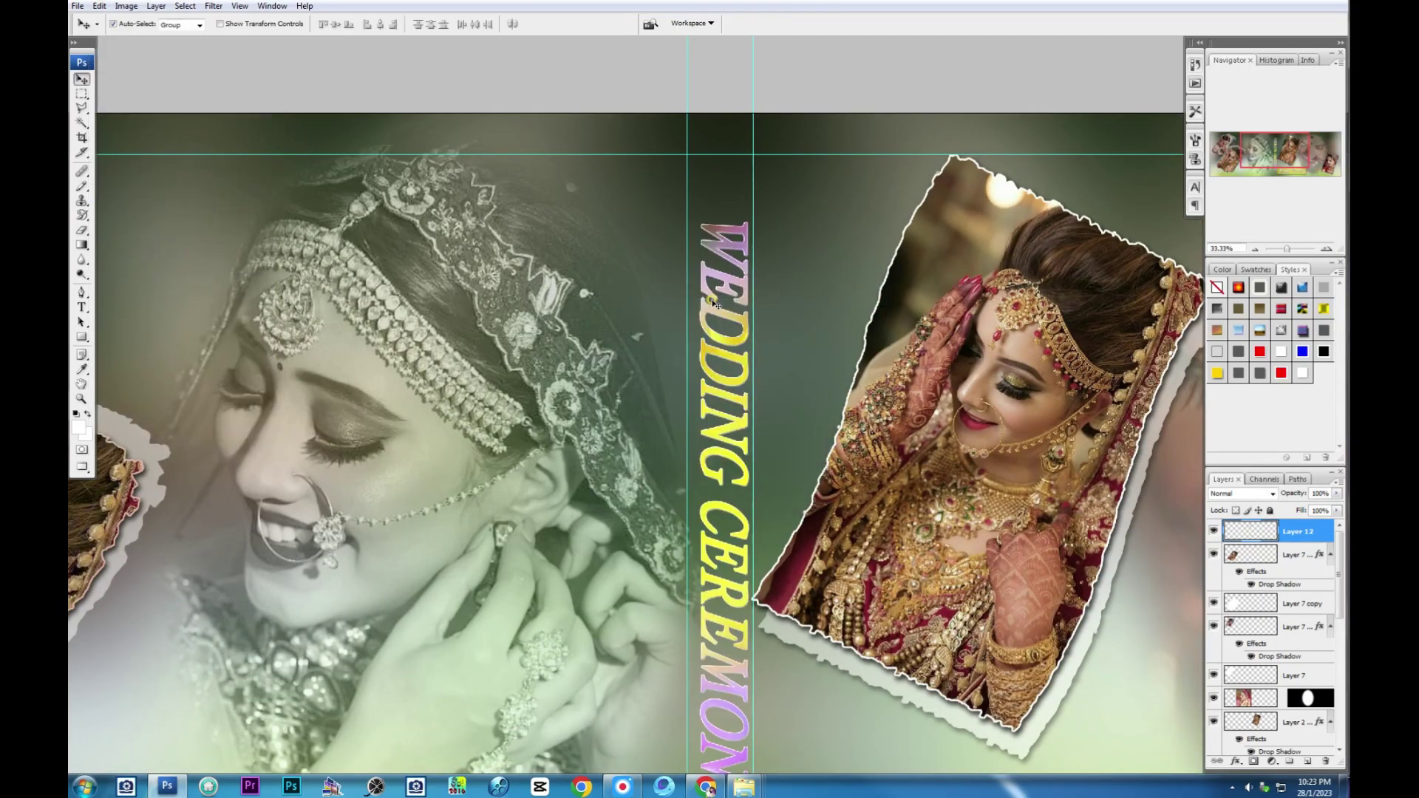
pyautogui.click(1259, 373)
pyautogui.moveTo(1023, 465); pyautogui.dragTo(991, 274)
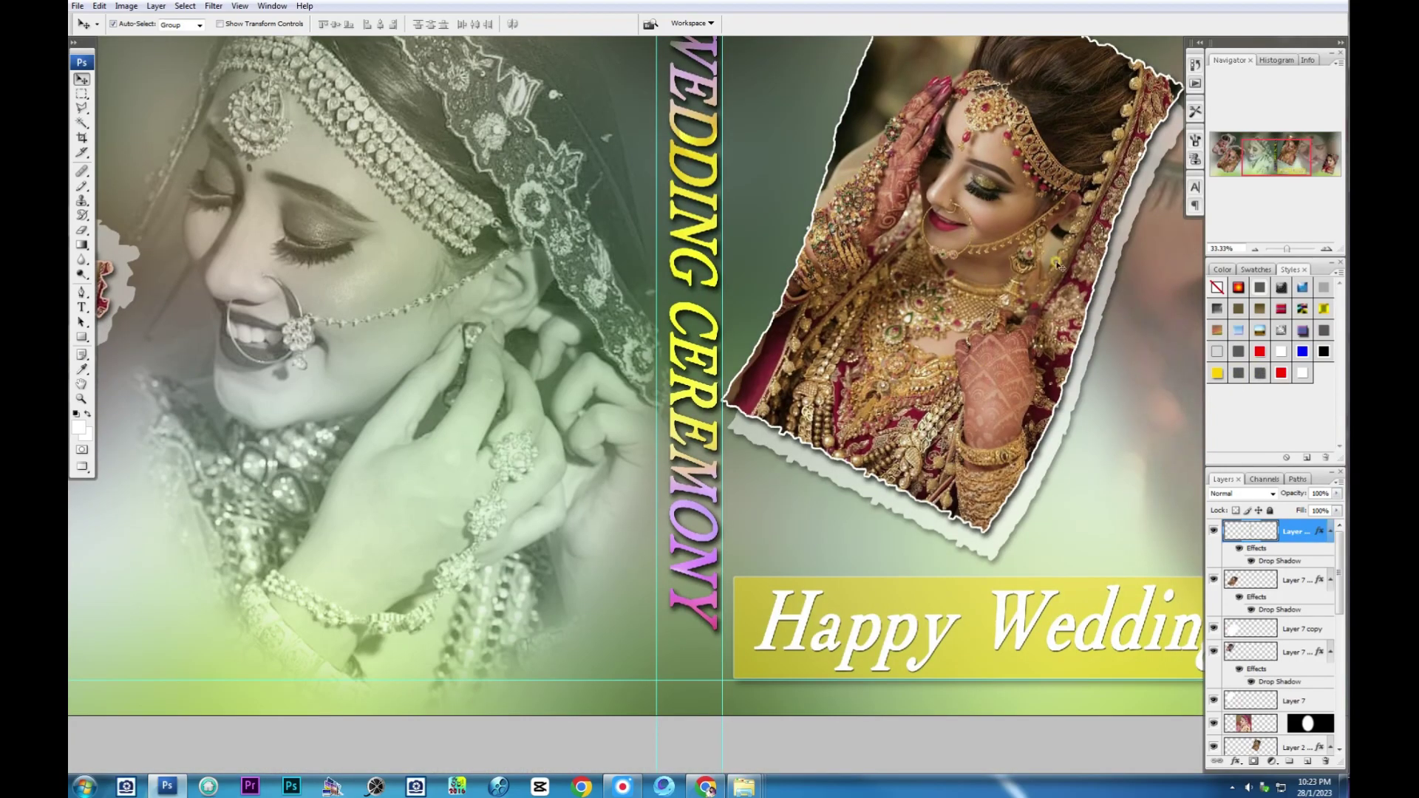
pyautogui.hotkey('ctrl', '-')
pyautogui.hotkey('ctrl', '-')
pyautogui.hotkey('ctrl', '-')
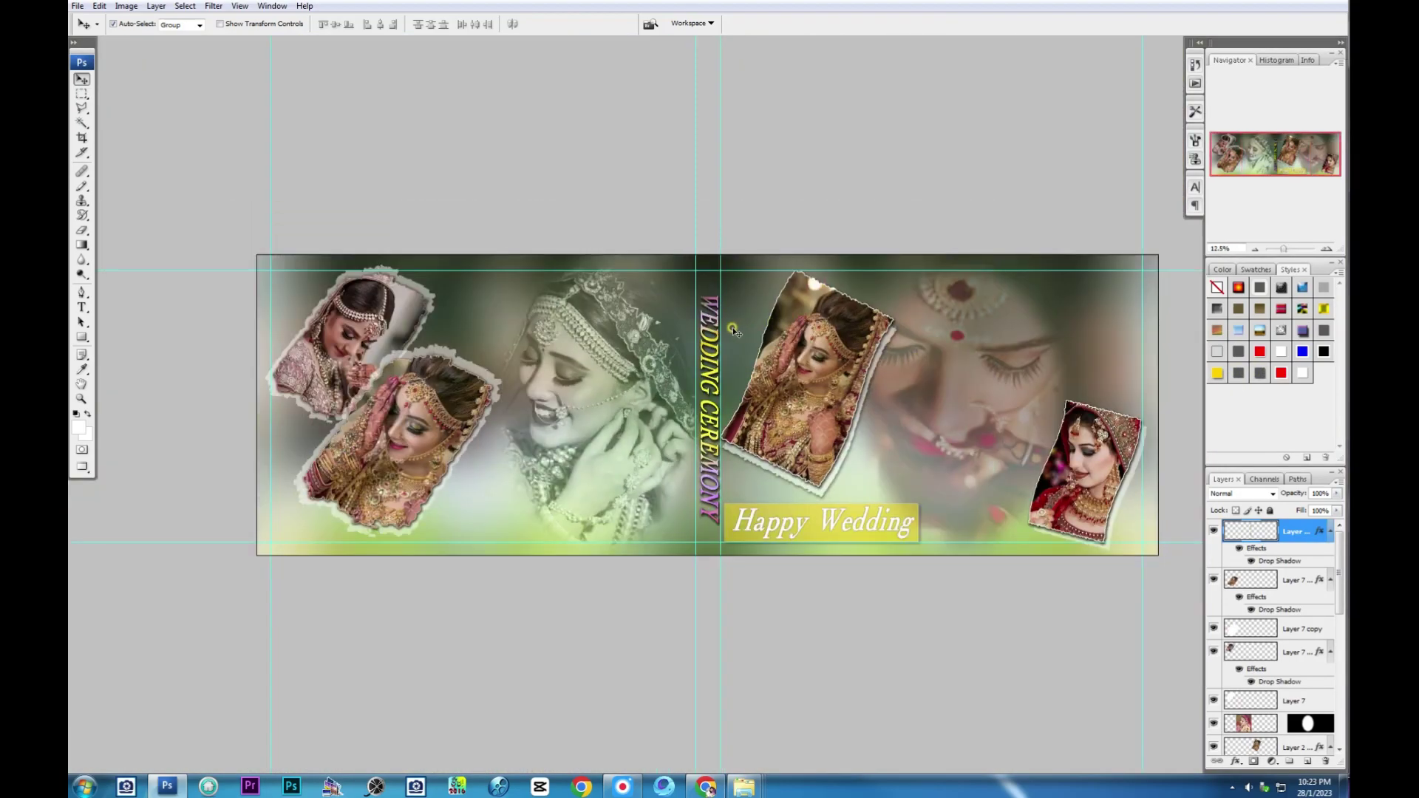
# Step: Save the spread as JPEG 'wedding' in the Sctres Imge HD folder on drive E:, default quality
pyautogui.hotkey('ctrl', 'shift', 's')
pyautogui.click(699, 473)
pyautogui.click(700, 537)
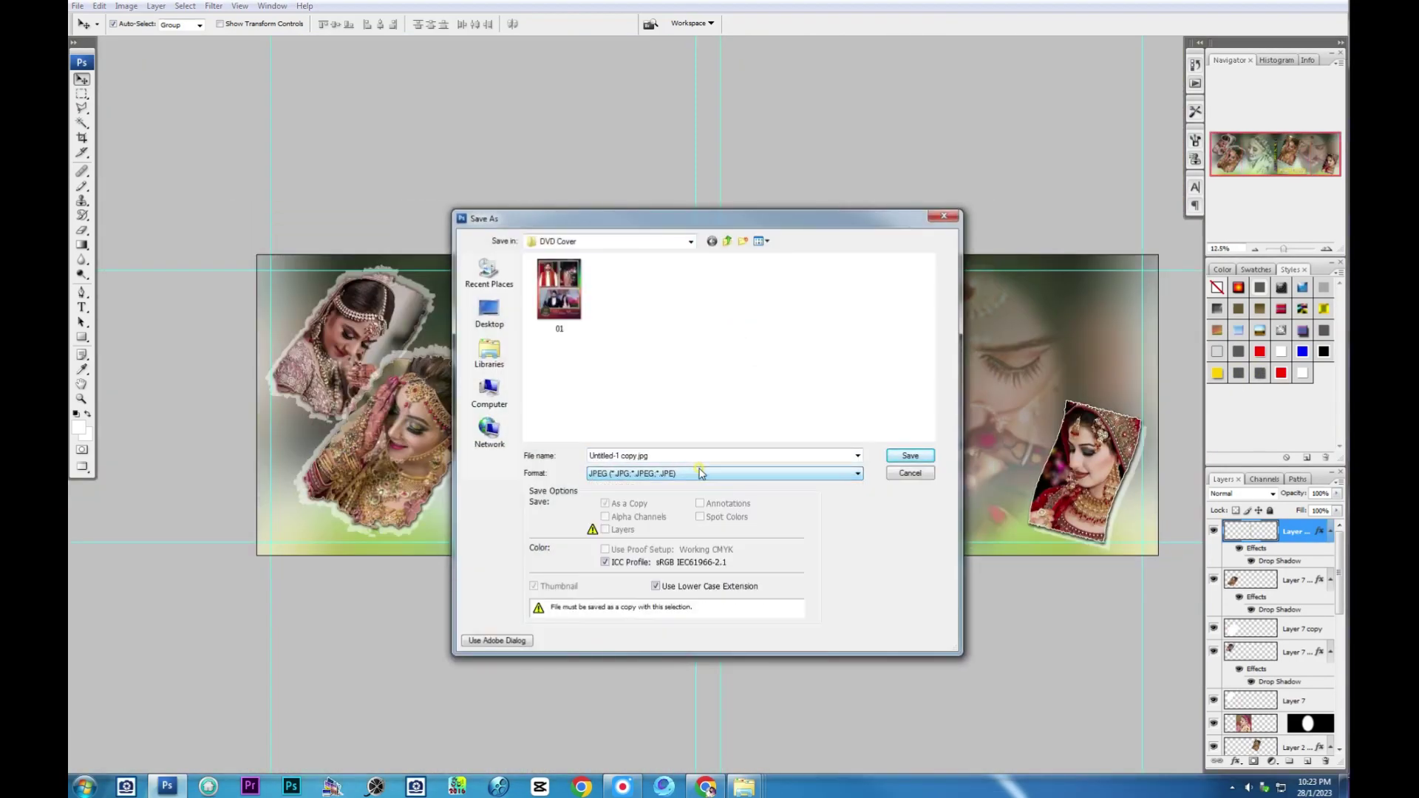
pyautogui.click(489, 392)
pyautogui.click(630, 328)
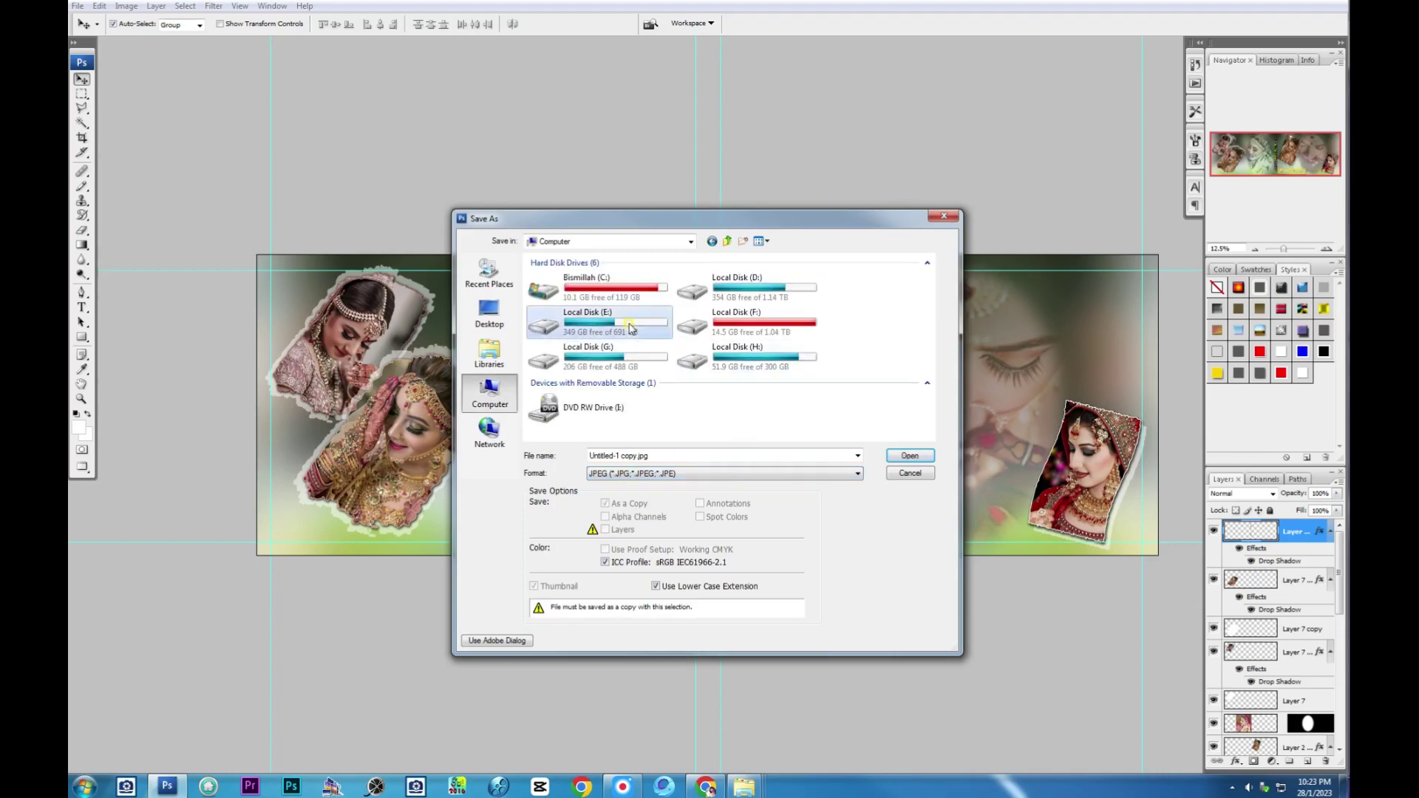
pyautogui.doubleClick(630, 328)
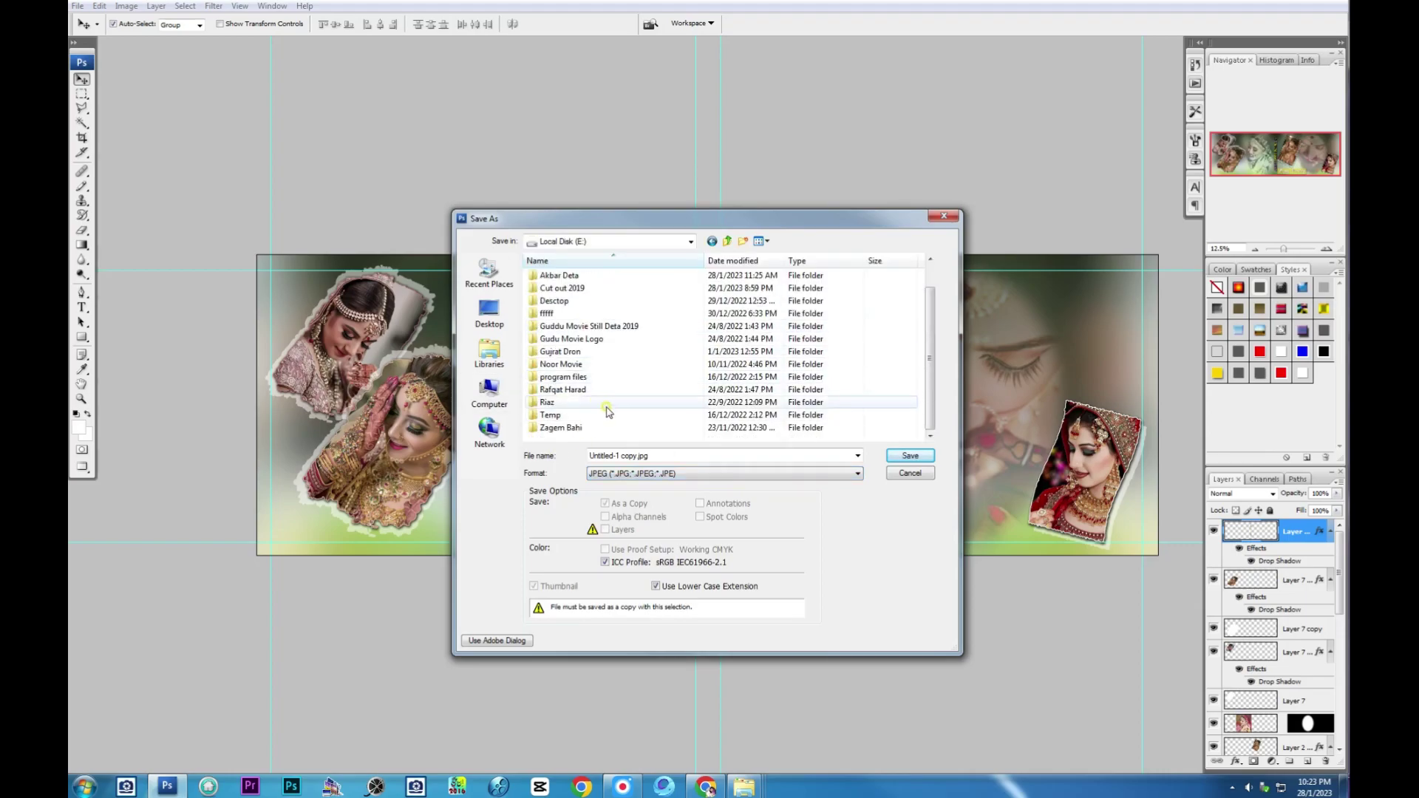
pyautogui.doubleClick(558, 275)
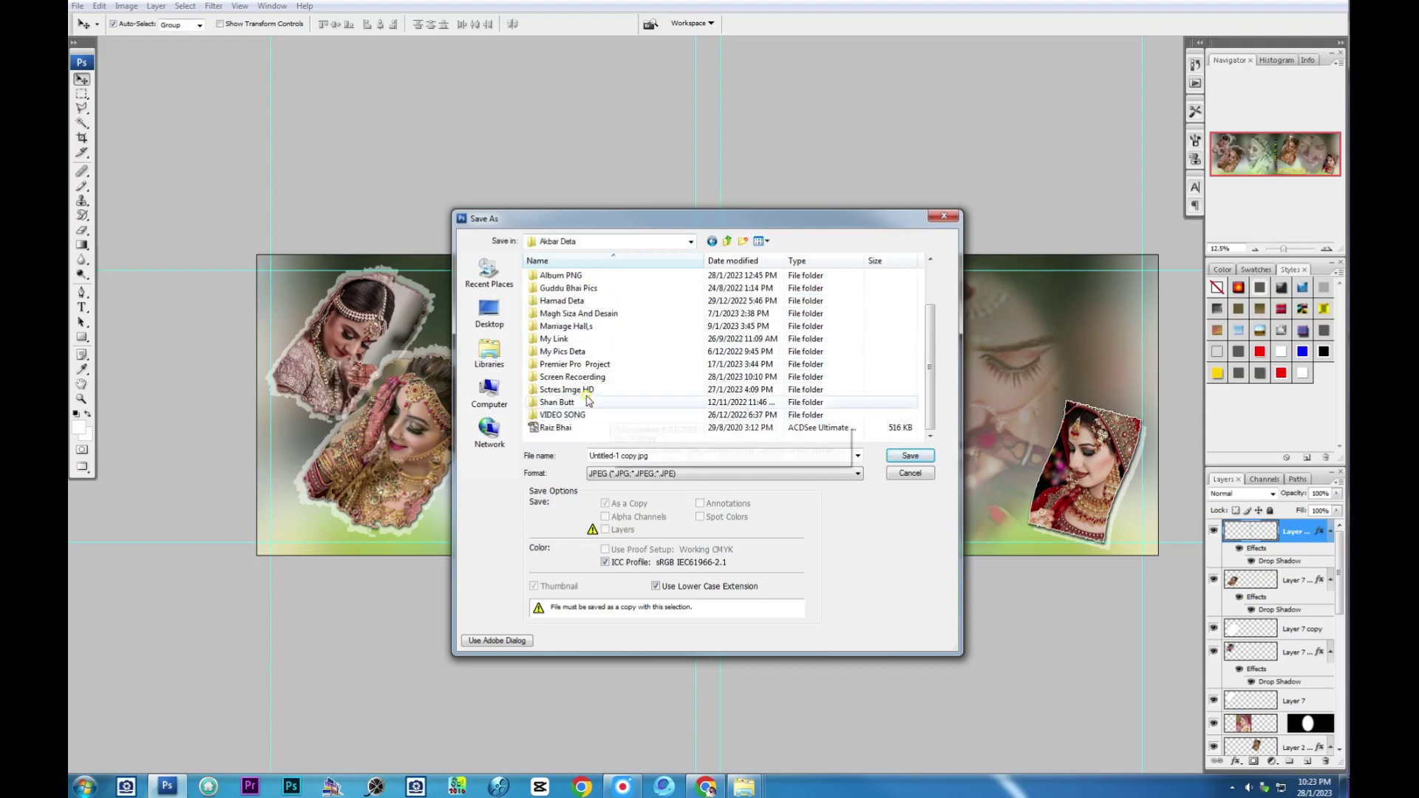
pyautogui.doubleClick(584, 391)
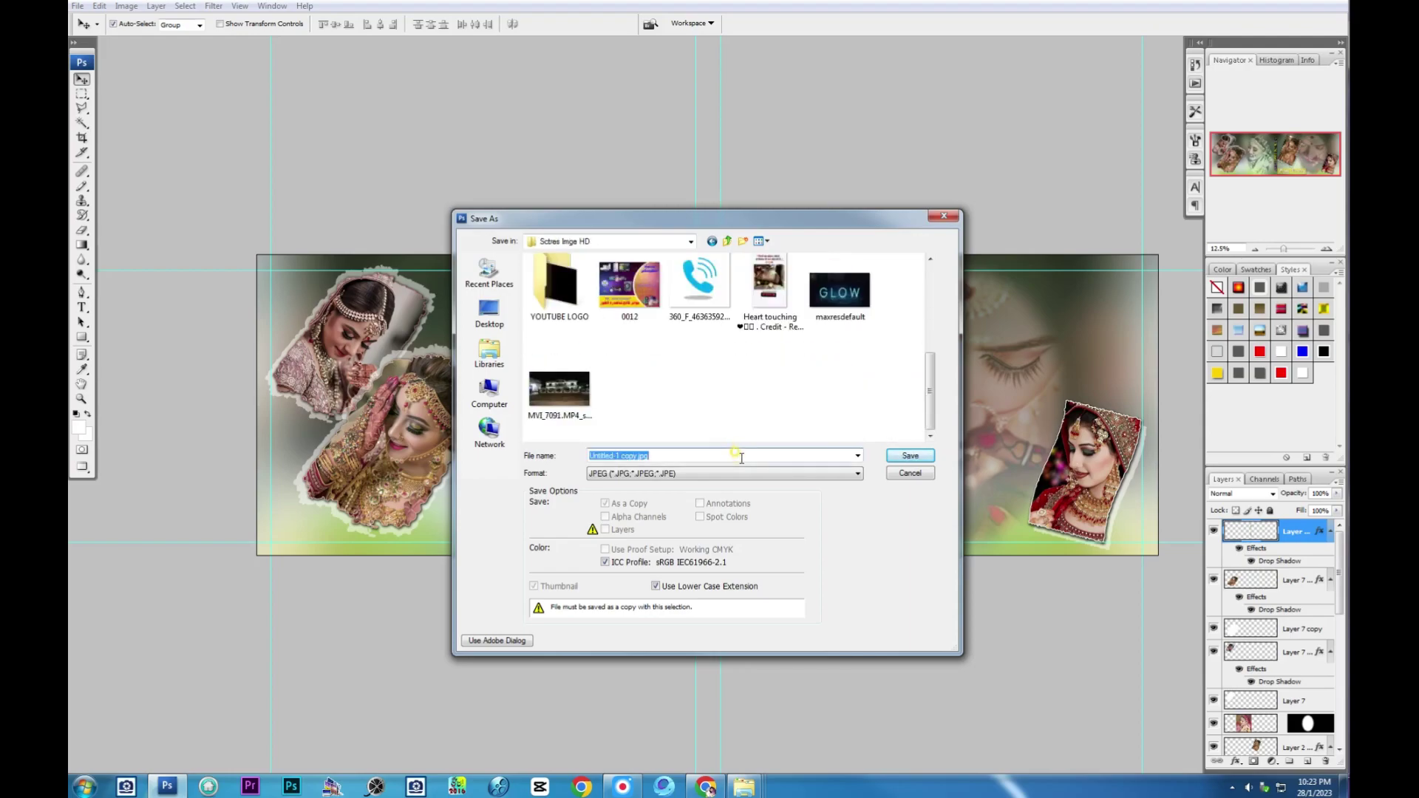
pyautogui.write('wedding')
pyautogui.press('Return')
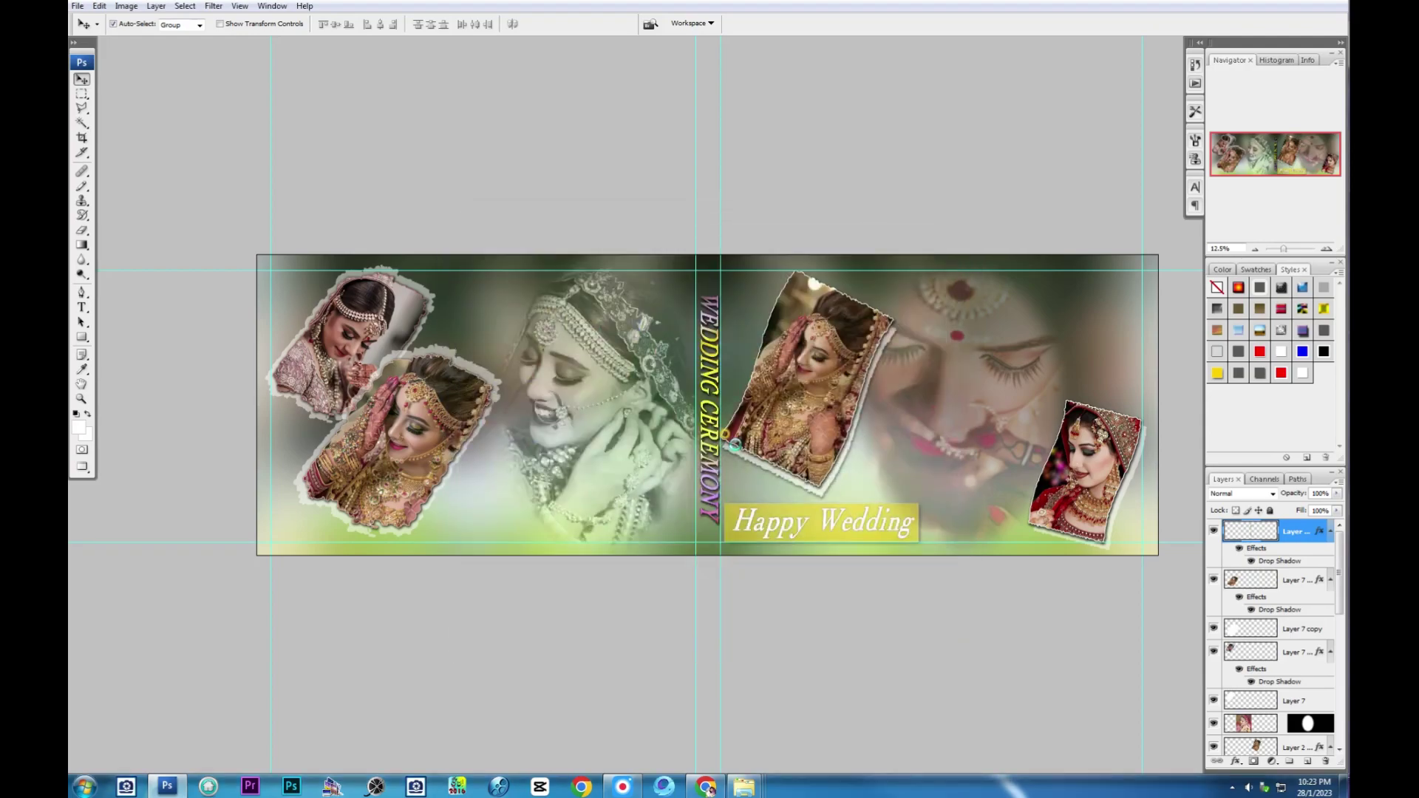
pyautogui.press('Return')
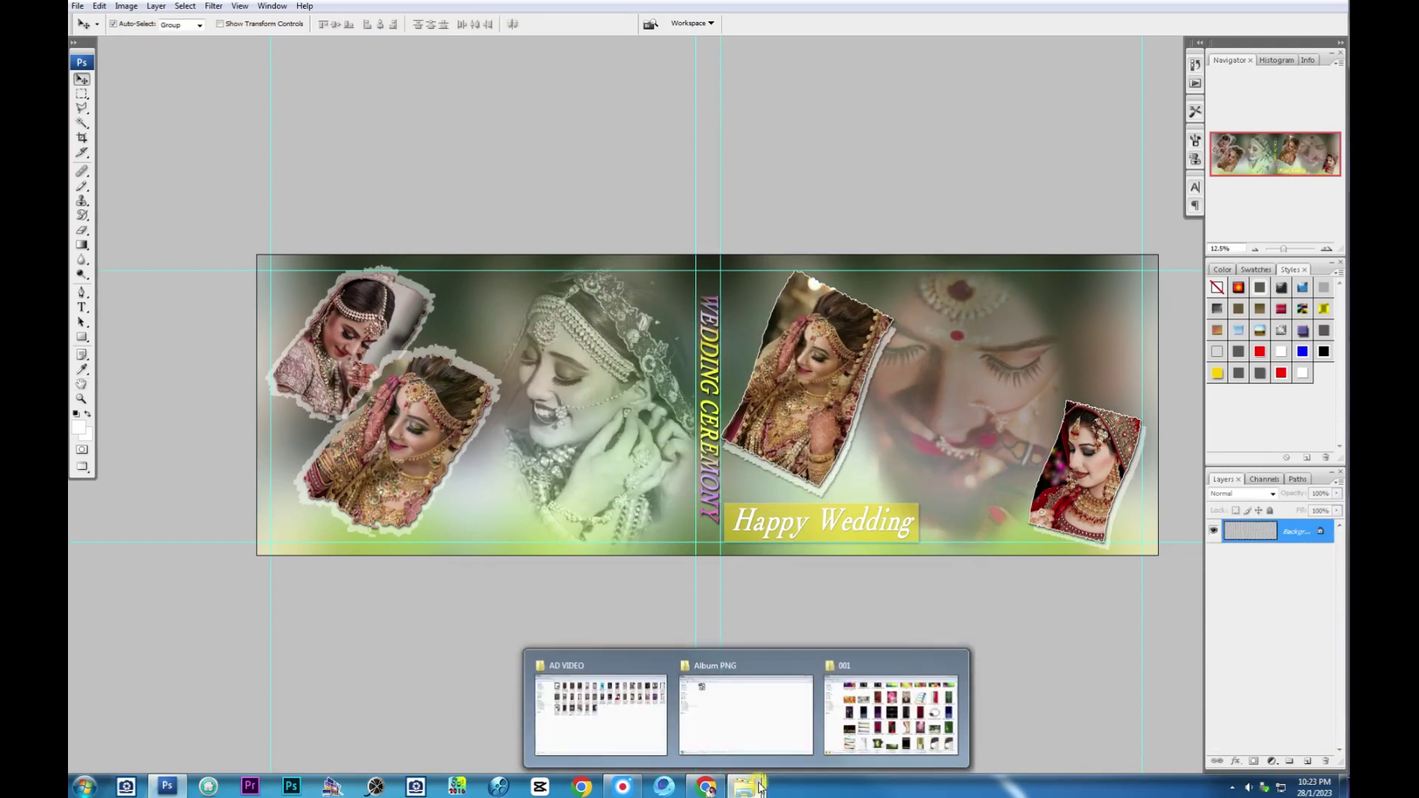